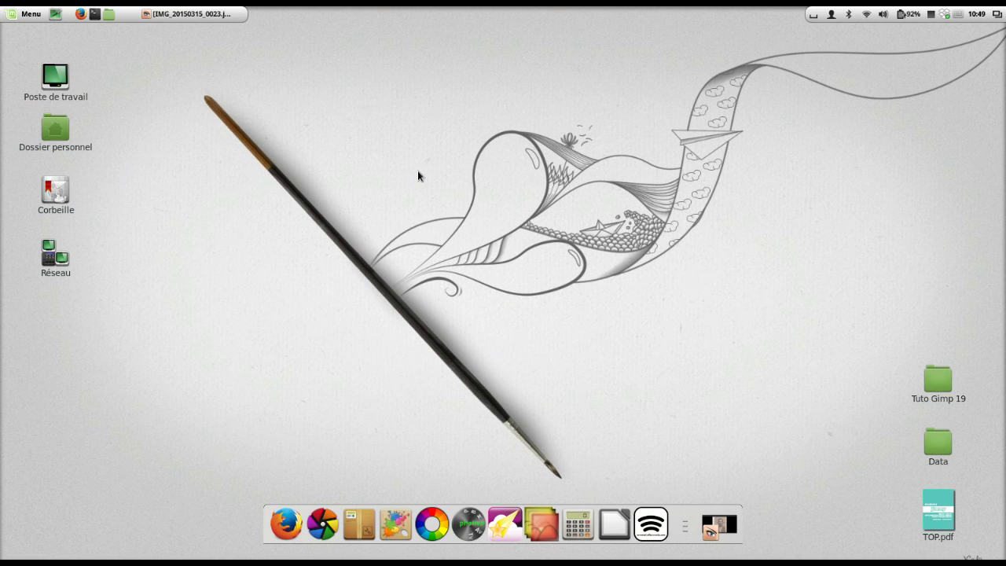
Step: Restore the IMG_20150315_0023.jpg image viewer window from the taskbar
{"action": "left_click", "coordinate": [235, 14]}
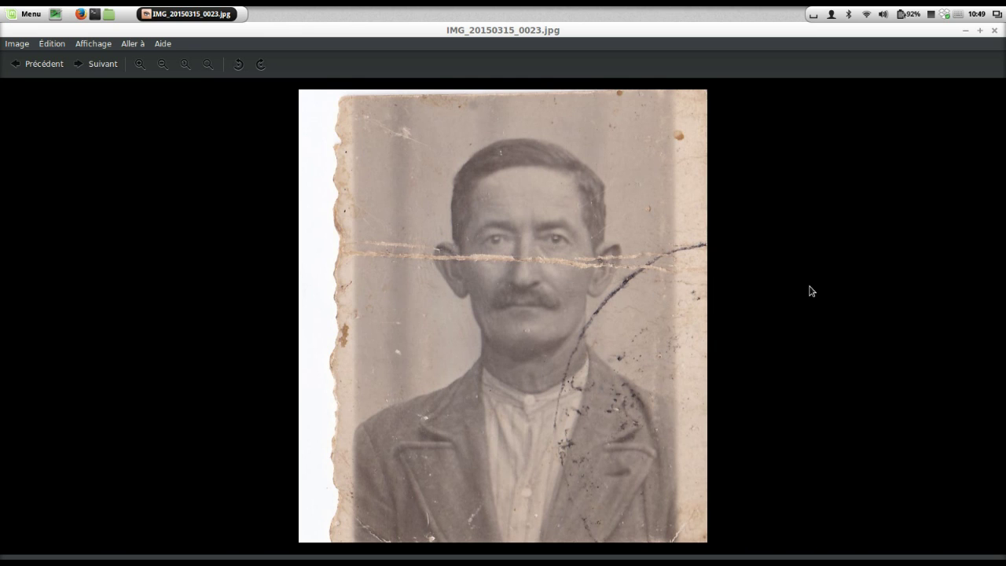
Step: Zoom out on the creased portrait in the image viewer
{"action": "scroll", "coordinate": [812, 291], "scroll_direction": "down", "scroll_amount": 2}
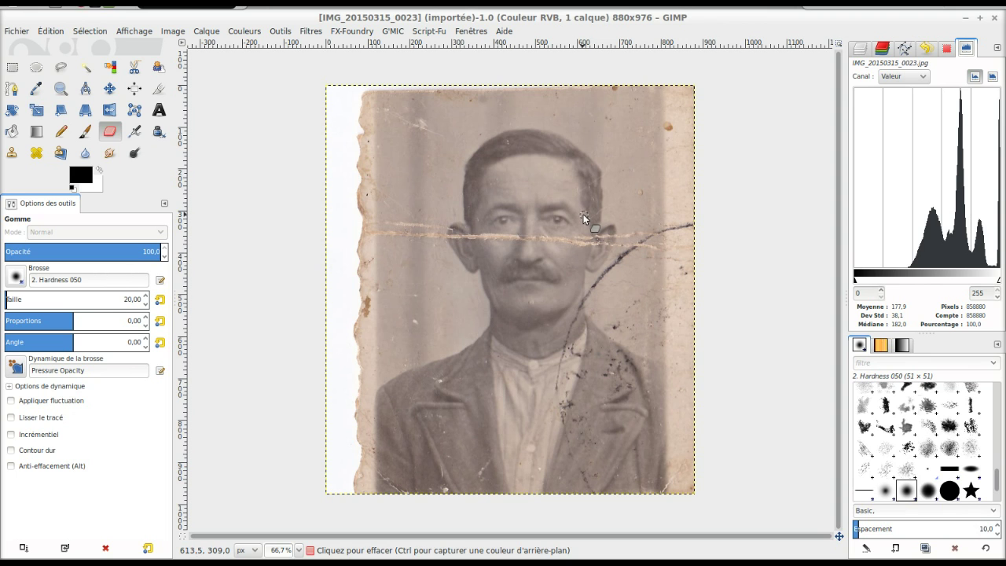
Step: Zoom in on the face to inspect the crease, then zoom back out to the whole photo
{"action": "scroll", "coordinate": [584, 214], "scroll_direction": "up", "scroll_amount": 2}
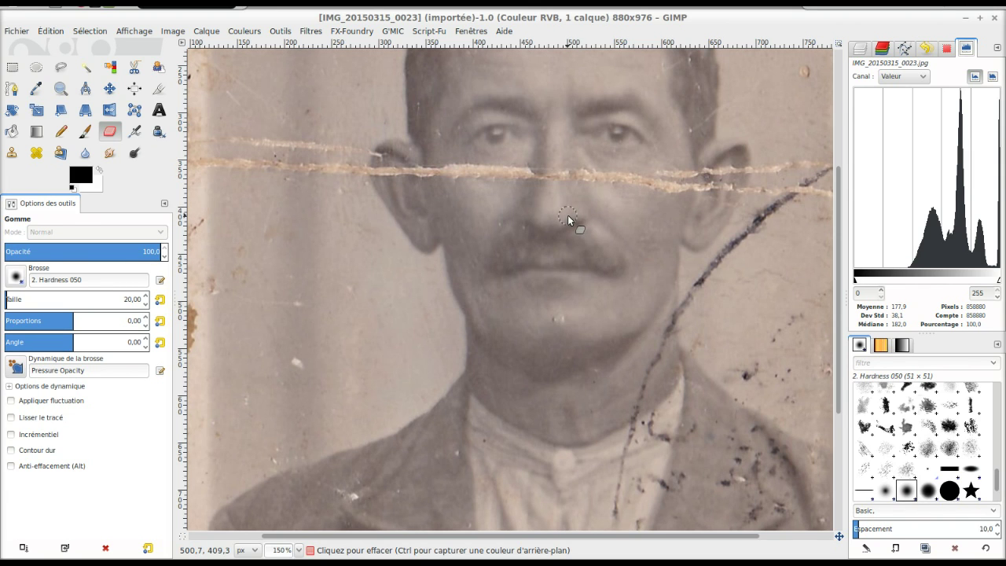
{"action": "key", "text": "minus"}
{"action": "key", "text": "minus"}
{"action": "key", "text": "minus"}
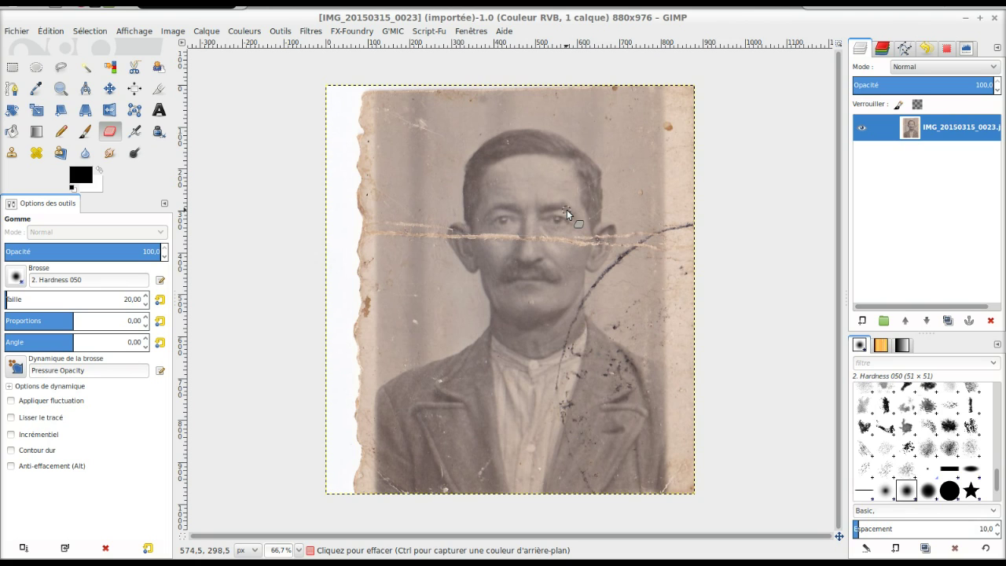
Step: Dismiss the Couleurs menu unused and make Rectangle Select the active tool
{"action": "left_click", "coordinate": [250, 30]}
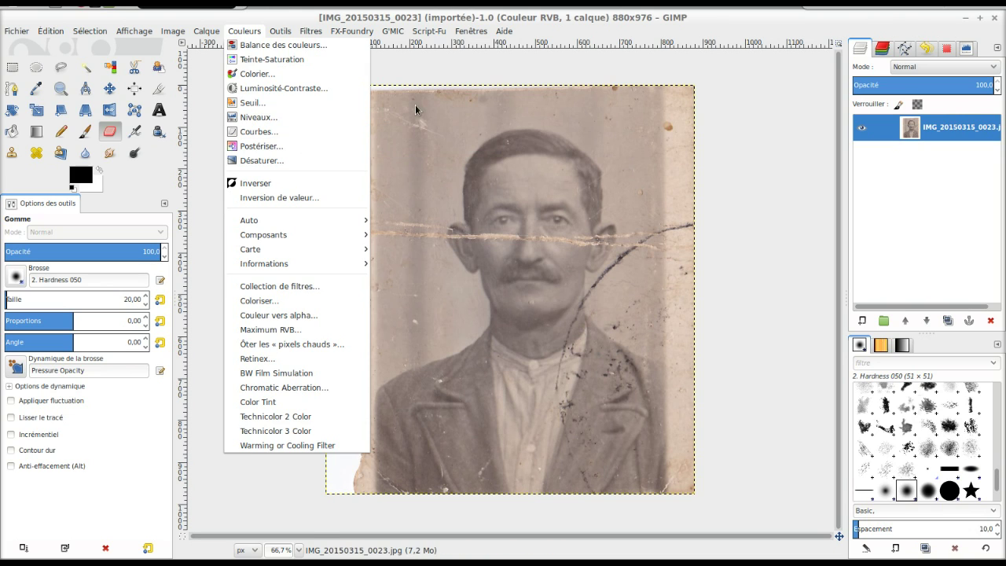
{"action": "left_click", "coordinate": [256, 31]}
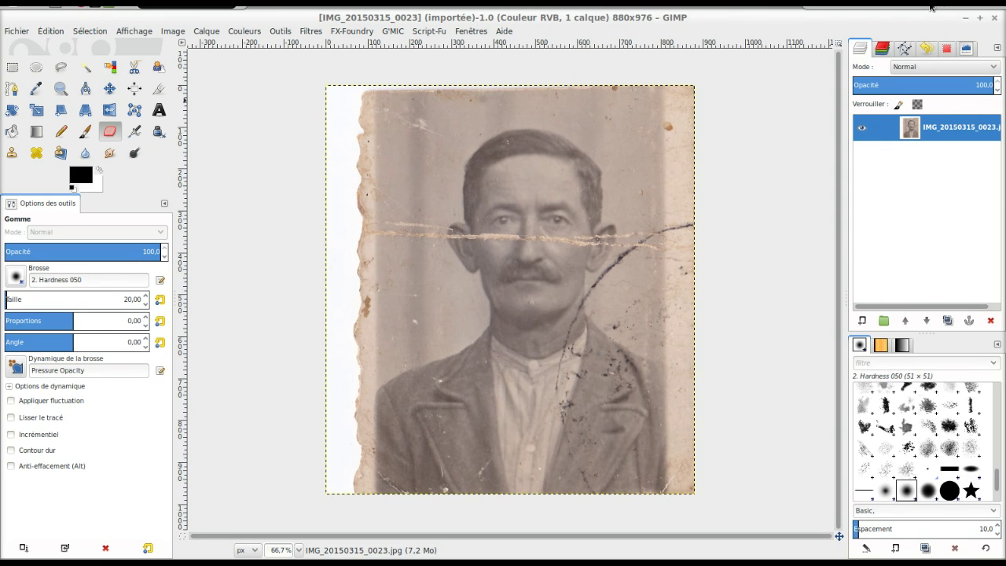
{"action": "key", "text": "r"}
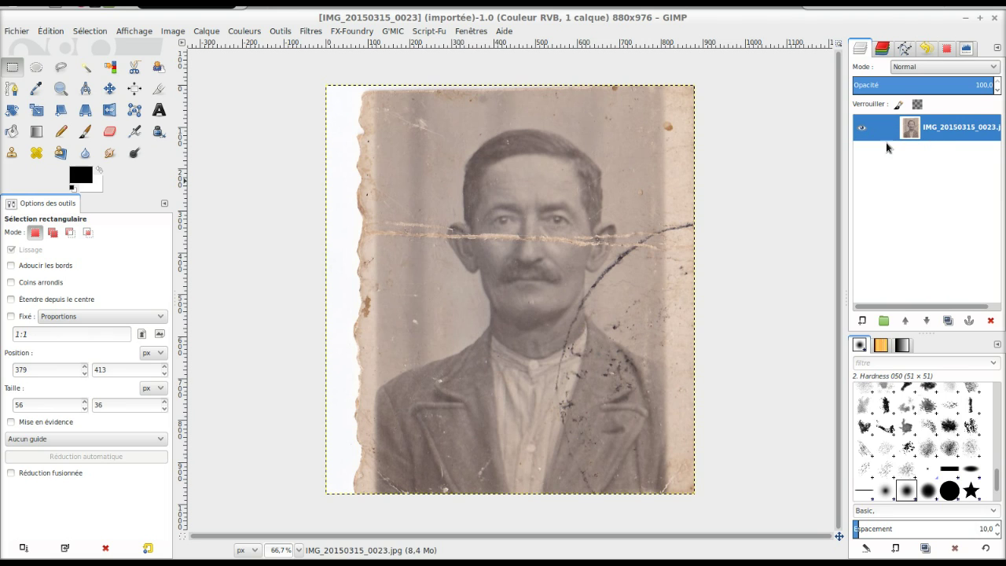
Step: Duplicate the portrait layer and desaturate the copy using the Moyenne (average) shade
{"action": "left_click", "coordinate": [949, 322]}
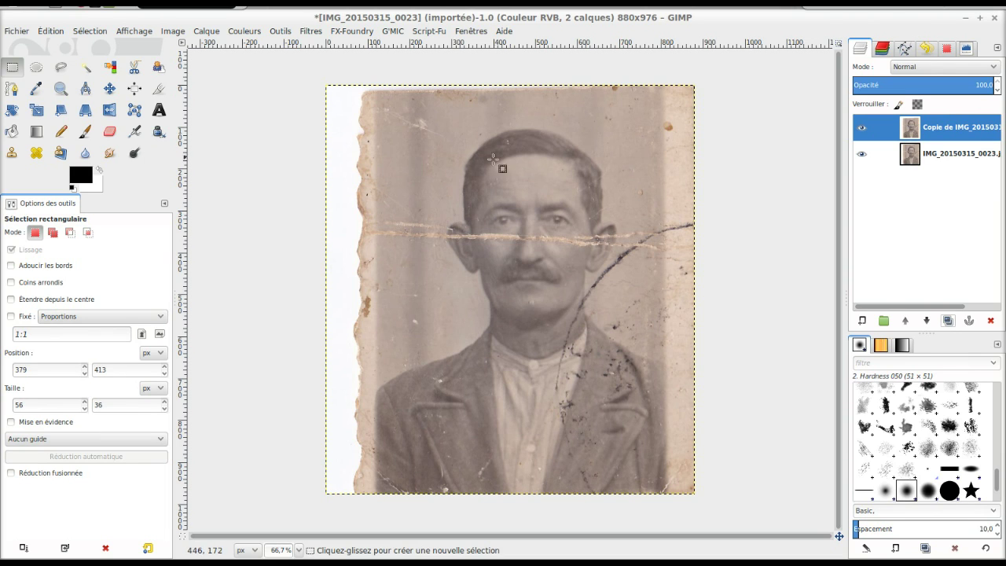
{"action": "left_click", "coordinate": [245, 31]}
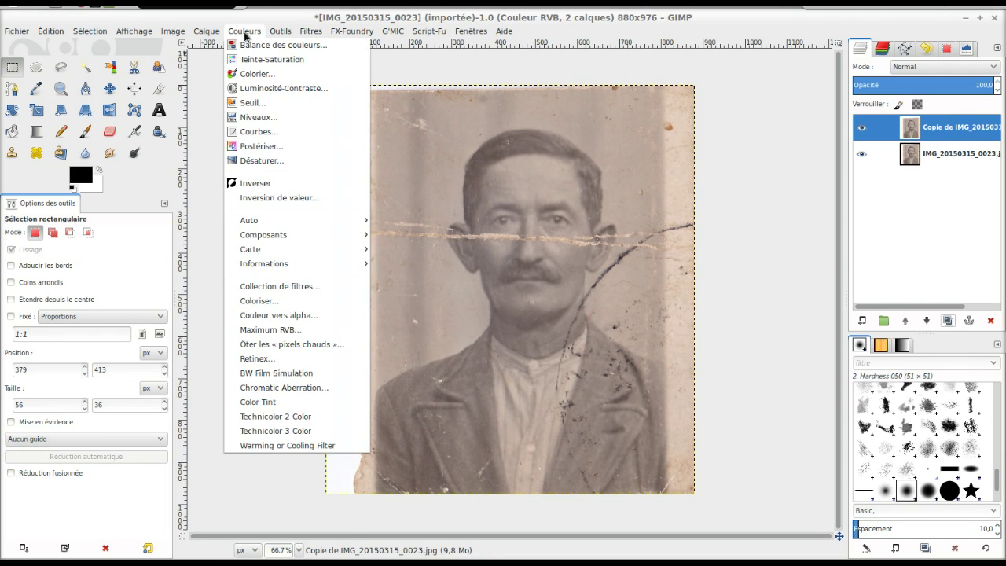
{"action": "left_click", "coordinate": [267, 161]}
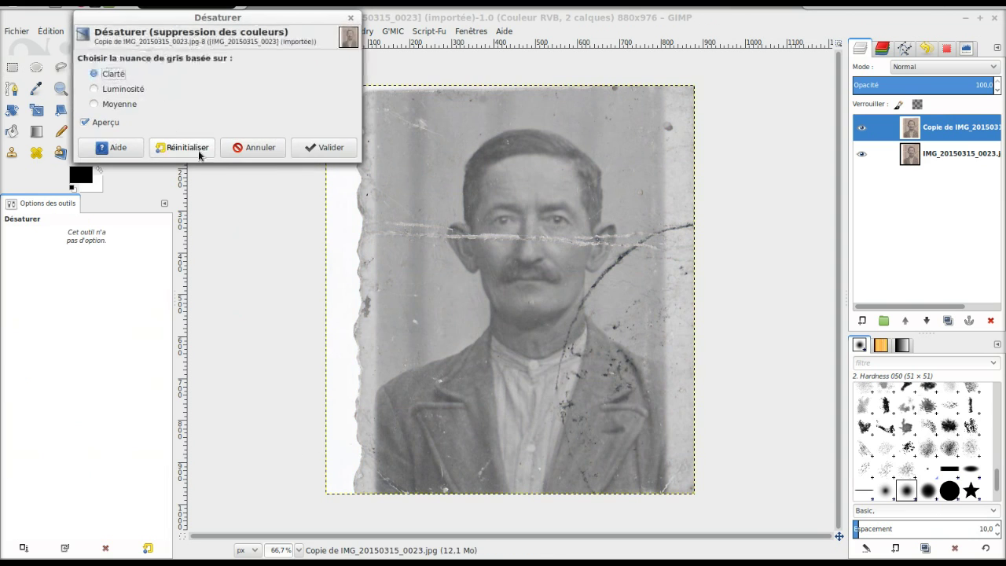
{"action": "left_click", "coordinate": [130, 106]}
{"action": "left_click", "coordinate": [128, 90]}
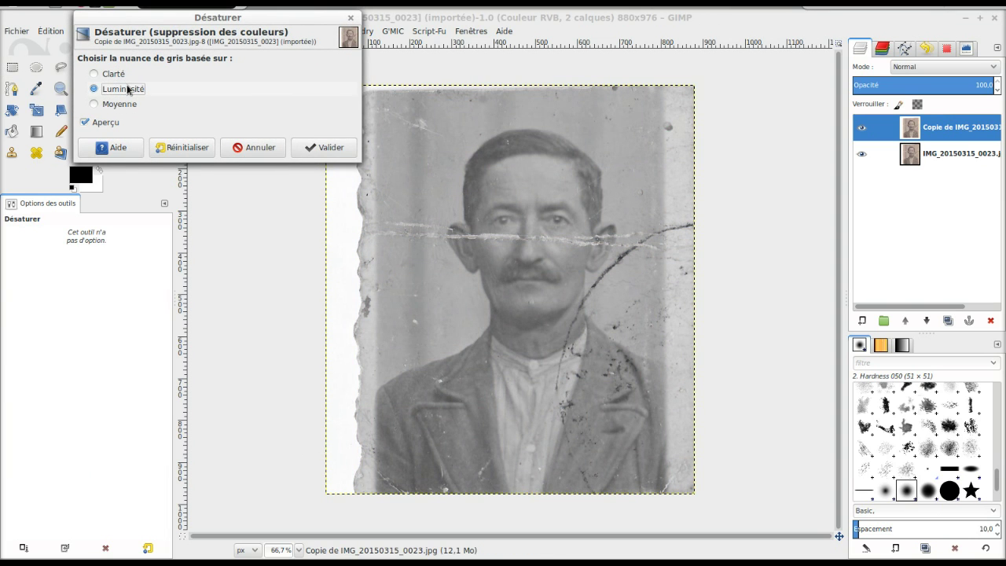
{"action": "left_click", "coordinate": [128, 104]}
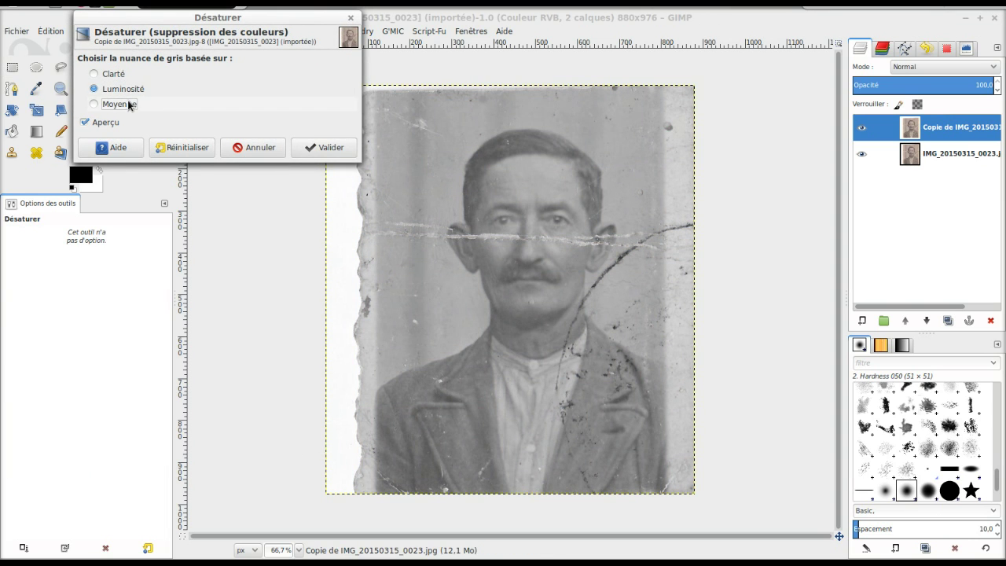
{"action": "left_click", "coordinate": [321, 148]}
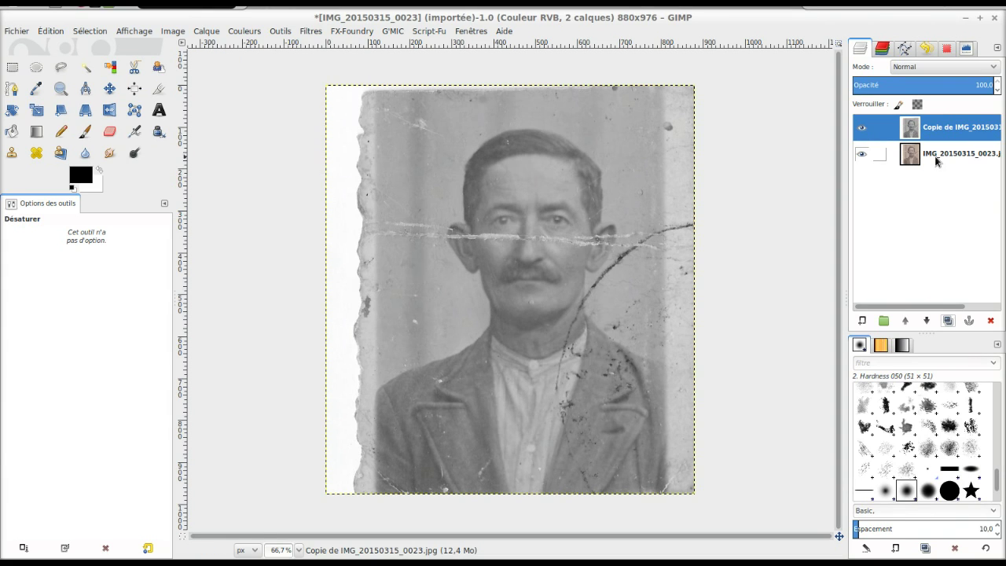
Step: Preview contrast 30 and brightness about 6 on the grey copy, comparing against the original
{"action": "left_click", "coordinate": [949, 321]}
{"action": "left_click", "coordinate": [244, 32]}
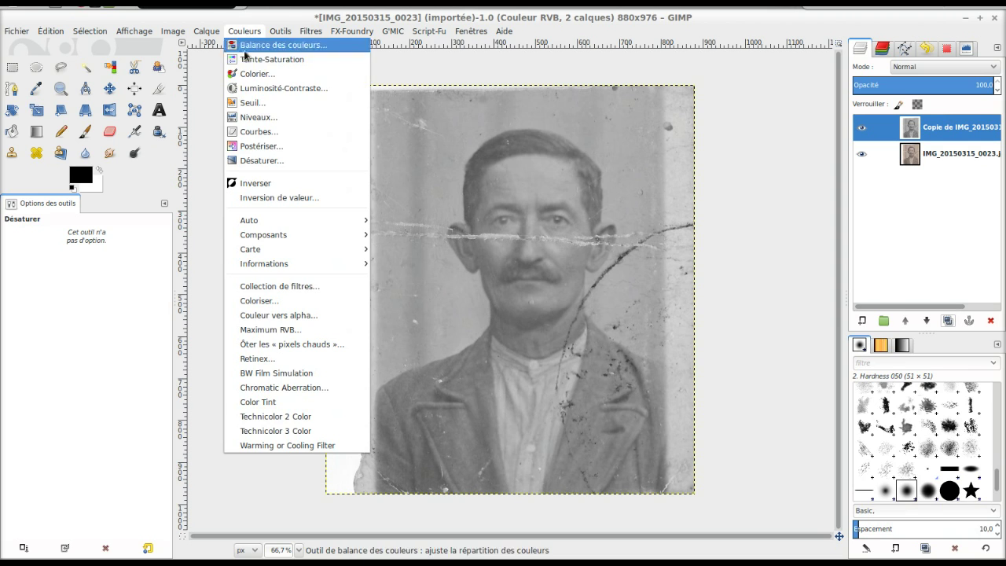
{"action": "left_click", "coordinate": [252, 86]}
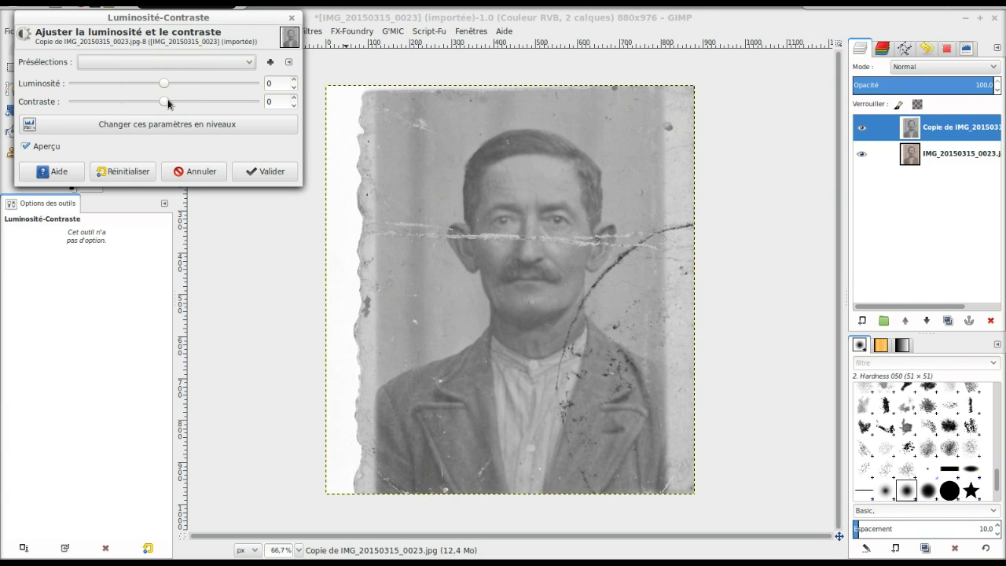
{"action": "left_click_drag", "start_coordinate": [166, 102], "coordinate": [189, 103]}
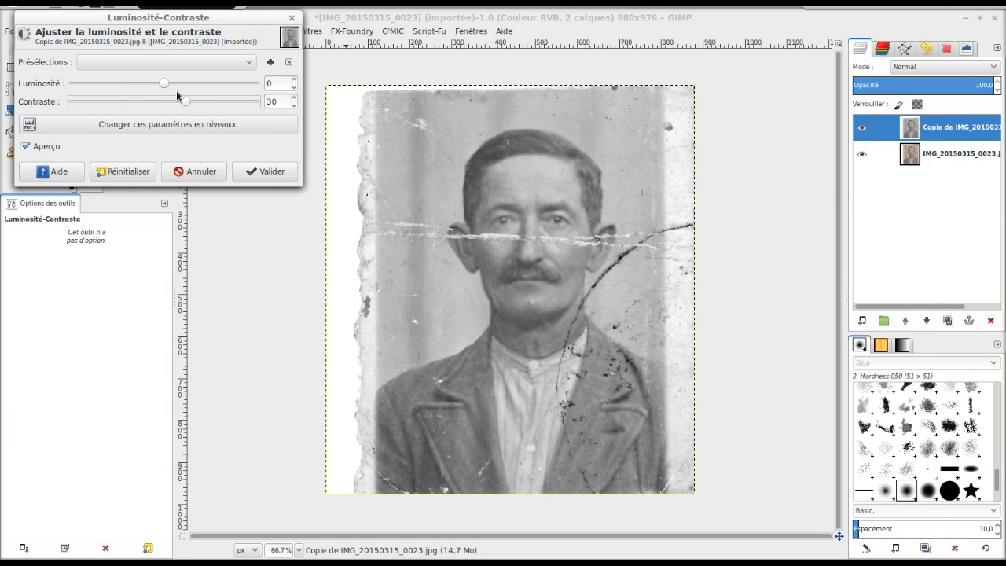
{"action": "left_click", "coordinate": [861, 130]}
{"action": "left_click", "coordinate": [861, 131]}
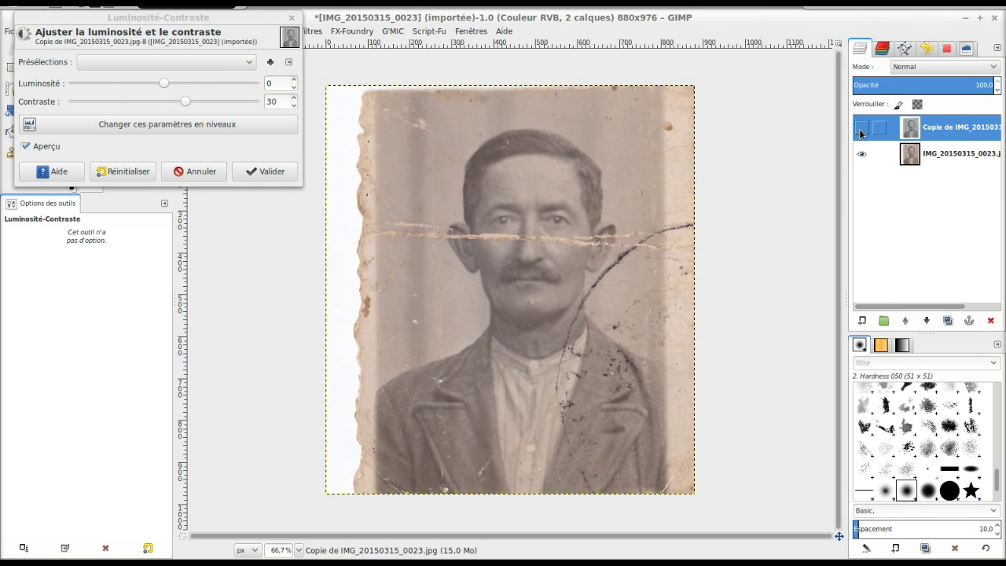
{"action": "left_click", "coordinate": [861, 130]}
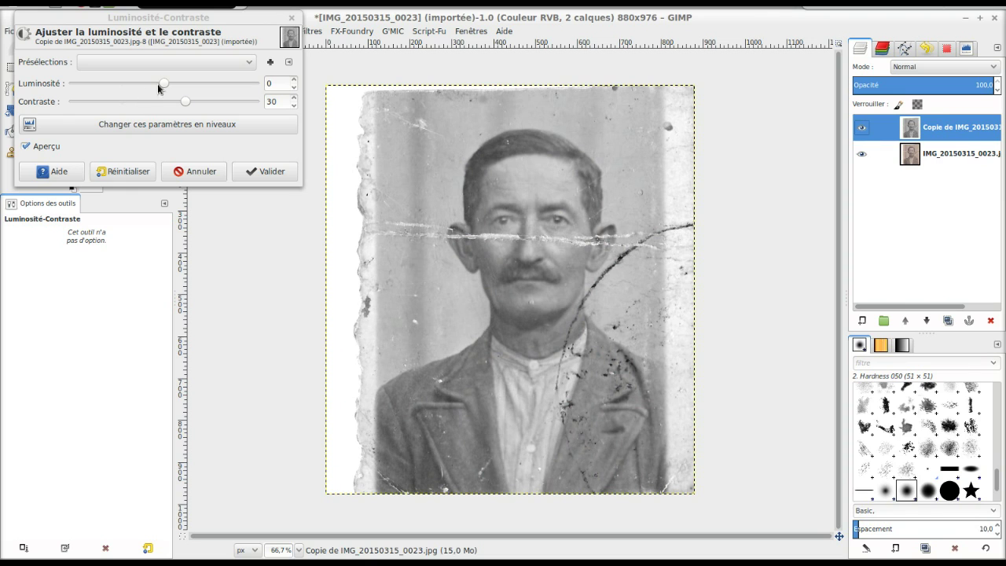
{"action": "left_click", "coordinate": [164, 79]}
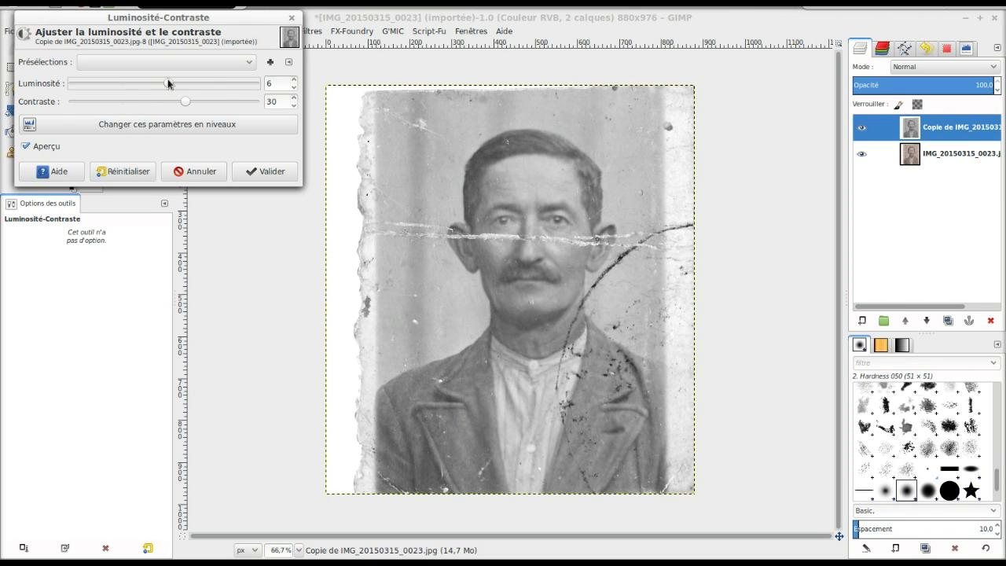
{"action": "scroll", "coordinate": [166, 80], "scroll_direction": "down", "scroll_amount": 1}
{"action": "scroll", "coordinate": [167, 80], "scroll_direction": "down", "scroll_amount": 2}
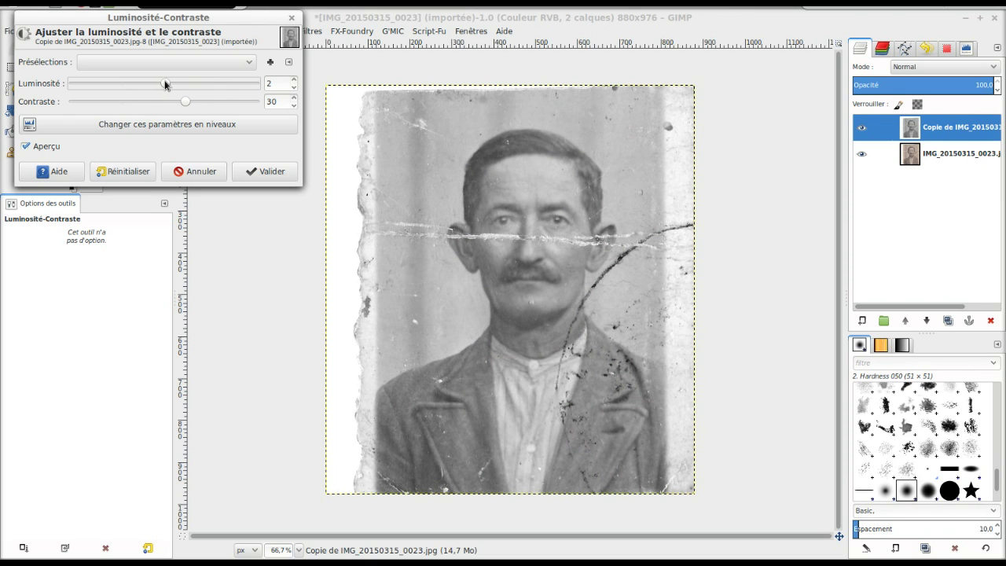
{"action": "left_click", "coordinate": [273, 173]}
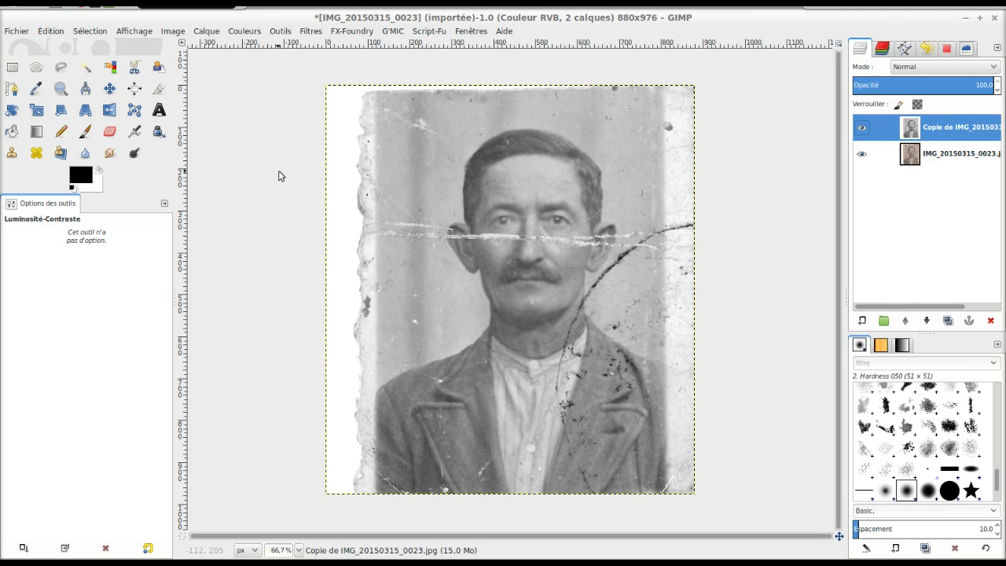
{"action": "left_click", "coordinate": [254, 31]}
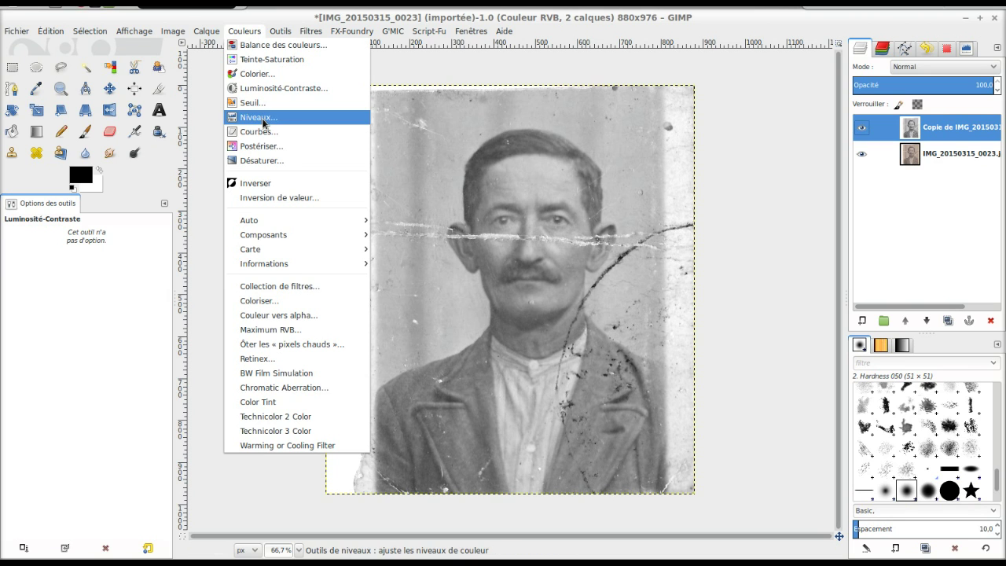
{"action": "left_click", "coordinate": [261, 118]}
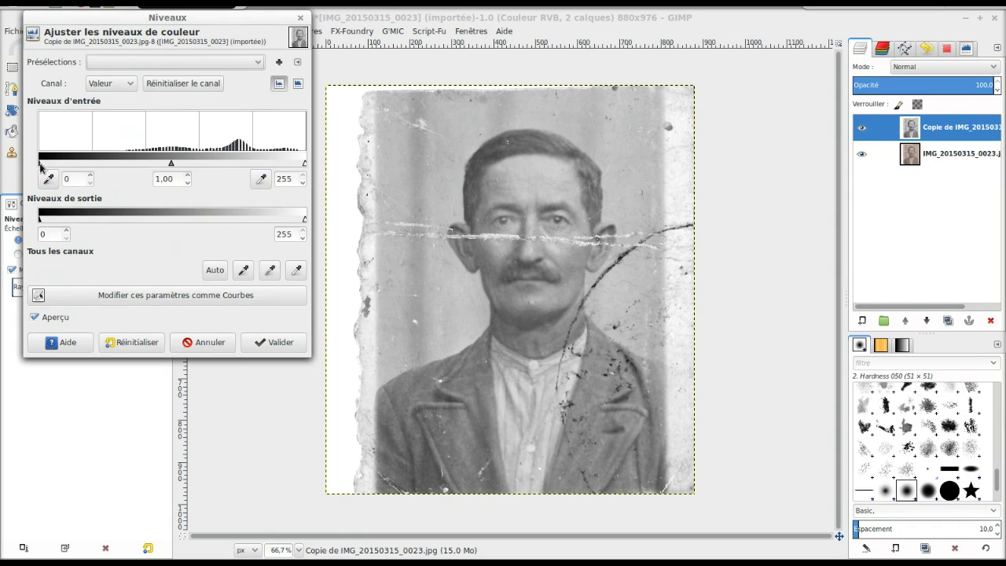
{"action": "left_click_drag", "start_coordinate": [40, 165], "coordinate": [83, 164]}
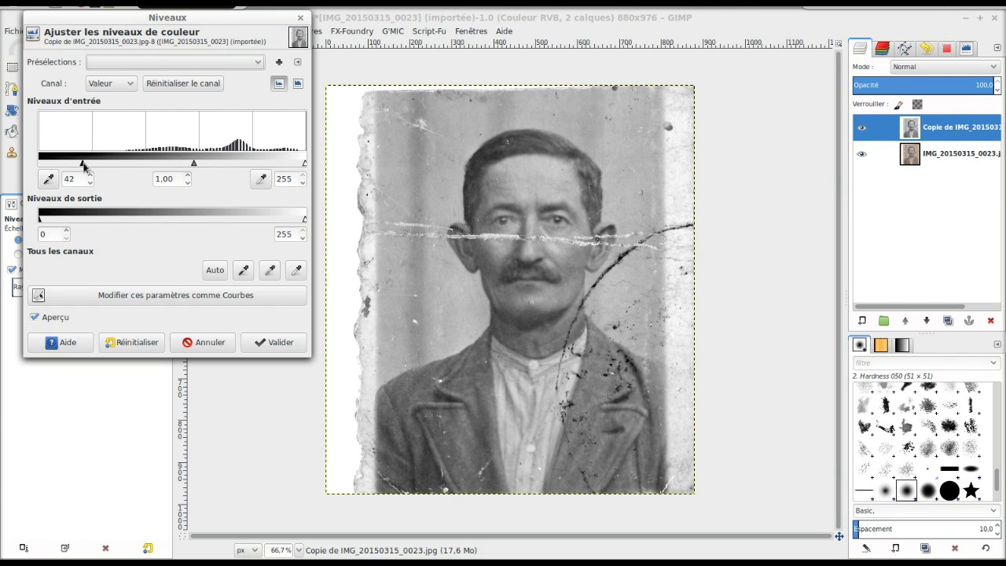
{"action": "left_click_drag", "start_coordinate": [84, 165], "coordinate": [123, 164]}
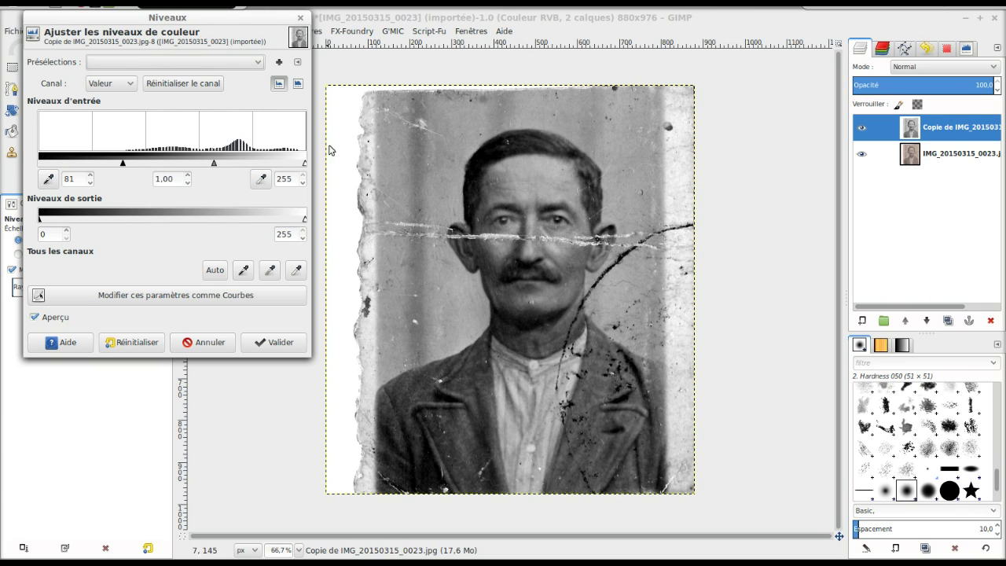
{"action": "left_click", "coordinate": [210, 342]}
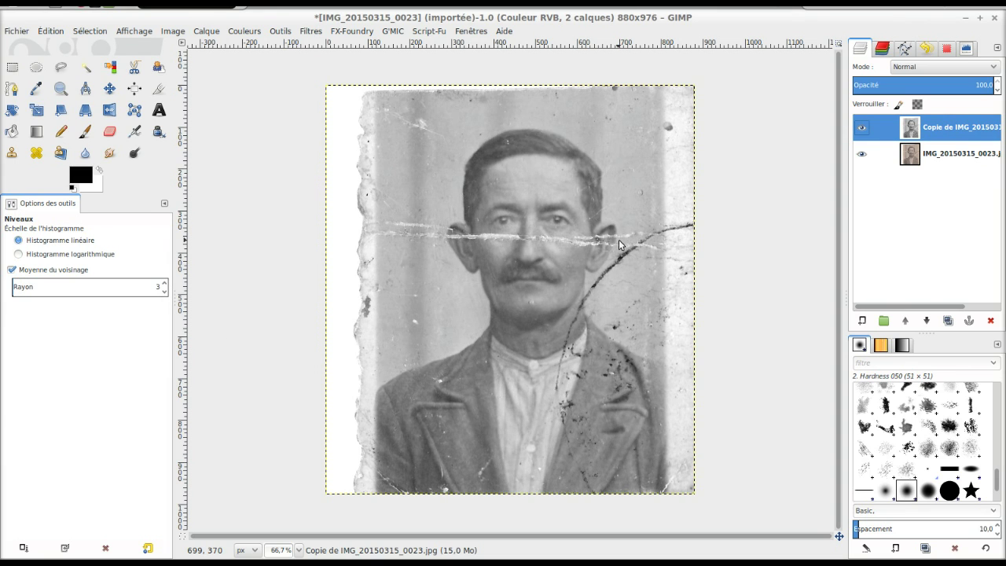
Step: Zoom to 150% and scroll so the face and ear crease fill the canvas
{"action": "key", "text": "1"}
{"action": "key", "text": "plus"}
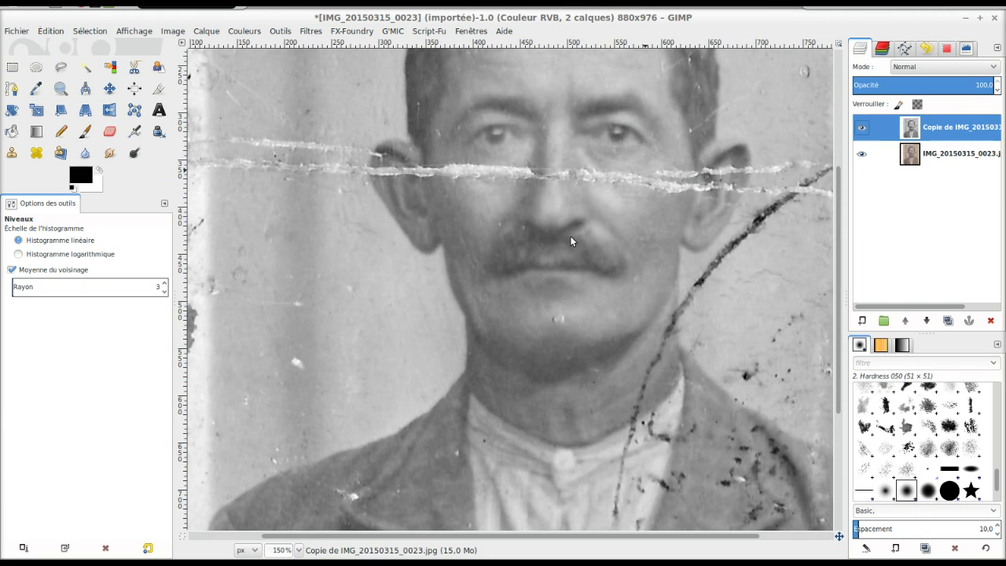
{"action": "scroll", "coordinate": [579, 231], "scroll_direction": "up", "scroll_amount": 3}
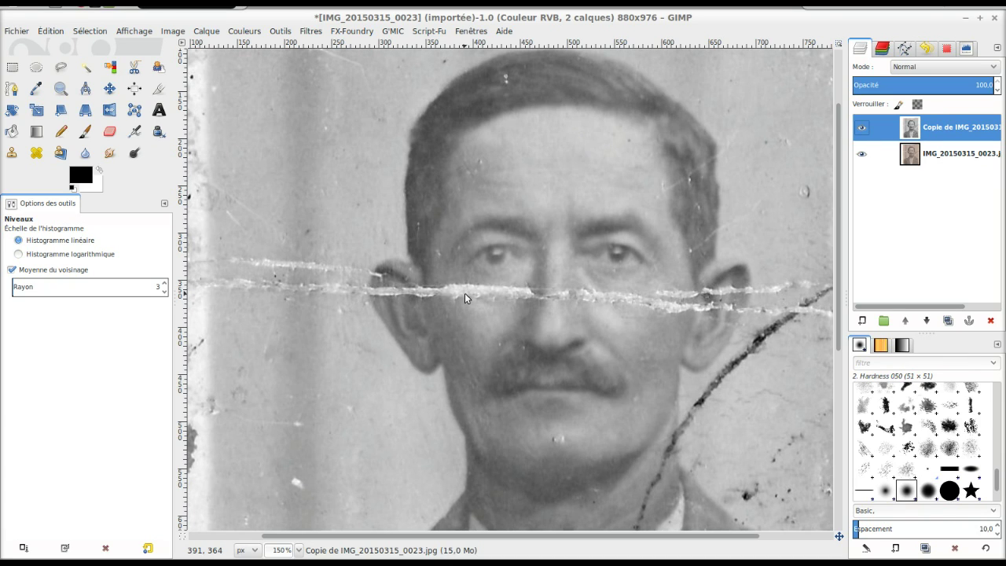
Step: Copy a rectangular cheek-skin patch from below the crease and anchor it over the crack between the eyes
{"action": "left_click", "coordinate": [13, 67]}
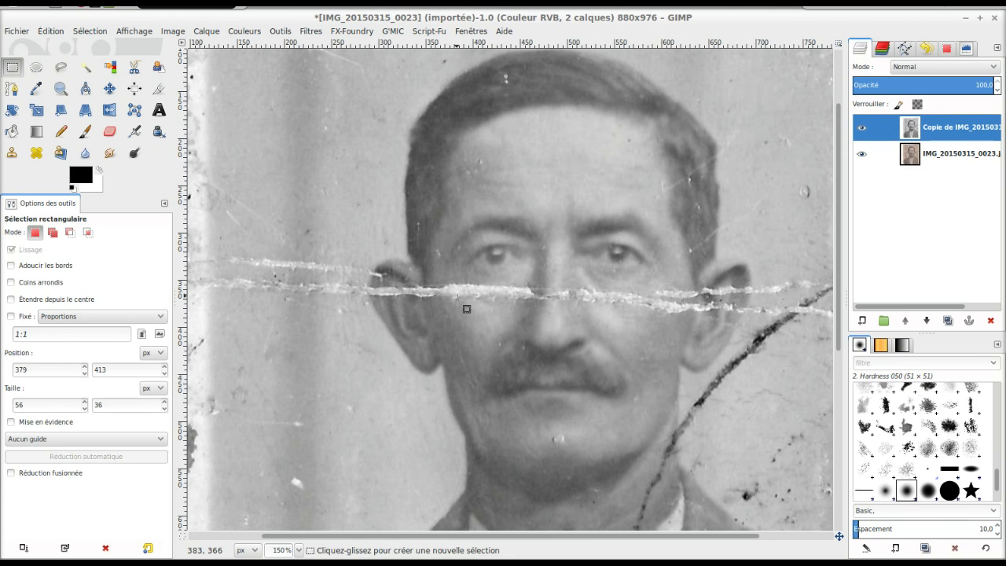
{"action": "mouse_move", "coordinate": [461, 310]}
{"action": "left_mouse_down"}
{"action": "mouse_move", "coordinate": [528, 337]}
{"action": "mouse_move", "coordinate": [519, 341]}
{"action": "left_mouse_up"}
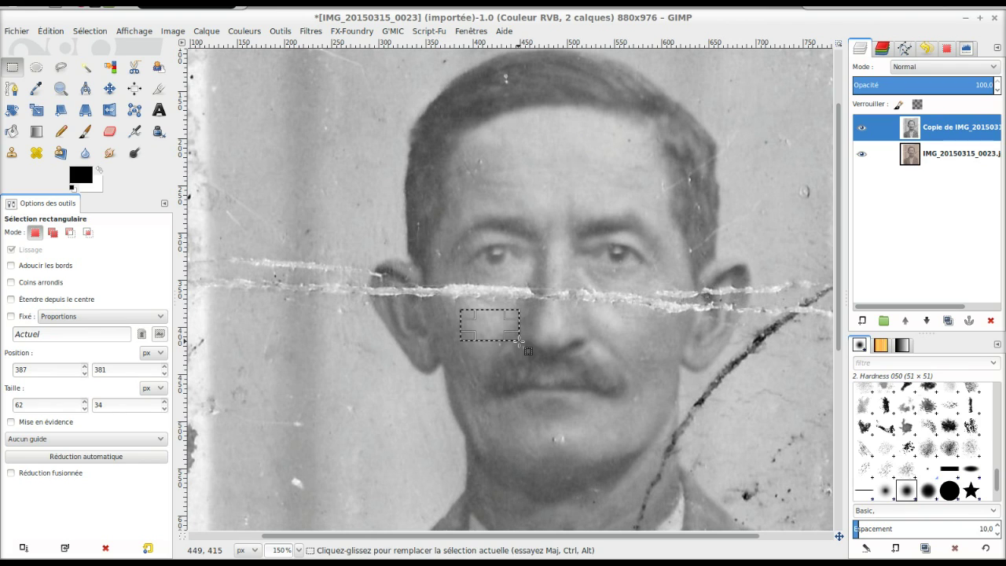
{"action": "key", "text": "ctrl+c"}
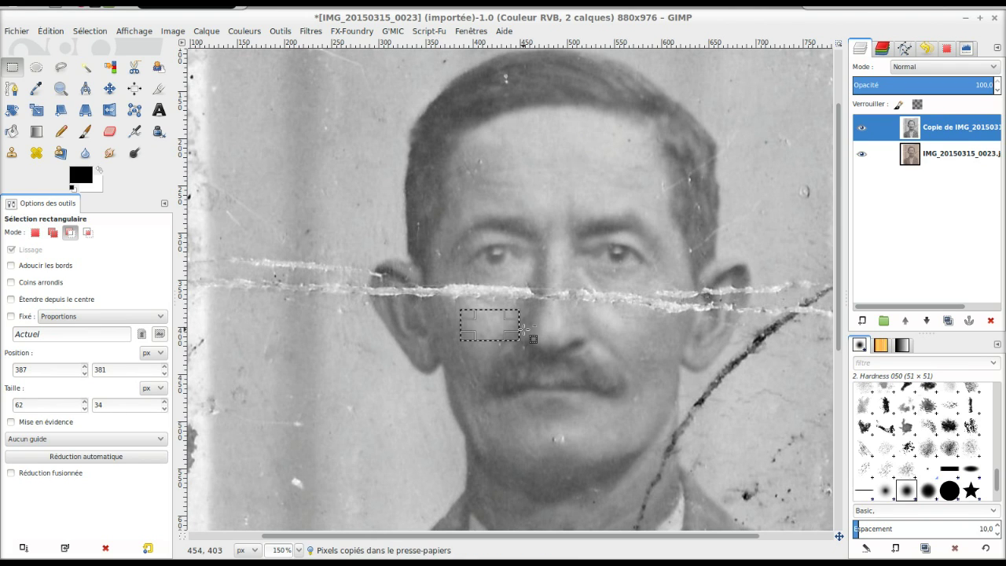
{"action": "key", "text": "ctrl+v"}
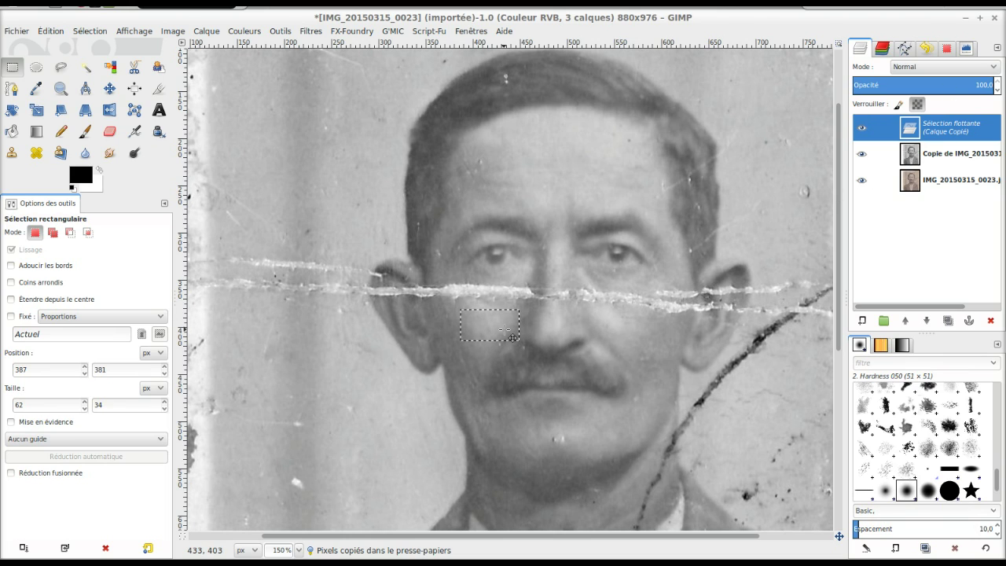
{"action": "left_click_drag", "start_coordinate": [504, 329], "coordinate": [502, 296]}
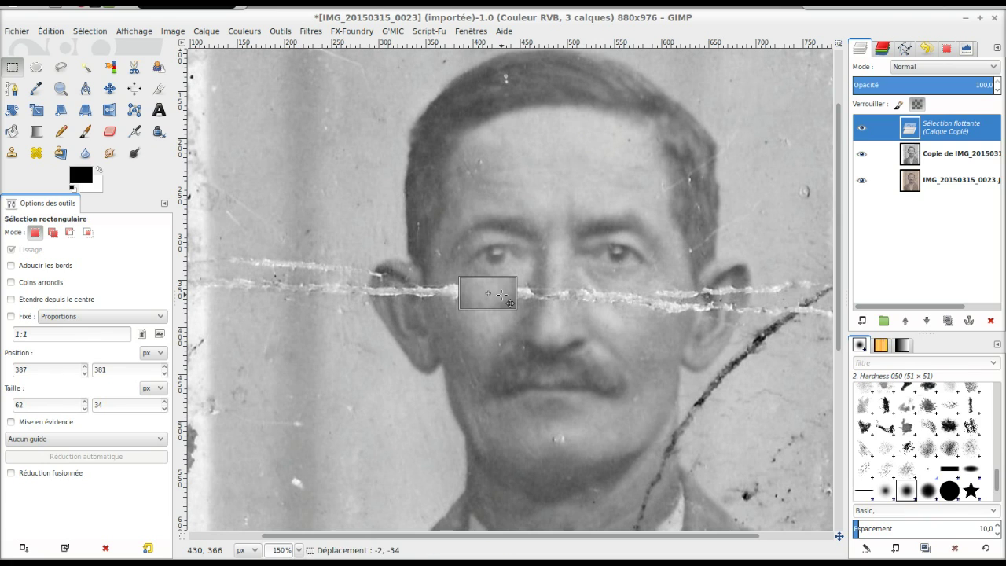
{"action": "left_click", "coordinate": [971, 320]}
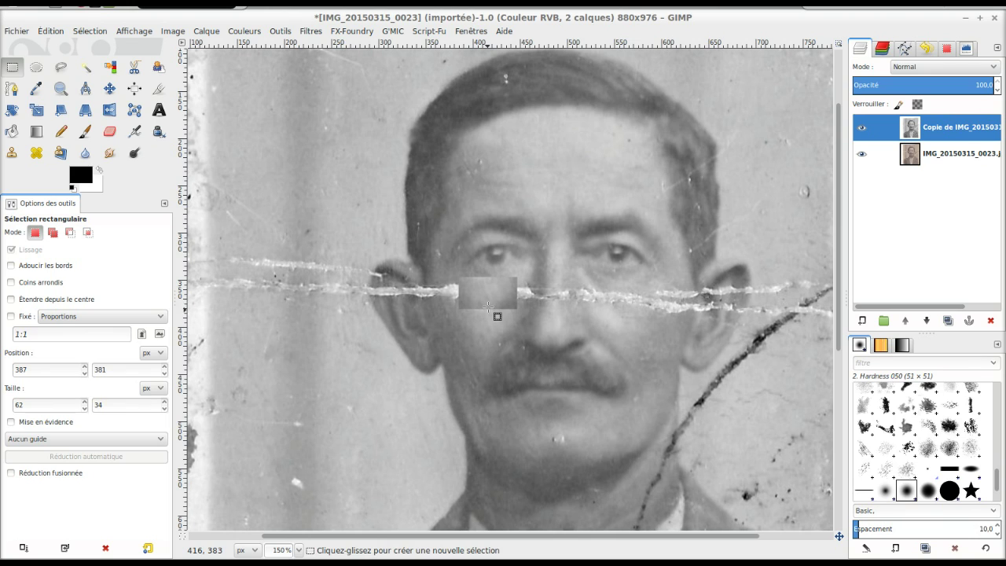
{"action": "key", "text": "ctrl+v"}
Step: Undo the rectangular patch so the crack between the eyes is unpatched again
{"action": "key", "text": "ctrl+h"}
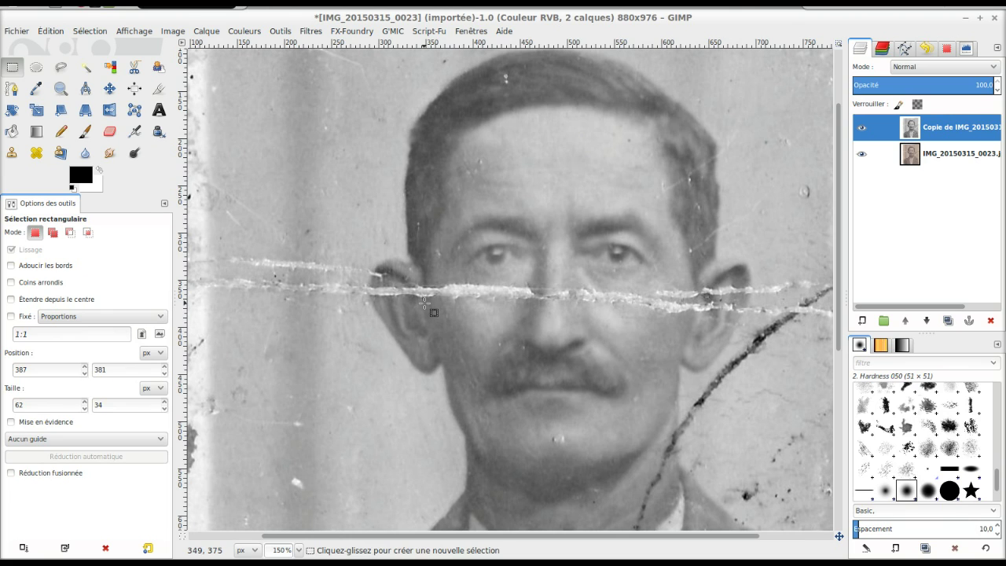
Step: Outline a strip of cheek skin below the crack near the ear with Free Select
{"action": "left_click", "coordinate": [60, 67]}
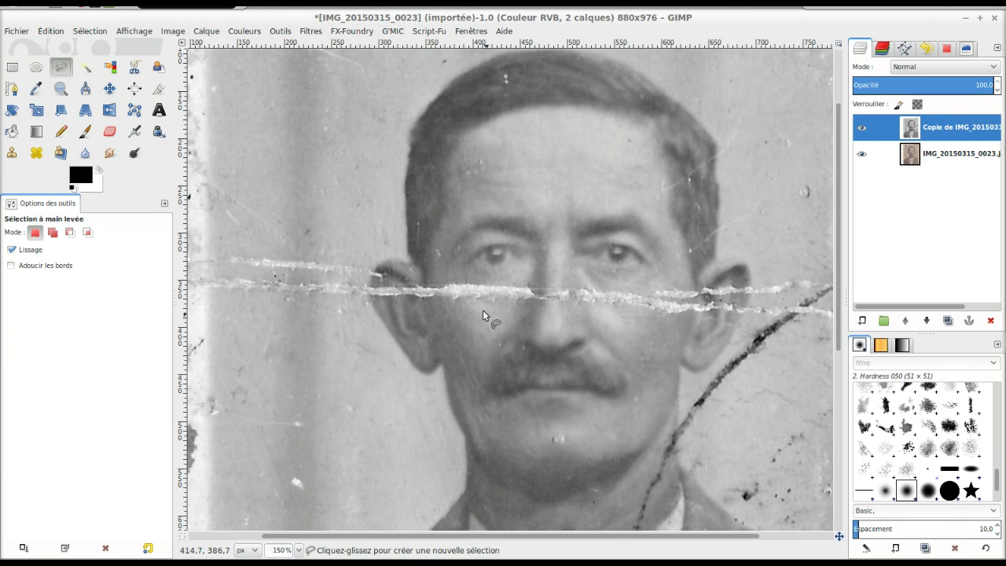
{"action": "left_click", "coordinate": [428, 303]}
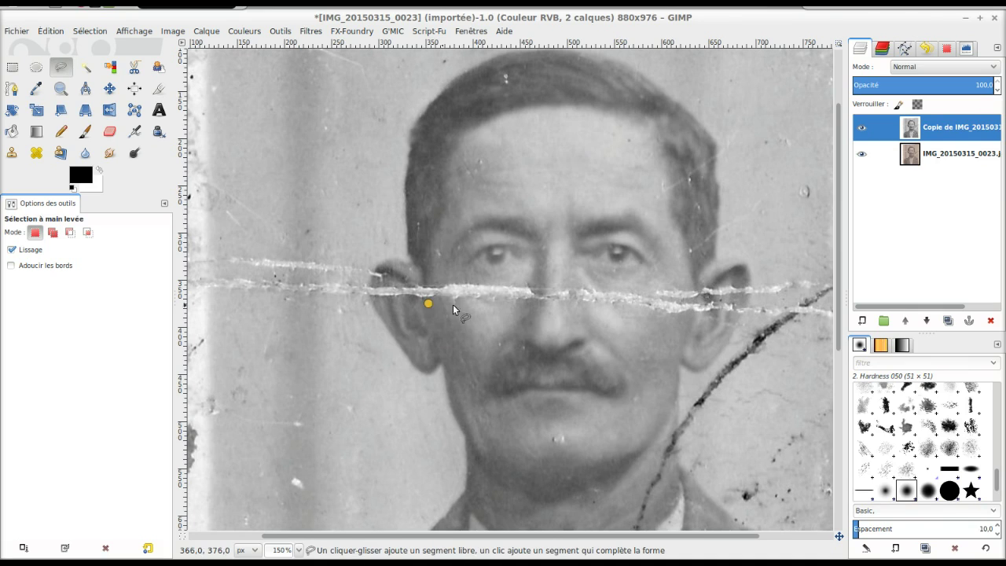
{"action": "left_click", "coordinate": [552, 305]}
{"action": "left_click", "coordinate": [548, 325]}
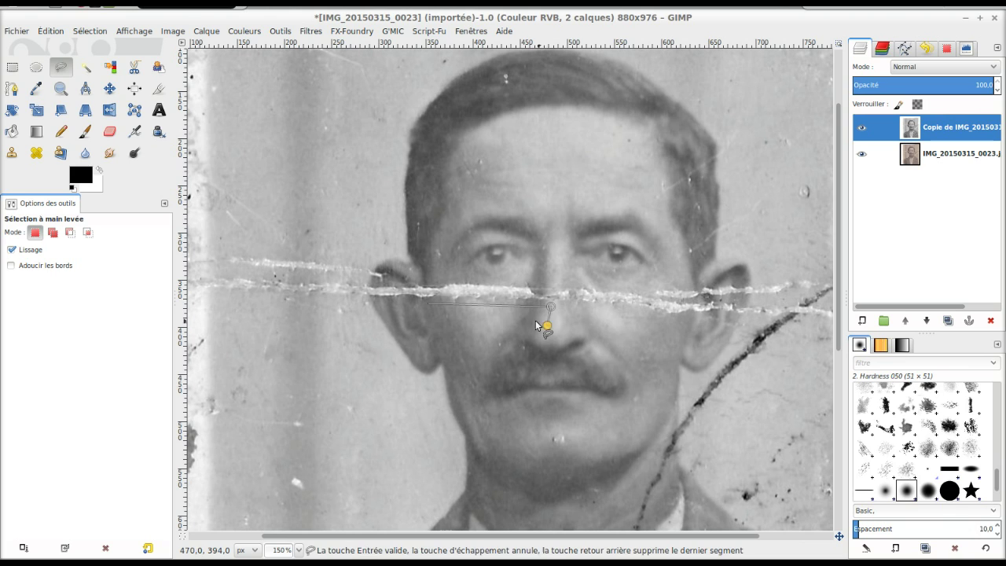
{"action": "left_click", "coordinate": [429, 303]}
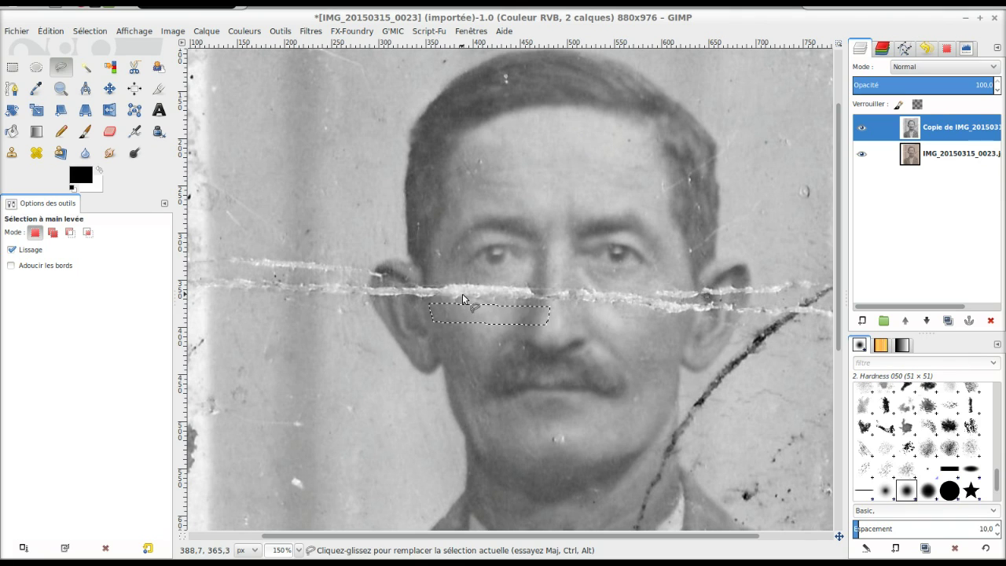
Step: Feather the selection by 6 px, then copy and paste it as a floating piece
{"action": "left_click", "coordinate": [89, 30]}
{"action": "left_click", "coordinate": [118, 156]}
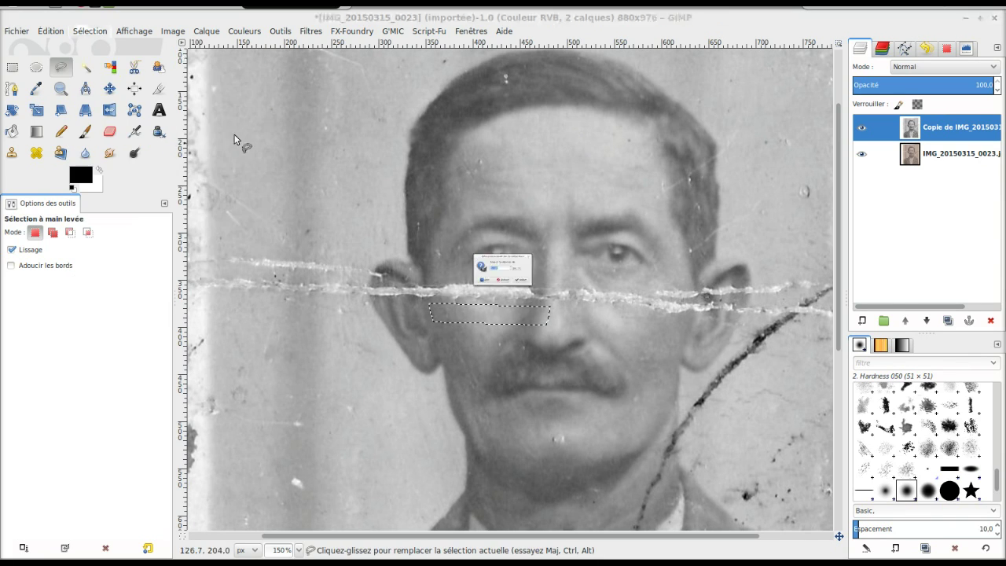
{"action": "left_click_drag", "start_coordinate": [474, 223], "coordinate": [185, 144]}
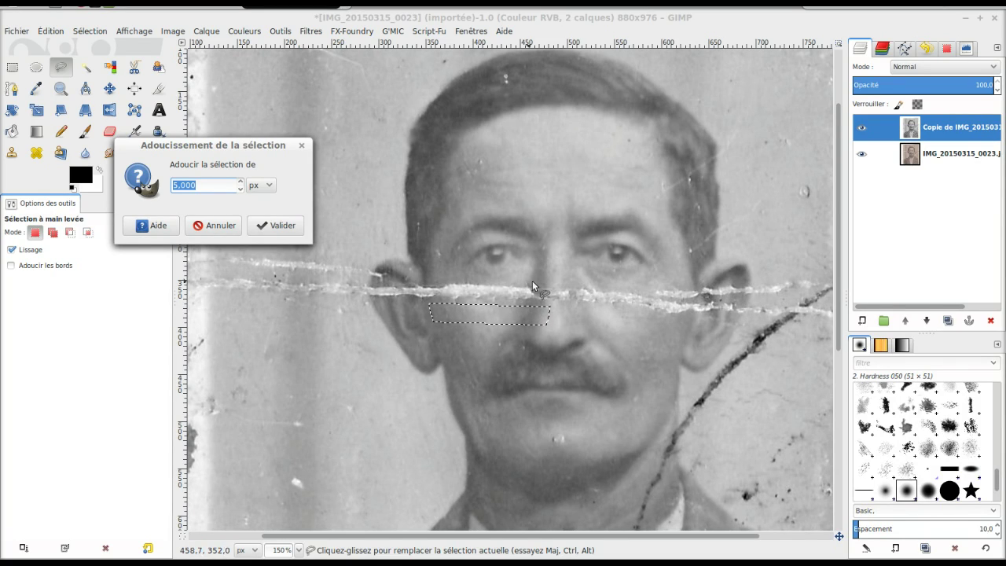
{"action": "left_click", "coordinate": [241, 181]}
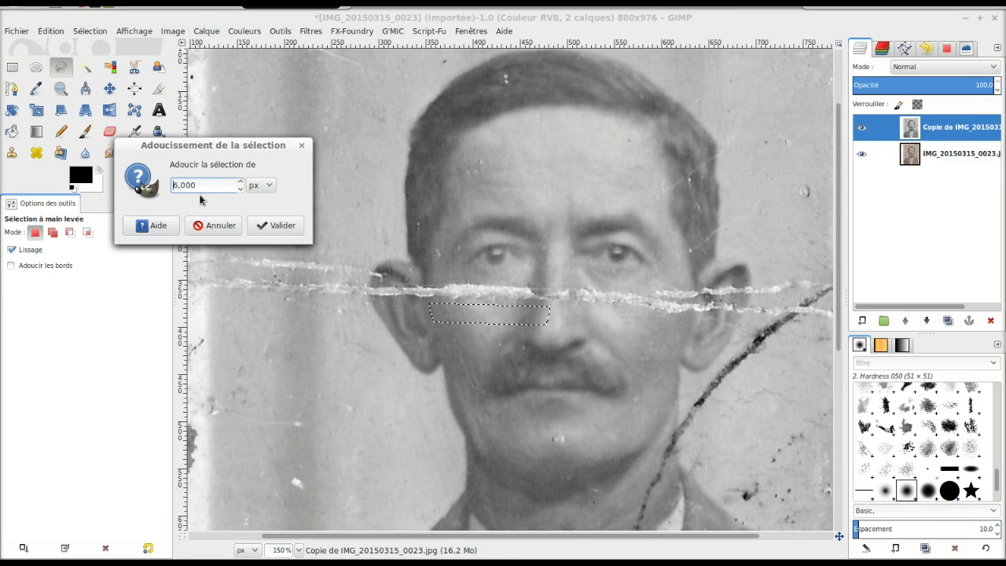
{"action": "left_click", "coordinate": [277, 227]}
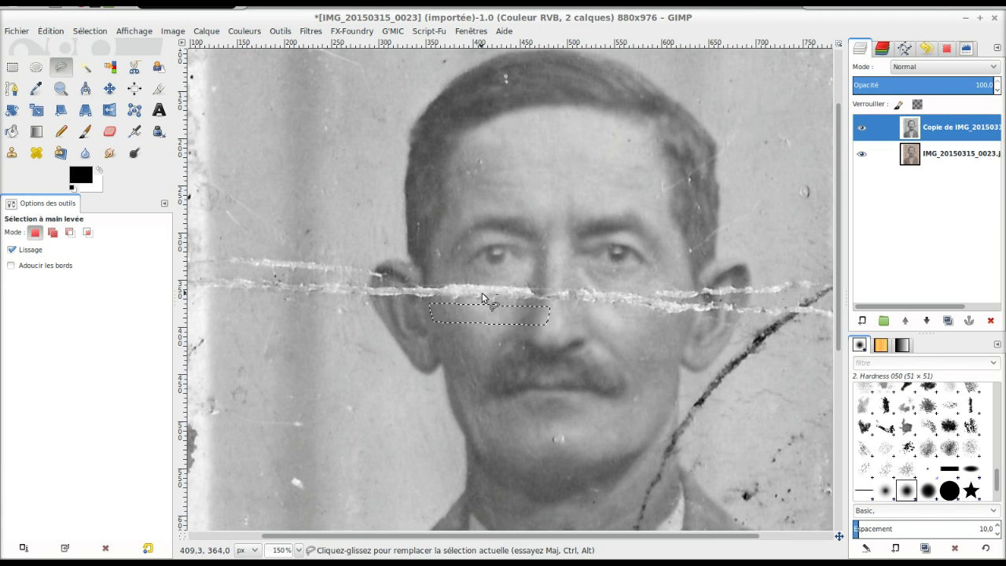
{"action": "key", "text": "ctrl+c"}
{"action": "key", "text": "ctrl+v"}
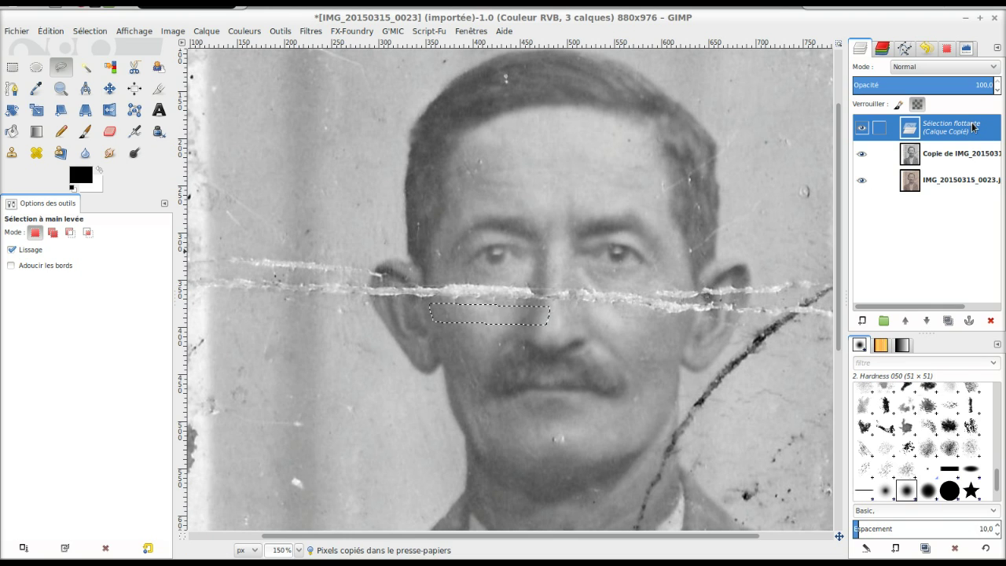
Step: Drag the feathered skin strip onto the crack and turn it into the layer Calque Copié
{"action": "left_click", "coordinate": [112, 91]}
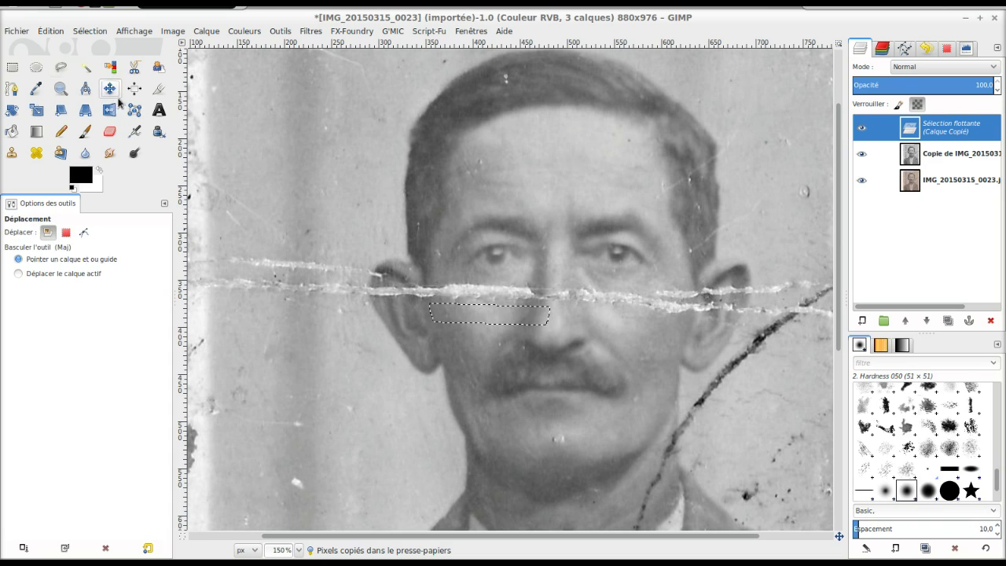
{"action": "left_click_drag", "start_coordinate": [495, 318], "coordinate": [497, 298]}
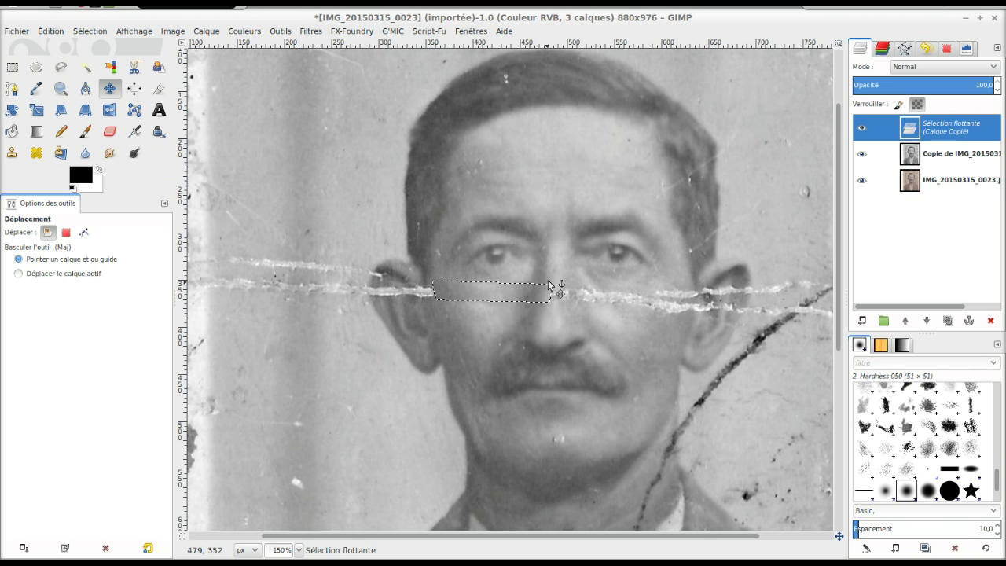
{"action": "left_click_drag", "start_coordinate": [515, 296], "coordinate": [517, 295]}
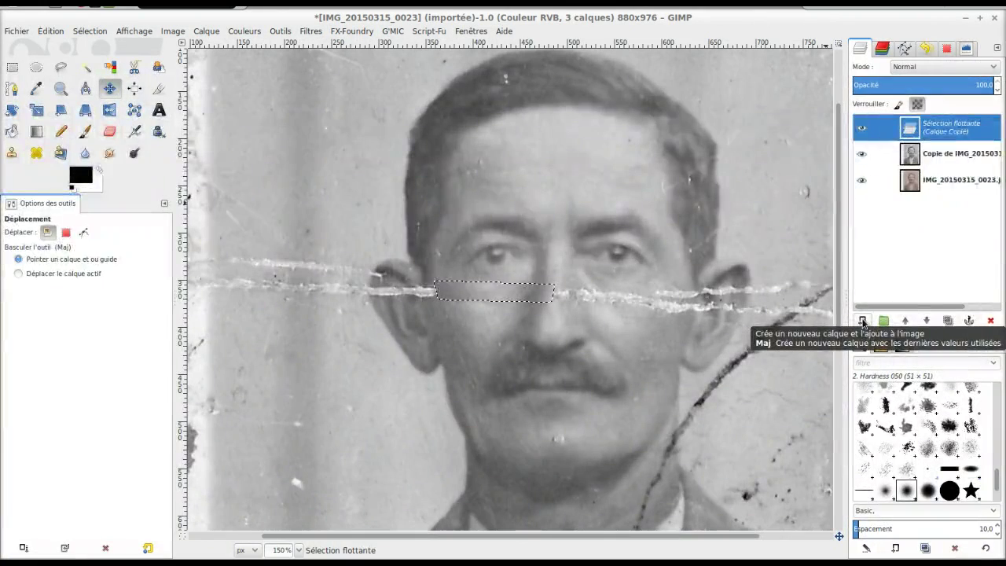
{"action": "left_click", "coordinate": [862, 321]}
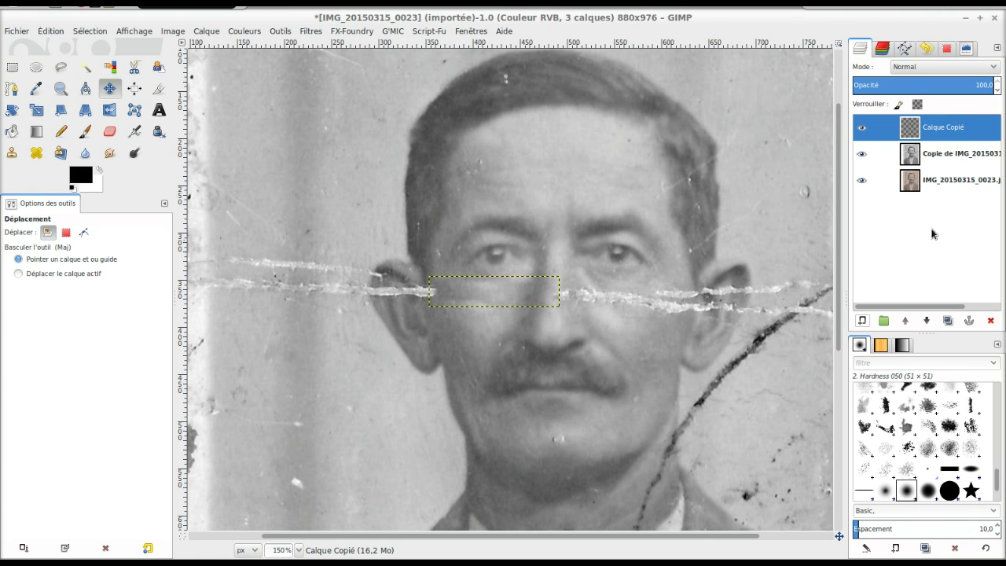
Step: Hide both photo layers to check the Calque Copié patch alone, then show them again
{"action": "left_click", "coordinate": [951, 155]}
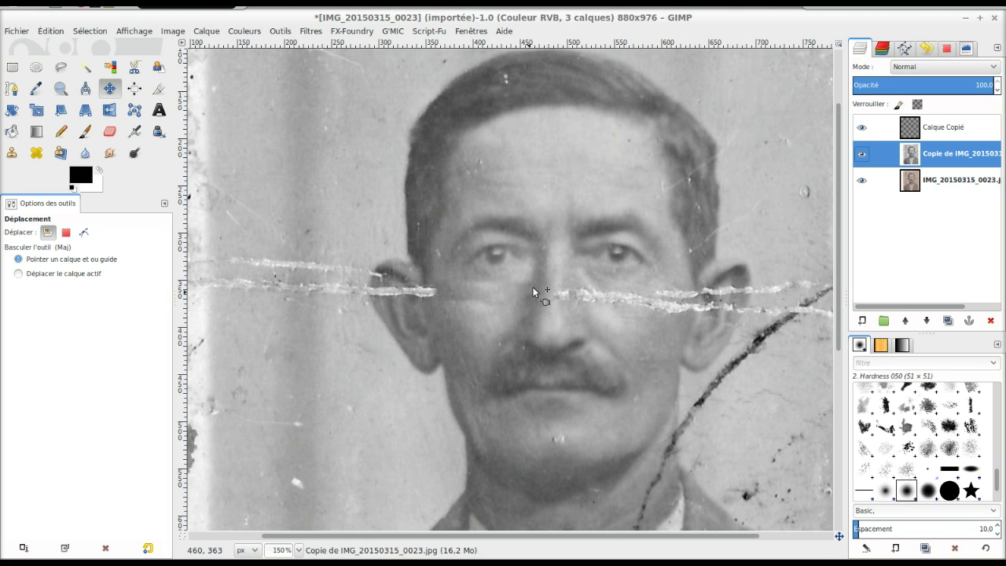
{"action": "scroll", "coordinate": [522, 291], "scroll_direction": "up", "scroll_amount": 1}
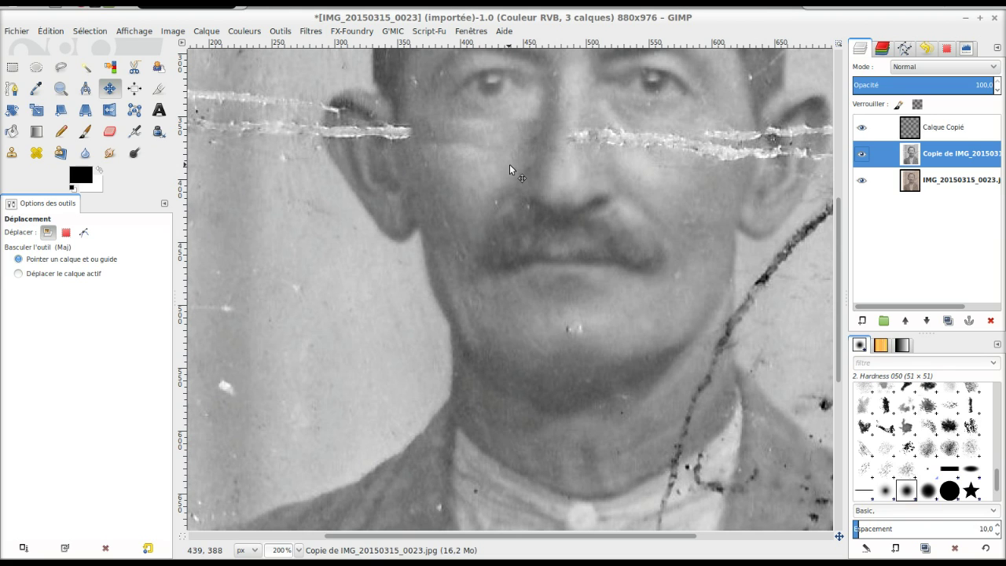
{"action": "left_click", "coordinate": [950, 132]}
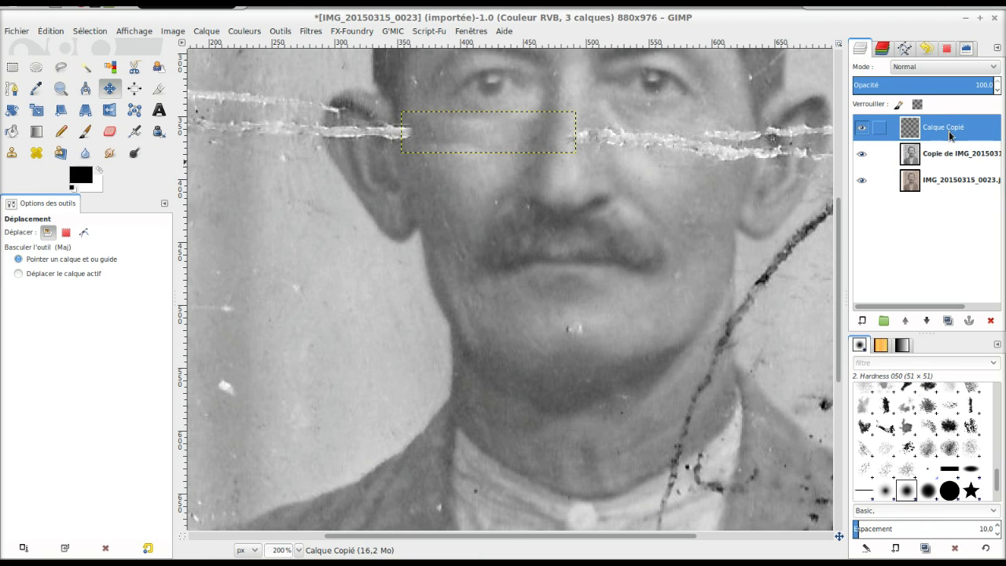
{"action": "left_click", "coordinate": [862, 154]}
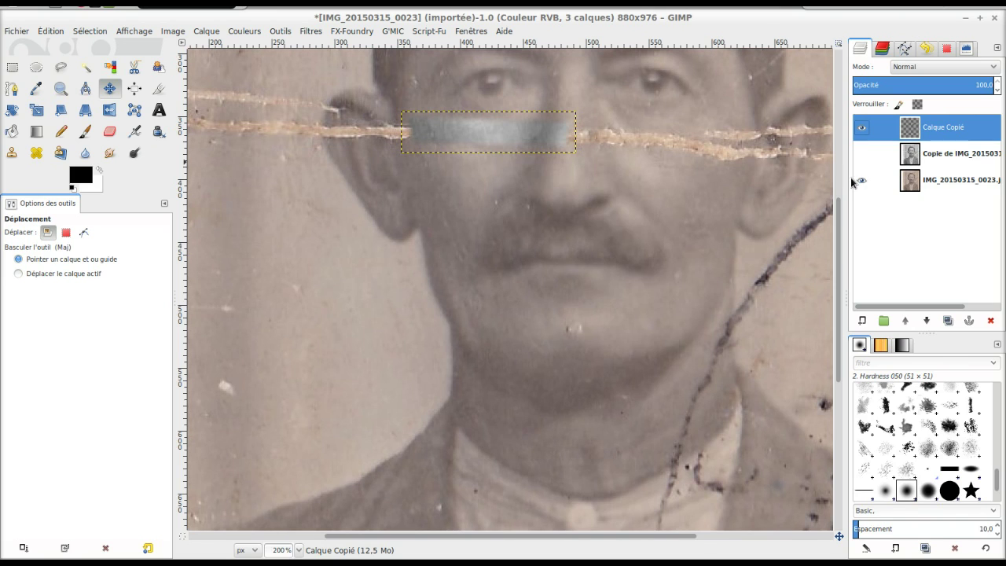
{"action": "left_click", "coordinate": [862, 180]}
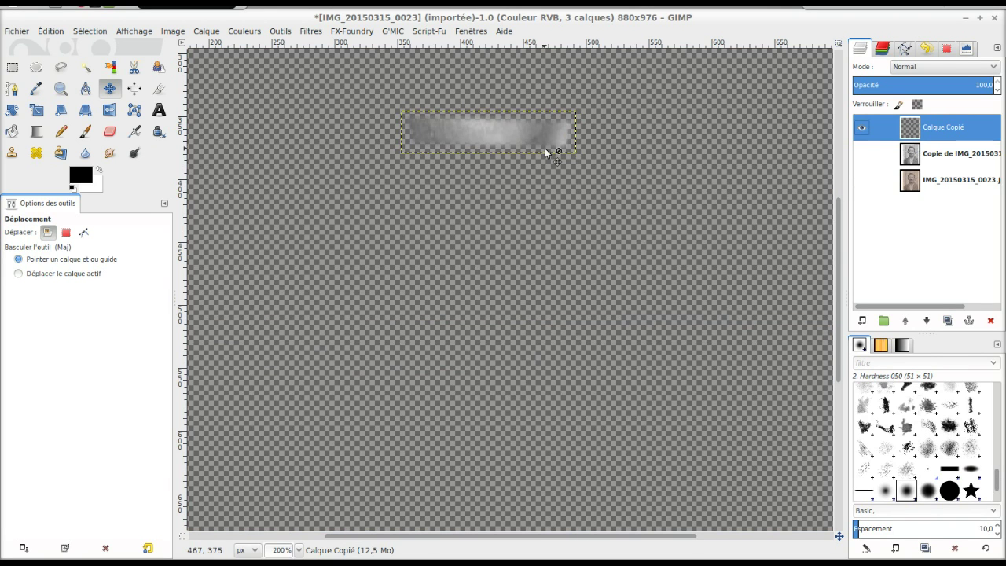
{"action": "left_click", "coordinate": [861, 154]}
{"action": "left_click", "coordinate": [862, 180]}
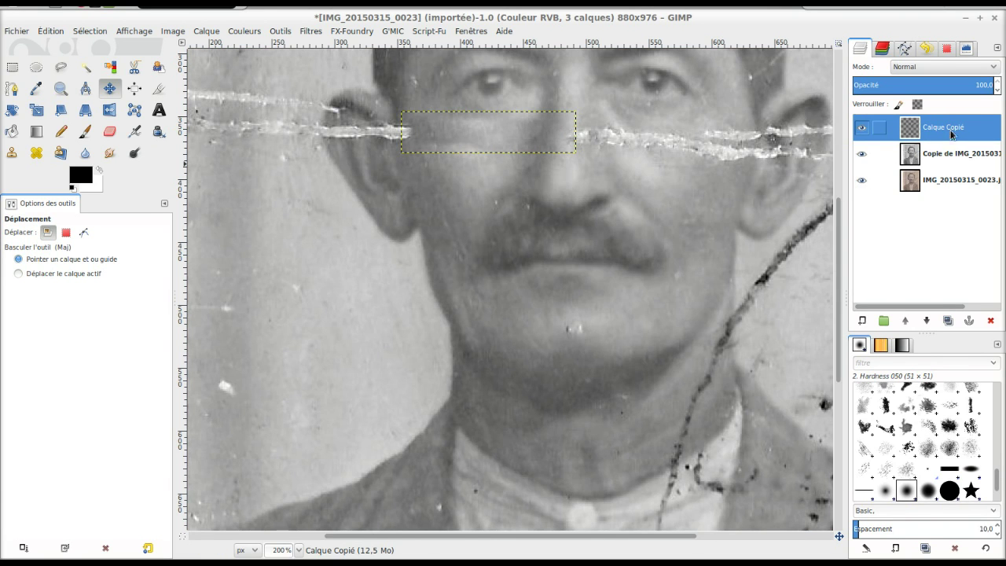
{"action": "scroll", "coordinate": [661, 81], "scroll_direction": "up", "scroll_amount": 3}
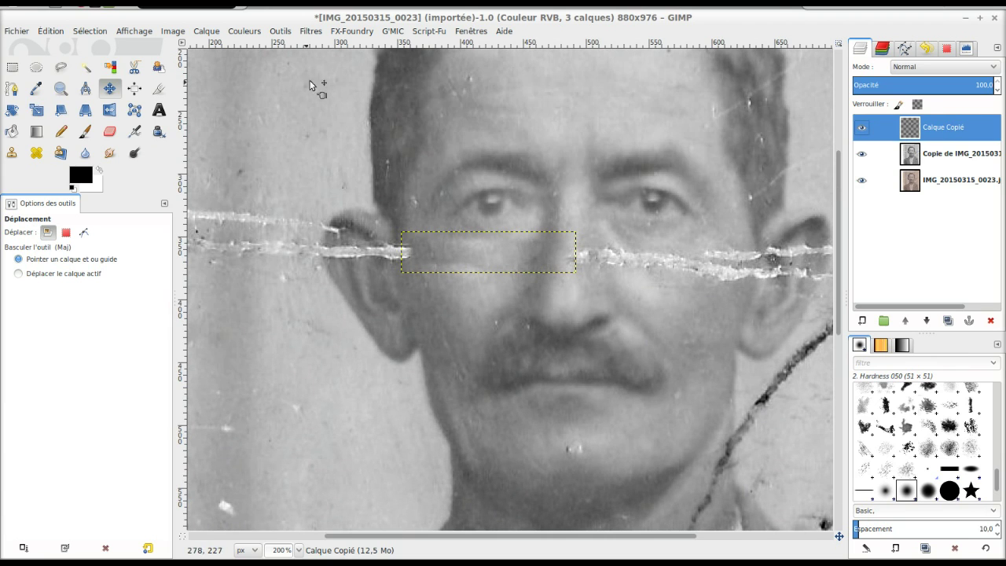
Step: Apply Brightness-Contrast to the patch with brightness 32 and contrast -11
{"action": "left_click", "coordinate": [244, 31]}
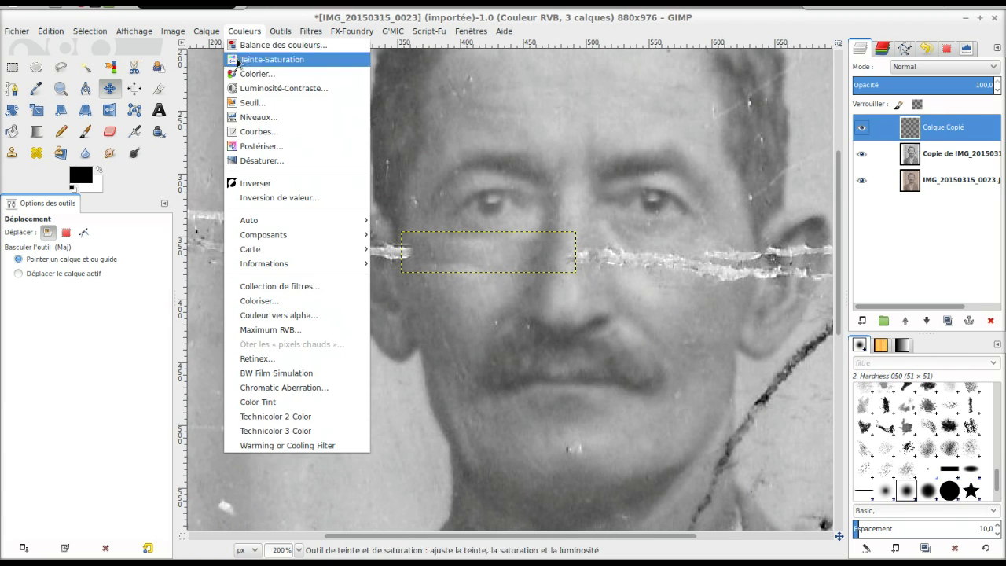
{"action": "left_click", "coordinate": [261, 88]}
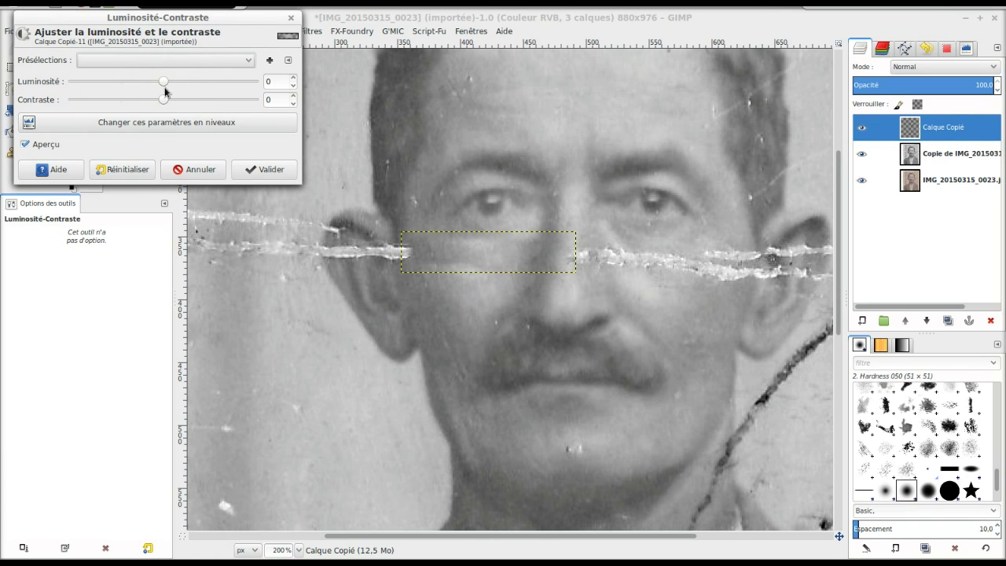
{"action": "mouse_move", "coordinate": [162, 99]}
{"action": "left_mouse_down"}
{"action": "mouse_move", "coordinate": [173, 99]}
{"action": "mouse_move", "coordinate": [154, 99]}
{"action": "mouse_move", "coordinate": [181, 82]}
{"action": "mouse_move", "coordinate": [153, 106]}
{"action": "left_mouse_up"}
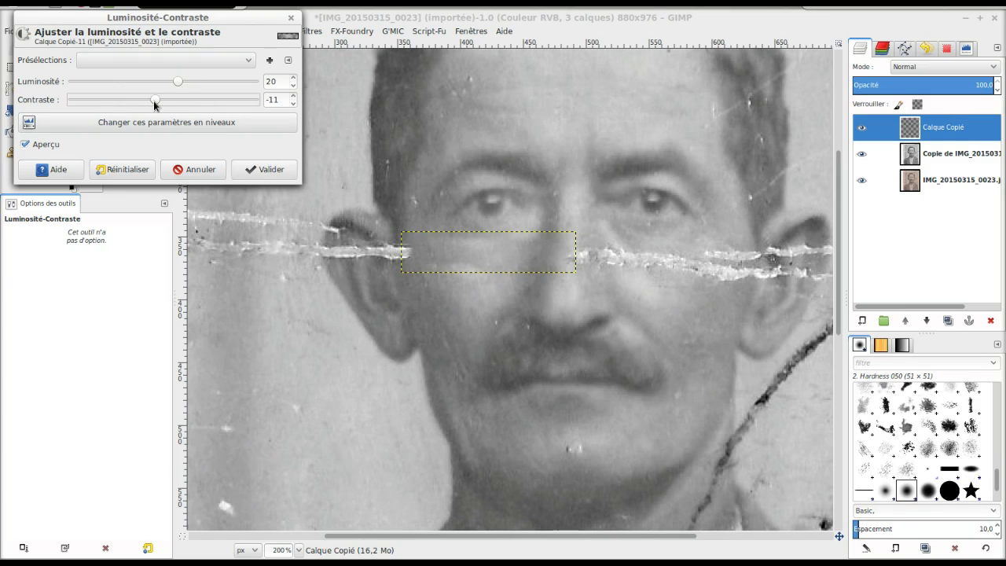
{"action": "left_click_drag", "start_coordinate": [177, 81], "coordinate": [189, 86]}
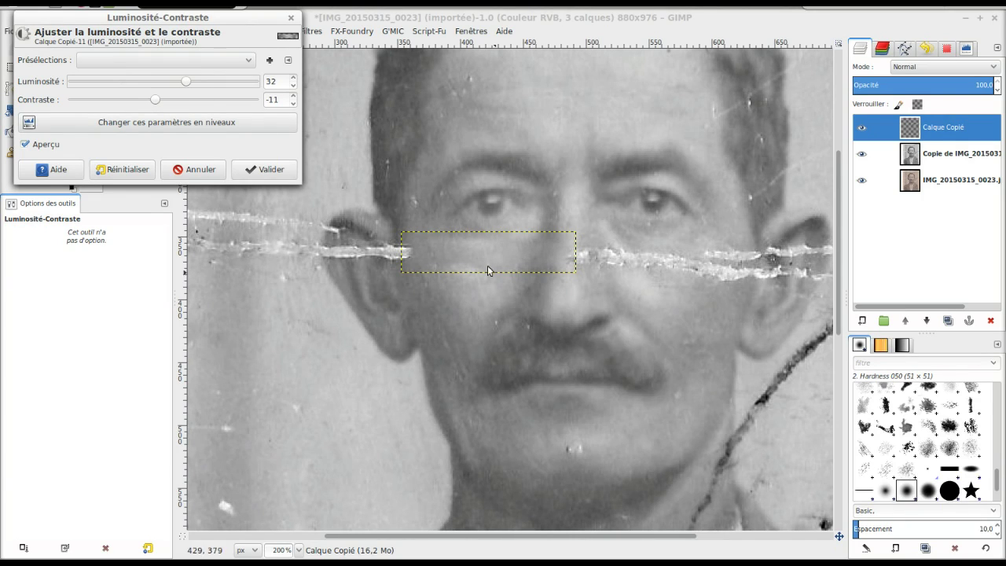
{"action": "left_click", "coordinate": [263, 169]}
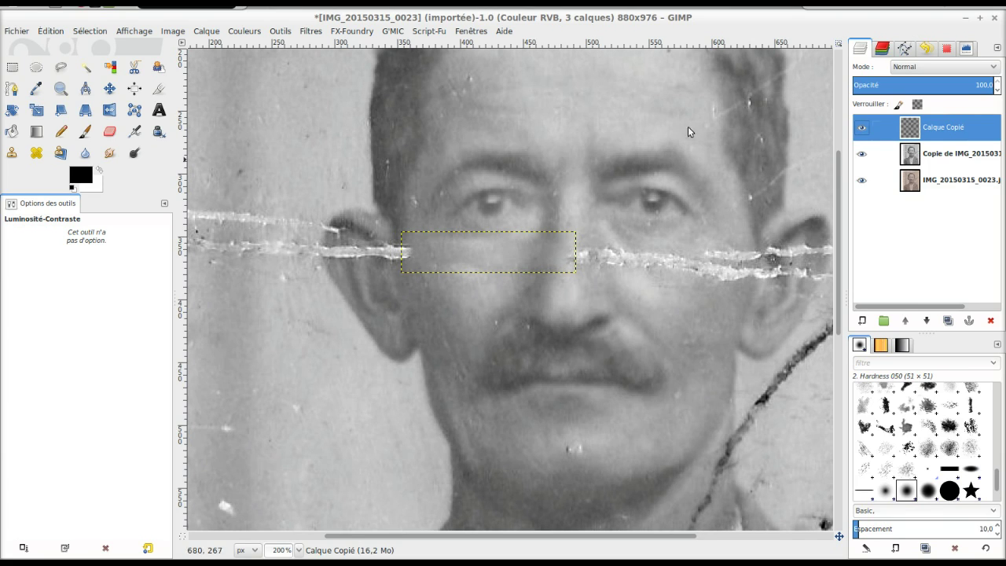
{"action": "left_click", "coordinate": [109, 88]}
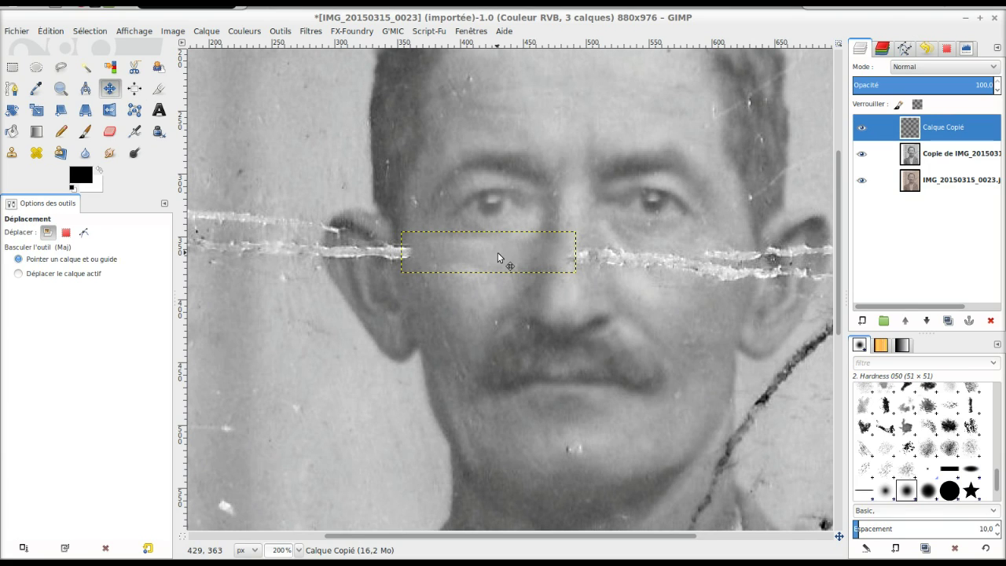
Step: Nudge the skin patch over the nose-bridge crease and select the photo copy layer
{"action": "left_click_drag", "start_coordinate": [497, 252], "coordinate": [498, 251]}
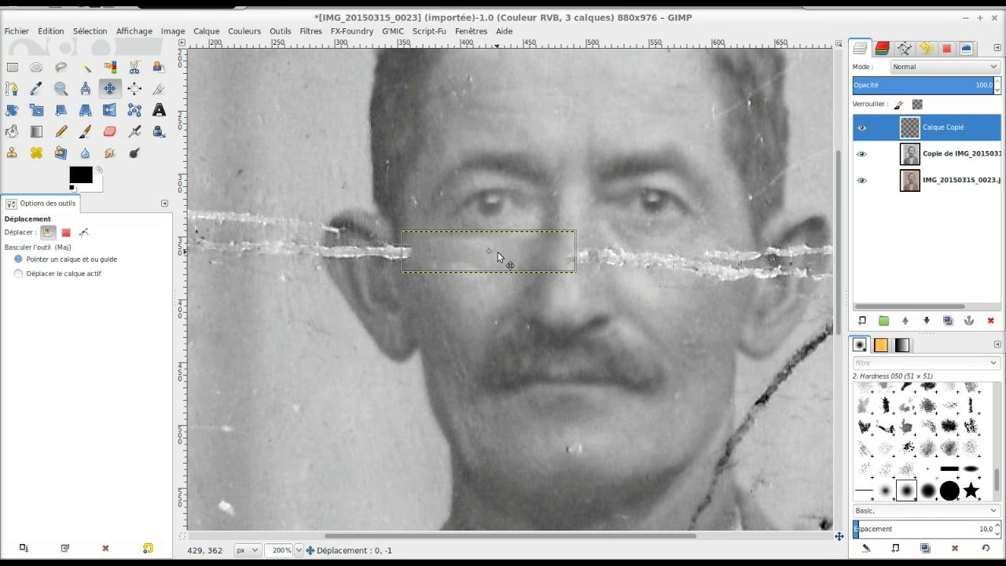
{"action": "left_click", "coordinate": [953, 153]}
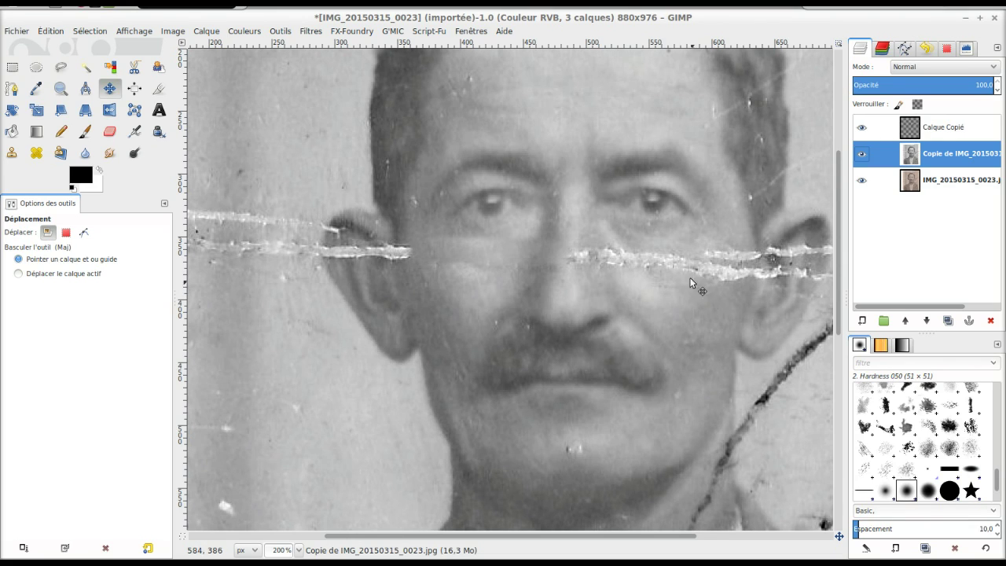
Step: Merge the Calque Copié patch down into the photo copy layer
{"action": "left_click", "coordinate": [61, 67]}
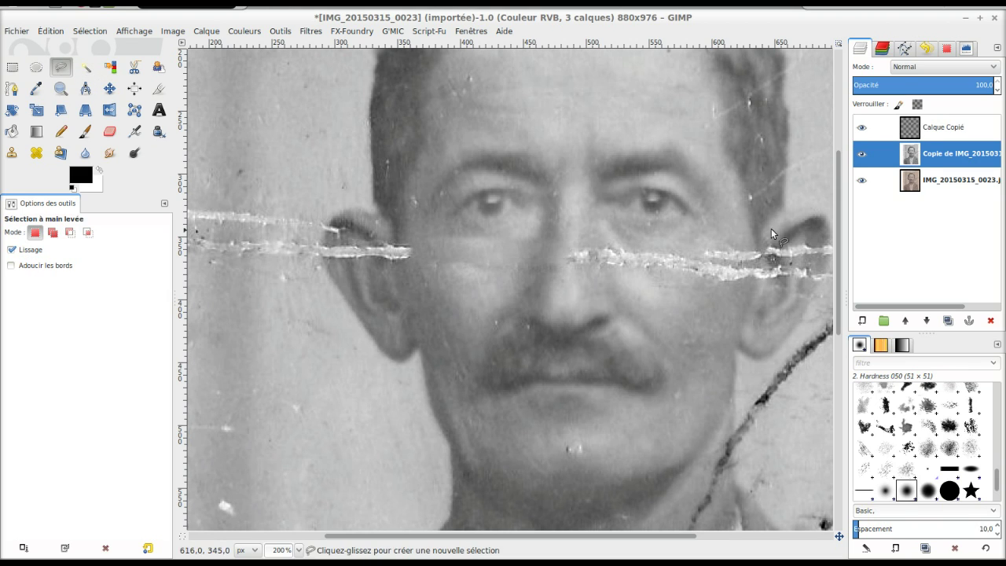
{"action": "left_click", "coordinate": [934, 130]}
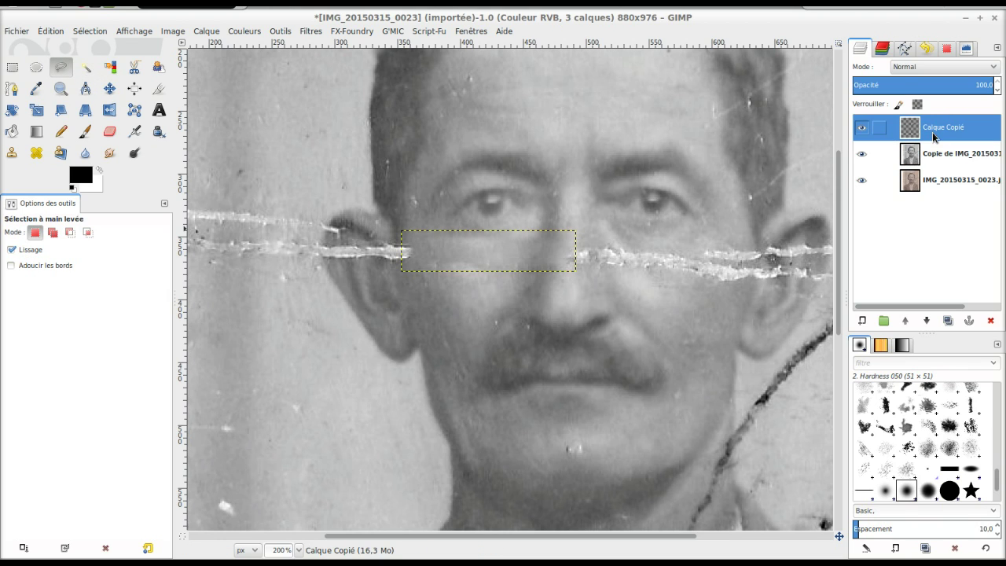
{"action": "right_click", "coordinate": [934, 136]}
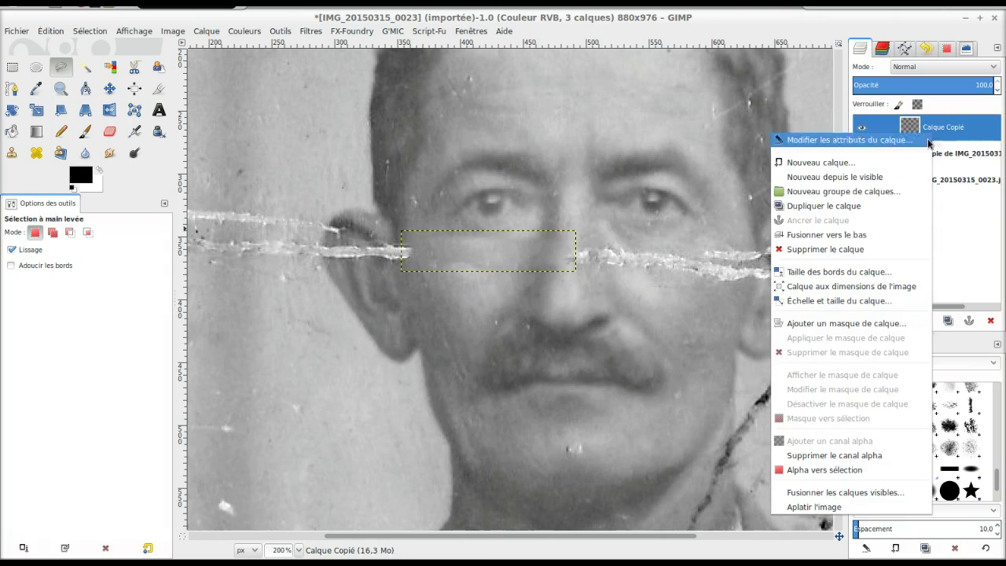
{"action": "left_click", "coordinate": [874, 236]}
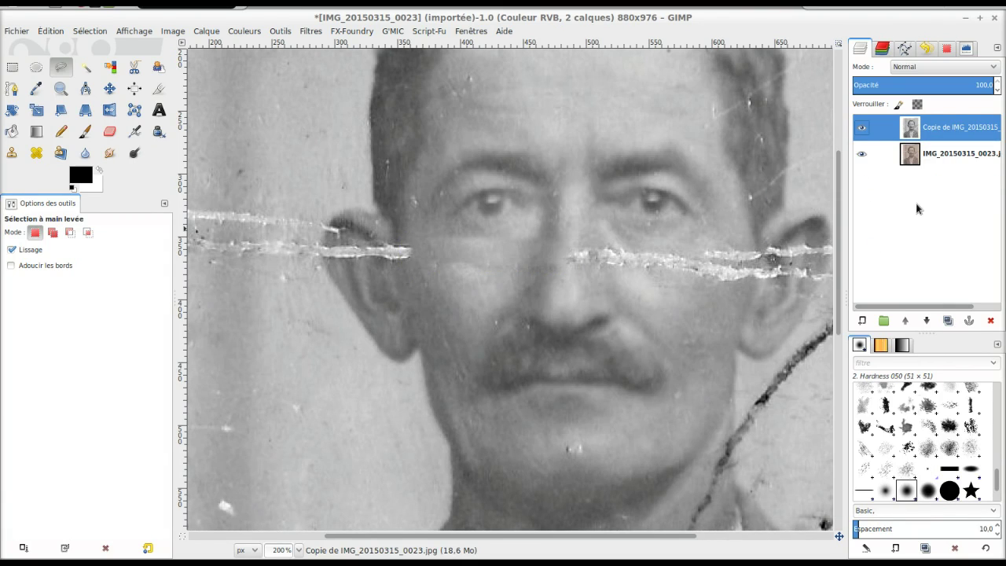
Step: Lasso a small skin area just below the crease beside the nose
{"action": "left_click", "coordinate": [572, 277]}
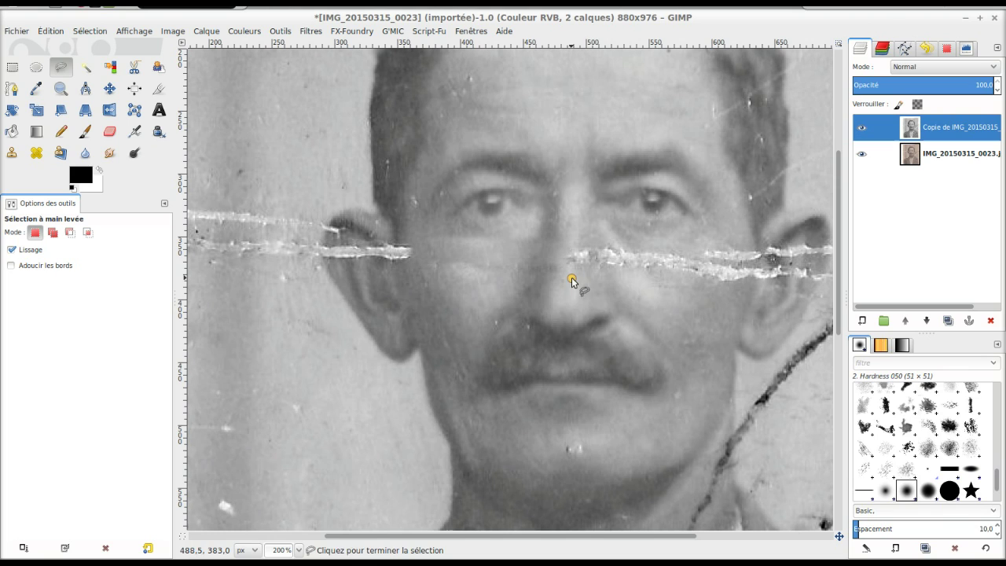
{"action": "left_click", "coordinate": [613, 278]}
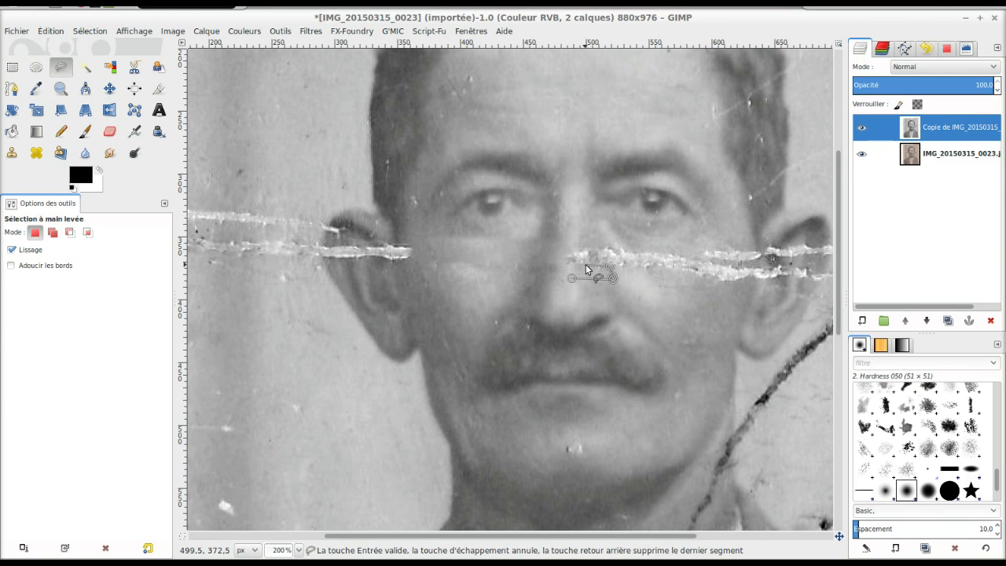
{"action": "key", "text": "Escape"}
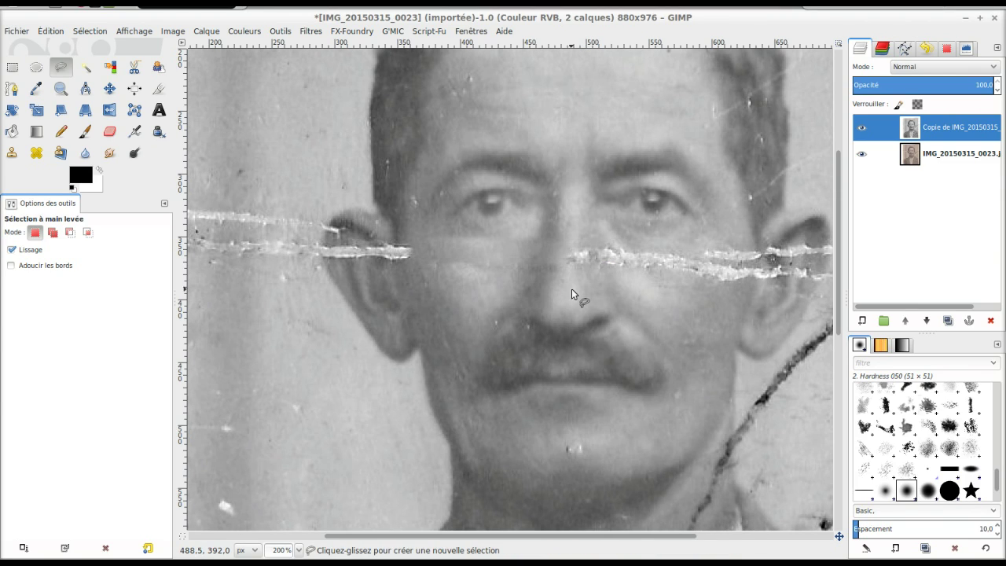
{"action": "left_click", "coordinate": [570, 286]}
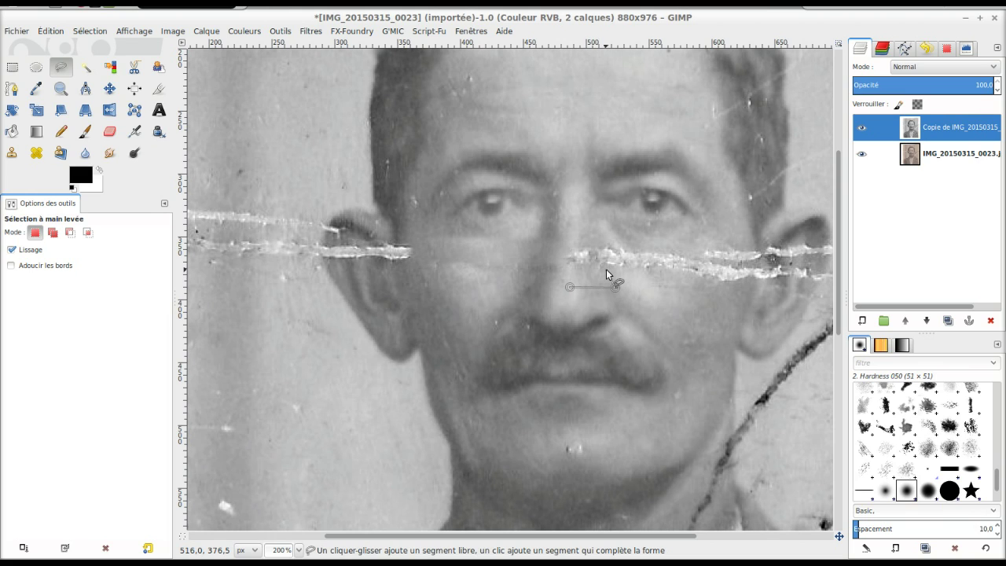
{"action": "left_click", "coordinate": [608, 270]}
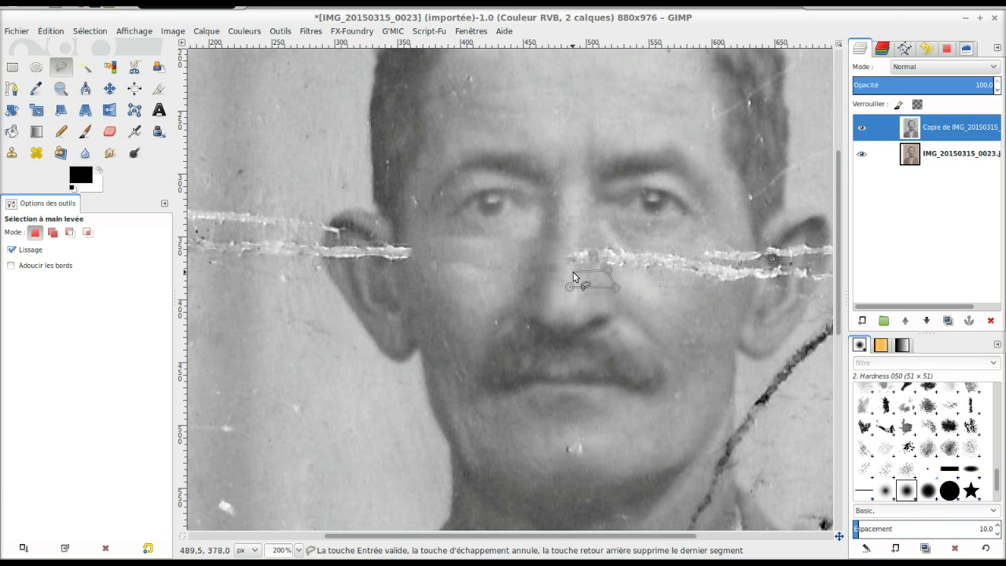
{"action": "left_click", "coordinate": [572, 271]}
Step: Feather the skin selection by 6 px
{"action": "left_click", "coordinate": [571, 286]}
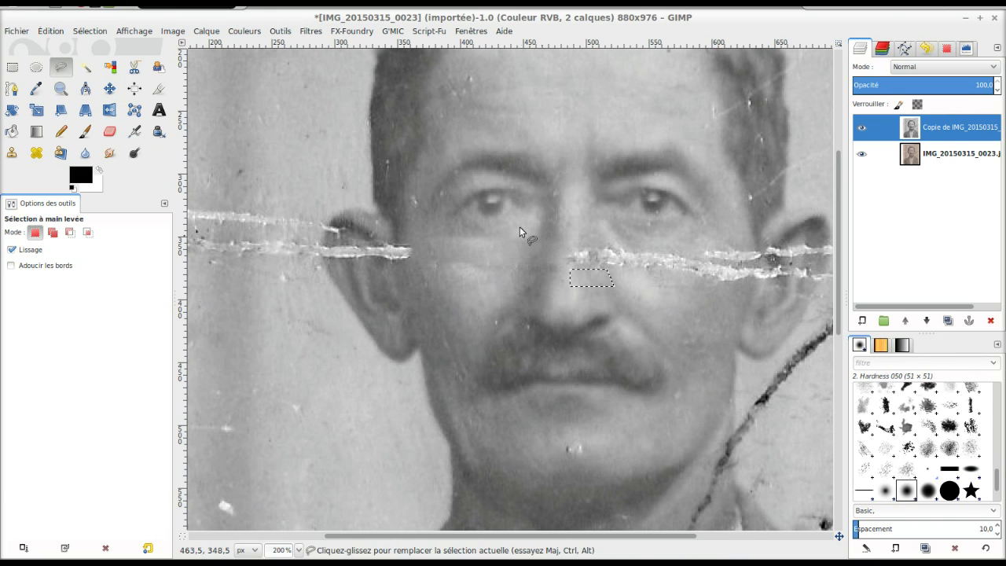
{"action": "left_click", "coordinate": [99, 33]}
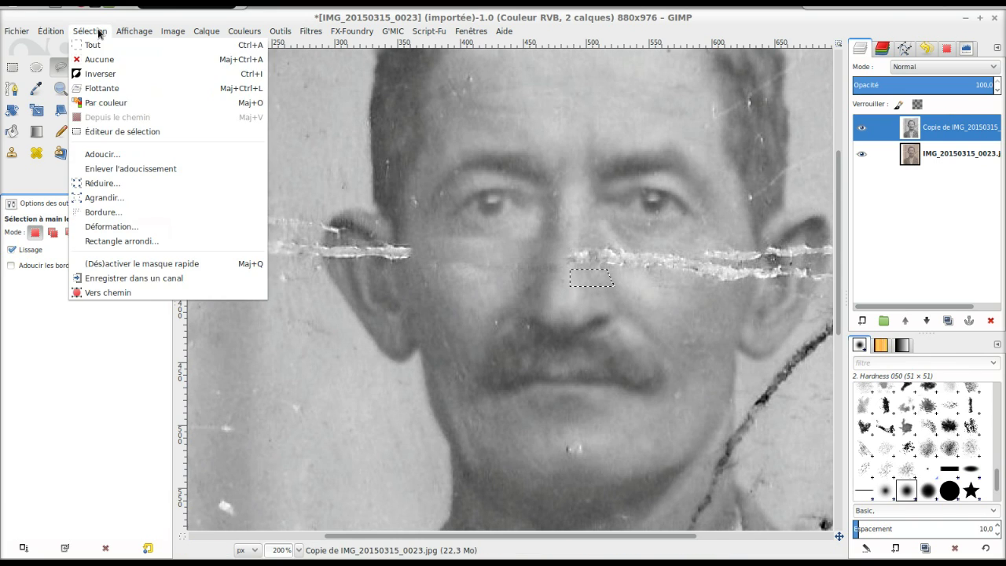
{"action": "left_click", "coordinate": [103, 154]}
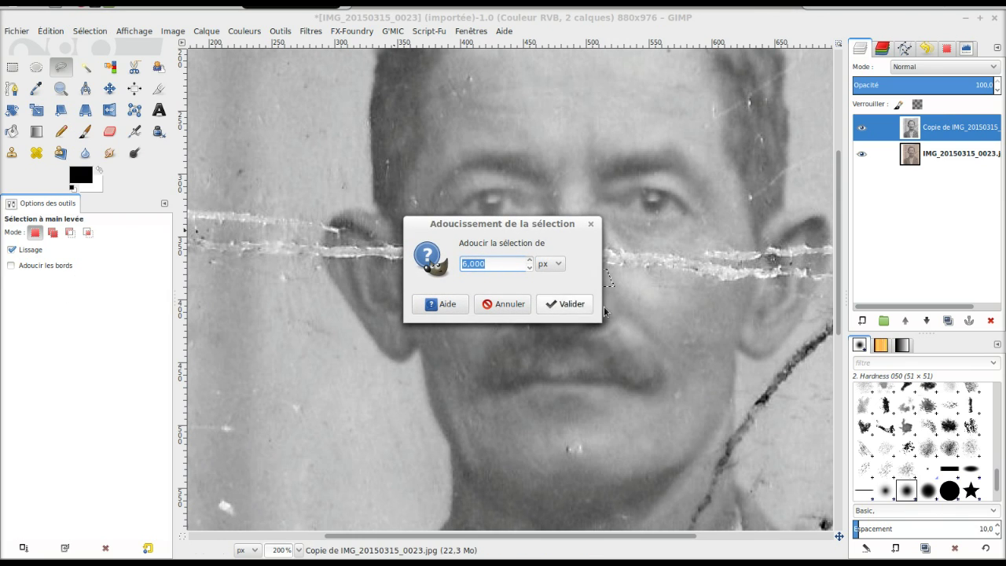
{"action": "left_click", "coordinate": [587, 309]}
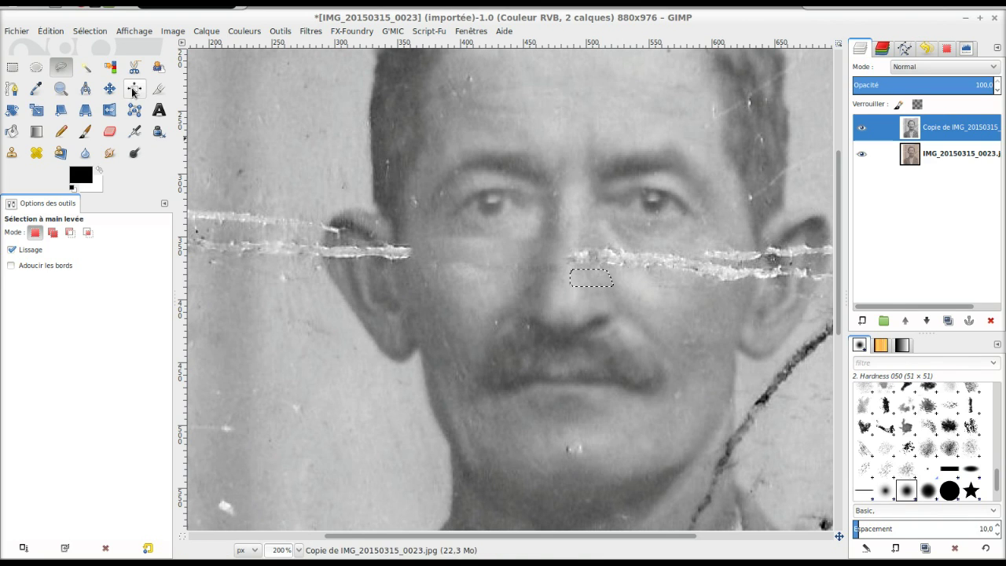
Step: Copy and paste the feathered skin, move it up over the crease, and make it a new layer
{"action": "left_click", "coordinate": [109, 88]}
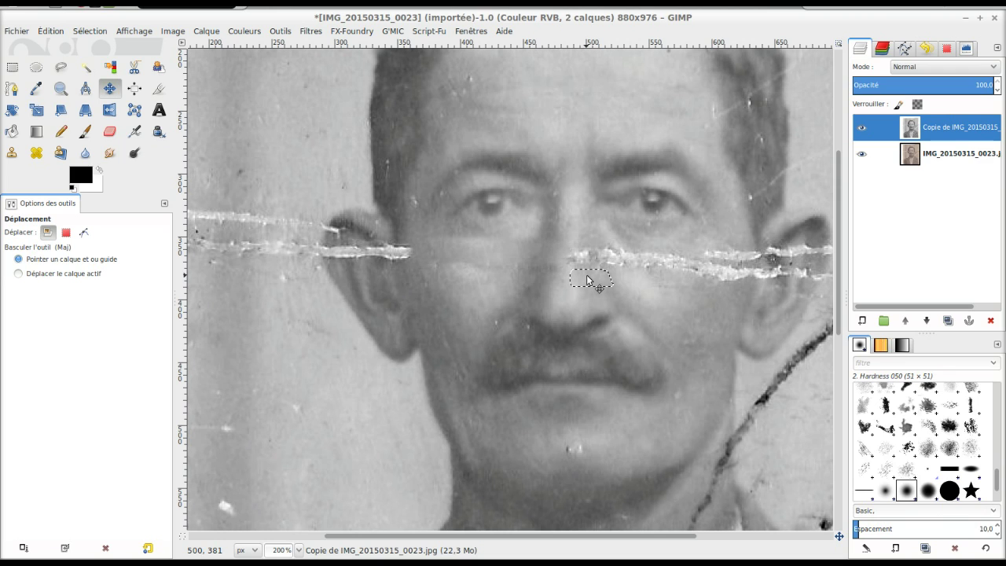
{"action": "key", "text": "ctrl+c"}
{"action": "key", "text": "ctrl+v"}
{"action": "left_click_drag", "start_coordinate": [588, 281], "coordinate": [589, 260]}
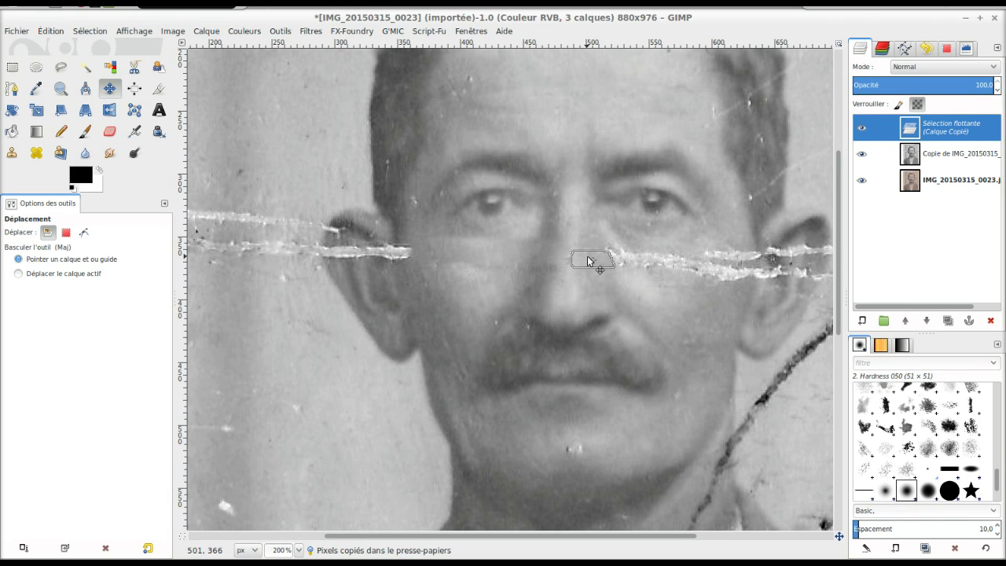
{"action": "left_click_drag", "start_coordinate": [586, 261], "coordinate": [586, 261]}
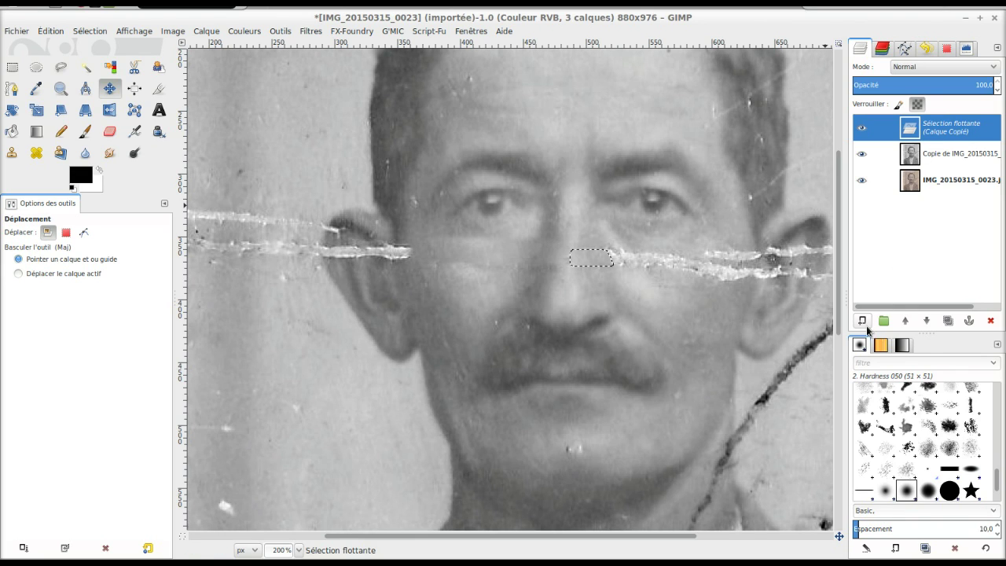
{"action": "left_click", "coordinate": [863, 321]}
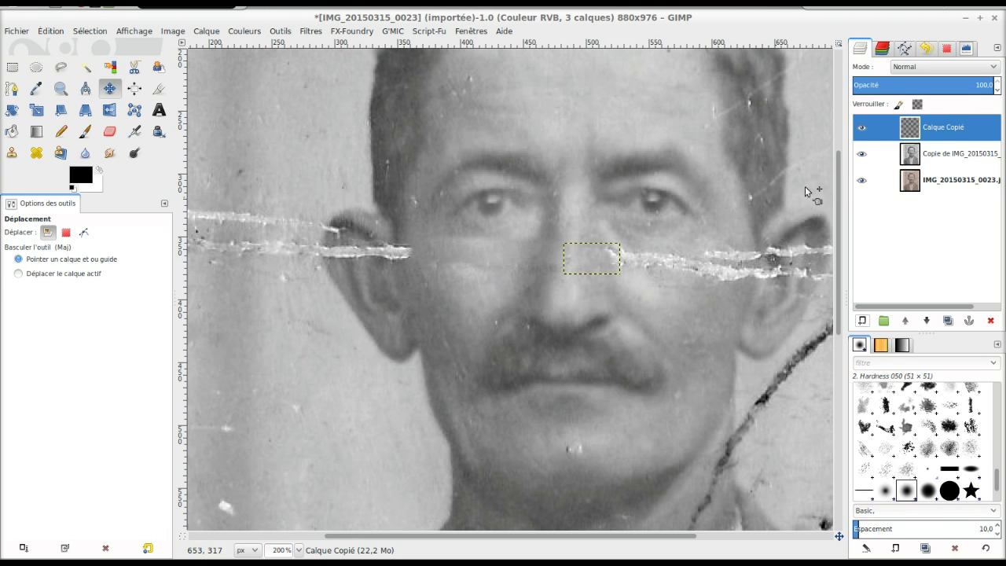
Step: Merge the Calque Copié patch down into the photo copy layer
{"action": "left_click", "coordinate": [965, 156]}
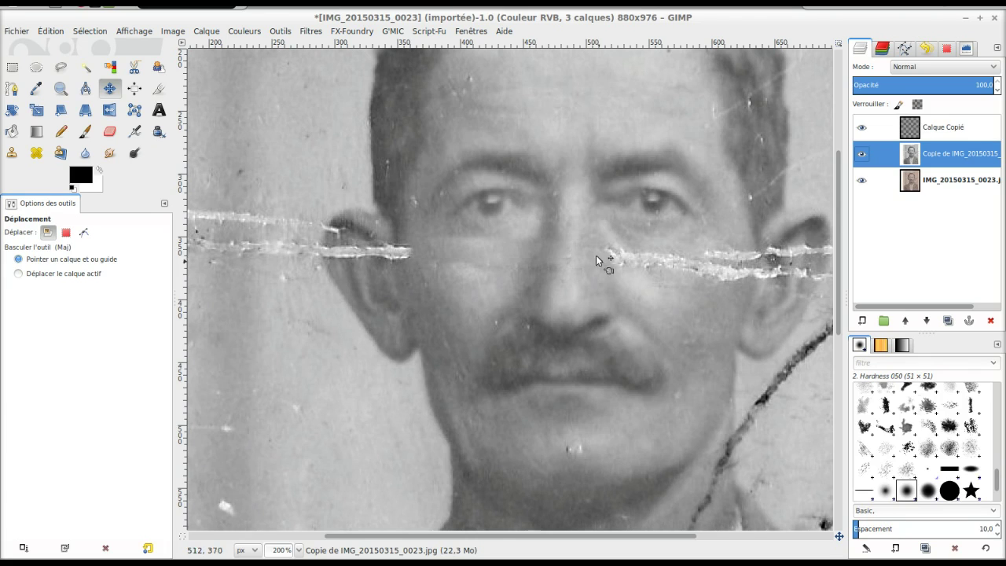
{"action": "left_click", "coordinate": [945, 131]}
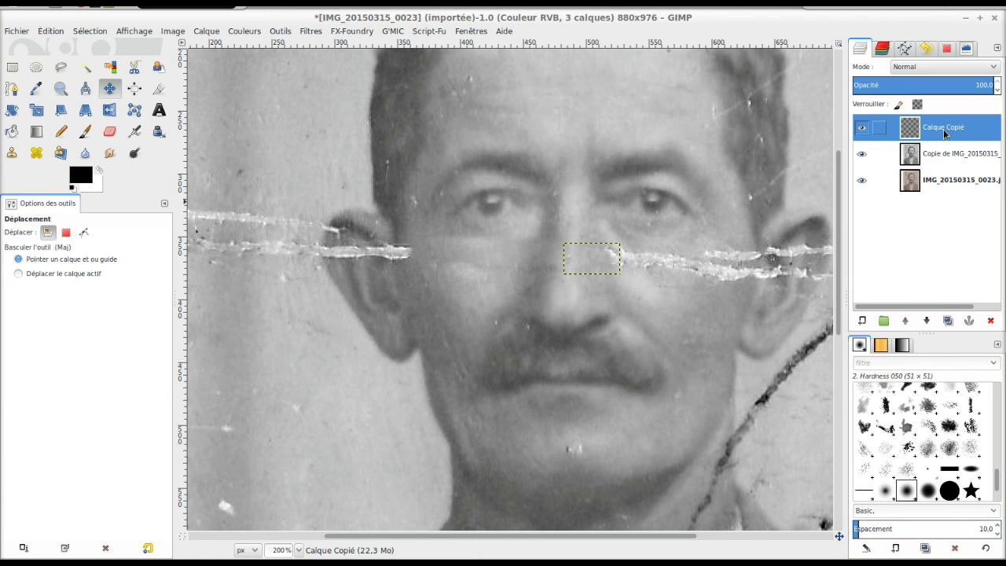
{"action": "right_click", "coordinate": [944, 131]}
{"action": "left_click", "coordinate": [854, 232]}
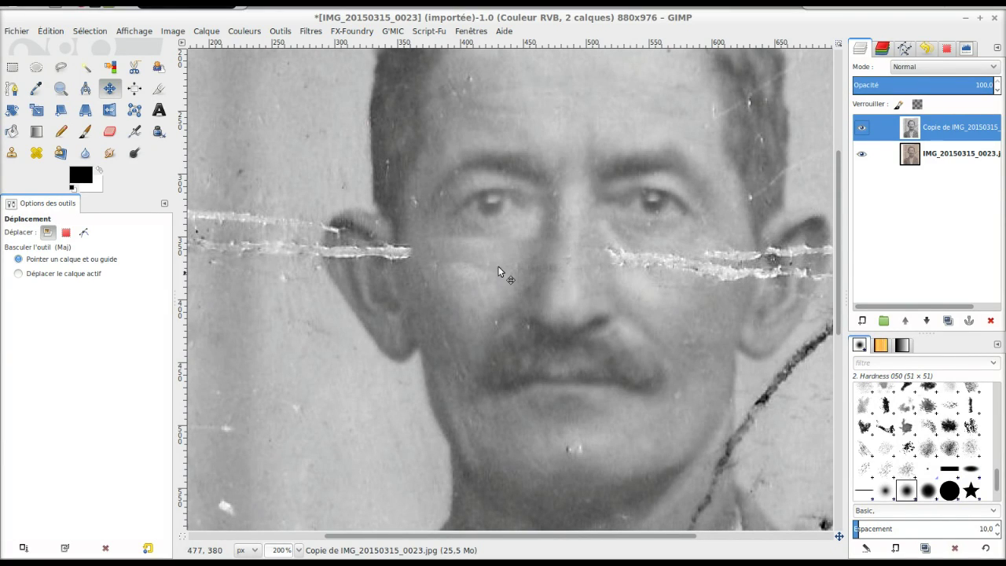
Step: Lasso and feather a skin area below the right-cheek crease
{"action": "left_click", "coordinate": [60, 69]}
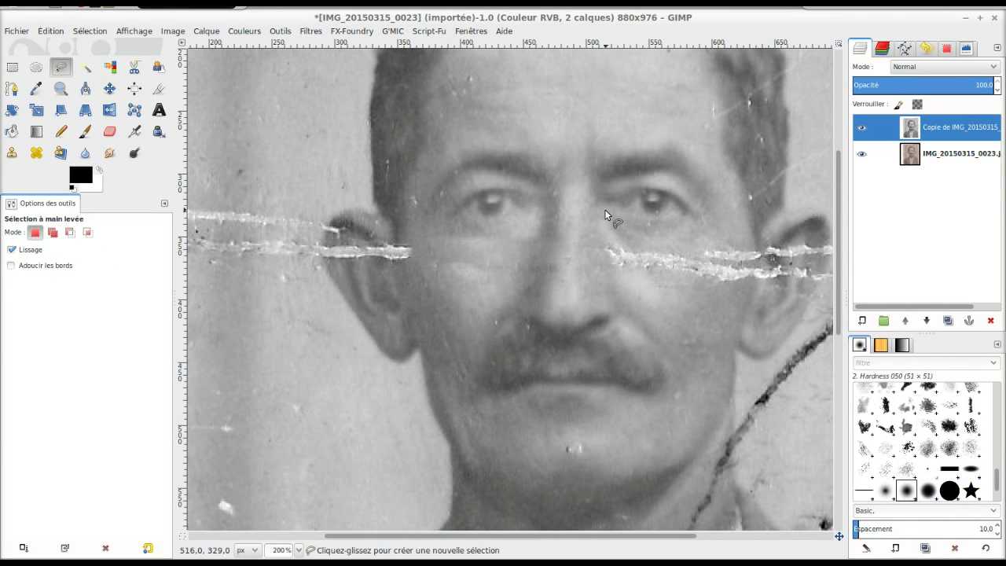
{"action": "left_click", "coordinate": [612, 269]}
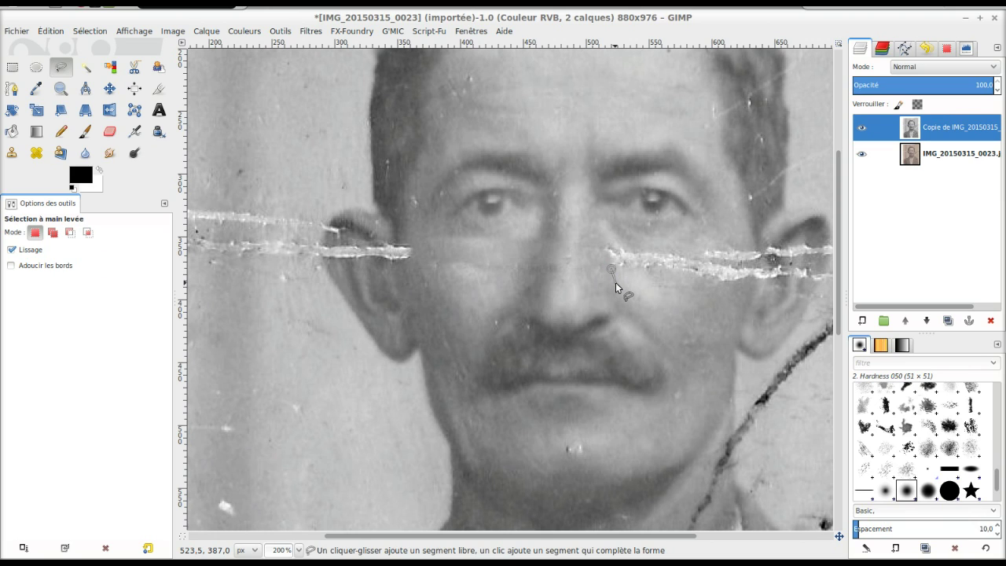
{"action": "left_click_drag", "start_coordinate": [617, 283], "coordinate": [651, 283]}
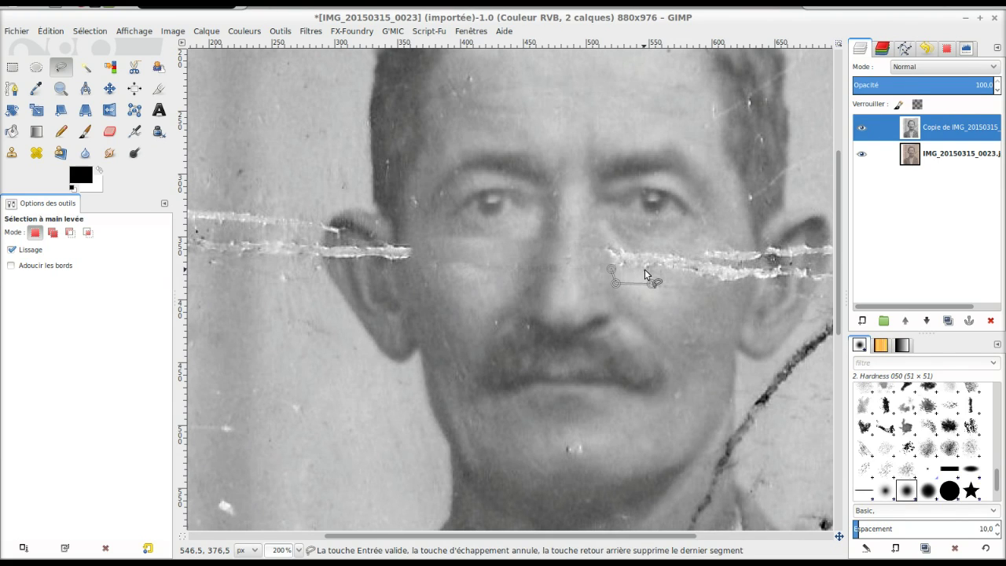
{"action": "left_click", "coordinate": [612, 269]}
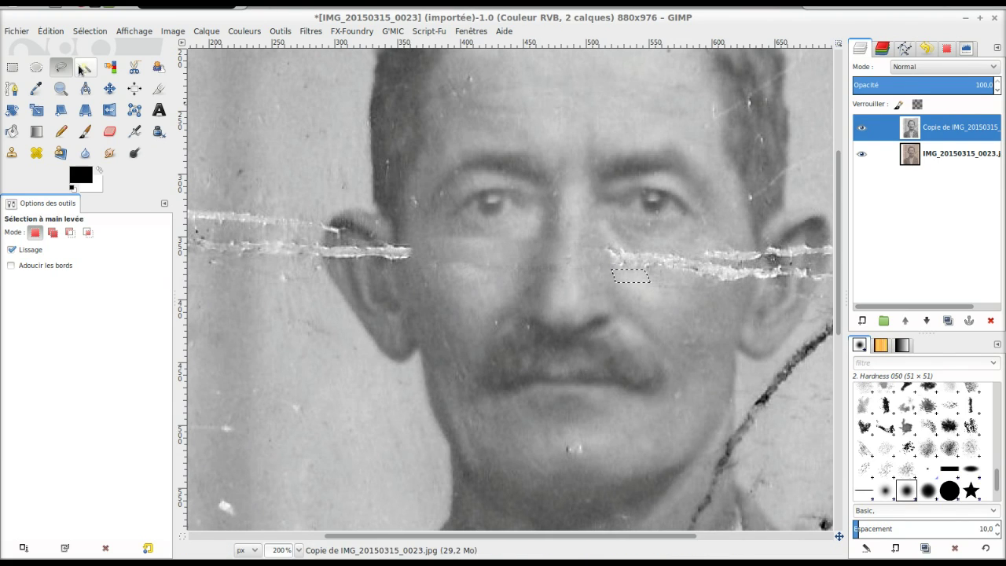
{"action": "left_click", "coordinate": [90, 31]}
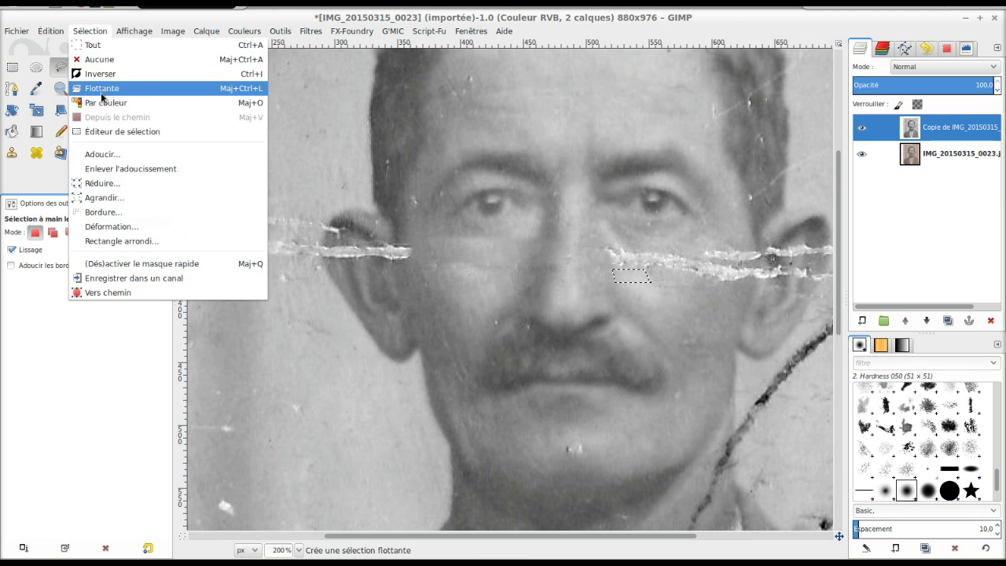
{"action": "left_click", "coordinate": [125, 157]}
{"action": "left_click", "coordinate": [586, 314]}
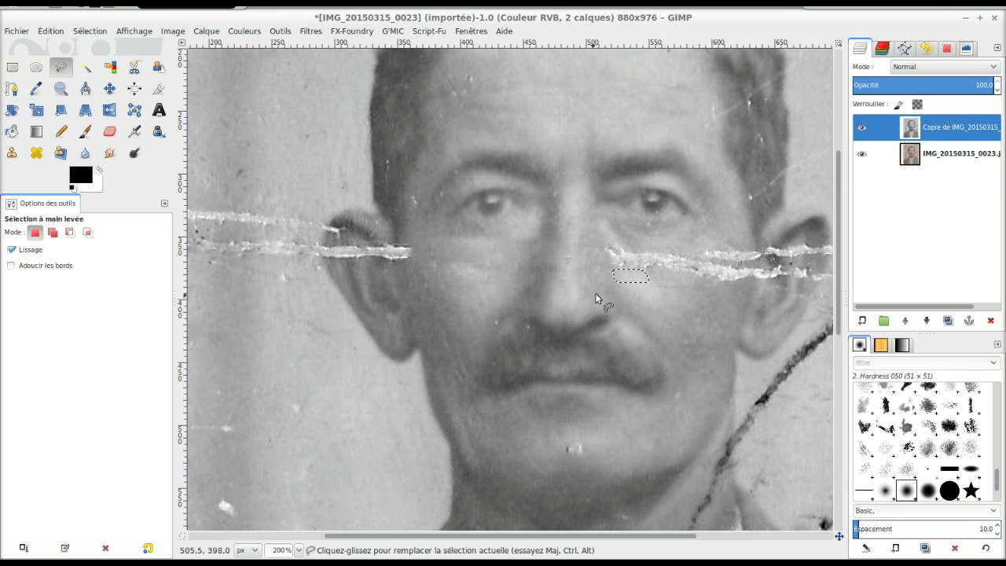
Step: Copy and paste the feathered skin, move it onto the crease, and make it a new layer
{"action": "key", "text": "ctrl+c"}
{"action": "key", "text": "ctrl+v"}
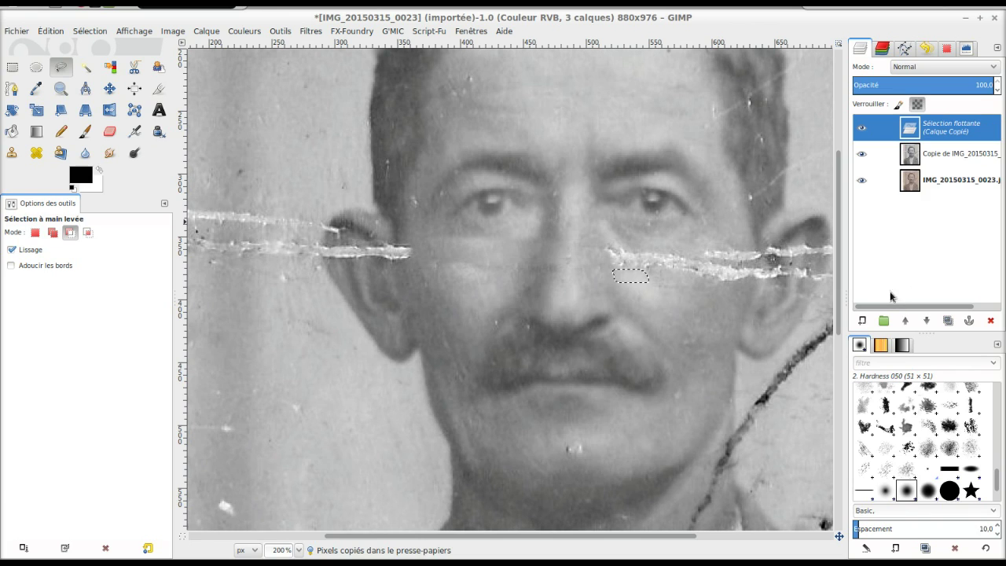
{"action": "left_click_drag", "start_coordinate": [633, 277], "coordinate": [627, 261]}
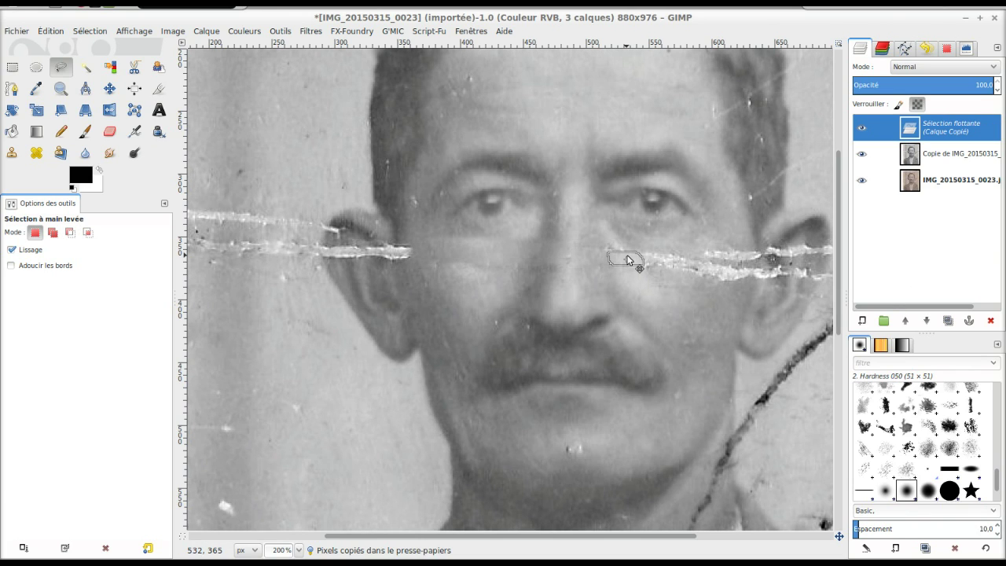
{"action": "left_click_drag", "start_coordinate": [627, 260], "coordinate": [626, 261]}
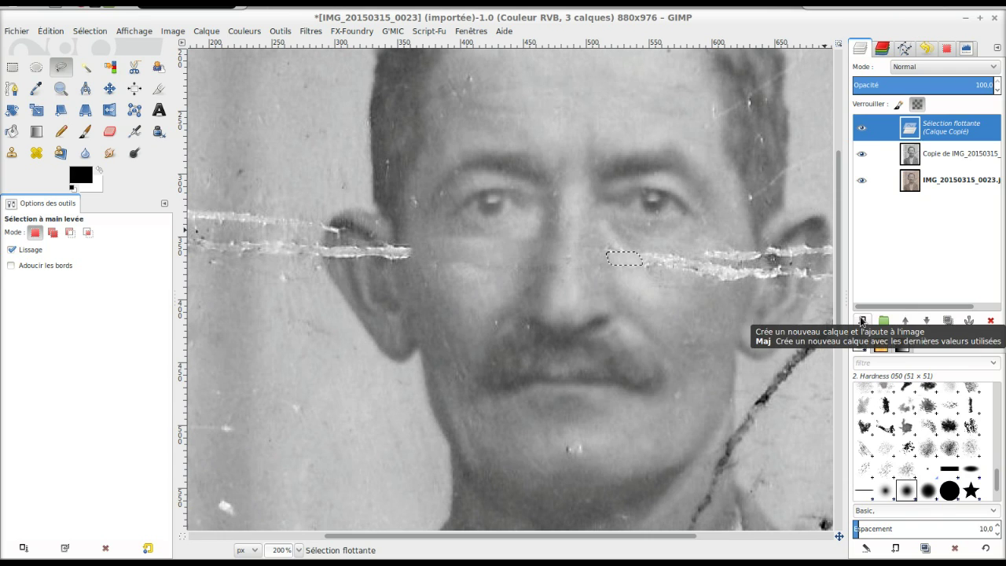
{"action": "left_click", "coordinate": [862, 322]}
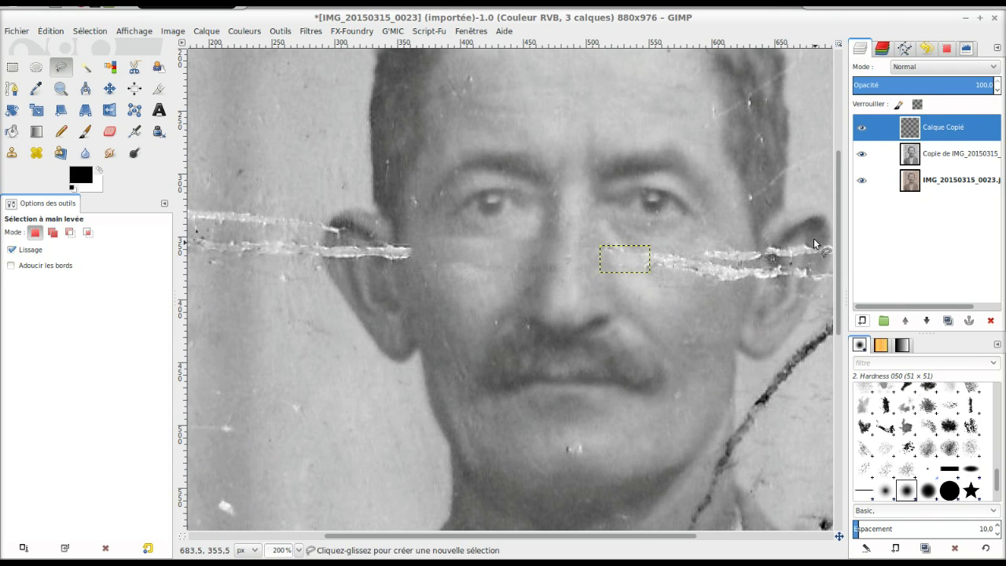
Step: Delete the pasted Calque Copié patch layer
{"action": "left_click", "coordinate": [984, 160]}
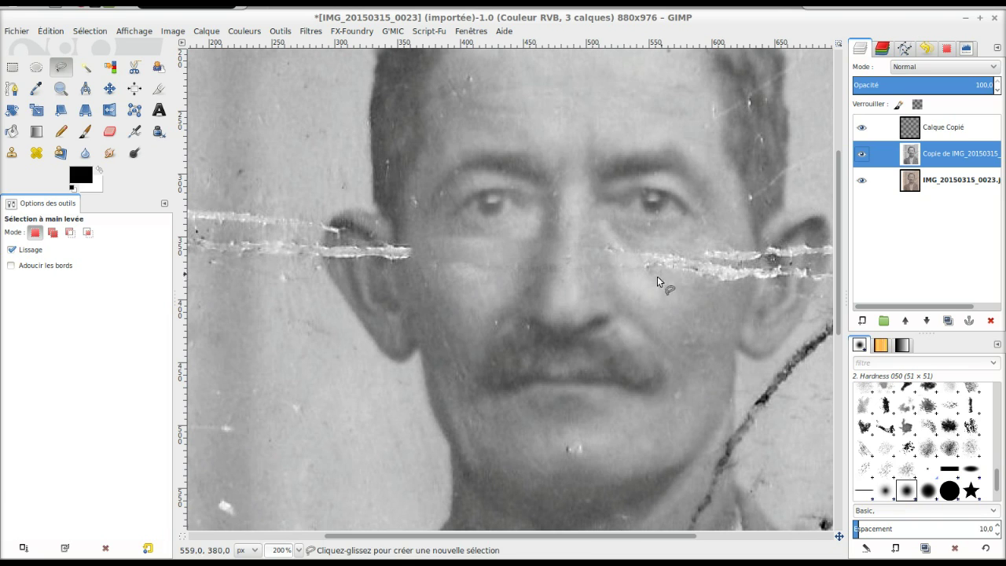
{"action": "left_click", "coordinate": [969, 129]}
{"action": "right_click", "coordinate": [969, 131]}
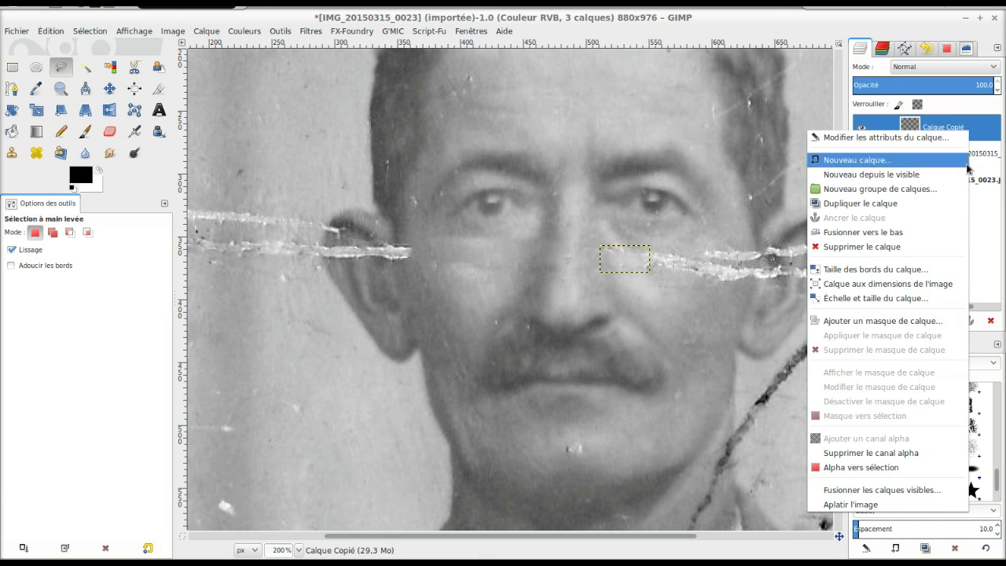
{"action": "left_click", "coordinate": [924, 234]}
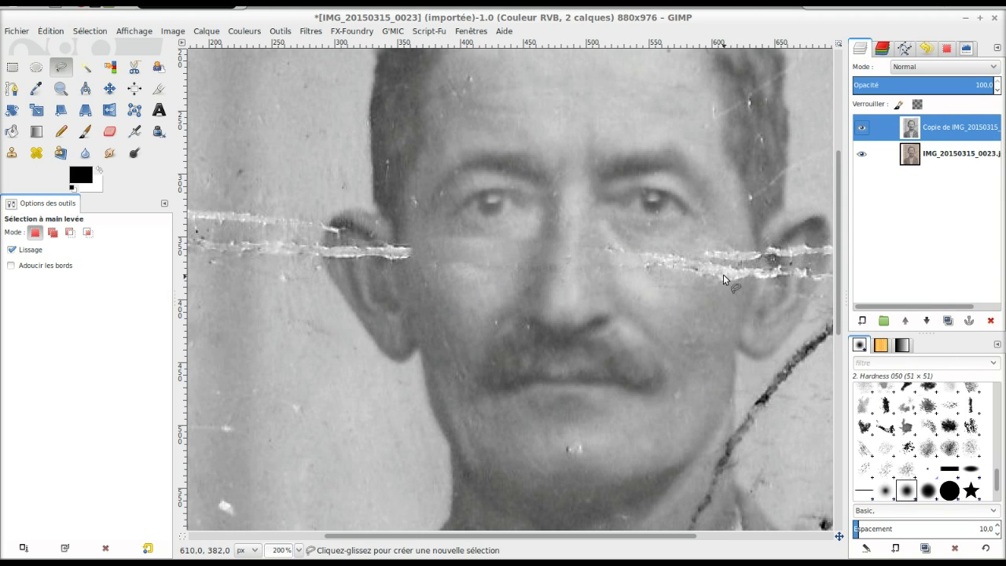
Step: Lasso cheek skin below the crease right of the nose and feather it by 6 px
{"action": "left_click", "coordinate": [654, 273]}
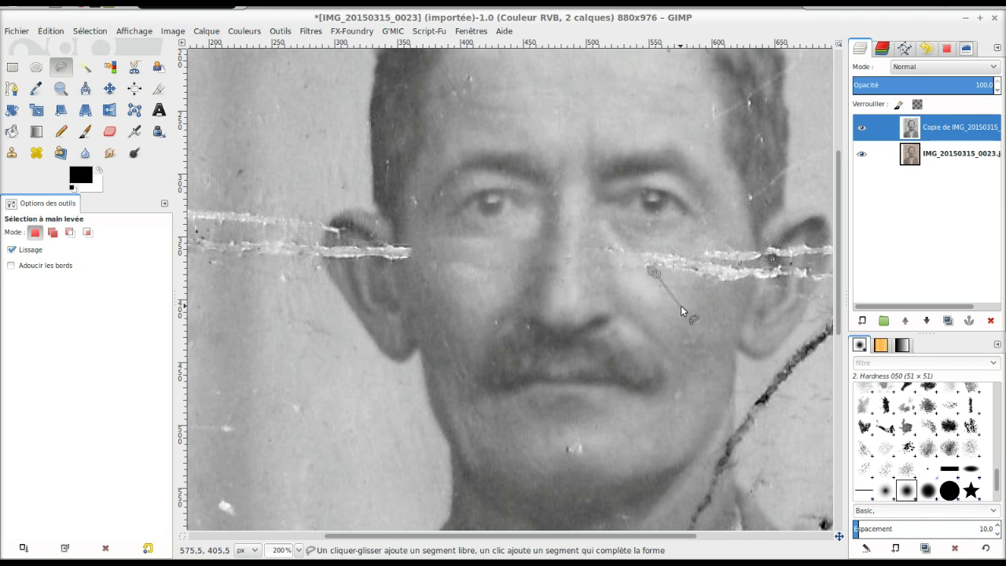
{"action": "left_click", "coordinate": [682, 306]}
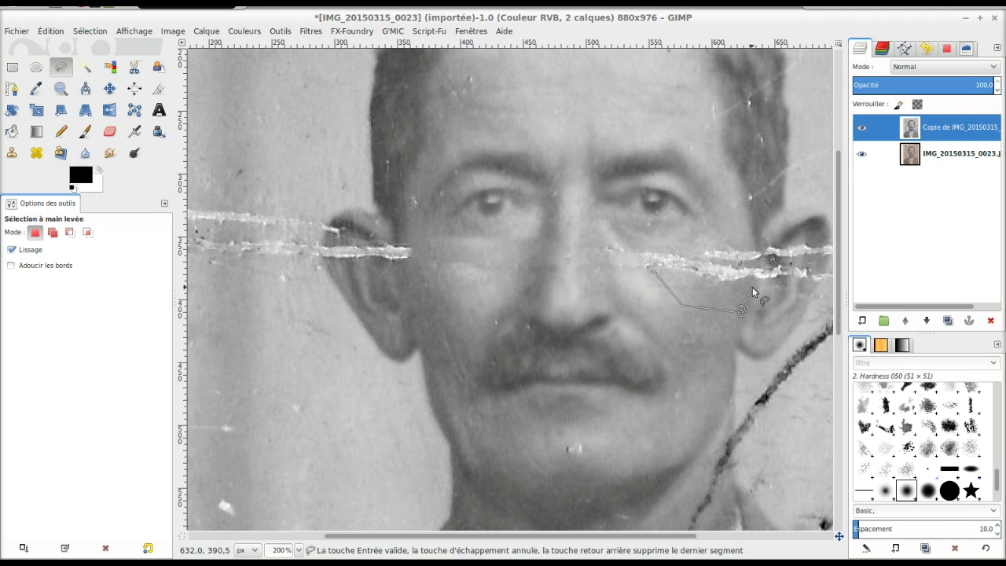
{"action": "left_click", "coordinate": [753, 287]}
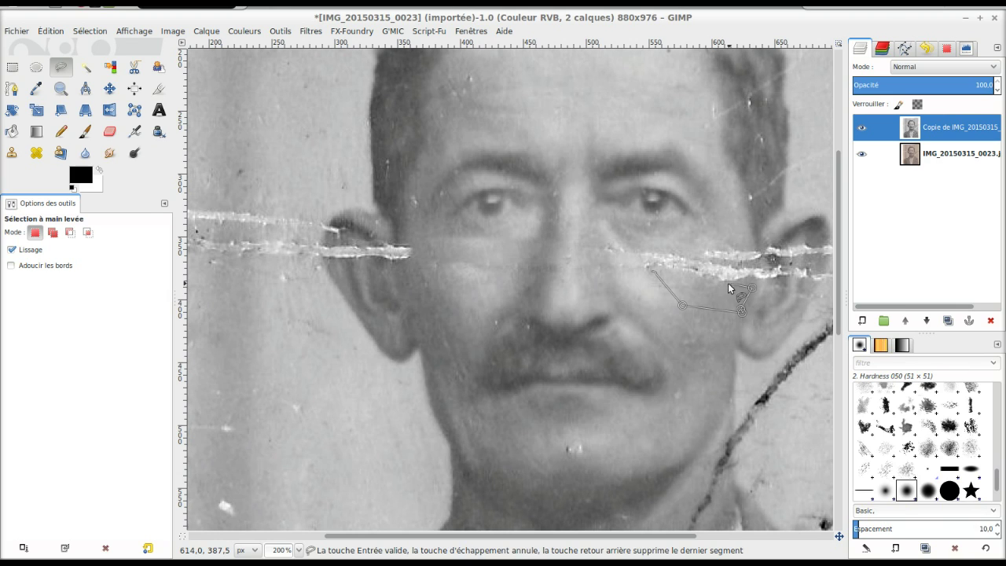
{"action": "left_click", "coordinate": [654, 273]}
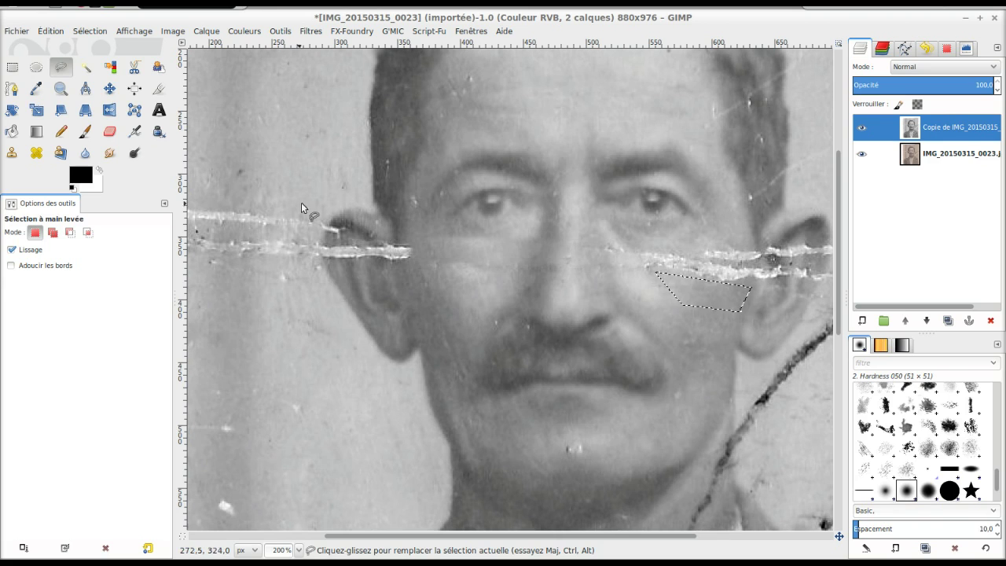
{"action": "left_click", "coordinate": [91, 32]}
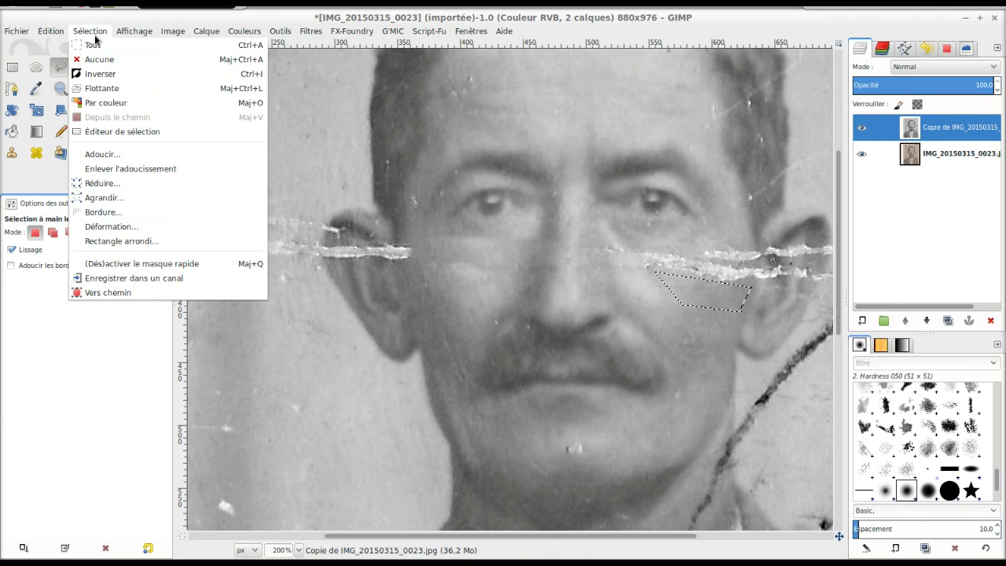
{"action": "left_click", "coordinate": [115, 157]}
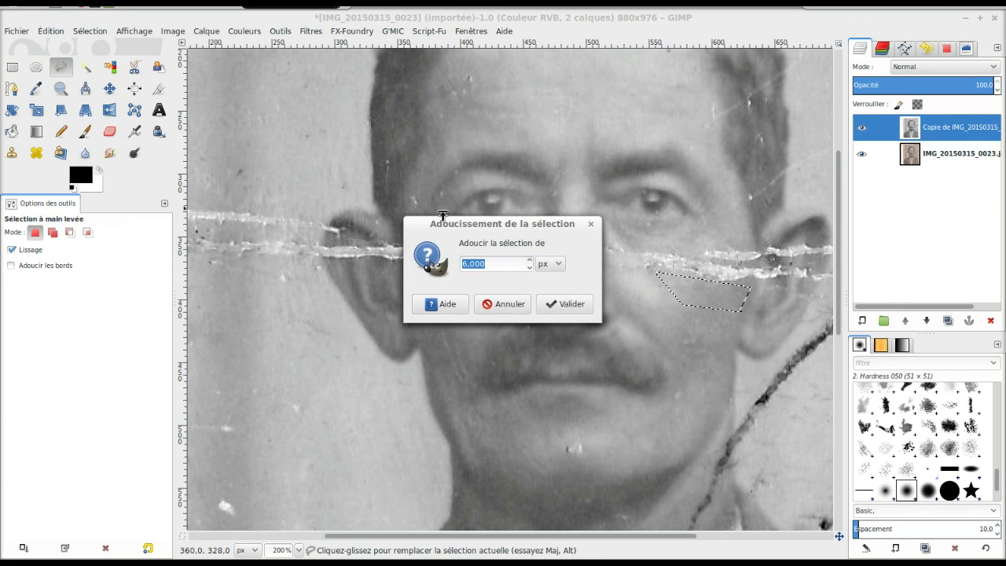
{"action": "left_click", "coordinate": [581, 307]}
Step: Copy and paste the feathered skin, place it over the crease, and make it a new layer
{"action": "key", "text": "ctrl+c"}
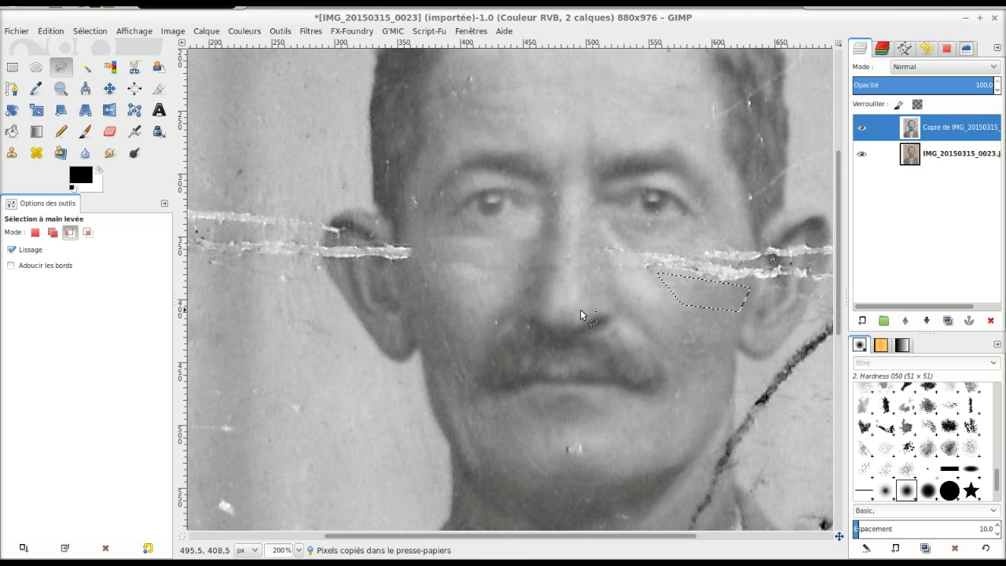
{"action": "key", "text": "ctrl+v"}
{"action": "mouse_move", "coordinate": [697, 301]}
{"action": "left_mouse_down"}
{"action": "mouse_move", "coordinate": [693, 275]}
{"action": "mouse_move", "coordinate": [681, 271]}
{"action": "left_mouse_up"}
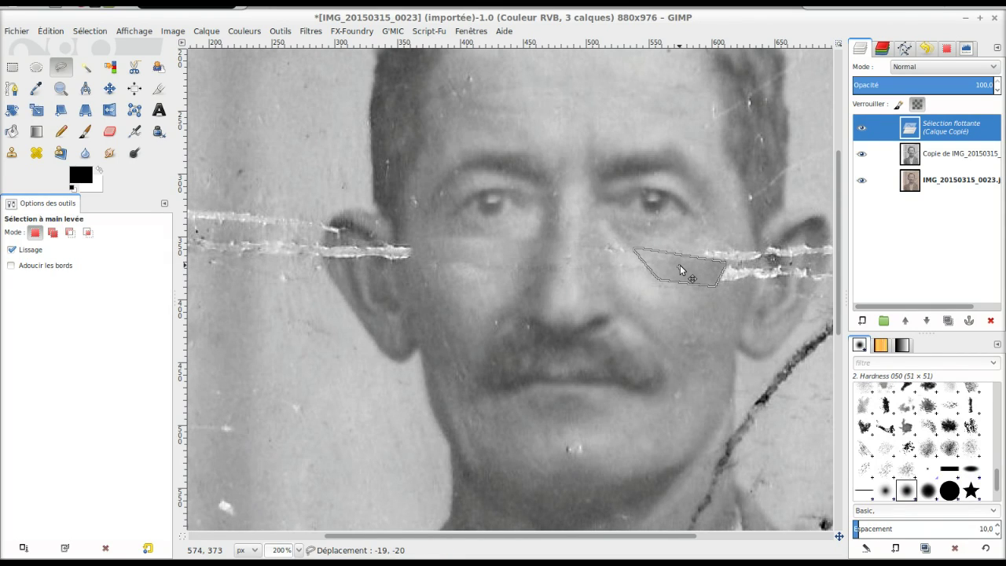
{"action": "left_click_drag", "start_coordinate": [680, 266], "coordinate": [681, 267]}
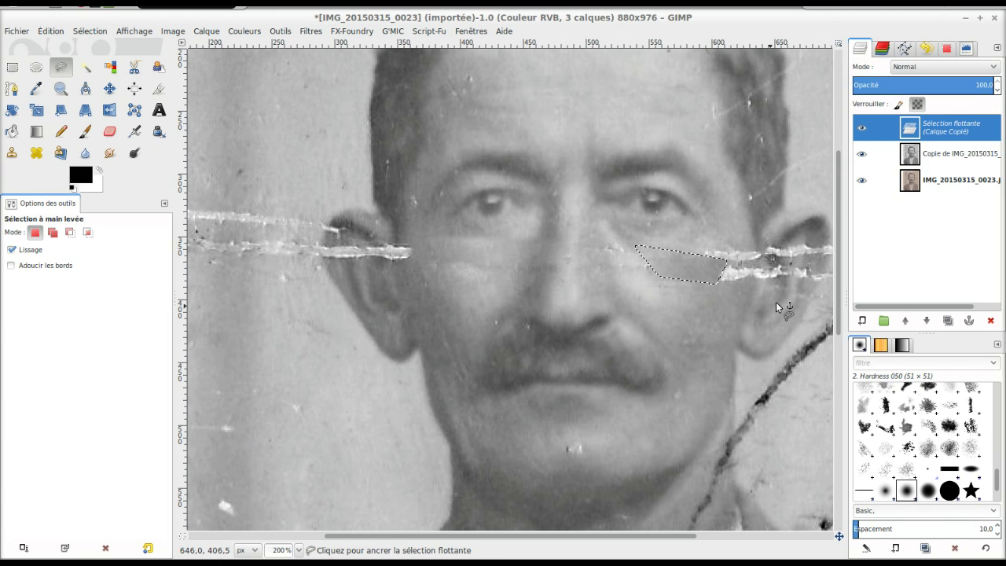
{"action": "left_click", "coordinate": [863, 321]}
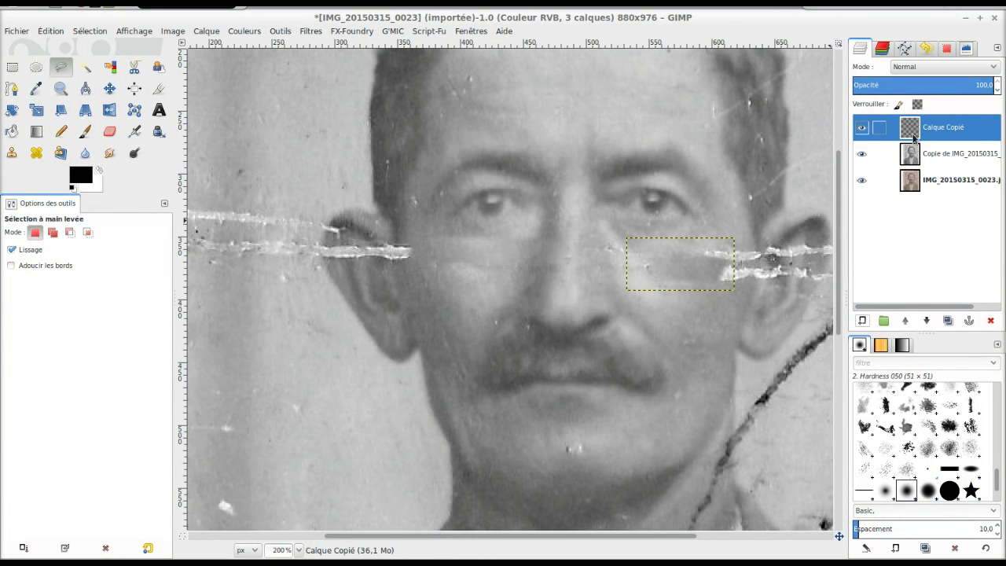
{"action": "left_click", "coordinate": [969, 158]}
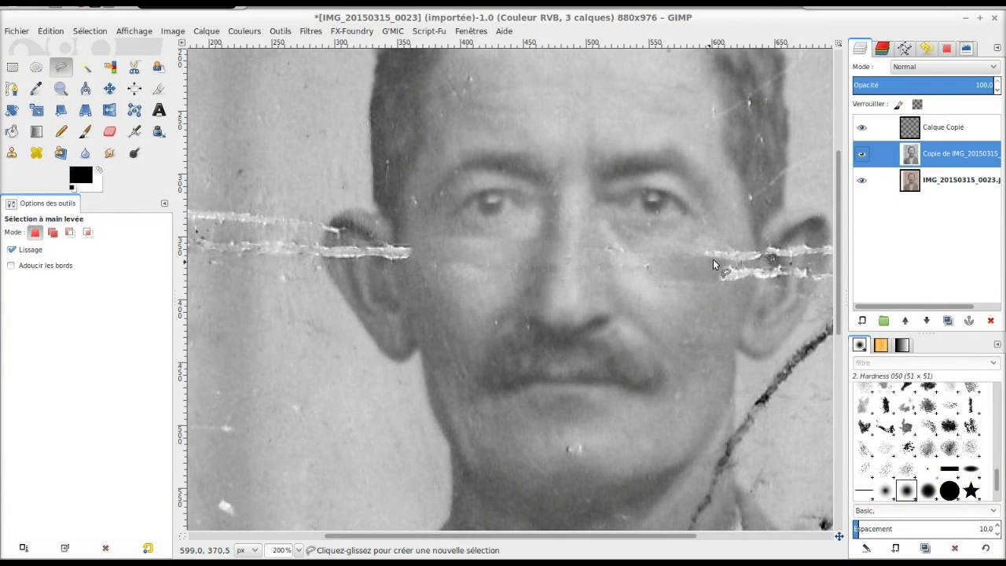
{"action": "left_click", "coordinate": [949, 134]}
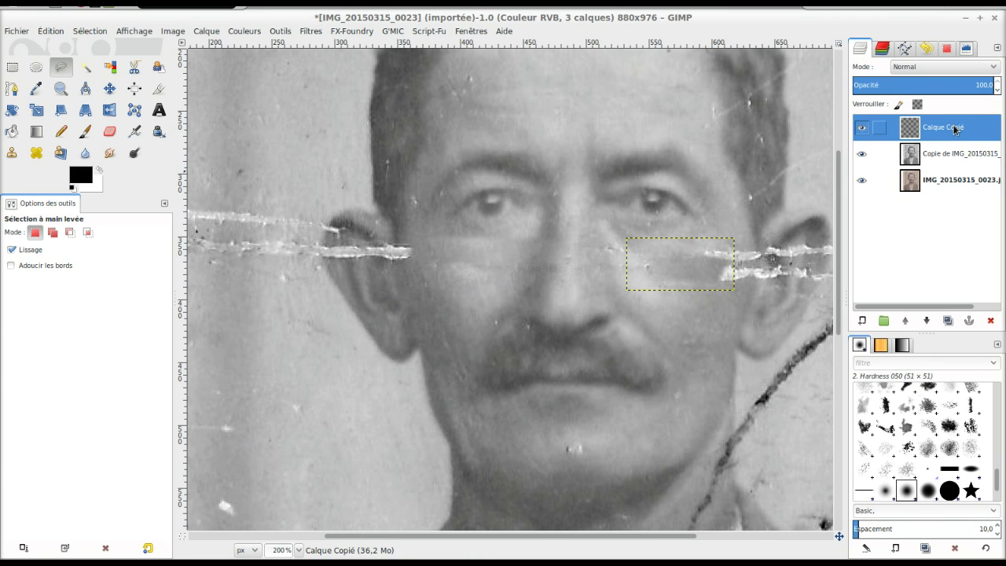
Step: Set the patch to brightness 16, contrast 8, and merge it down into the photo copy
{"action": "left_click", "coordinate": [199, 32]}
{"action": "left_click", "coordinate": [255, 87]}
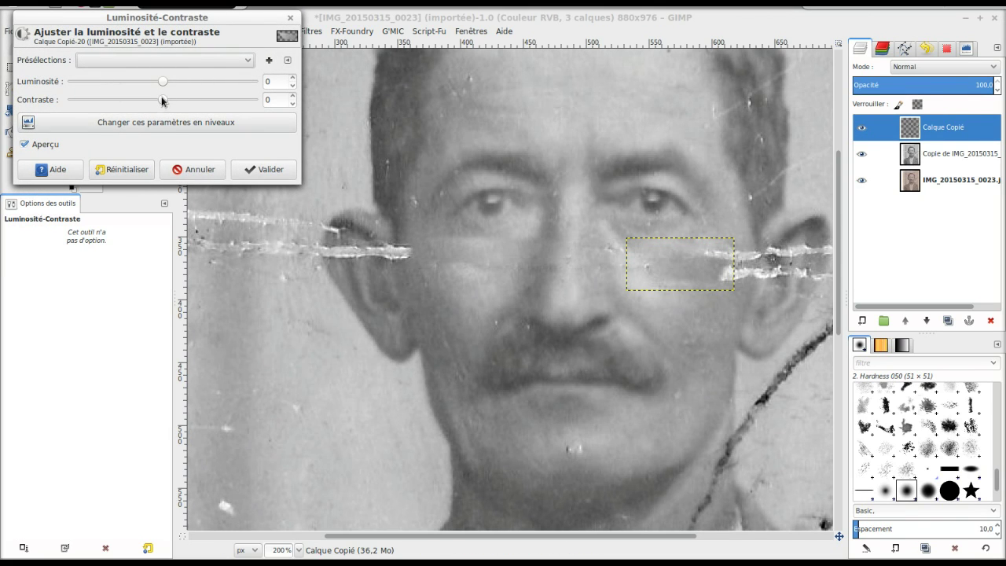
{"action": "left_click_drag", "start_coordinate": [163, 100], "coordinate": [174, 101]}
{"action": "mouse_move", "coordinate": [181, 100]}
{"action": "left_mouse_down"}
{"action": "mouse_move", "coordinate": [177, 83]}
{"action": "mouse_move", "coordinate": [166, 99]}
{"action": "mouse_move", "coordinate": [179, 100]}
{"action": "mouse_move", "coordinate": [168, 100]}
{"action": "left_mouse_up"}
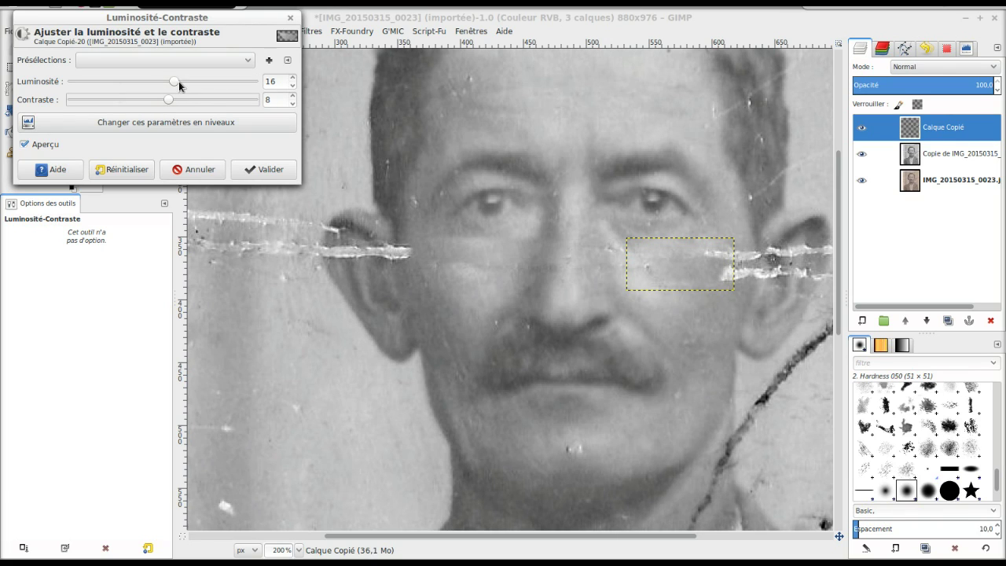
{"action": "left_click", "coordinate": [265, 171]}
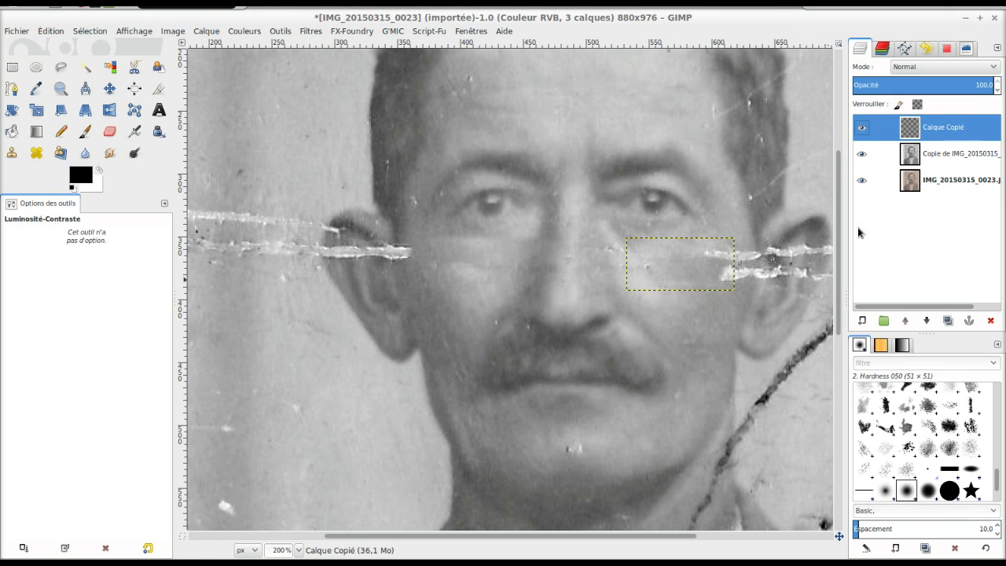
{"action": "right_click", "coordinate": [957, 133]}
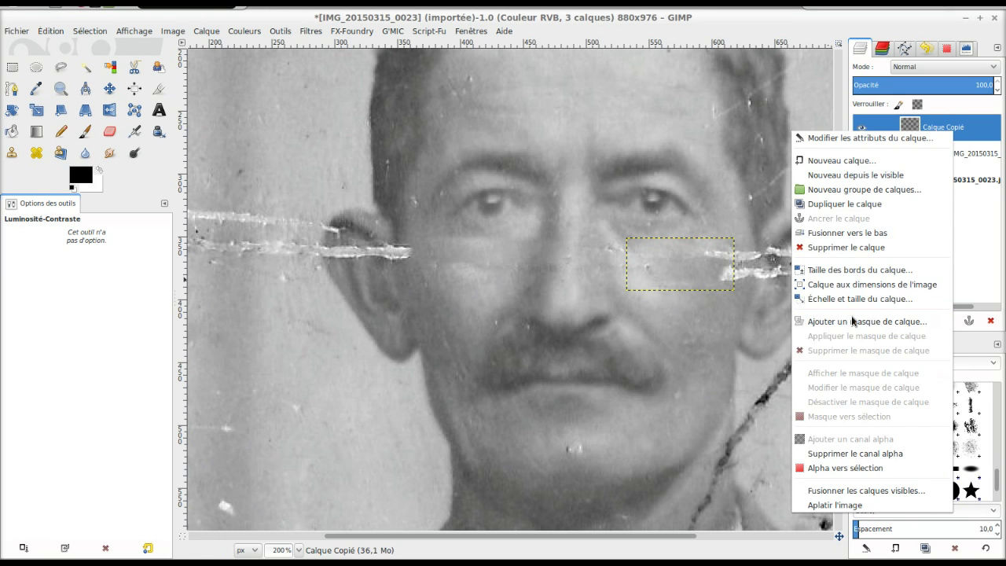
{"action": "left_click", "coordinate": [880, 233]}
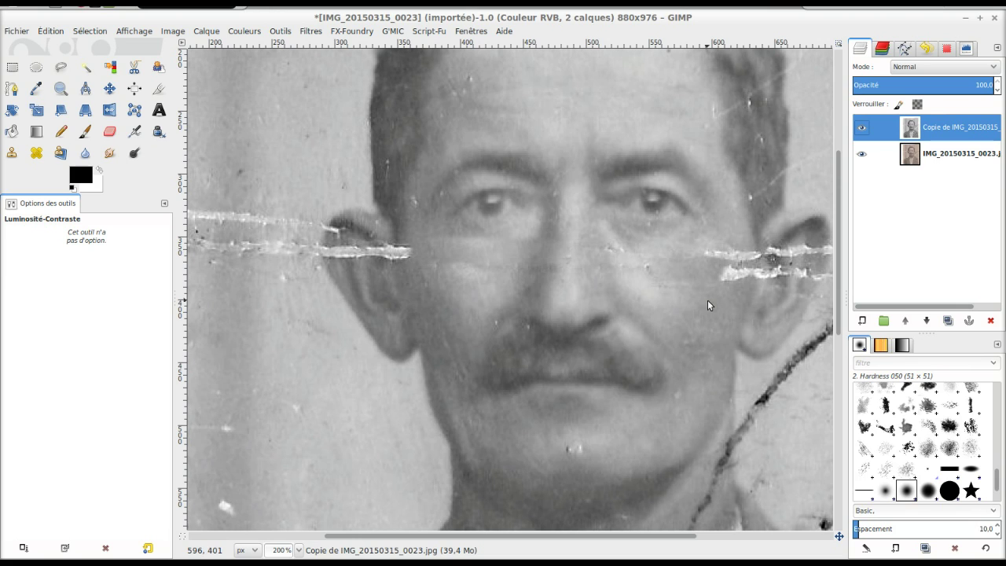
Step: Lasso skin below the crease near the right ear and feather it by 6 px
{"action": "left_click", "coordinate": [61, 67]}
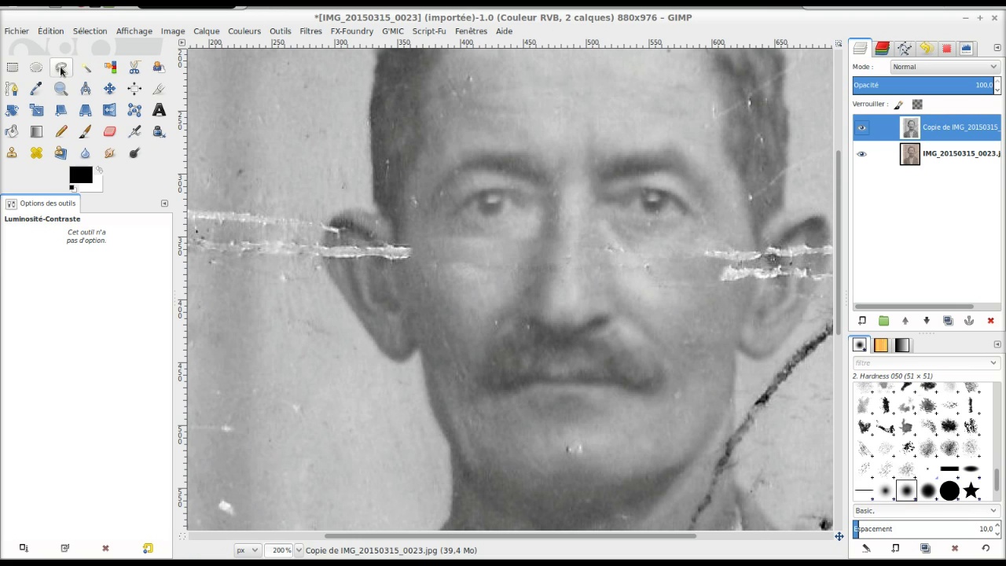
{"action": "left_click", "coordinate": [702, 291]}
{"action": "left_click", "coordinate": [750, 288]}
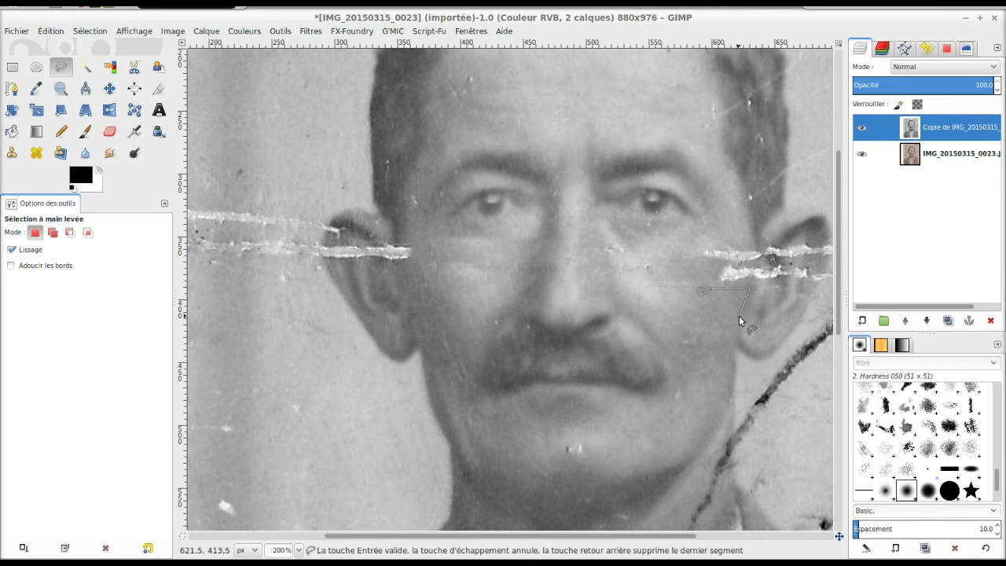
{"action": "left_click", "coordinate": [738, 326]}
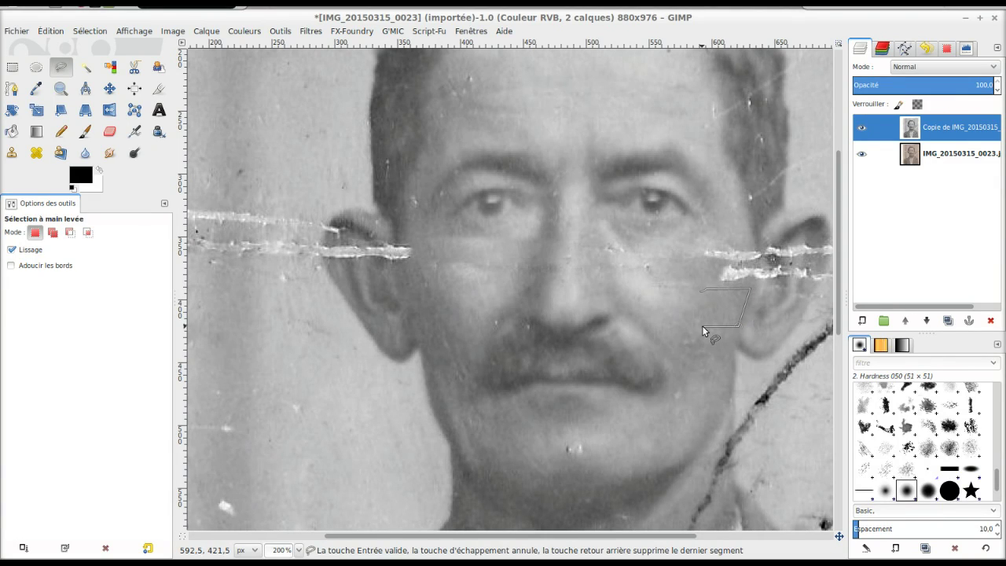
{"action": "left_click", "coordinate": [700, 326]}
{"action": "left_click", "coordinate": [690, 293]}
{"action": "left_click", "coordinate": [702, 291]}
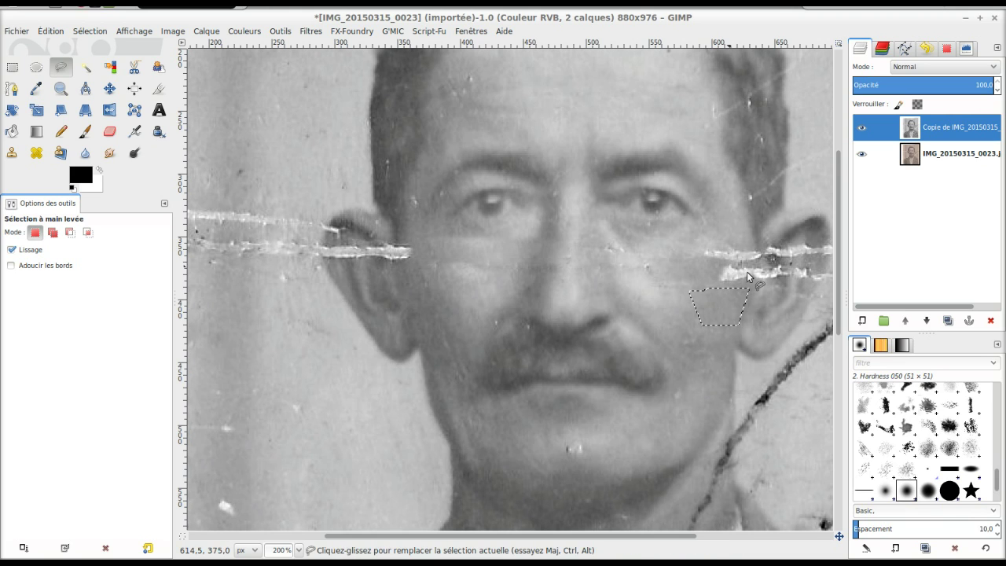
{"action": "left_click", "coordinate": [90, 31]}
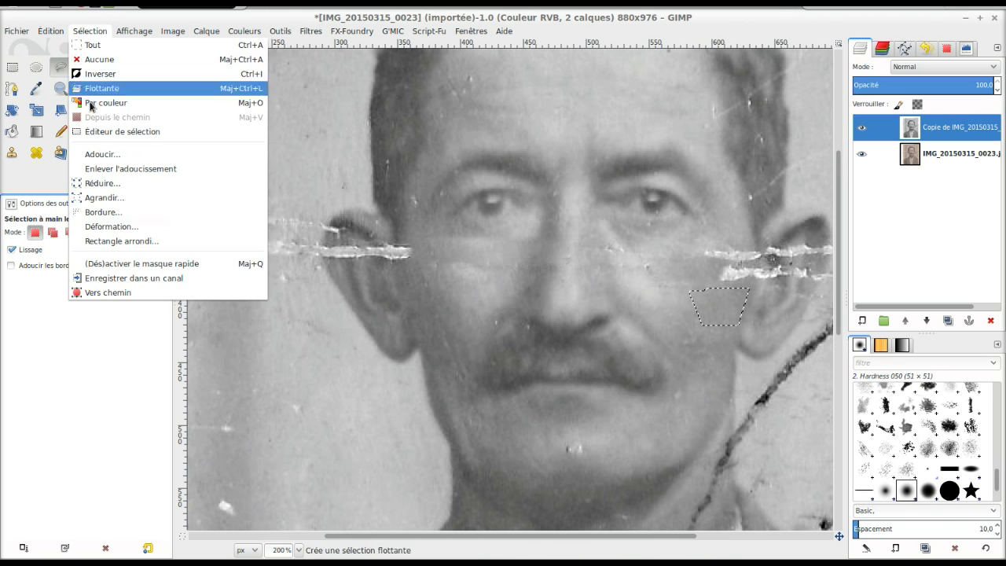
{"action": "left_click", "coordinate": [102, 155]}
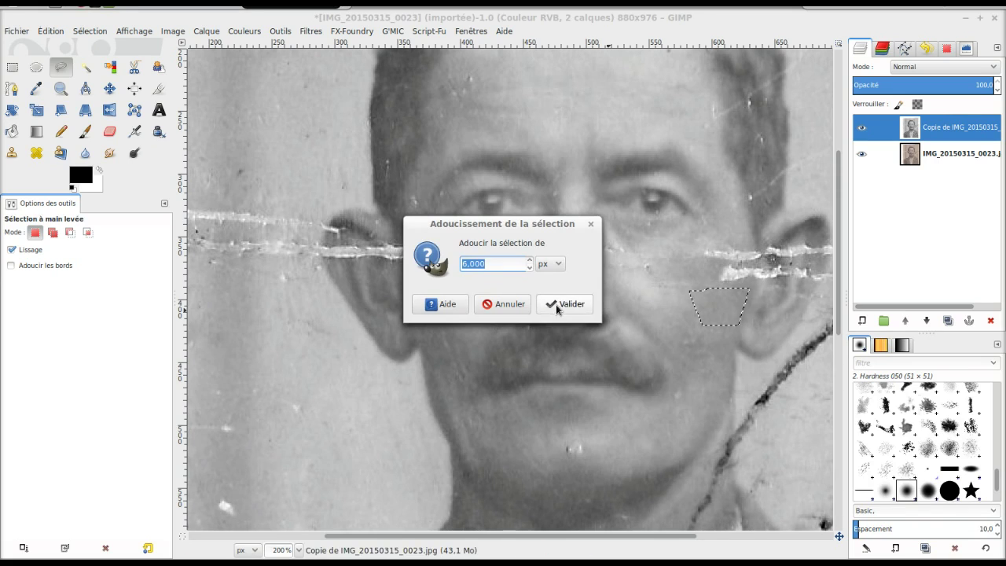
{"action": "left_click", "coordinate": [556, 304]}
Step: Paste the feathered skin over the crease beside the ear as a new layer
{"action": "key", "text": "ctrl+c"}
{"action": "key", "text": "ctrl+v"}
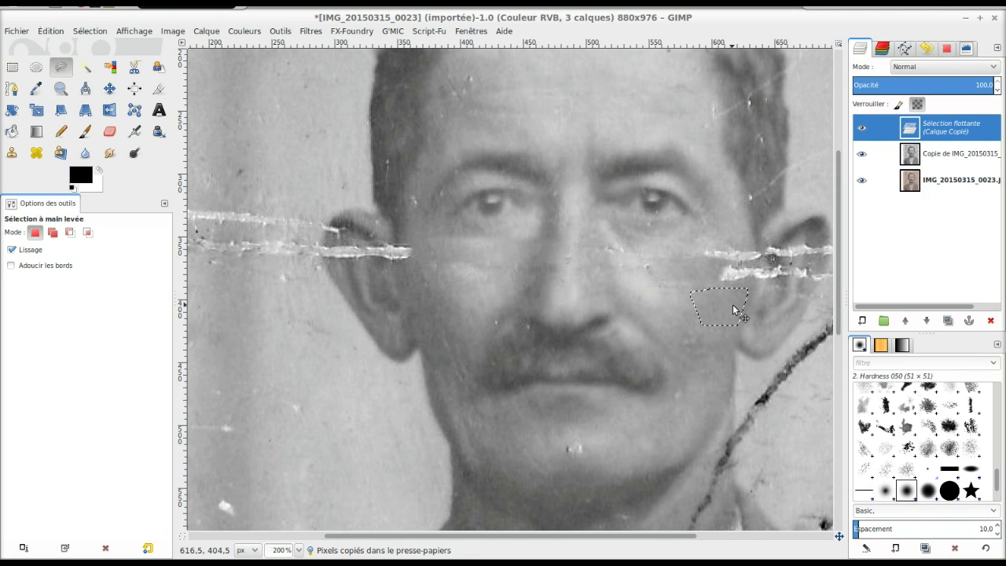
{"action": "left_click_drag", "start_coordinate": [733, 312], "coordinate": [748, 270]}
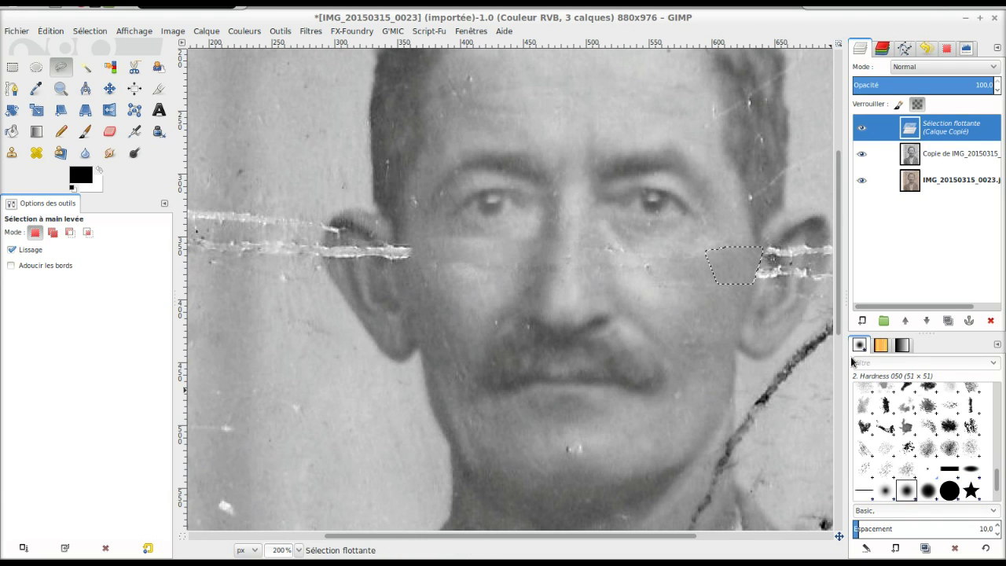
{"action": "left_click", "coordinate": [864, 320]}
{"action": "left_click", "coordinate": [949, 155]}
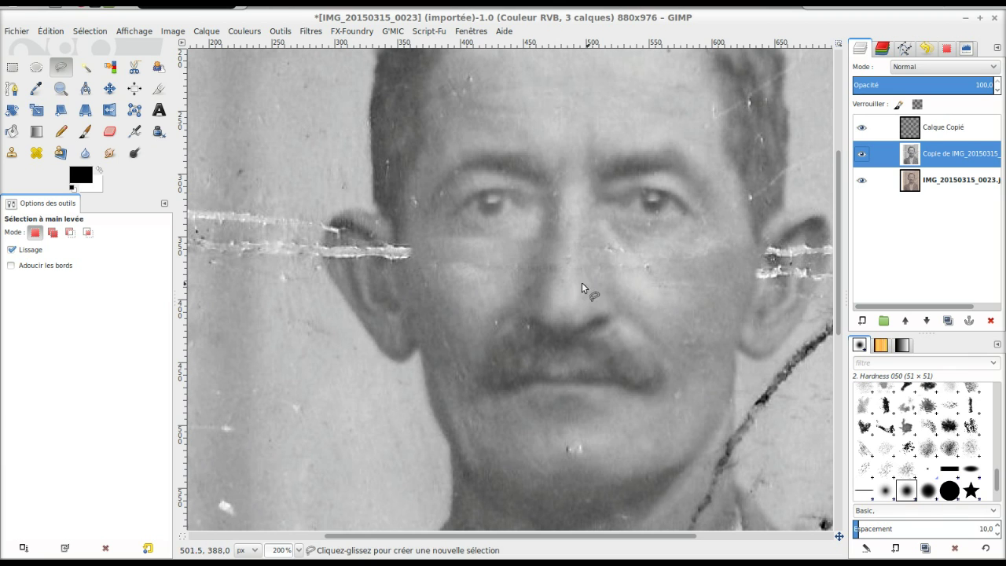
Step: Zoom out and toggle the copy and patch layers' visibility to compare against the original
{"action": "key", "text": "minus"}
{"action": "key", "text": "minus"}
{"action": "key", "text": "minus"}
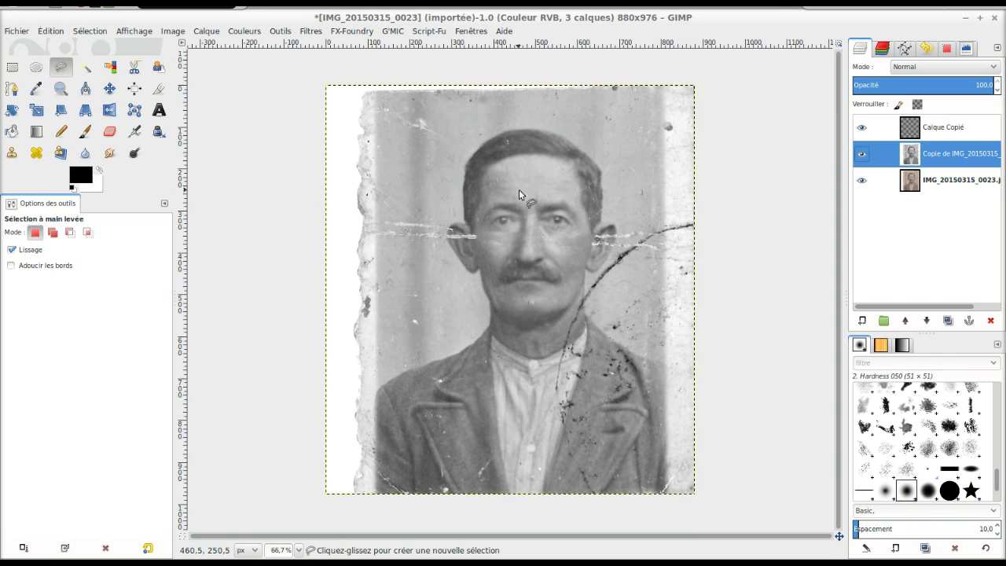
{"action": "left_click", "coordinate": [862, 154]}
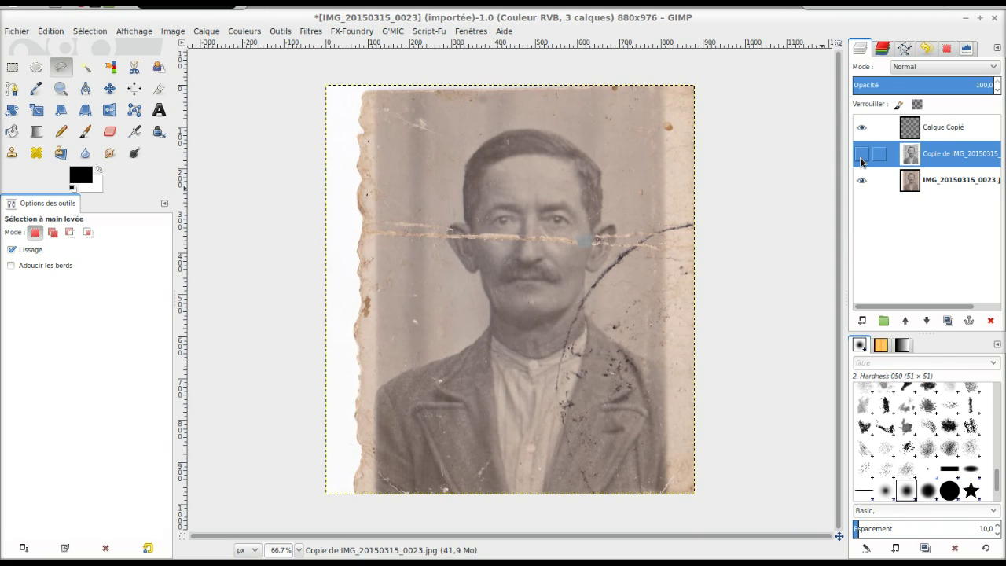
{"action": "left_click", "coordinate": [862, 154]}
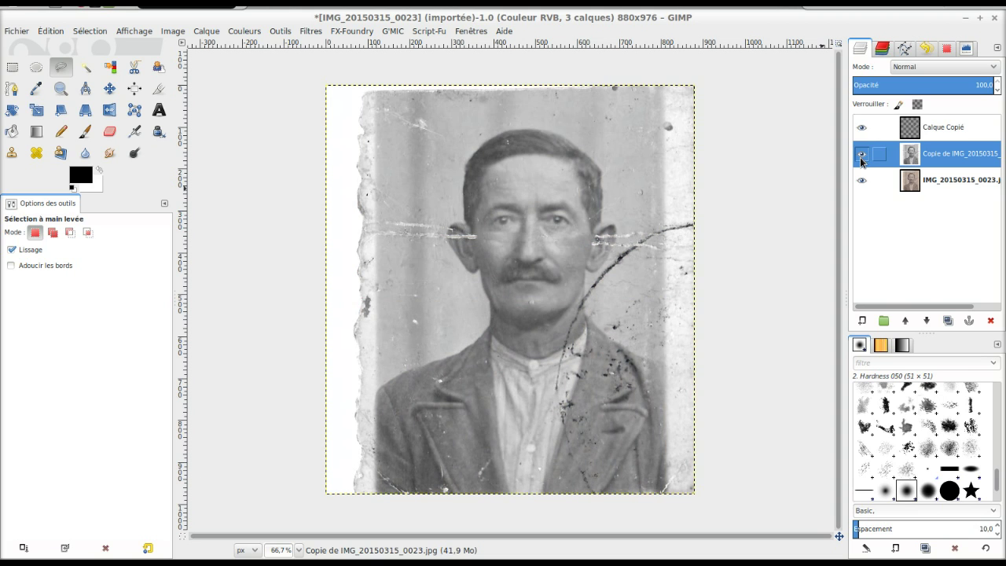
{"action": "left_click", "coordinate": [862, 161]}
{"action": "left_click", "coordinate": [861, 128]}
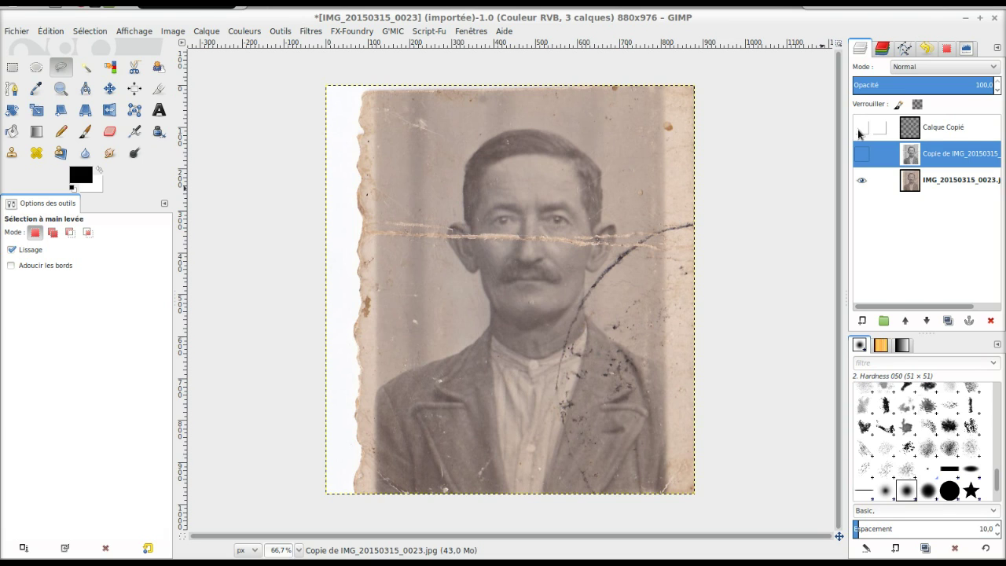
{"action": "left_click", "coordinate": [860, 130]}
{"action": "left_click", "coordinate": [858, 157]}
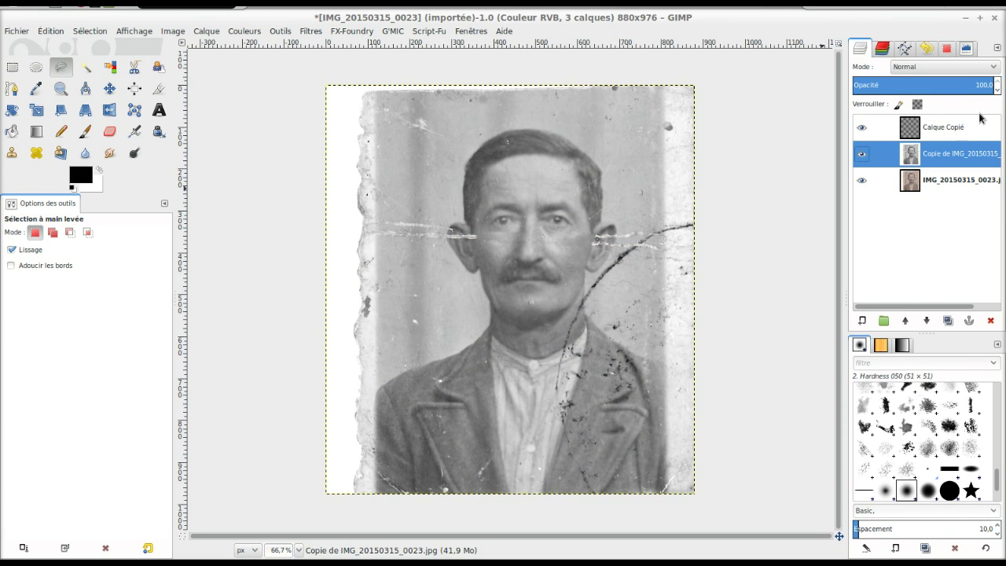
Step: Merge the pasted patch layer down into Calque Copié
{"action": "left_click", "coordinate": [959, 140]}
{"action": "right_click", "coordinate": [959, 138]}
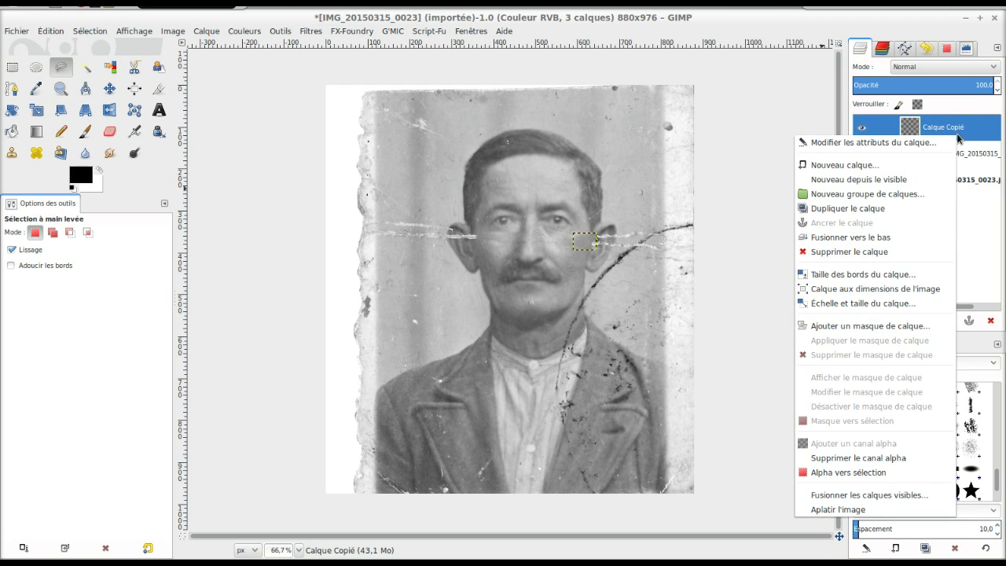
{"action": "left_click", "coordinate": [912, 237]}
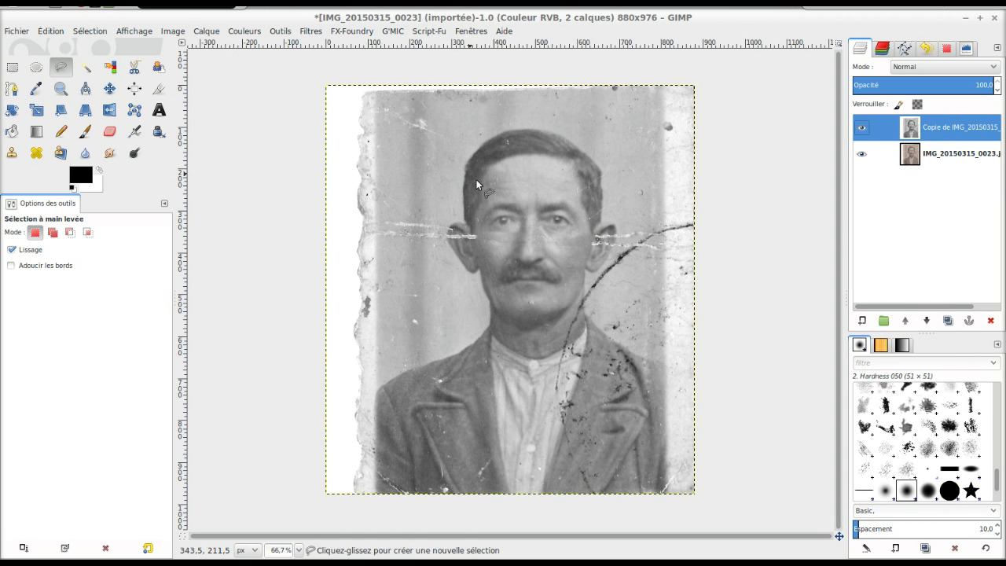
Step: Outline clean skin below the crease with a free selection and feather its edges
{"action": "scroll", "coordinate": [520, 174], "scroll_direction": "up", "scroll_amount": 1}
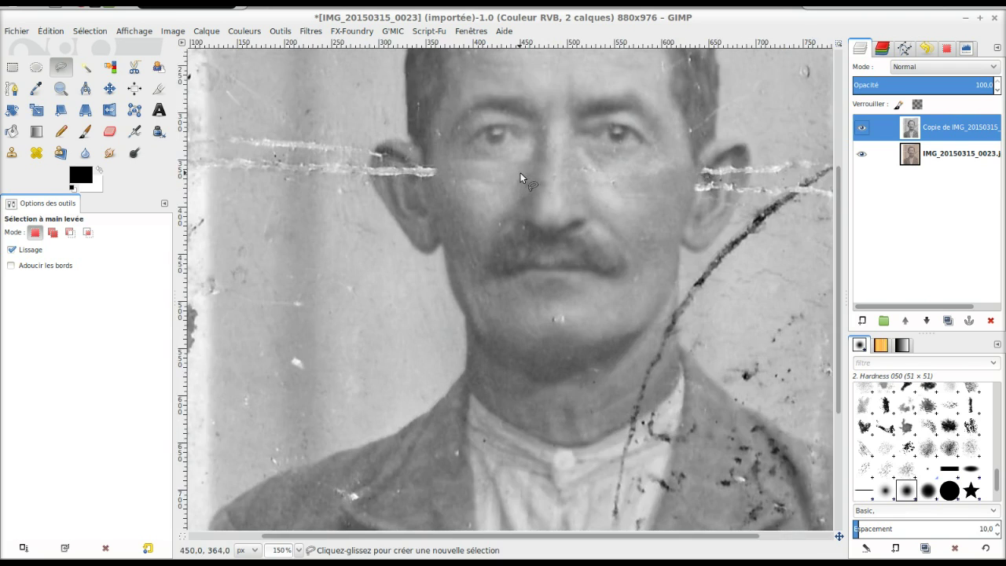
{"action": "scroll", "coordinate": [519, 172], "scroll_direction": "up", "scroll_amount": 1}
{"action": "scroll", "coordinate": [472, 141], "scroll_direction": "up", "scroll_amount": 1}
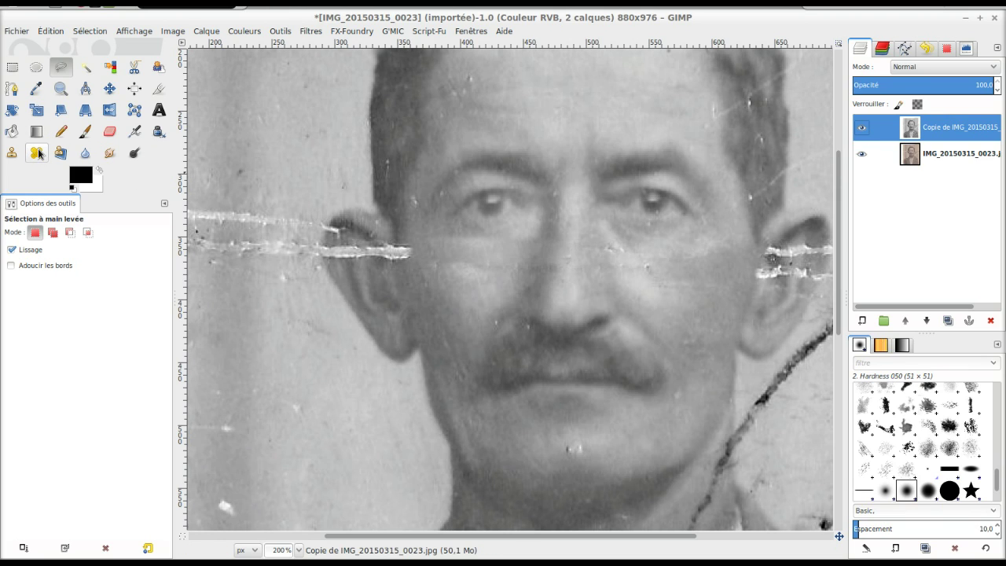
{"action": "left_click", "coordinate": [399, 264]}
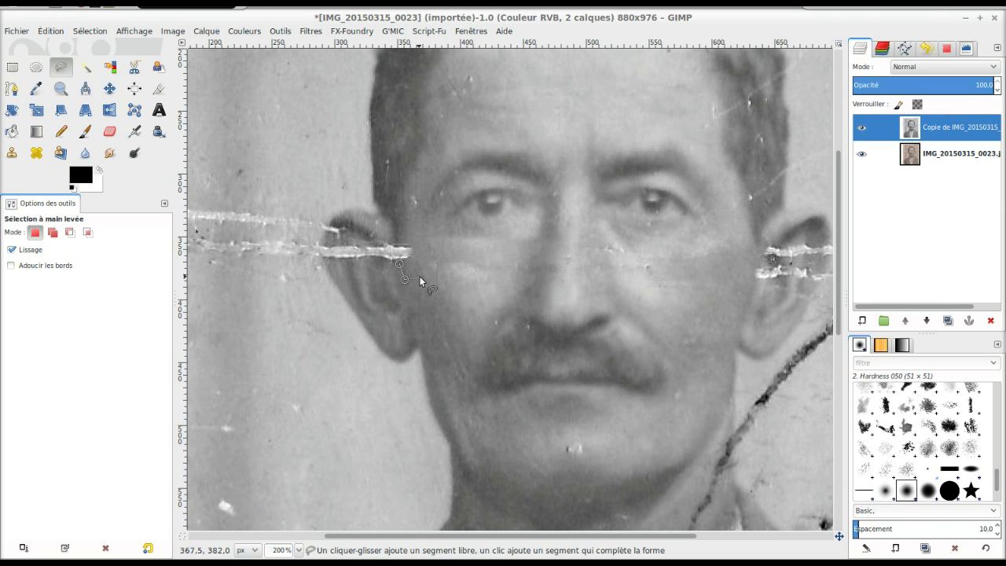
{"action": "left_click", "coordinate": [420, 278]}
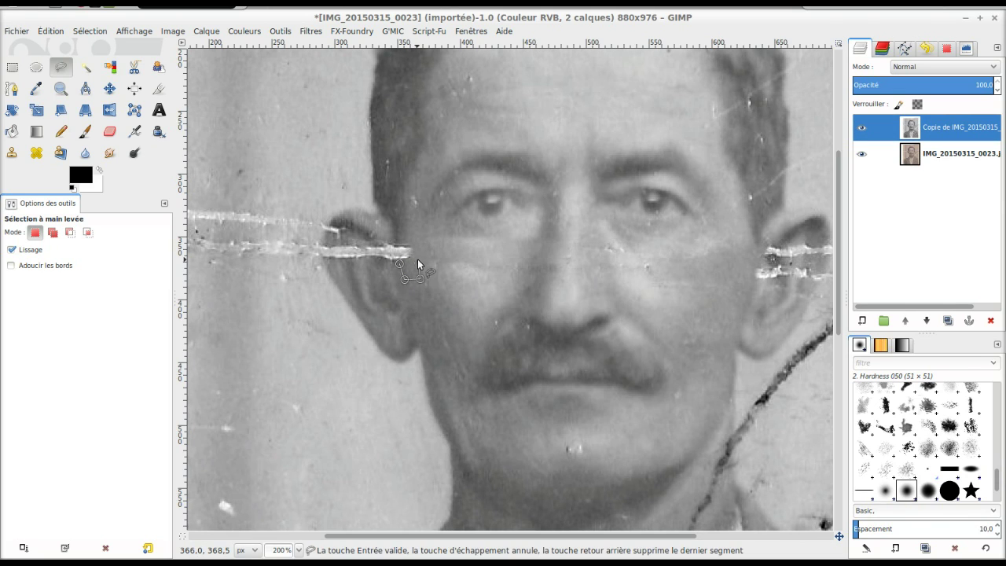
{"action": "left_click", "coordinate": [399, 261]}
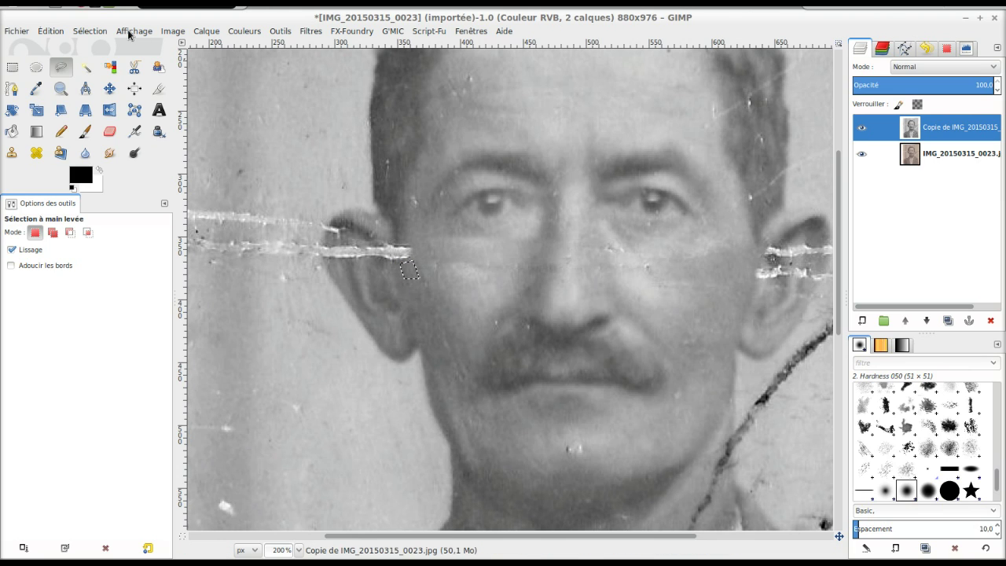
{"action": "left_click", "coordinate": [93, 32]}
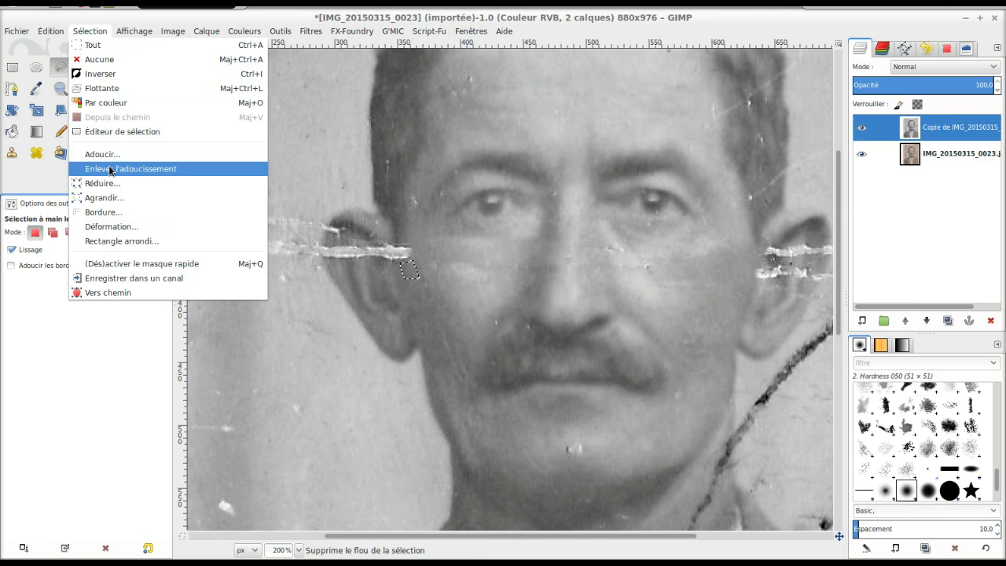
{"action": "left_click", "coordinate": [102, 154]}
{"action": "left_click", "coordinate": [582, 306]}
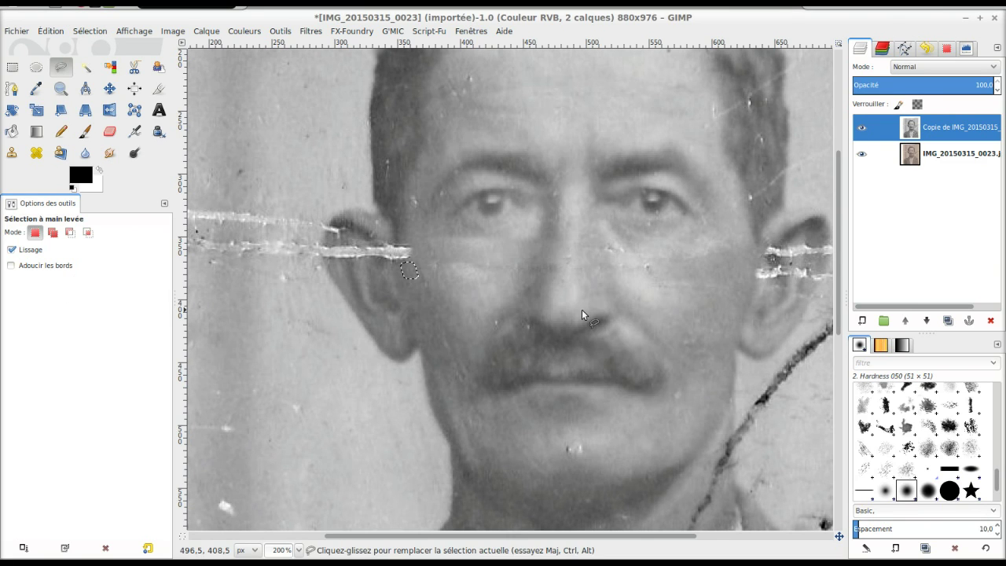
Step: Copy and paste the feathered skin as a new layer, then merge it down into the copy layer
{"action": "key", "text": "ctrl+c"}
{"action": "key", "text": "ctrl+v"}
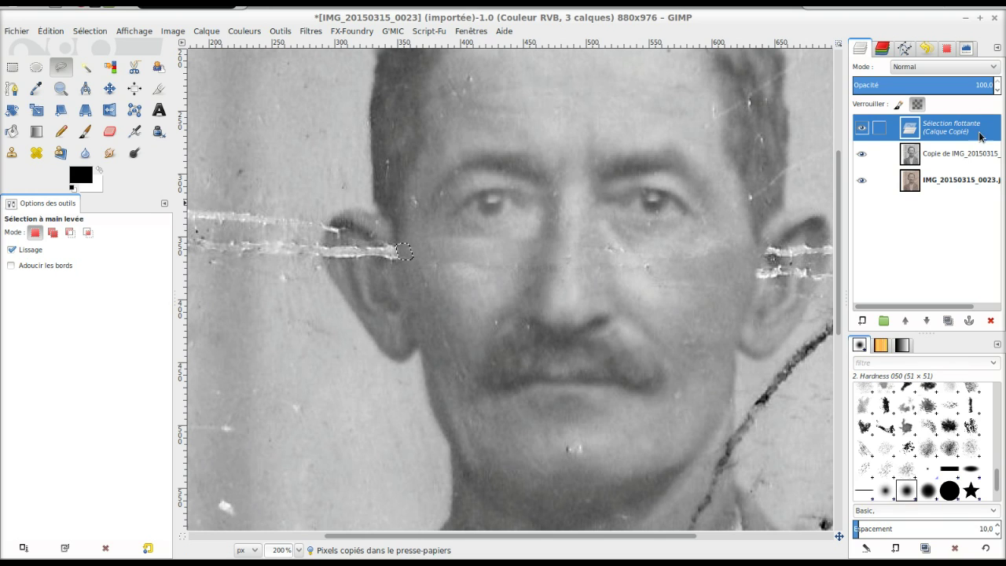
{"action": "left_click", "coordinate": [862, 321]}
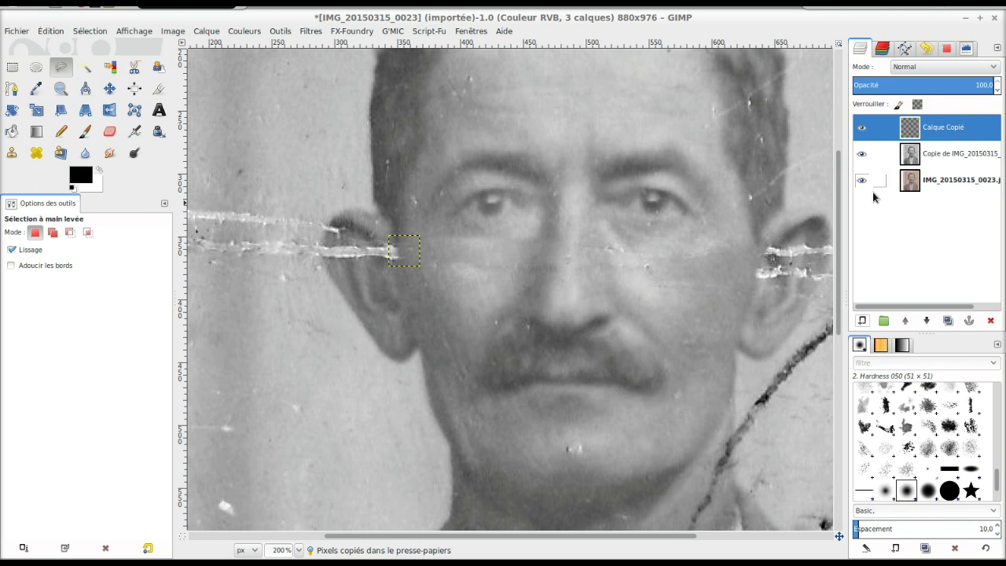
{"action": "left_click", "coordinate": [950, 159]}
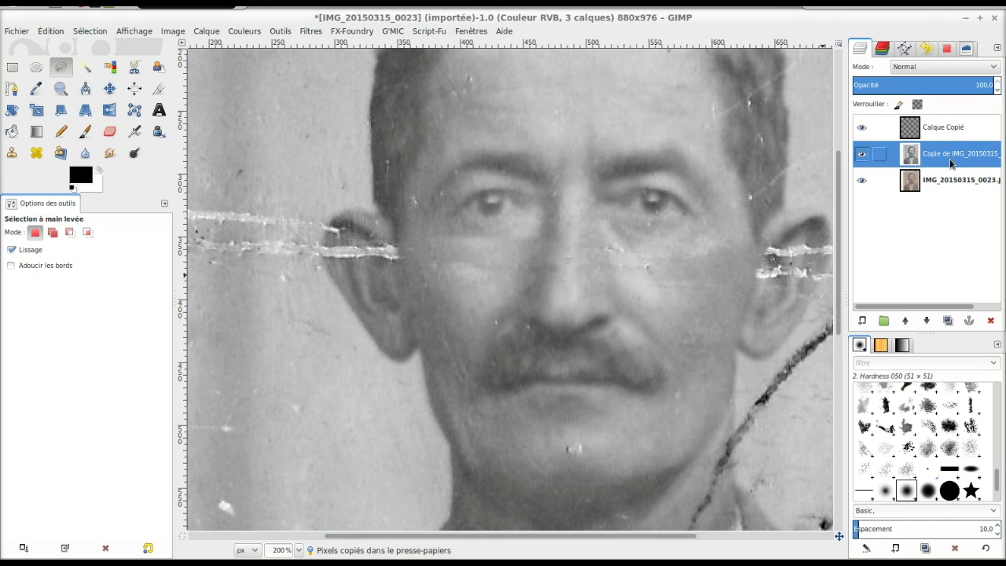
{"action": "left_click", "coordinate": [956, 132]}
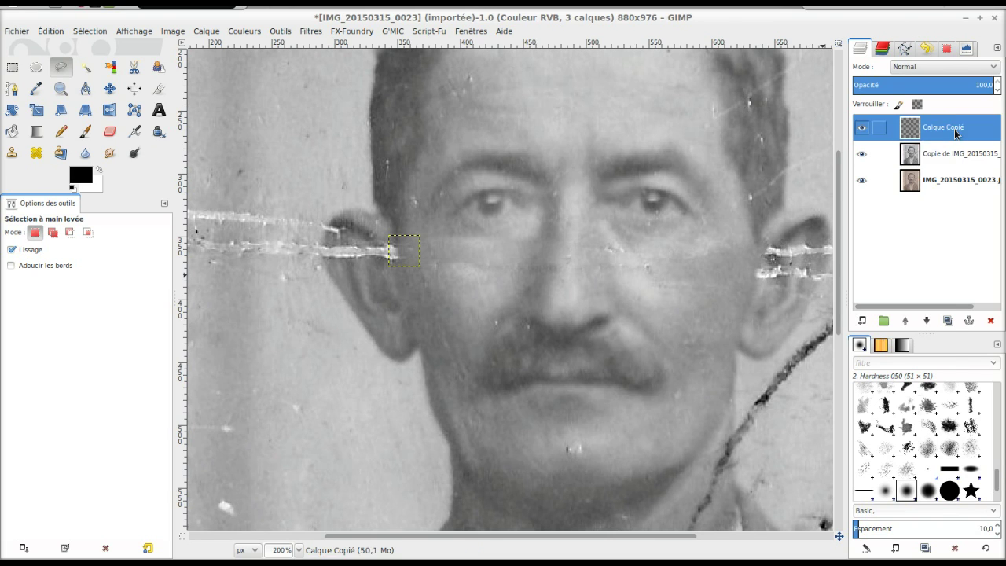
{"action": "right_click", "coordinate": [955, 131]}
{"action": "left_click", "coordinate": [920, 238]}
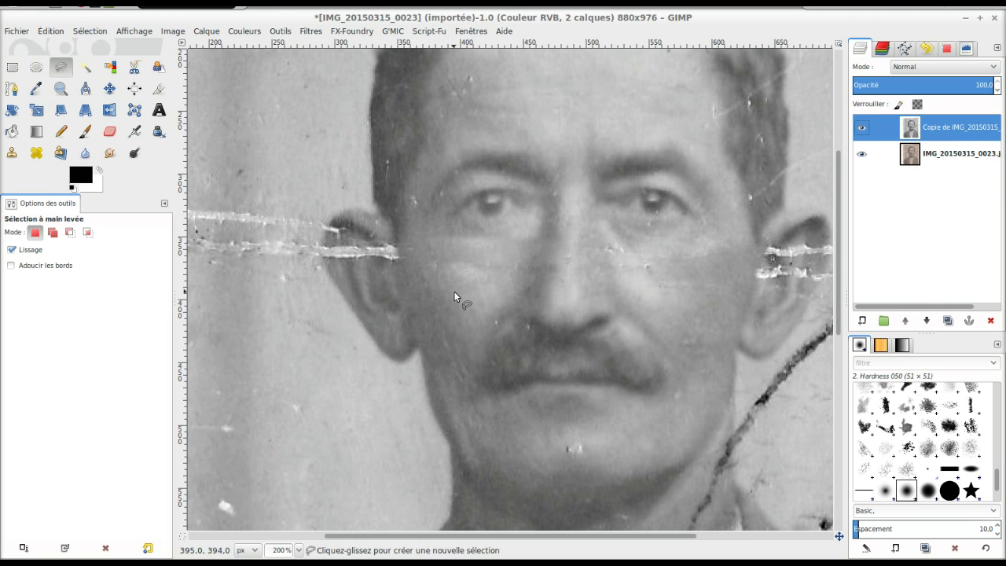
Step: Zoom to 300% on the cheek and select the Heal tool with a size-20 Hardness 050 brush
{"action": "scroll", "coordinate": [504, 230], "scroll_direction": "up", "scroll_amount": 3}
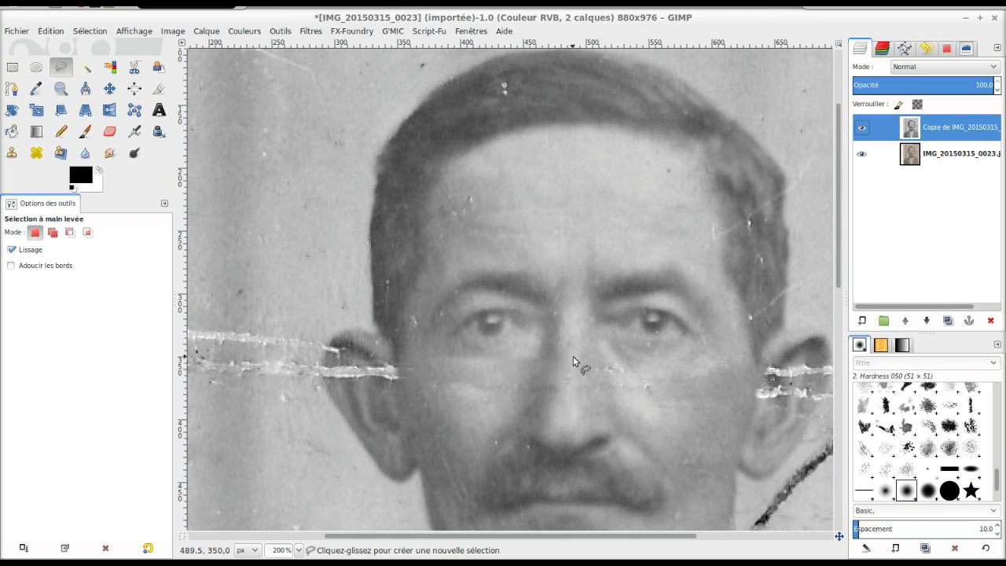
{"action": "scroll", "coordinate": [562, 359], "scroll_direction": "down", "scroll_amount": 5}
{"action": "key", "text": "minus"}
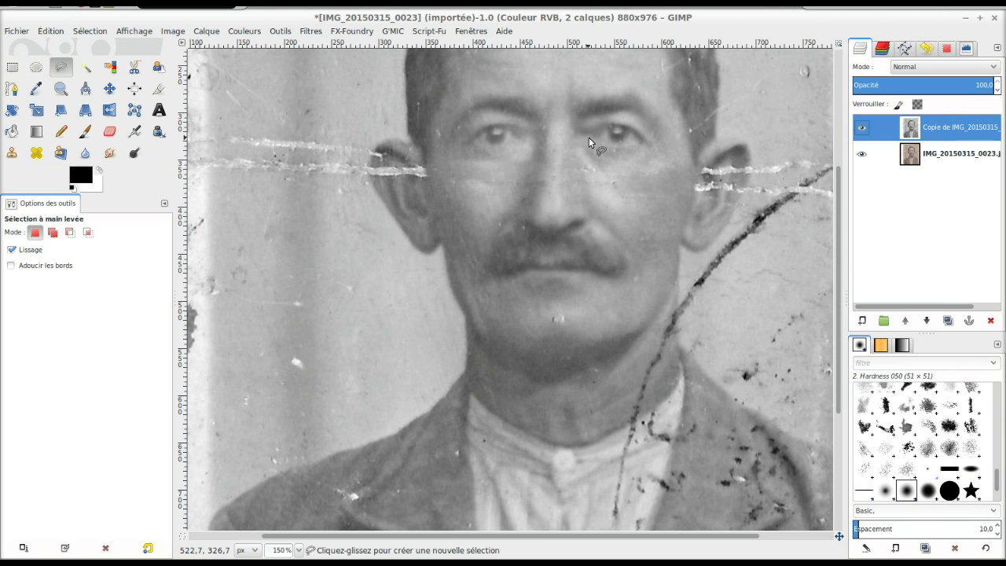
{"action": "key", "text": "plus"}
{"action": "key", "text": "plus"}
{"action": "scroll", "coordinate": [589, 141], "scroll_direction": "up", "scroll_amount": 3}
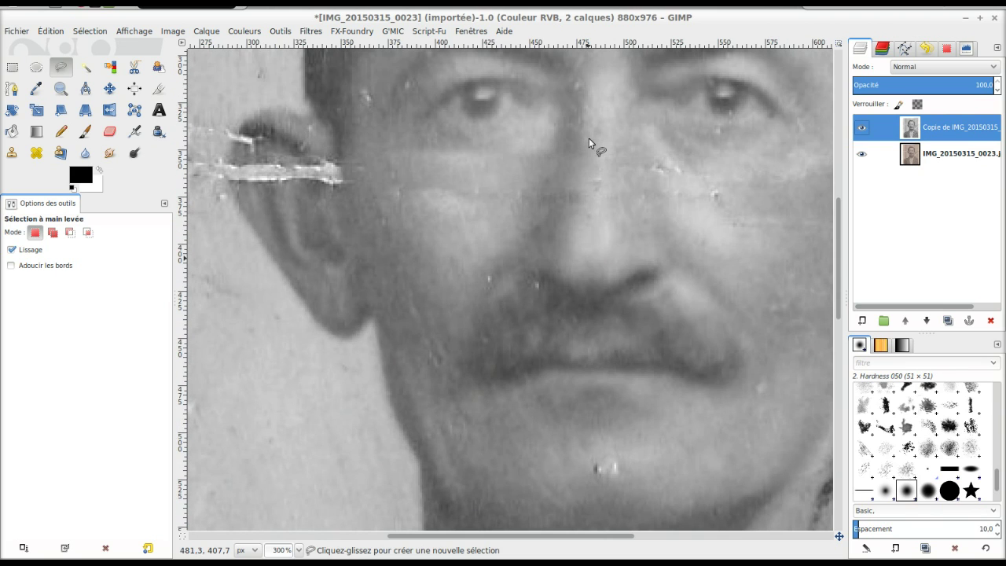
{"action": "left_click", "coordinate": [39, 152]}
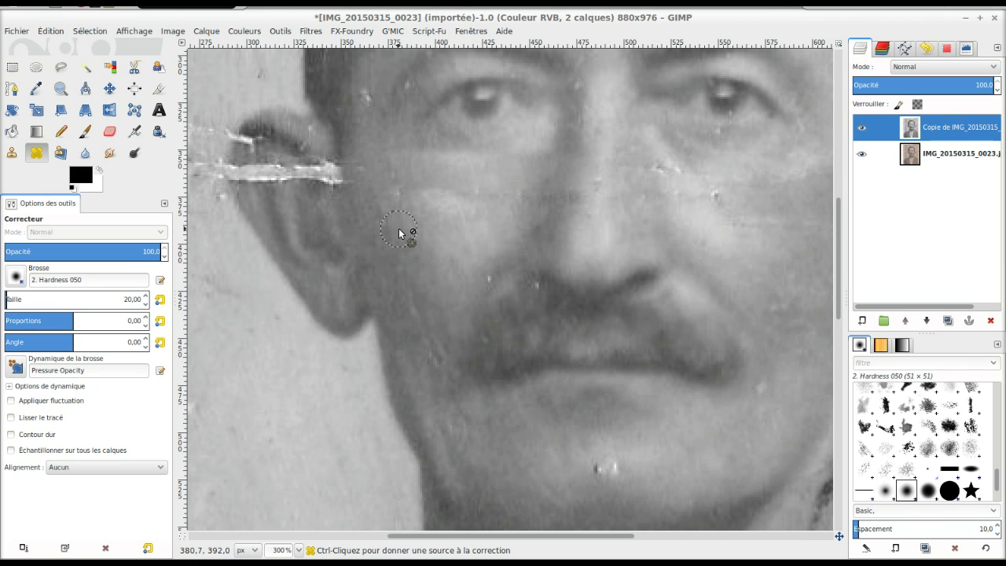
{"action": "left_click", "coordinate": [428, 178]}
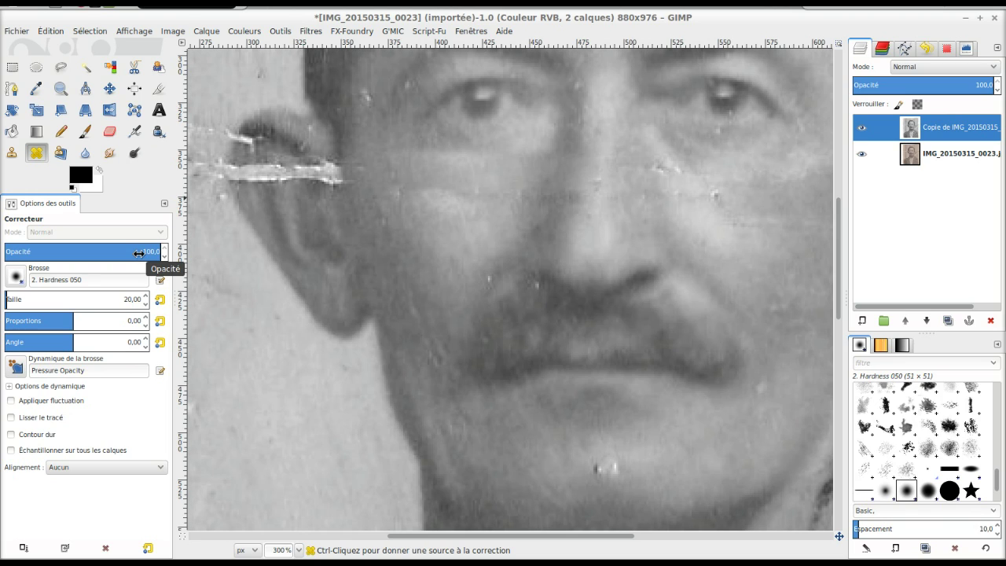
Step: Lower heal opacity to about 75 and heal the blemishes across the cheek from clean skin
{"action": "left_click_drag", "start_coordinate": [141, 253], "coordinate": [118, 256]}
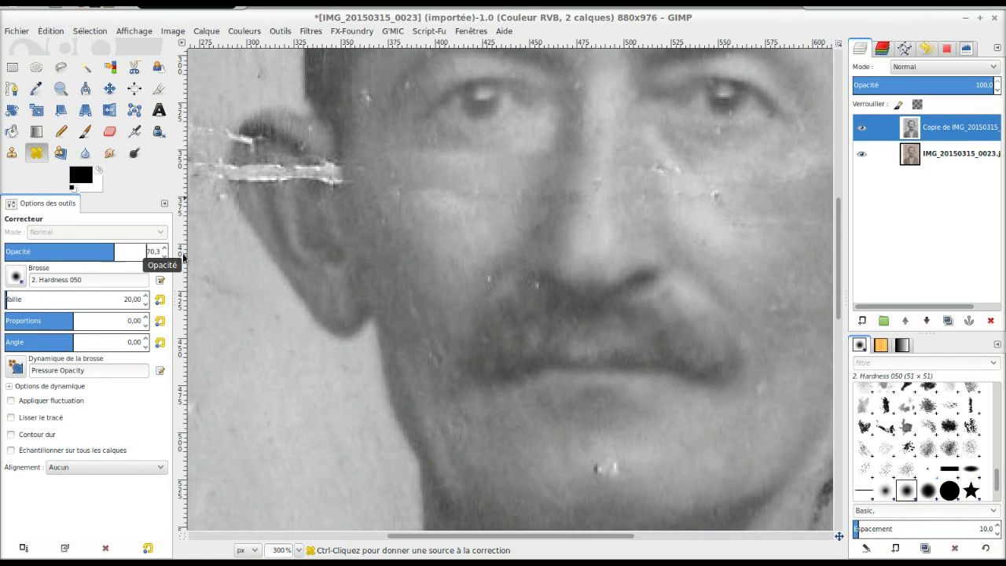
{"action": "left_click", "coordinate": [506, 218], "text": "ctrl"}
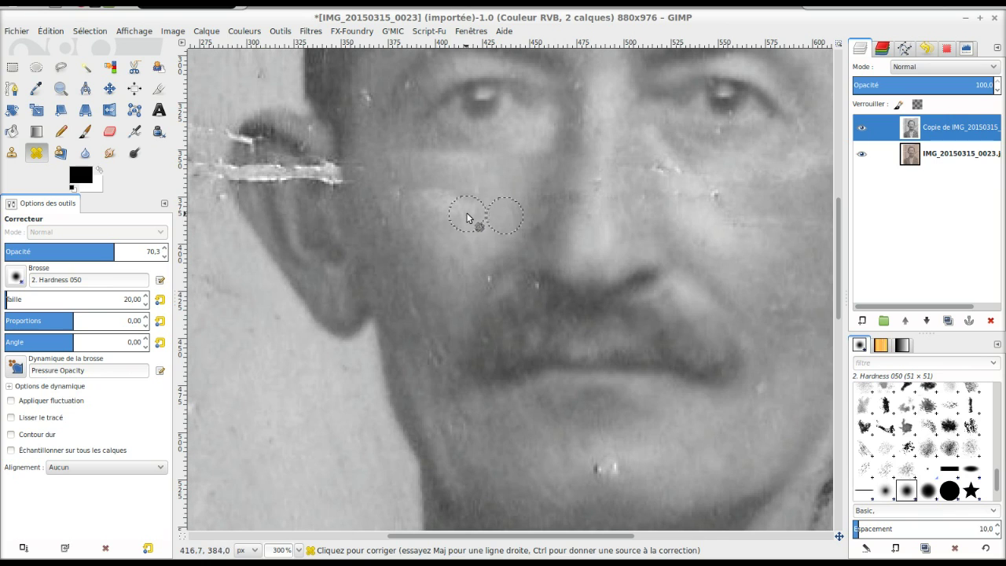
{"action": "left_click", "coordinate": [479, 201], "text": "ctrl"}
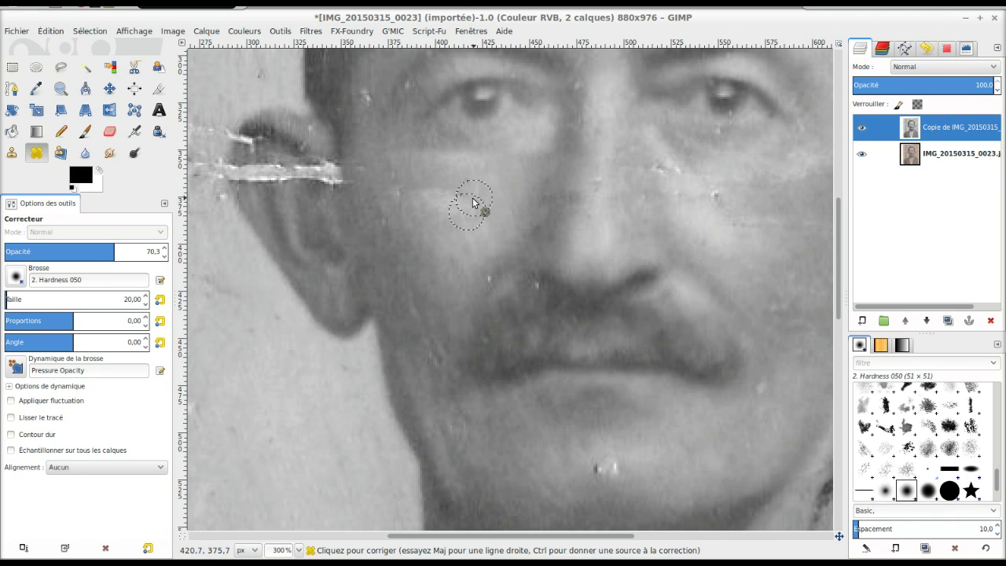
{"action": "left_click_drag", "start_coordinate": [468, 206], "coordinate": [411, 208]}
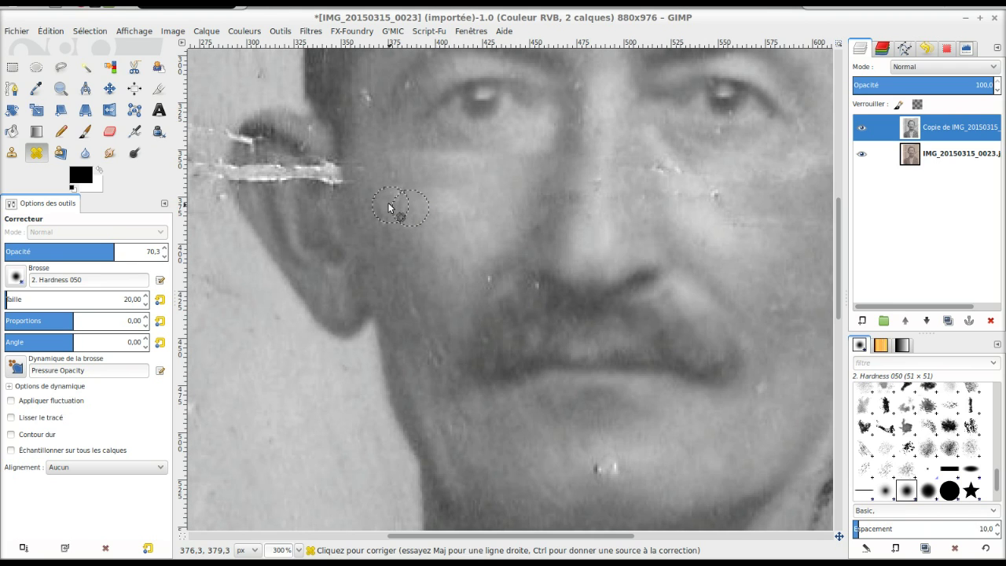
Step: At opacity 55.4, heal small specks under the eye and beside the nose
{"action": "left_click_drag", "start_coordinate": [92, 252], "coordinate": [90, 252]}
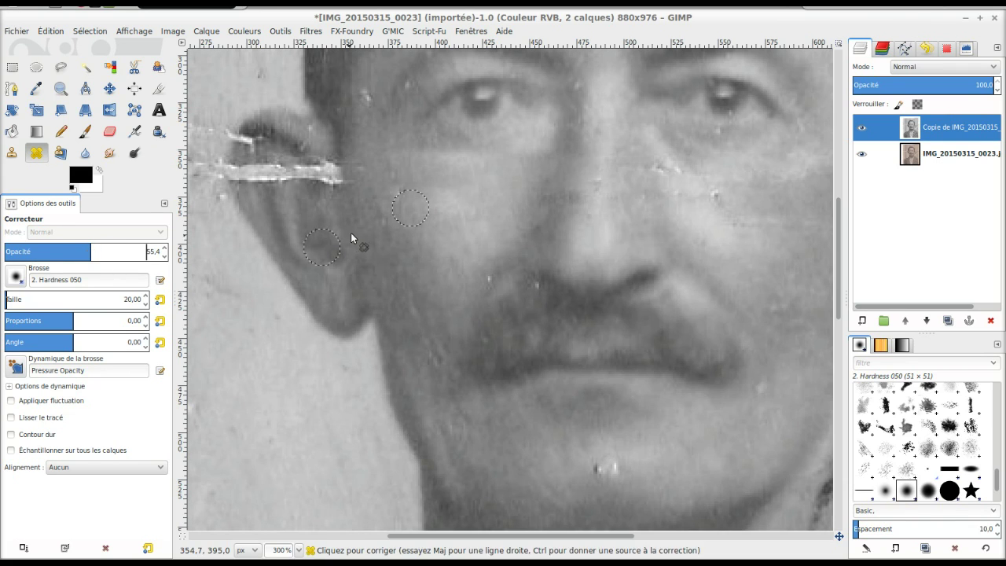
{"action": "left_click", "coordinate": [372, 209], "text": "ctrl"}
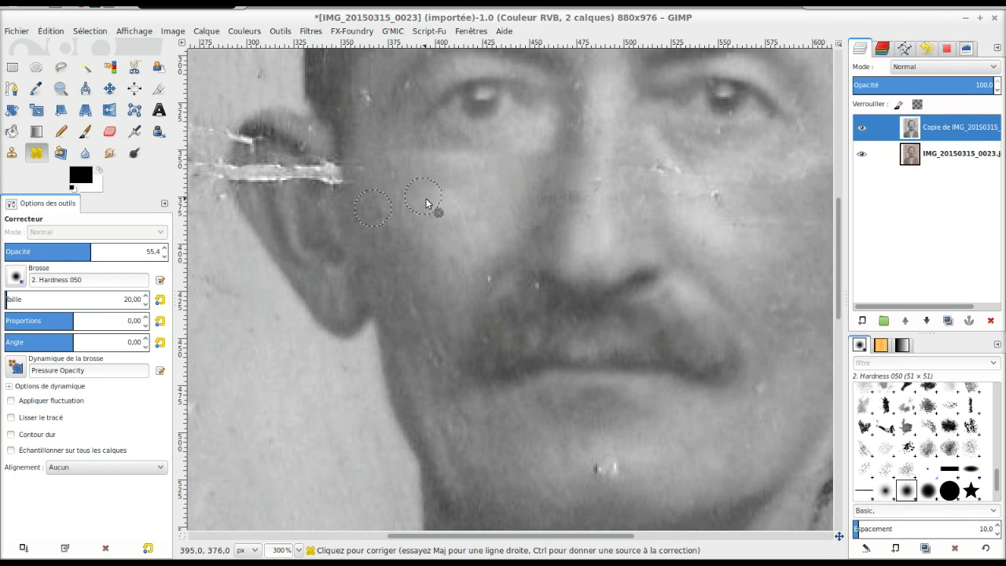
{"action": "left_click", "coordinate": [402, 139], "text": "ctrl"}
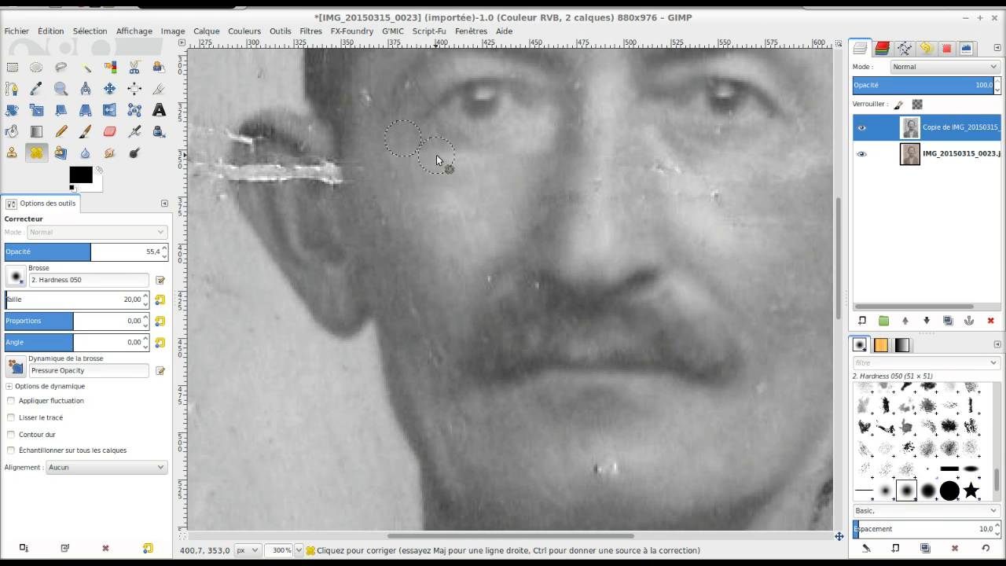
{"action": "left_click", "coordinate": [436, 153], "text": "ctrl"}
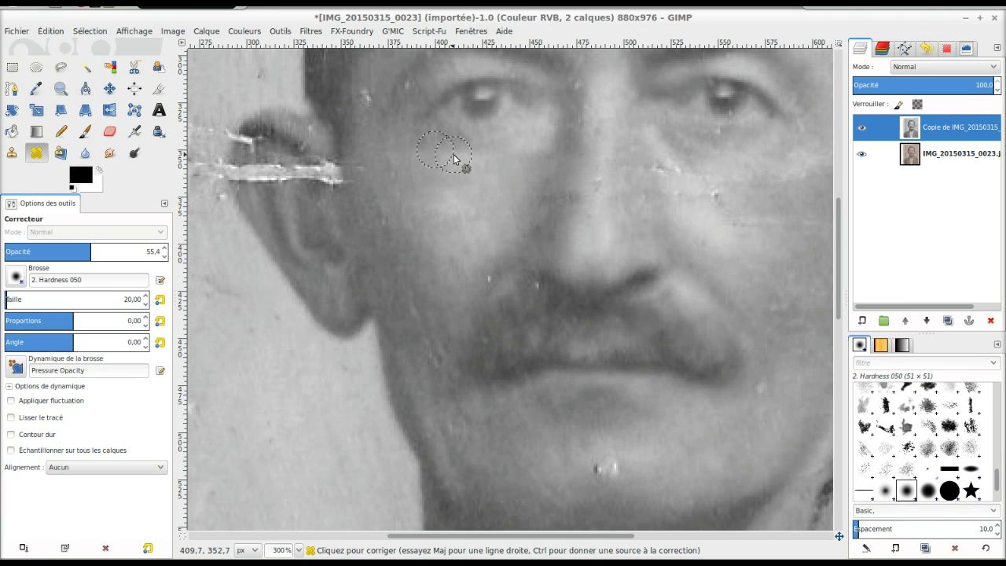
{"action": "left_click", "coordinate": [555, 149], "text": "ctrl"}
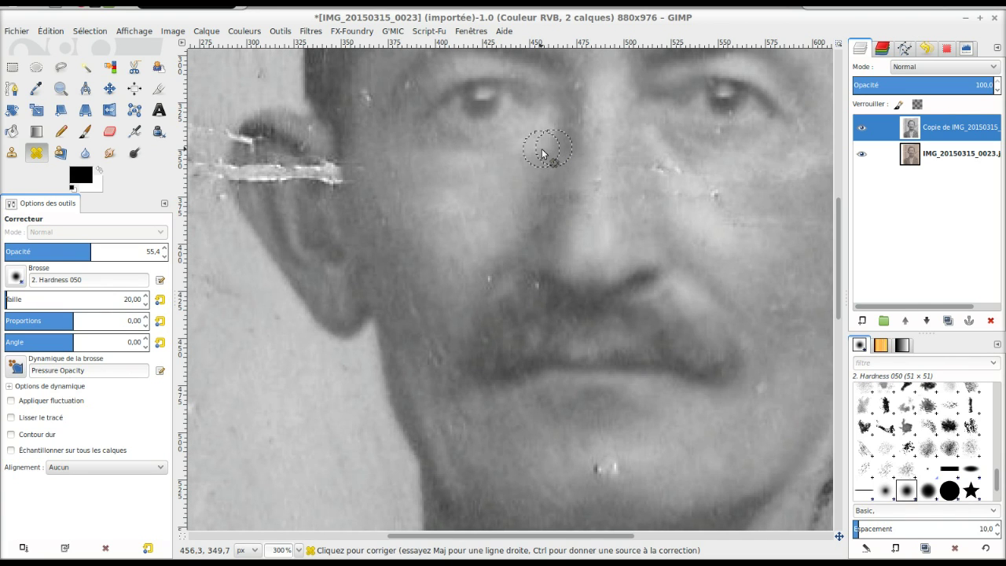
Step: Ctrl-sample clean cheek skin and heal two specks on the cheek near the right-hand ear
{"action": "scroll", "coordinate": [572, 200], "scroll_direction": "down", "scroll_amount": 2, "text": "ctrl"}
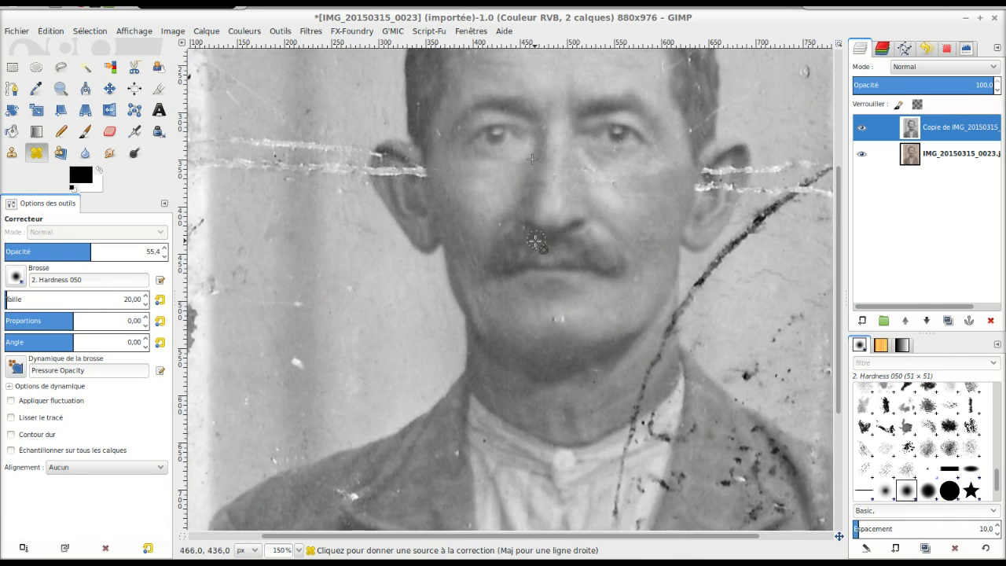
{"action": "scroll", "coordinate": [532, 240], "scroll_direction": "down", "scroll_amount": 1, "text": "ctrl"}
{"action": "scroll", "coordinate": [523, 263], "scroll_direction": "up", "scroll_amount": 1, "text": "ctrl"}
{"action": "key", "text": "ctrl"}
{"action": "left_click", "coordinate": [670, 167], "text": "ctrl"}
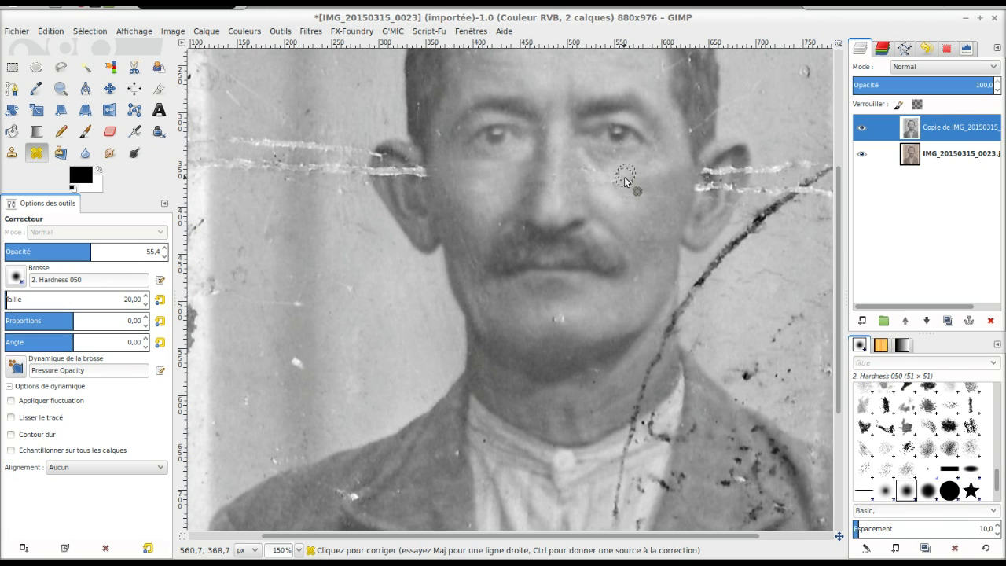
{"action": "left_click", "coordinate": [630, 172], "text": "ctrl"}
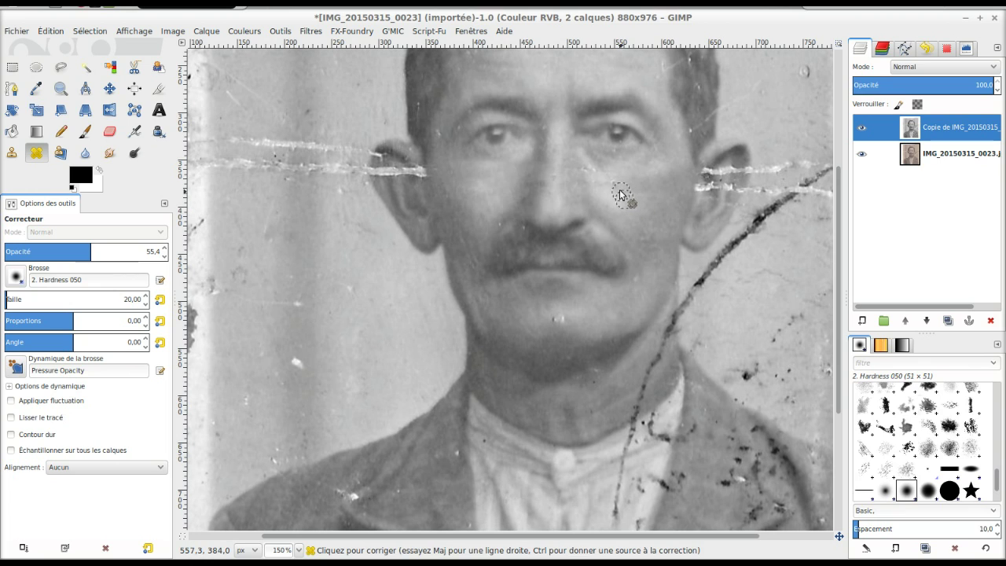
{"action": "left_click", "coordinate": [657, 173]}
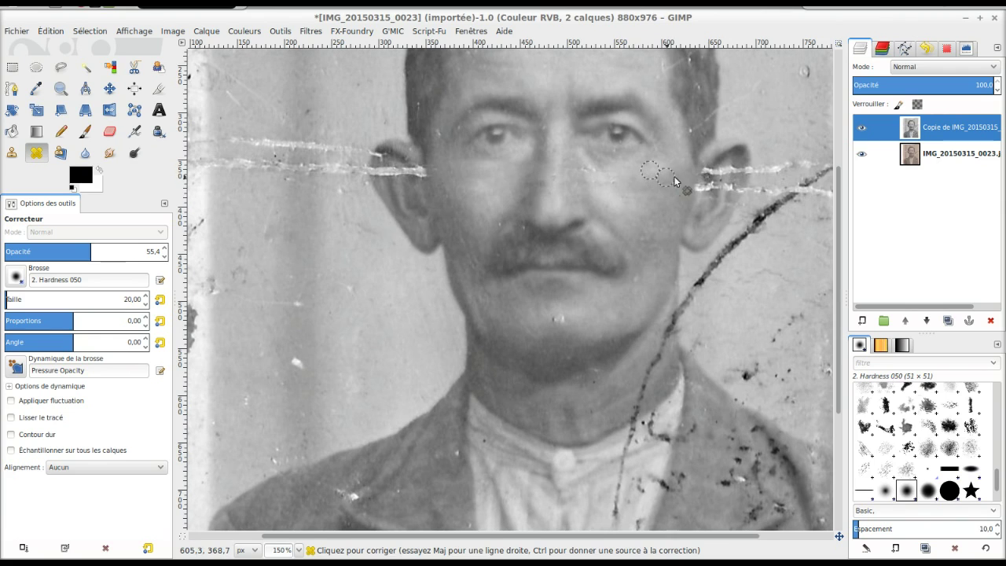
Step: Heal spots on the side of the nose, the left cheek and just above the moustache
{"action": "key", "text": "1"}
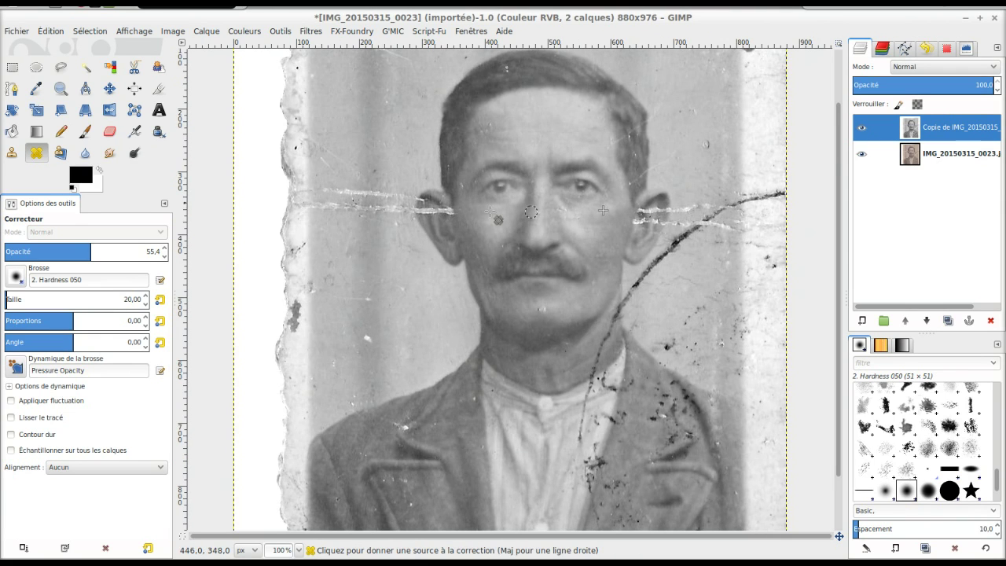
{"action": "scroll", "coordinate": [547, 173], "scroll_direction": "up", "scroll_amount": 2, "text": "ctrl"}
{"action": "scroll", "coordinate": [546, 173], "scroll_direction": "up", "scroll_amount": 1, "text": "ctrl"}
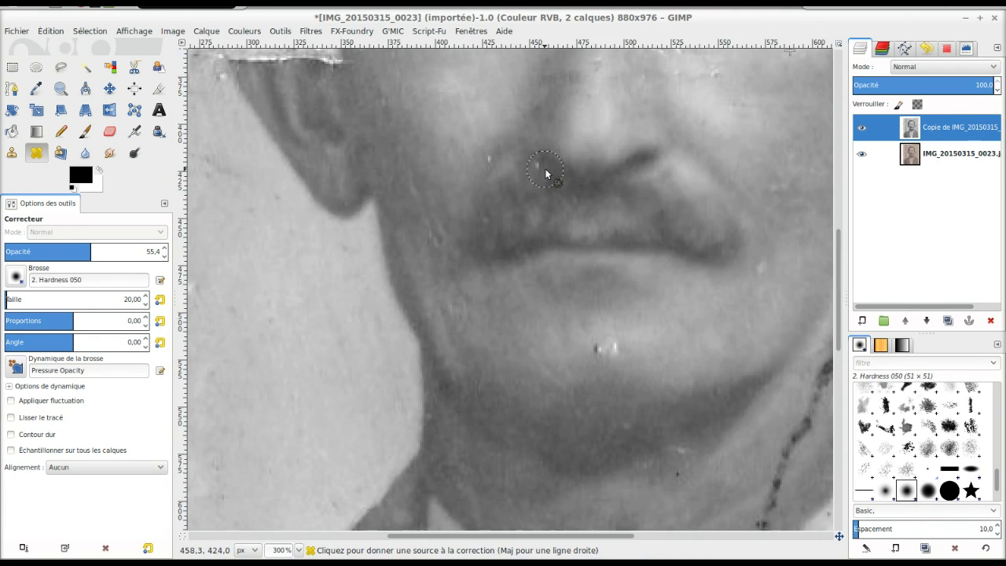
{"action": "scroll", "coordinate": [547, 173], "scroll_direction": "up", "scroll_amount": 5}
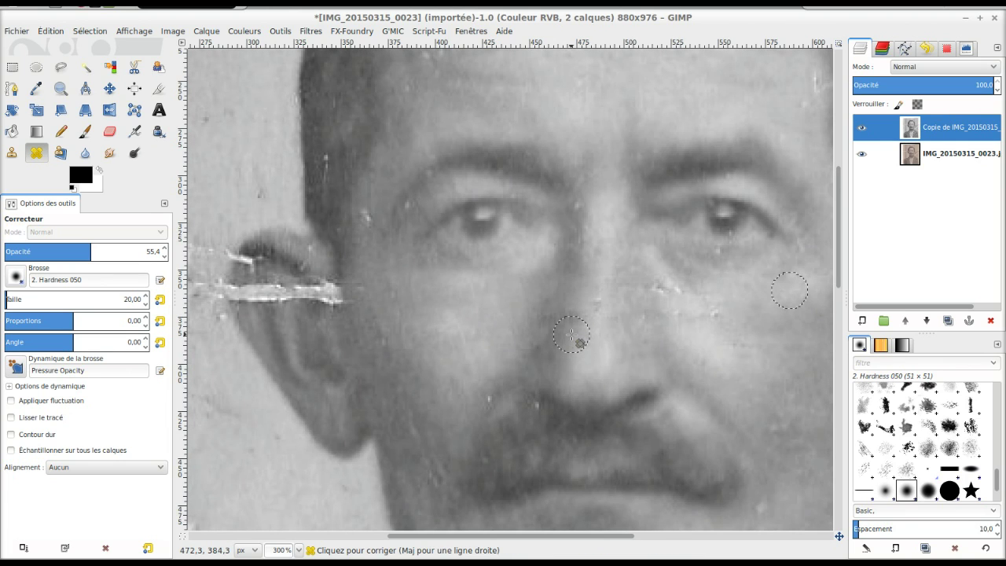
{"action": "left_click", "coordinate": [571, 334]}
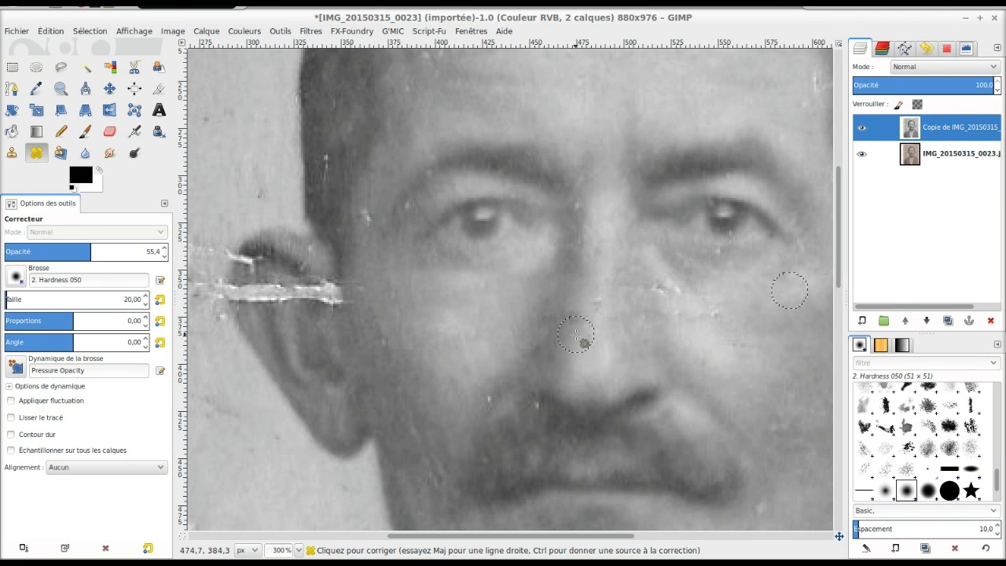
{"action": "left_click", "coordinate": [576, 334], "text": "ctrl"}
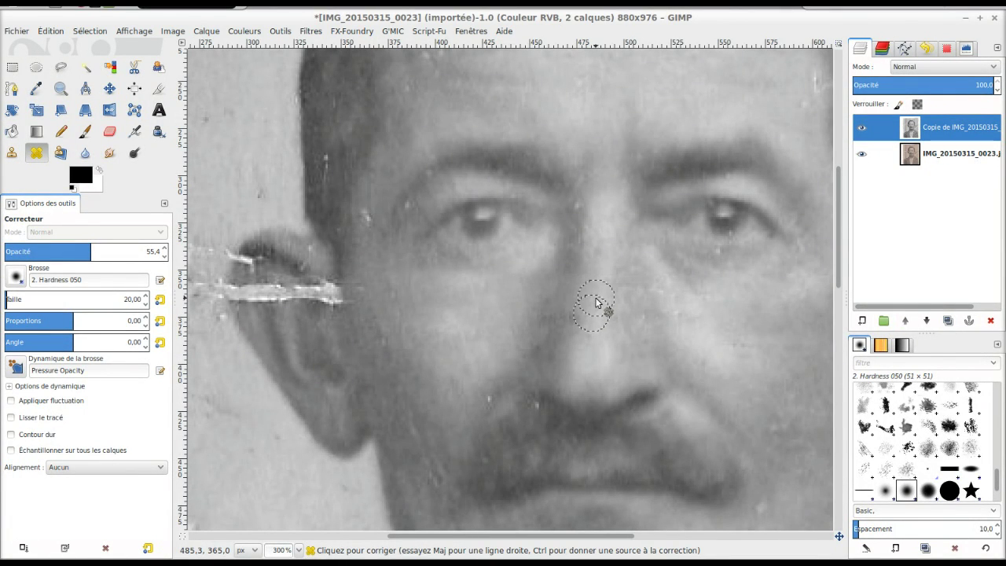
{"action": "left_click", "coordinate": [469, 384], "text": "ctrl"}
{"action": "left_click", "coordinate": [504, 376], "text": "ctrl"}
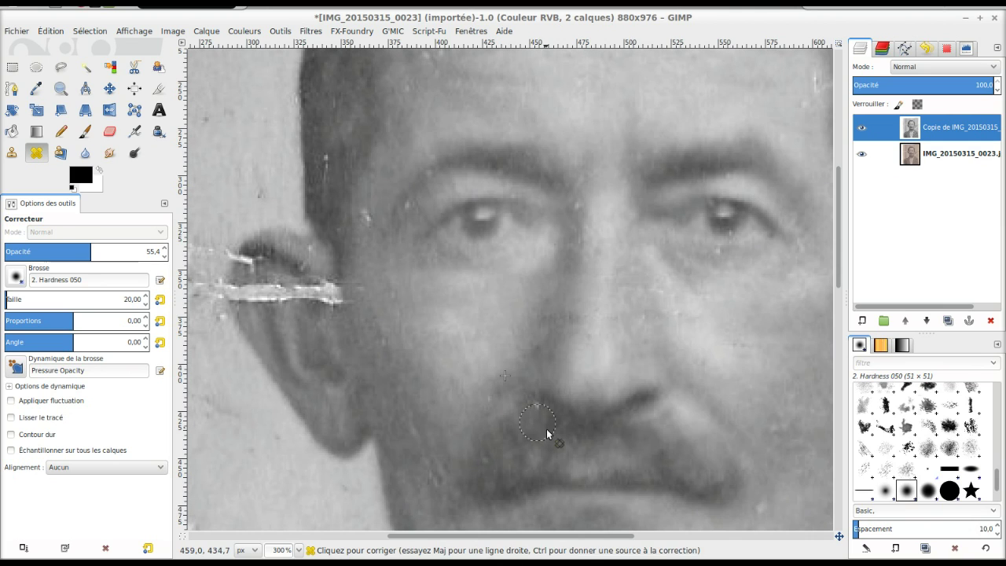
{"action": "left_click", "coordinate": [518, 401], "text": "ctrl"}
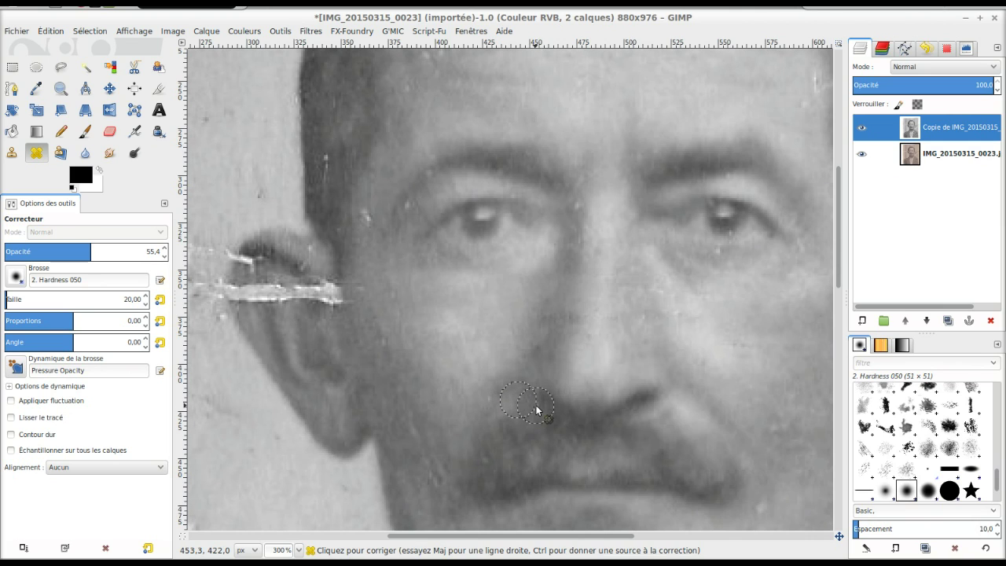
Step: Sample temple skin and heal the crease end and damaged patch beside the left ear
{"action": "left_click", "coordinate": [374, 199], "text": "ctrl"}
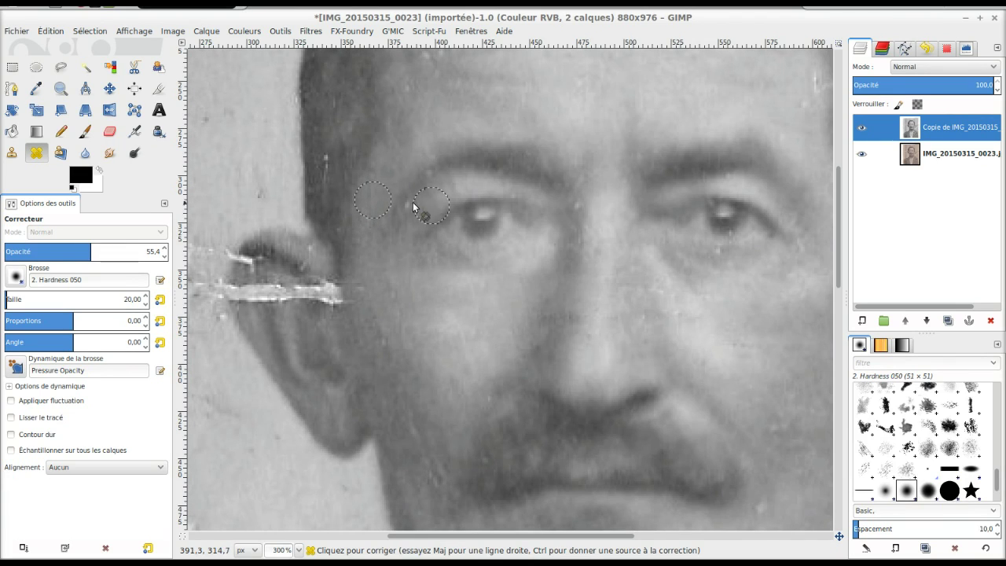
{"action": "left_click", "coordinate": [354, 296], "text": "ctrl"}
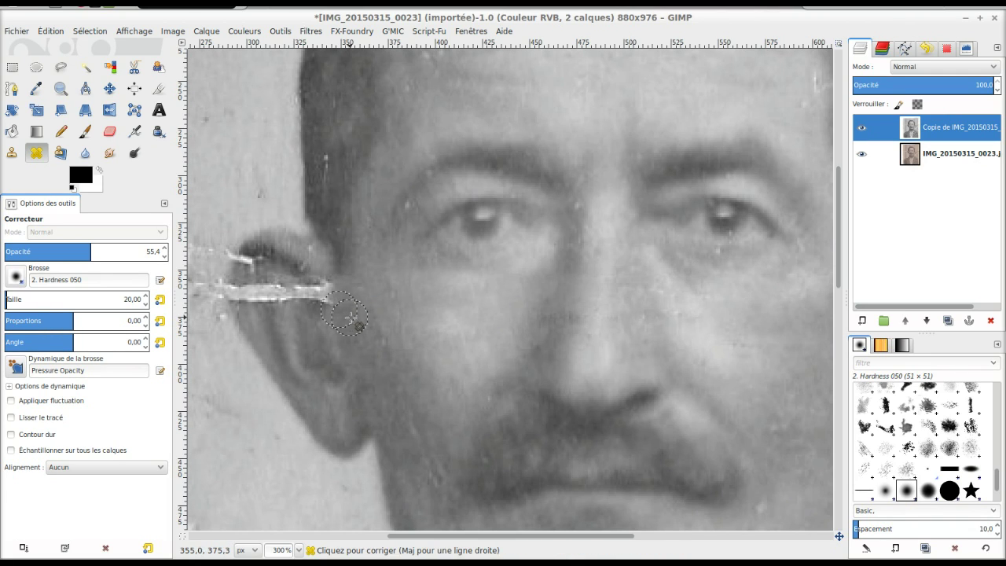
{"action": "left_click", "coordinate": [351, 324]}
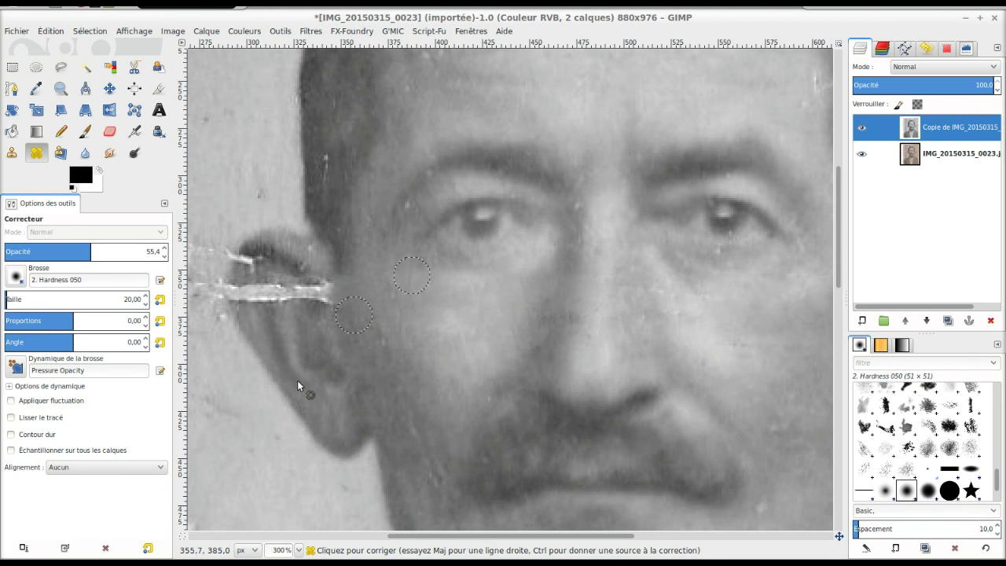
{"action": "key", "text": "minus"}
{"action": "key", "text": "minus"}
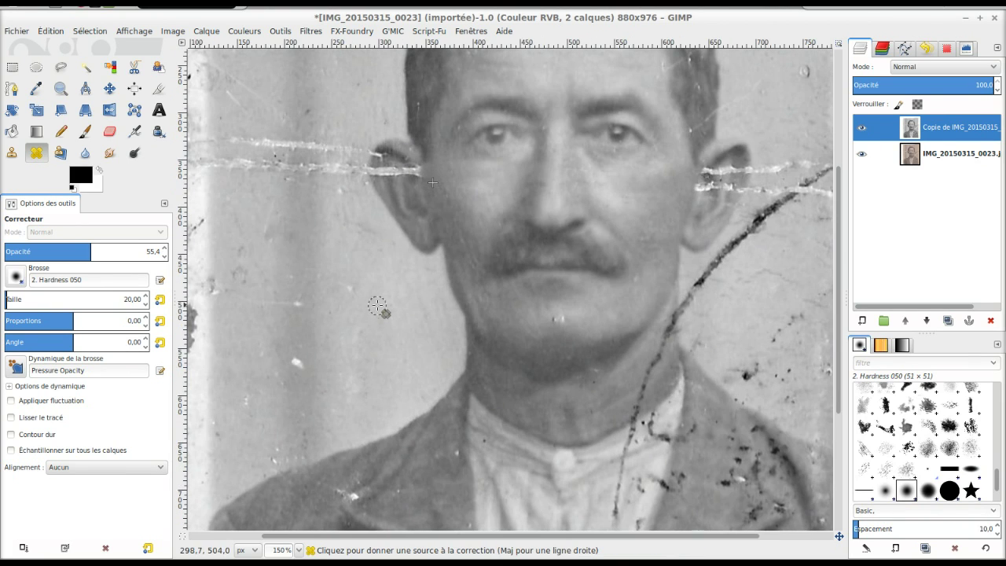
Step: Heal the white blemishes on the chin, keeping the current brush
{"action": "scroll", "coordinate": [378, 307], "scroll_direction": "down", "scroll_amount": 1}
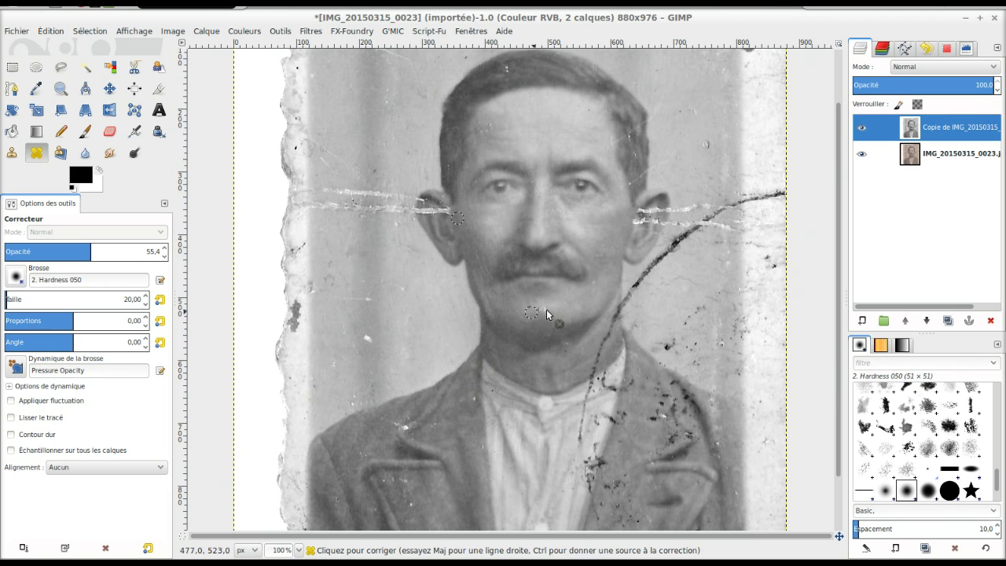
{"action": "scroll", "coordinate": [565, 316], "scroll_direction": "up", "scroll_amount": 2}
{"action": "scroll", "coordinate": [564, 316], "scroll_direction": "up", "scroll_amount": 1}
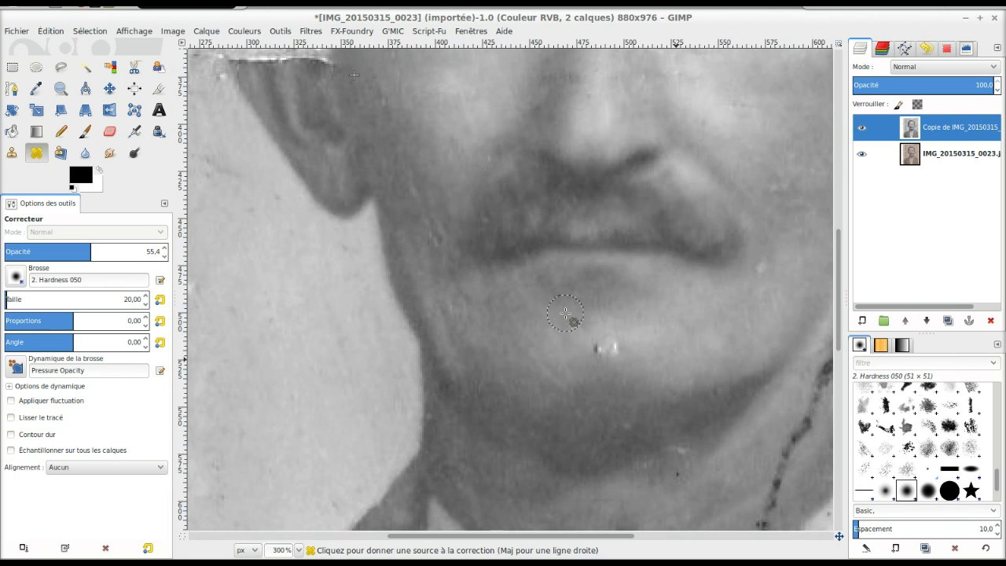
{"action": "left_click", "coordinate": [640, 348], "text": "ctrl"}
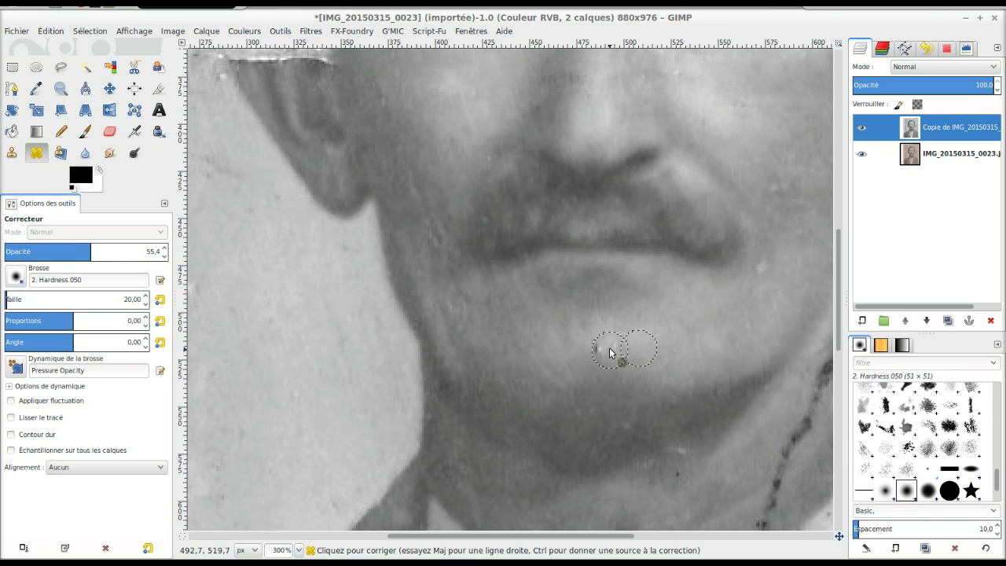
{"action": "left_click", "coordinate": [599, 351]}
{"action": "left_click", "coordinate": [574, 351], "text": "ctrl"}
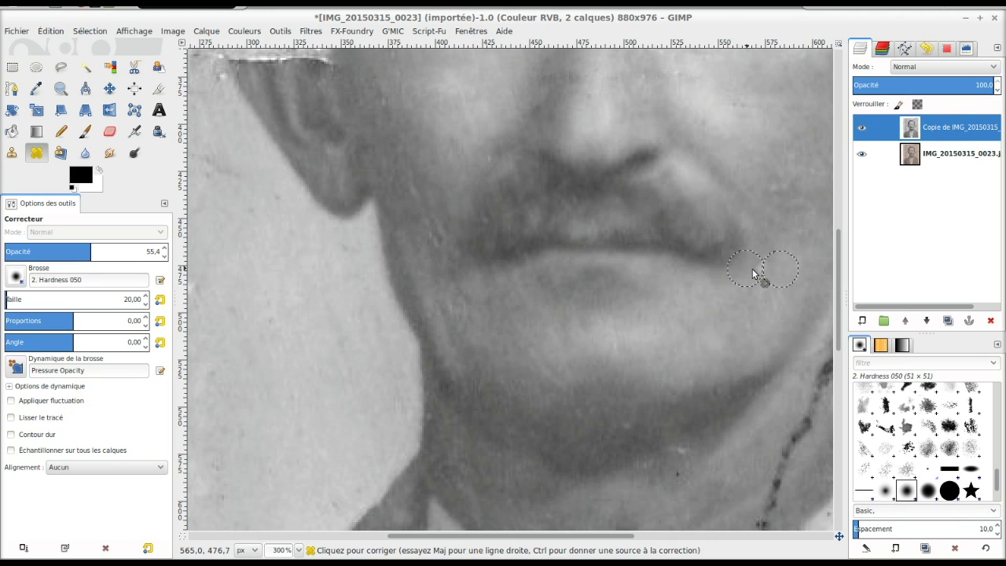
{"action": "left_click", "coordinate": [15, 277]}
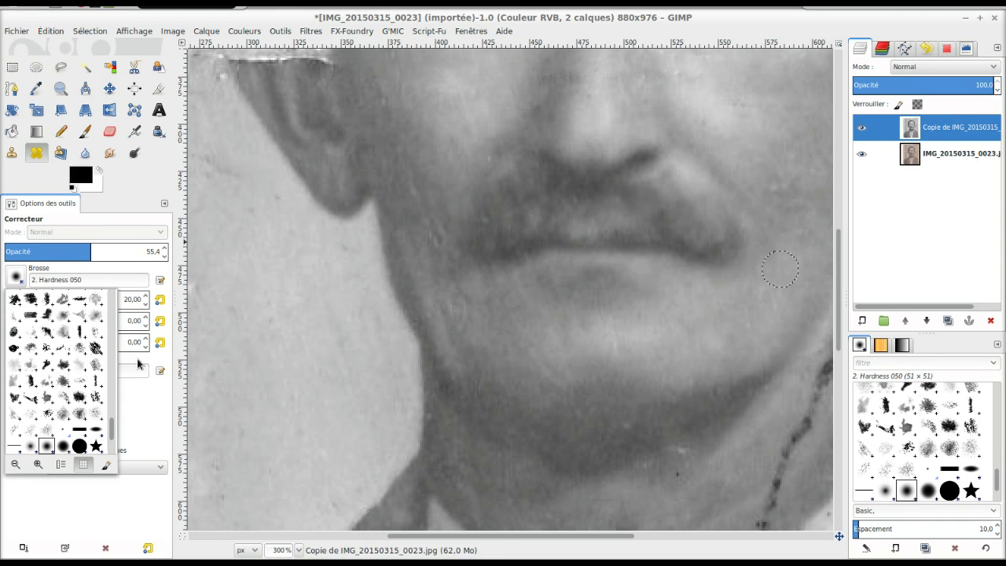
{"action": "left_click", "coordinate": [149, 208]}
Step: Heal three more spots on the cheeks under the eyes and beside the nose
{"action": "scroll", "coordinate": [608, 381], "scroll_direction": "up", "scroll_amount": 5}
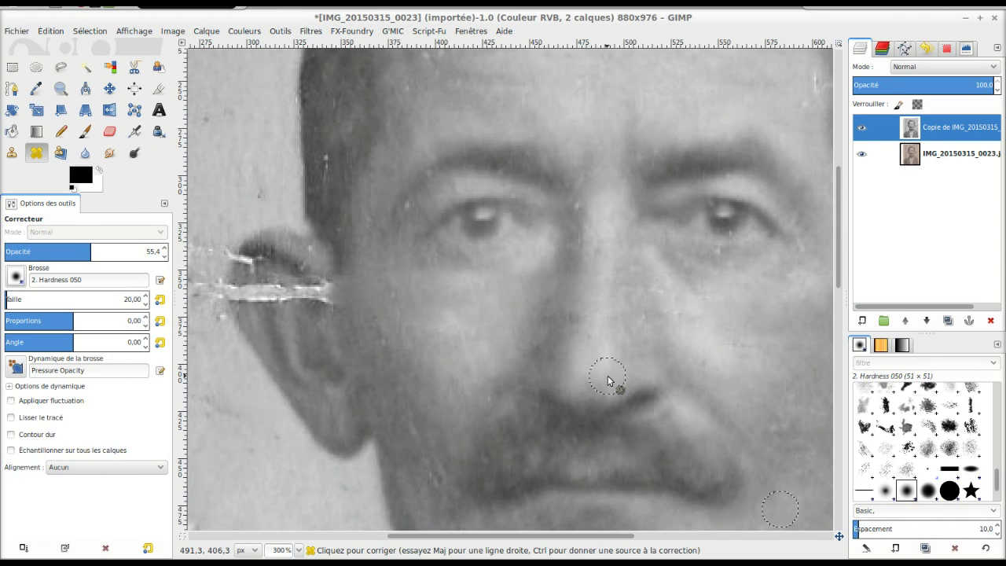
{"action": "scroll", "coordinate": [582, 371], "scroll_direction": "down", "scroll_amount": 1, "text": "ctrl"}
{"action": "scroll", "coordinate": [583, 367], "scroll_direction": "down", "scroll_amount": 1, "text": "ctrl"}
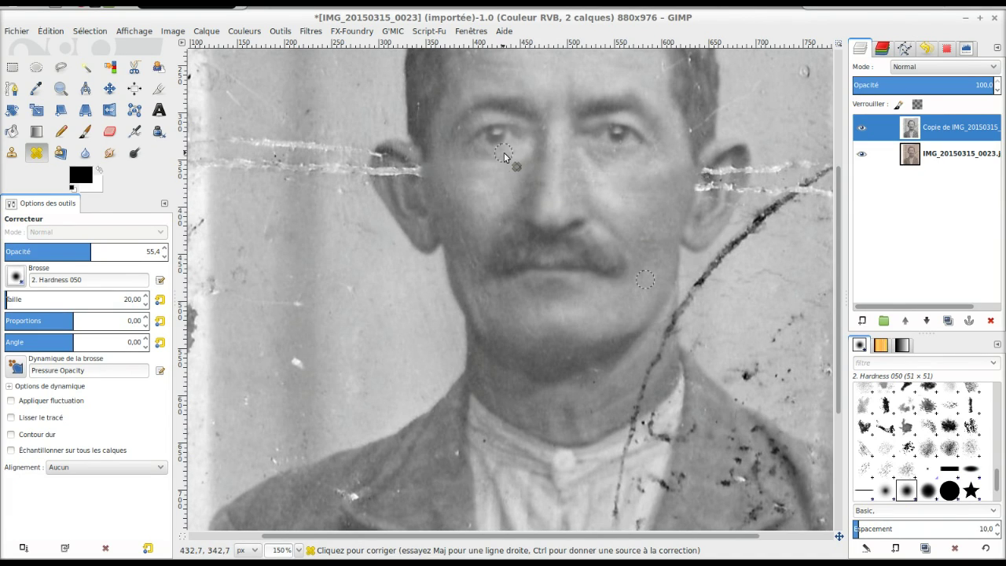
{"action": "scroll", "coordinate": [487, 196], "scroll_direction": "up", "scroll_amount": 3}
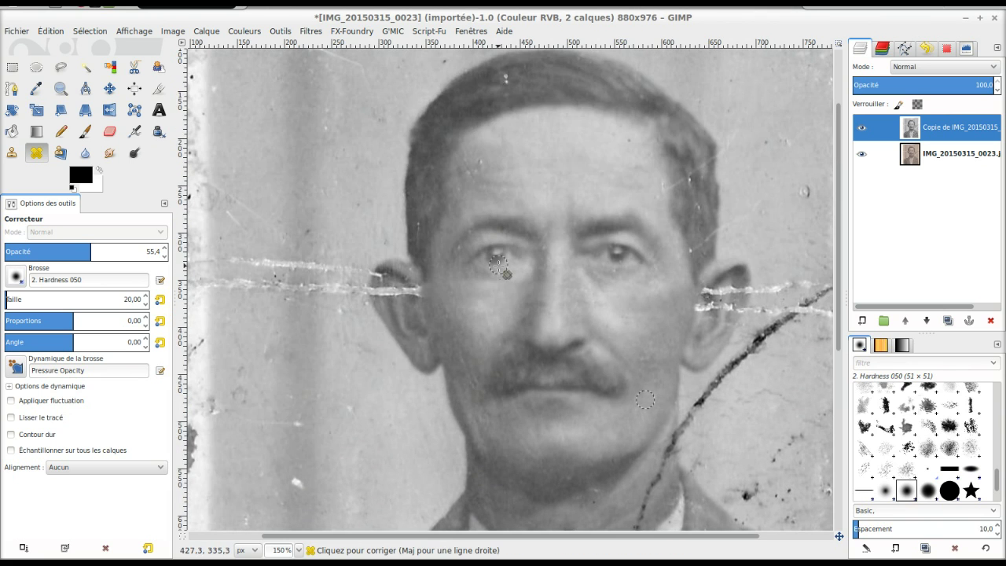
{"action": "scroll", "coordinate": [495, 267], "scroll_direction": "down", "scroll_amount": 4}
{"action": "scroll", "coordinate": [496, 92], "scroll_direction": "up", "scroll_amount": 2, "text": "ctrl"}
{"action": "scroll", "coordinate": [495, 92], "scroll_direction": "up", "scroll_amount": 2}
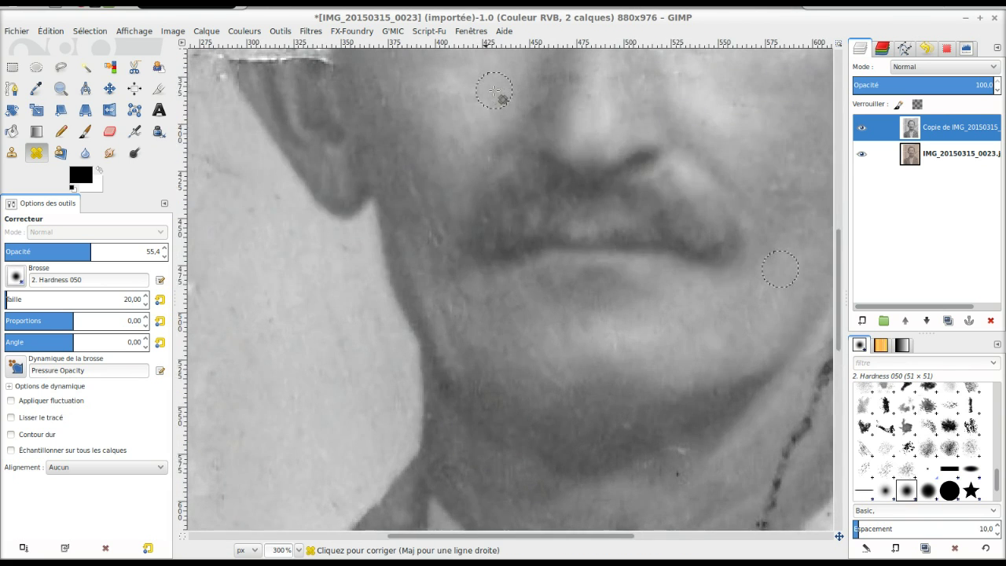
{"action": "scroll", "coordinate": [499, 100], "scroll_direction": "up", "scroll_amount": 4}
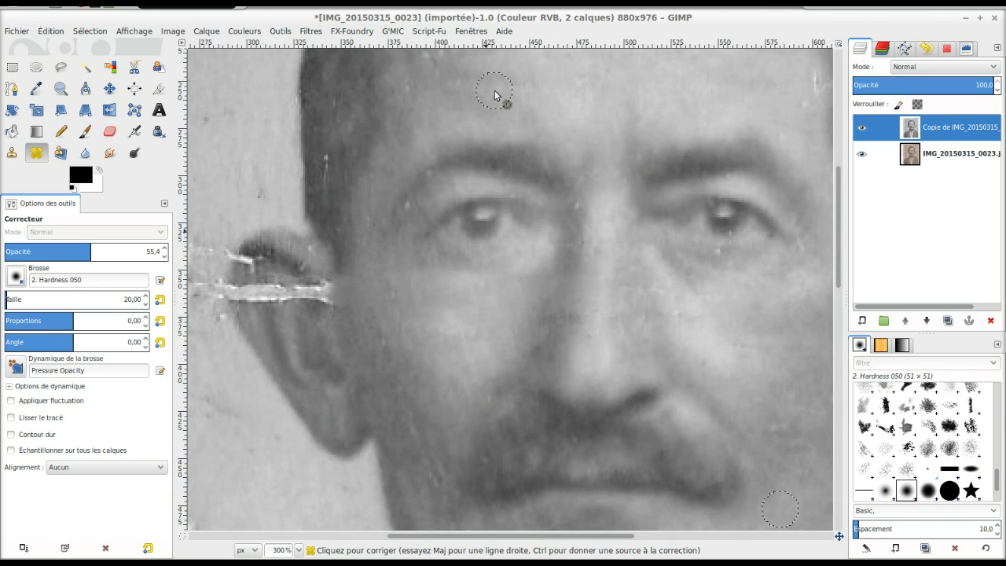
{"action": "left_click", "coordinate": [419, 255], "text": "ctrl"}
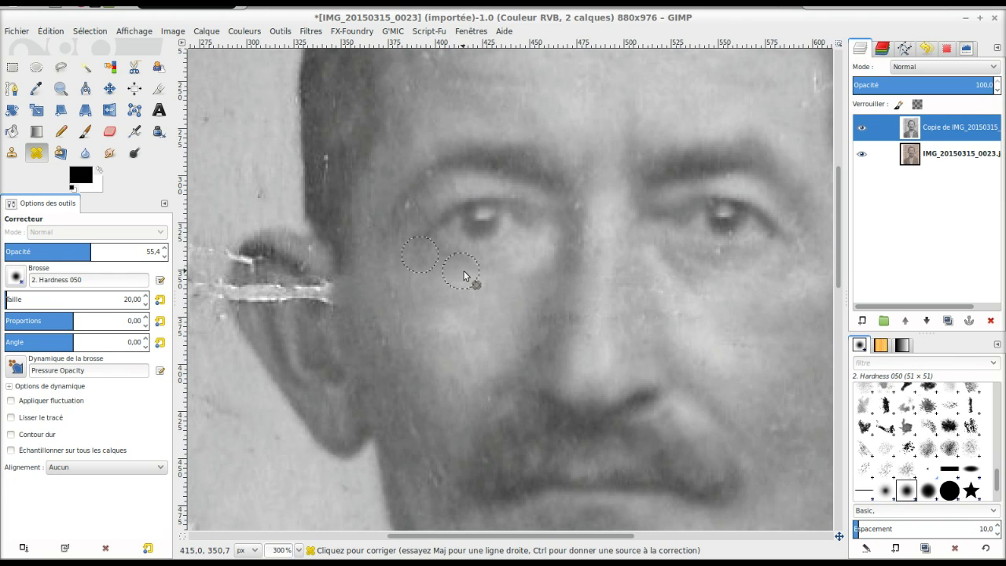
{"action": "left_click", "coordinate": [544, 257], "text": "ctrl"}
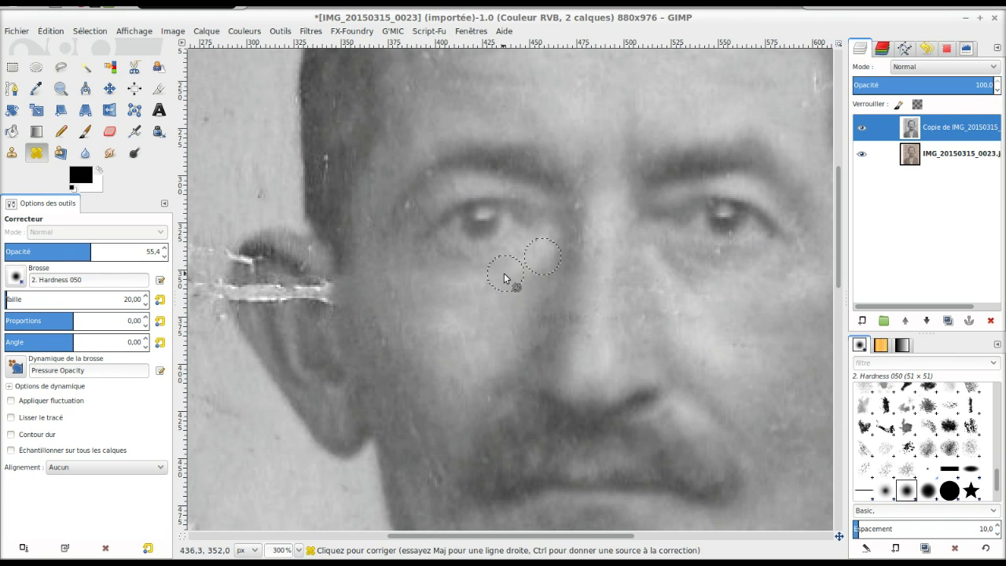
{"action": "left_click", "coordinate": [453, 261], "text": "ctrl"}
Step: Pan around the face to review the healing, then open the Fichier menu
{"action": "scroll", "coordinate": [535, 283], "scroll_direction": "down", "scroll_amount": 1}
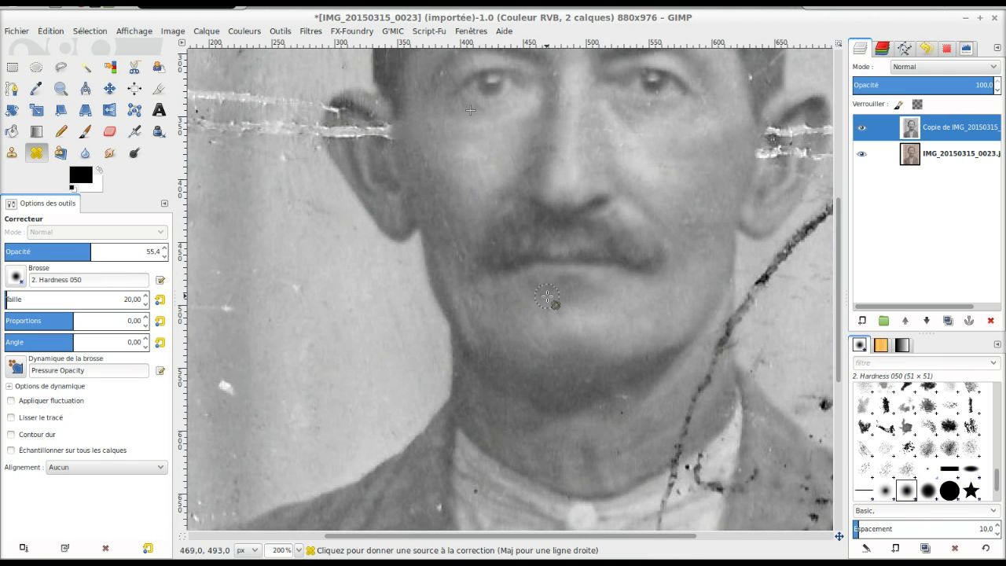
{"action": "scroll", "coordinate": [542, 291], "scroll_direction": "down", "scroll_amount": 1}
{"action": "scroll", "coordinate": [547, 297], "scroll_direction": "down", "scroll_amount": 1}
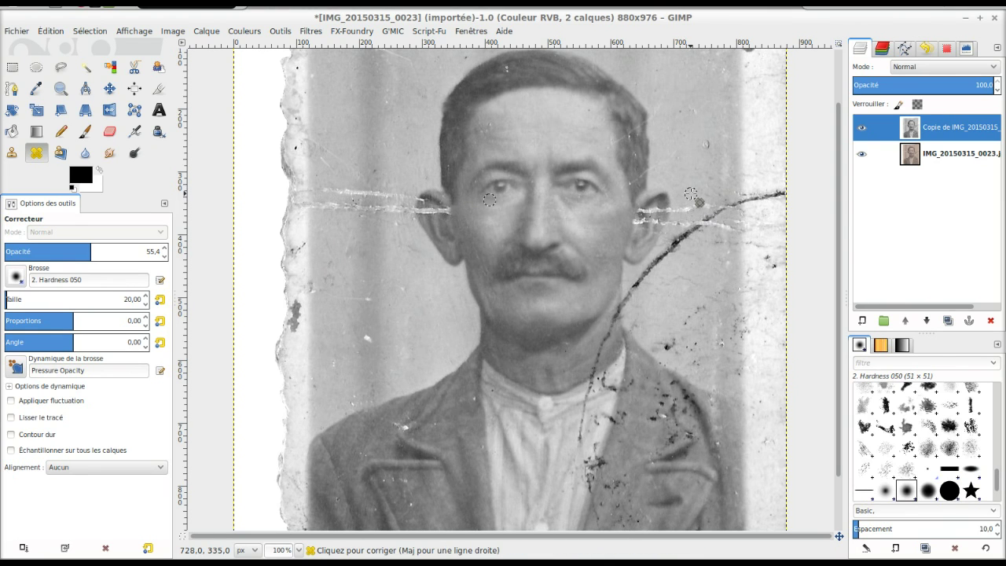
{"action": "scroll", "coordinate": [703, 212], "scroll_direction": "up", "scroll_amount": 2, "text": "ctrl"}
{"action": "scroll", "coordinate": [629, 157], "scroll_direction": "up", "scroll_amount": 2}
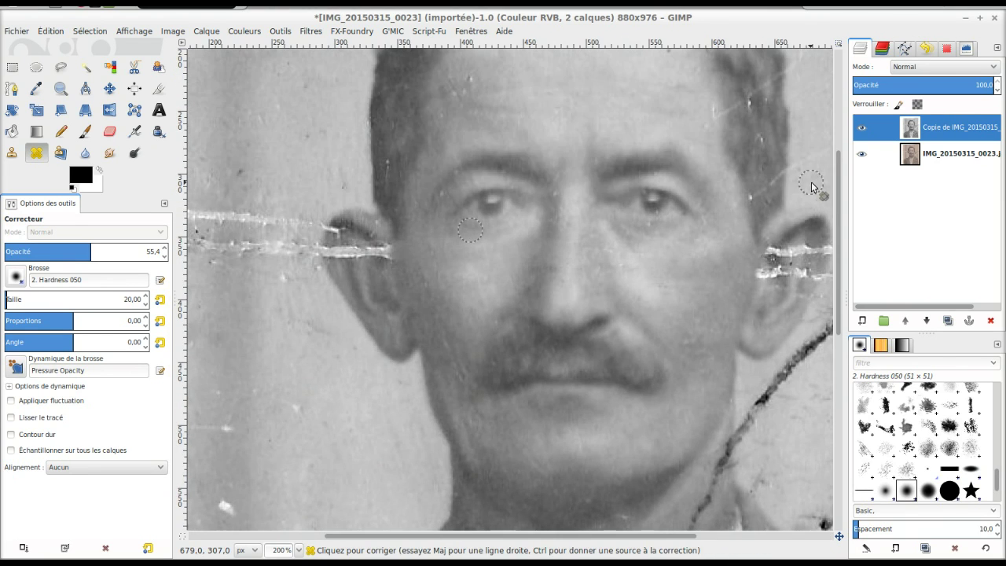
{"action": "scroll", "coordinate": [814, 188], "scroll_direction": "right", "scroll_amount": 2}
{"action": "scroll", "coordinate": [814, 188], "scroll_direction": "right", "scroll_amount": 2}
{"action": "scroll", "coordinate": [681, 253], "scroll_direction": "up", "scroll_amount": 1, "text": "ctrl"}
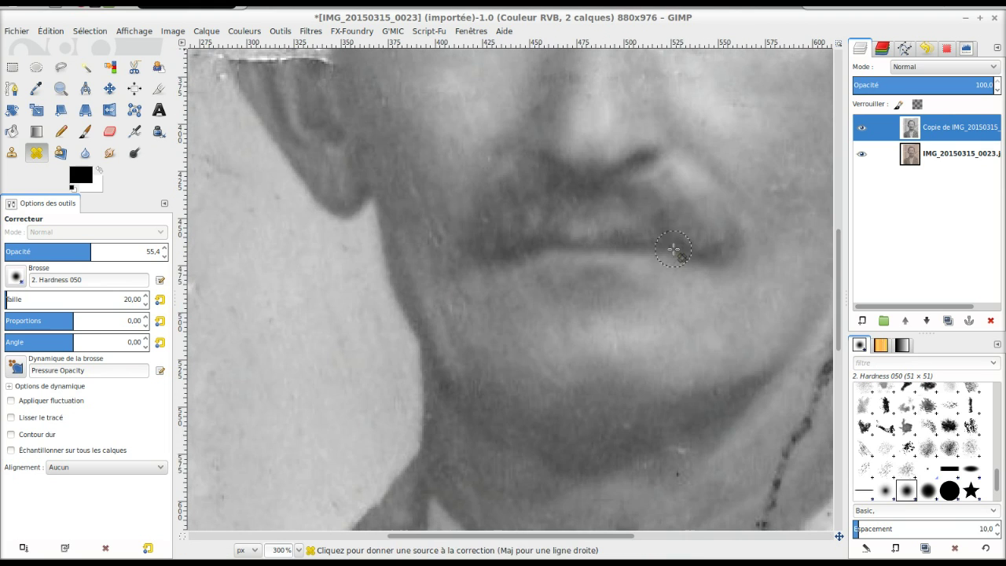
{"action": "scroll", "coordinate": [683, 252], "scroll_direction": "up", "scroll_amount": 3}
{"action": "scroll", "coordinate": [682, 249], "scroll_direction": "right", "scroll_amount": 4}
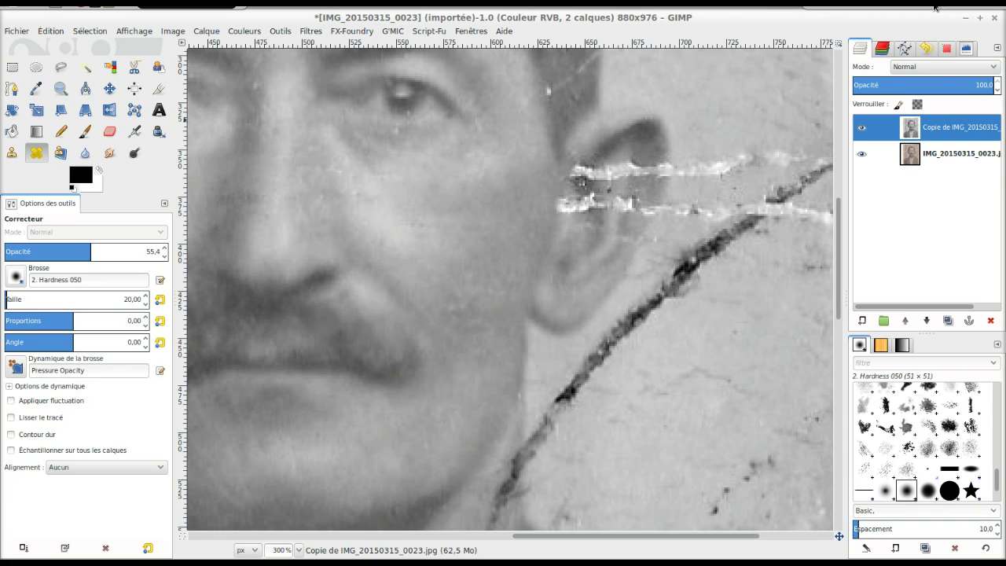
{"action": "scroll", "coordinate": [496, 209], "scroll_direction": "up", "scroll_amount": 3}
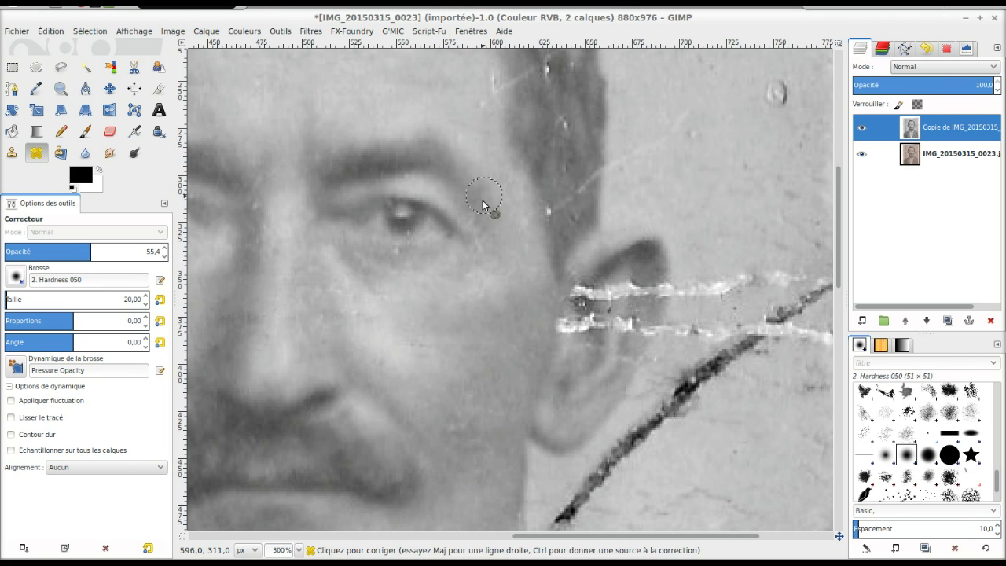
{"action": "left_click", "coordinate": [17, 32]}
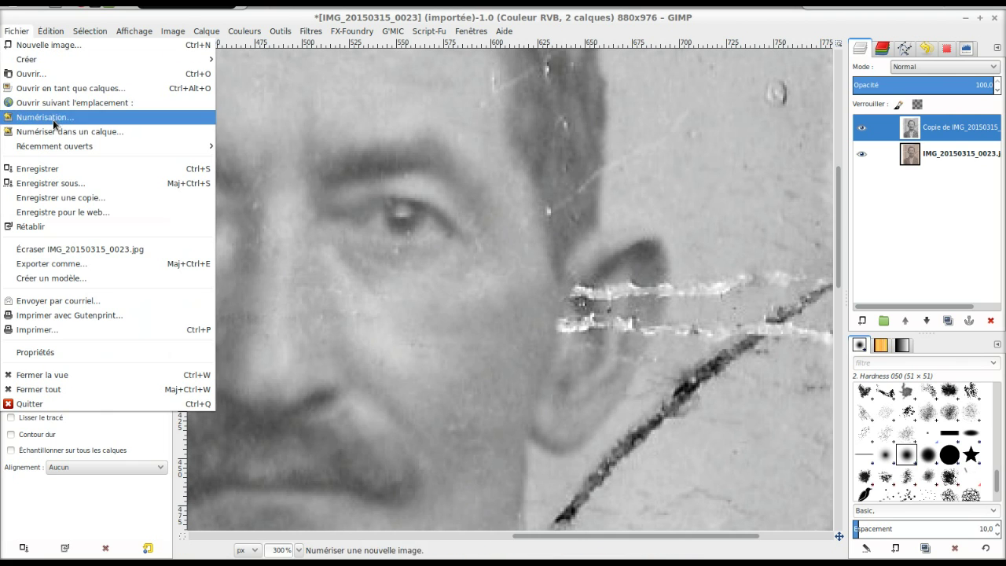
Step: Save the portrait as Christian.xcf in the Bureau folder via Enregistrer sous
{"action": "left_click", "coordinate": [59, 185]}
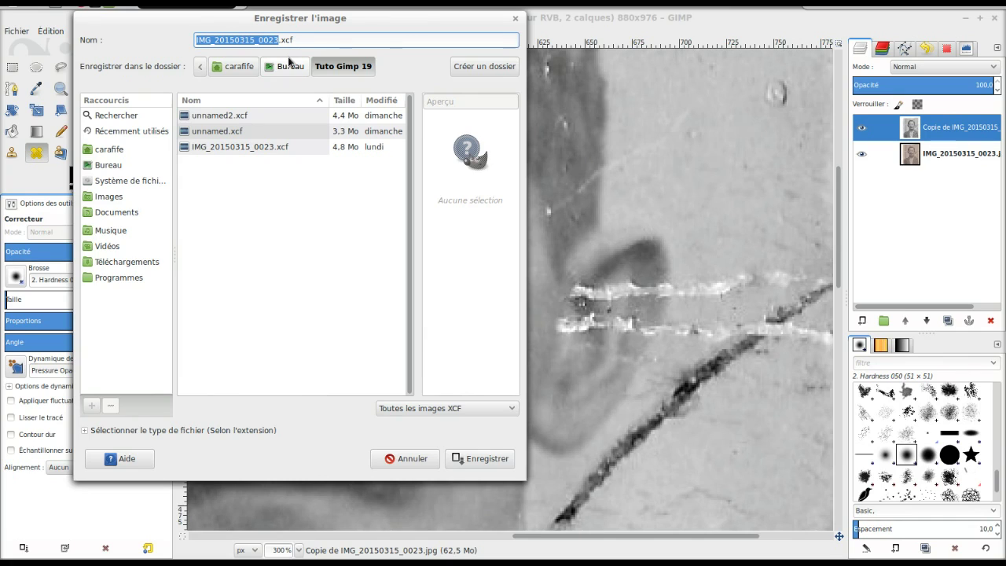
{"action": "type", "text": "Christian"}
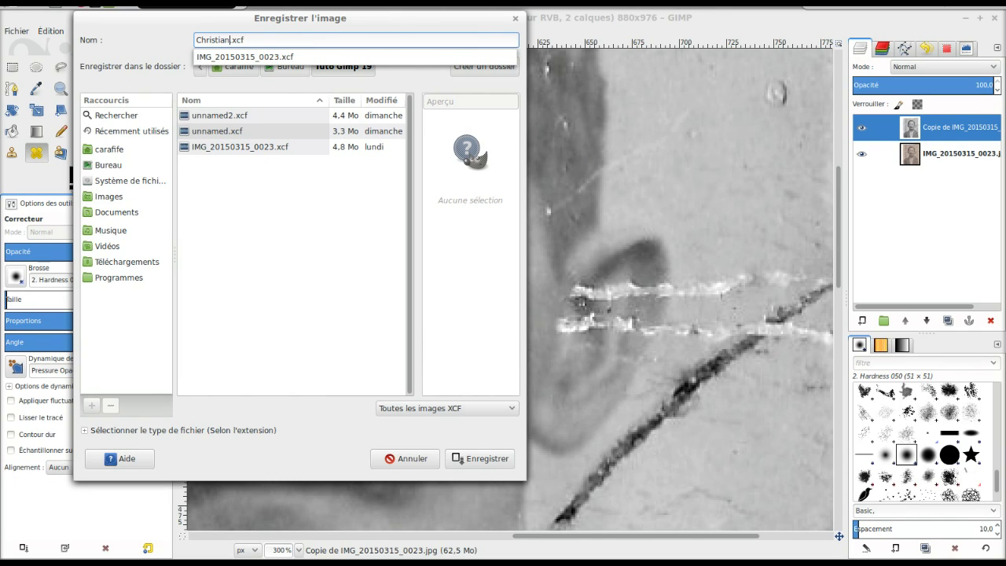
{"action": "left_click", "coordinate": [238, 211]}
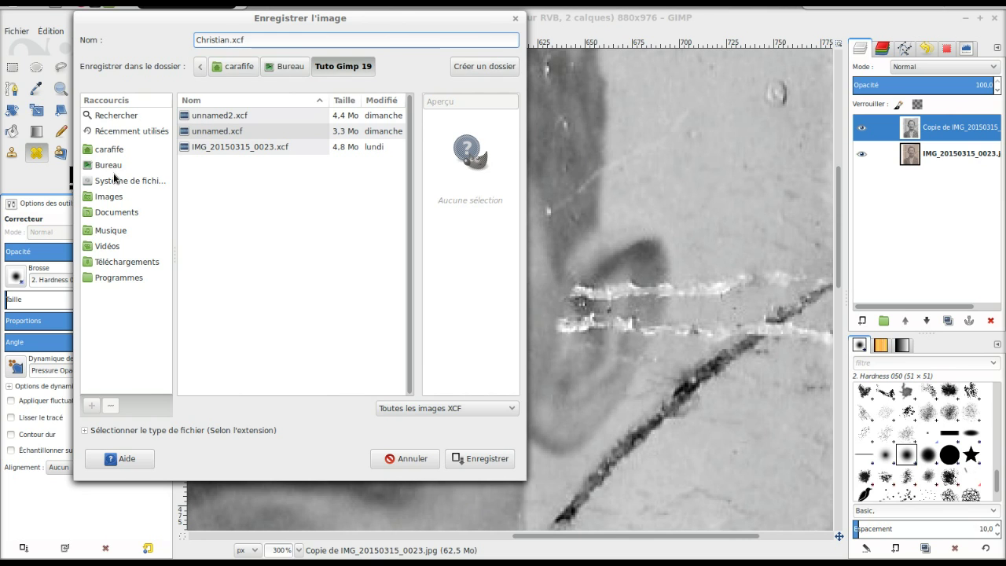
{"action": "left_click", "coordinate": [122, 169]}
{"action": "left_click", "coordinate": [497, 461]}
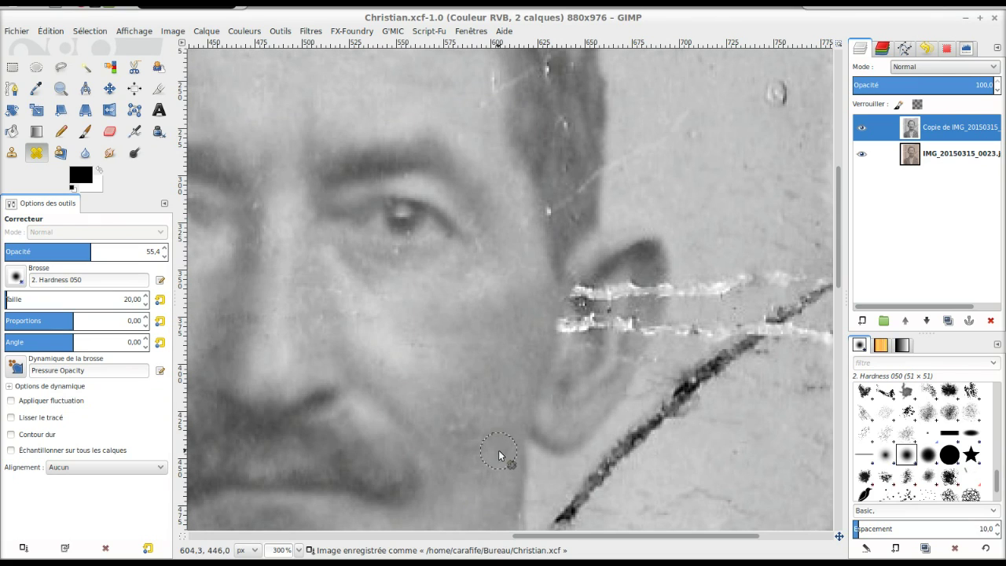
{"action": "left_click", "coordinate": [21, 34]}
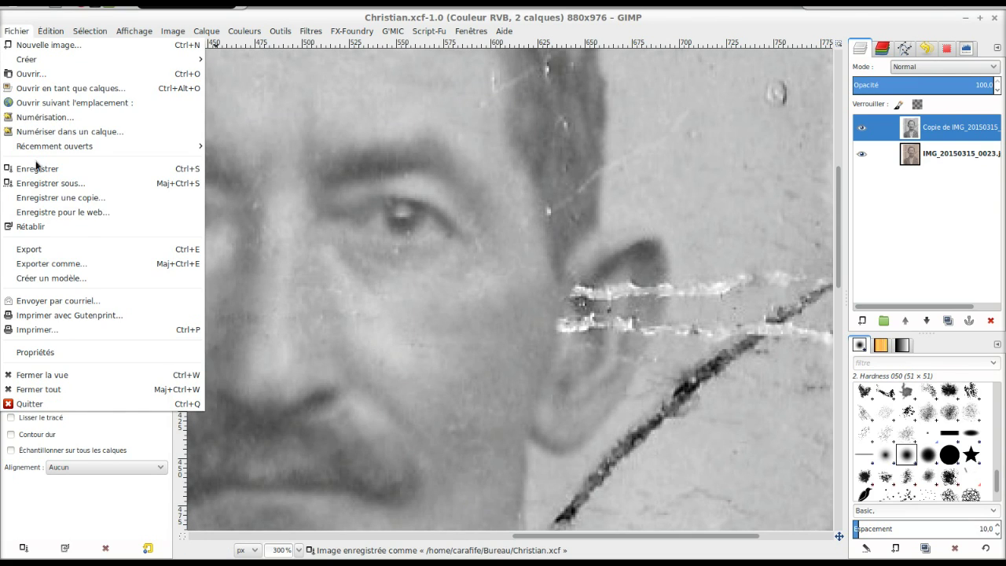
Step: Close the Fichier menu and return to the image
{"action": "left_click", "coordinate": [876, 236]}
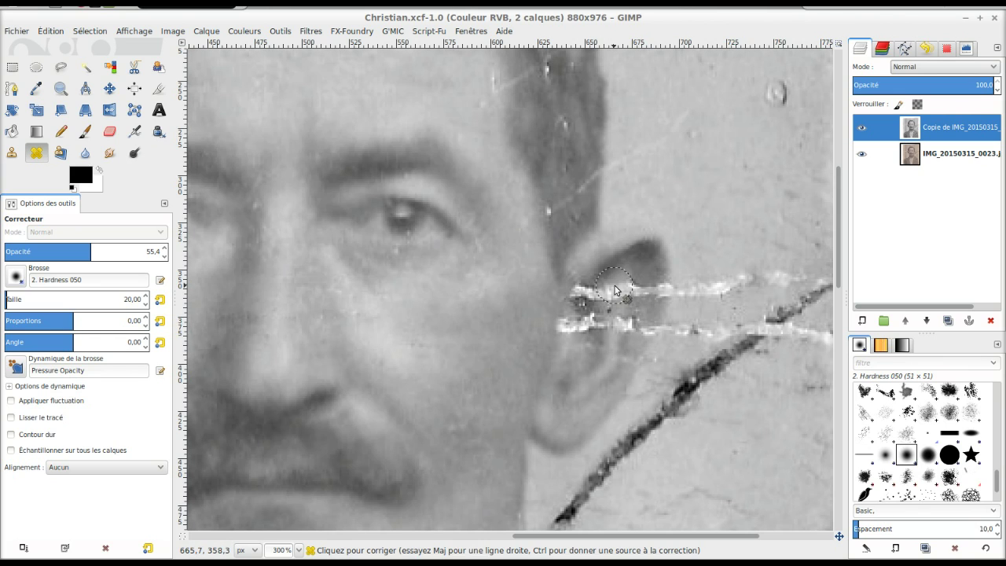
Step: Free-select a small rectangular patch of ear skin beside the upper crease line
{"action": "left_click", "coordinate": [61, 67]}
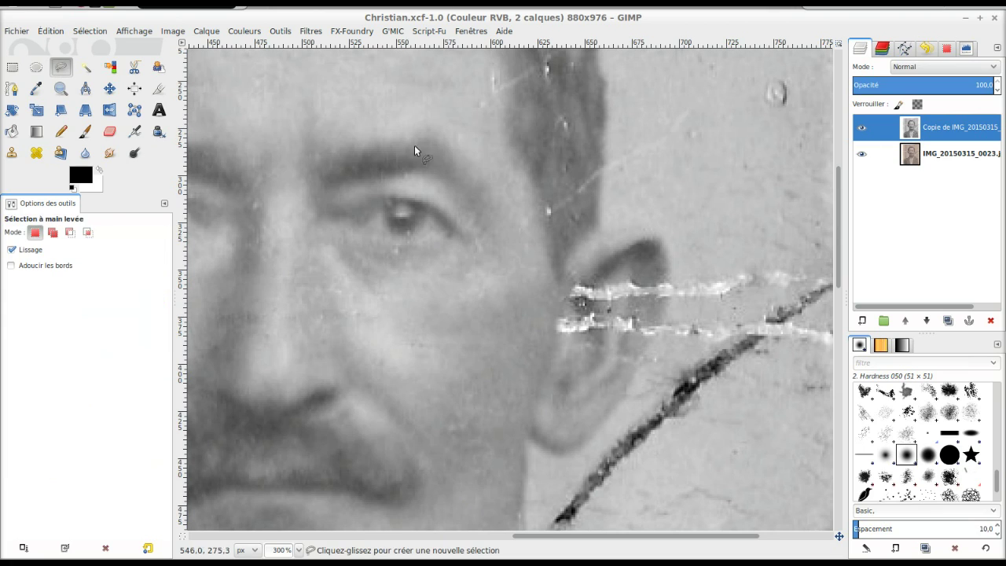
{"action": "left_click", "coordinate": [626, 279]}
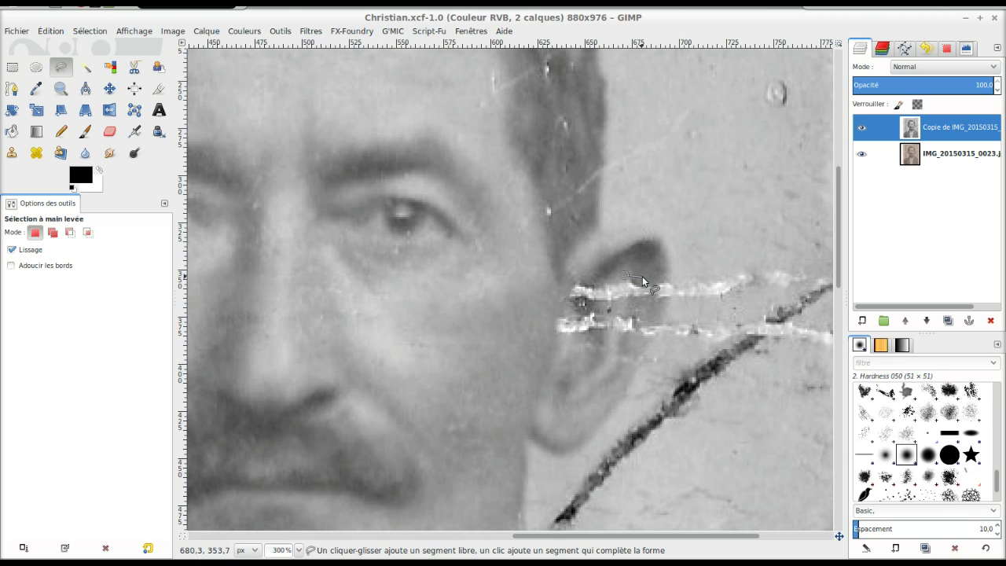
{"action": "left_click", "coordinate": [643, 275]}
{"action": "left_click", "coordinate": [669, 276]}
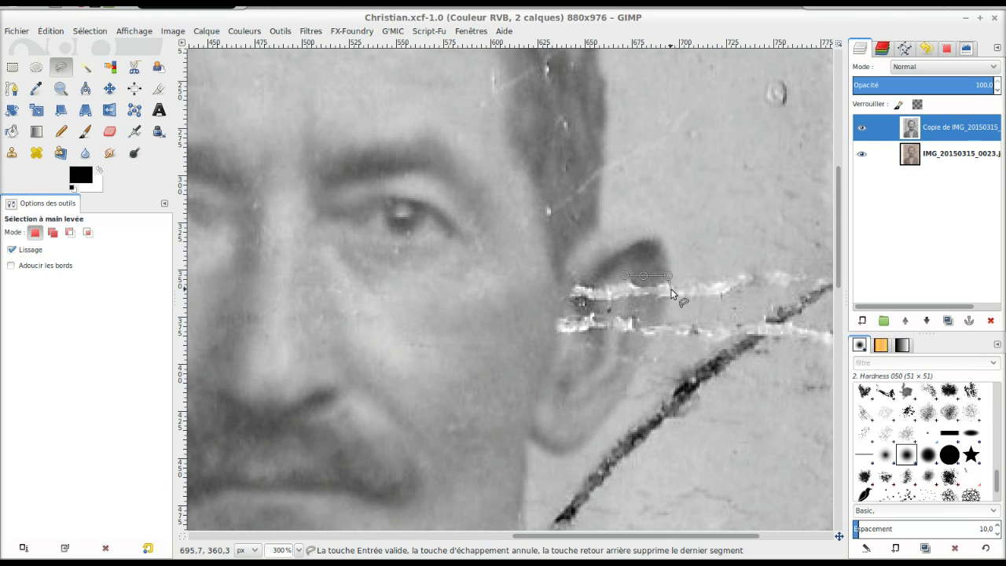
{"action": "left_click", "coordinate": [671, 289]}
{"action": "left_click", "coordinate": [668, 301]}
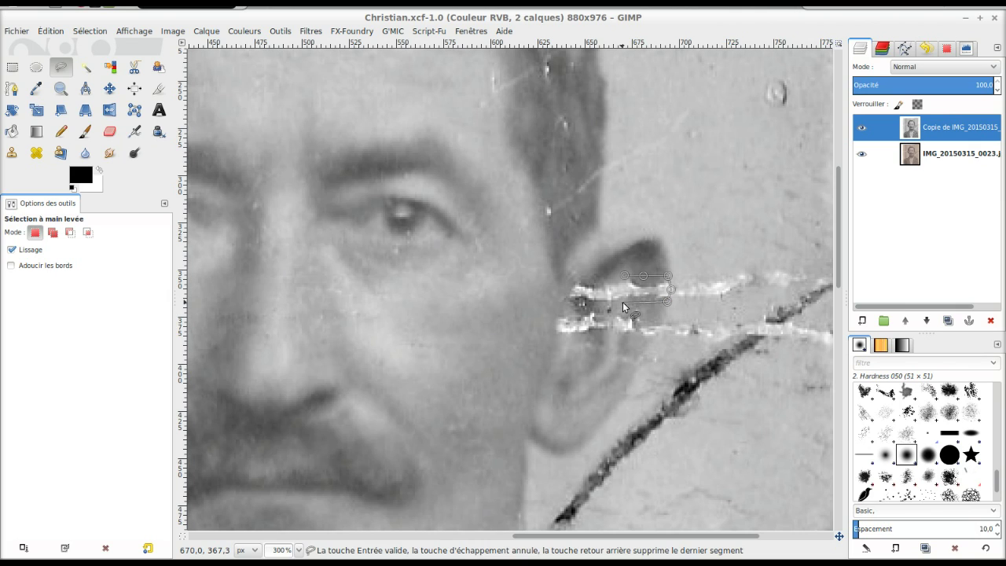
{"action": "left_click", "coordinate": [623, 302]}
{"action": "left_click", "coordinate": [625, 277]}
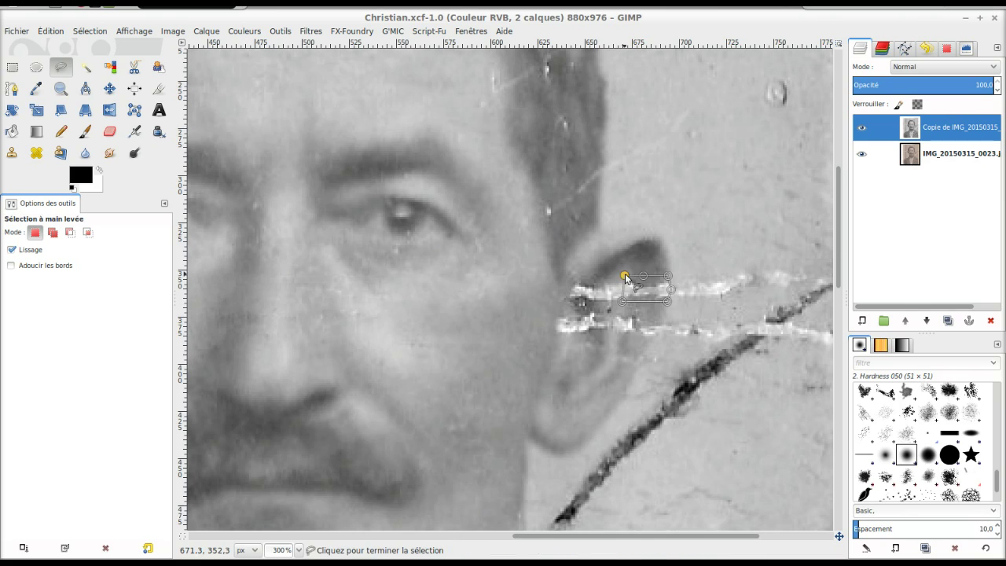
{"action": "key", "text": "Return"}
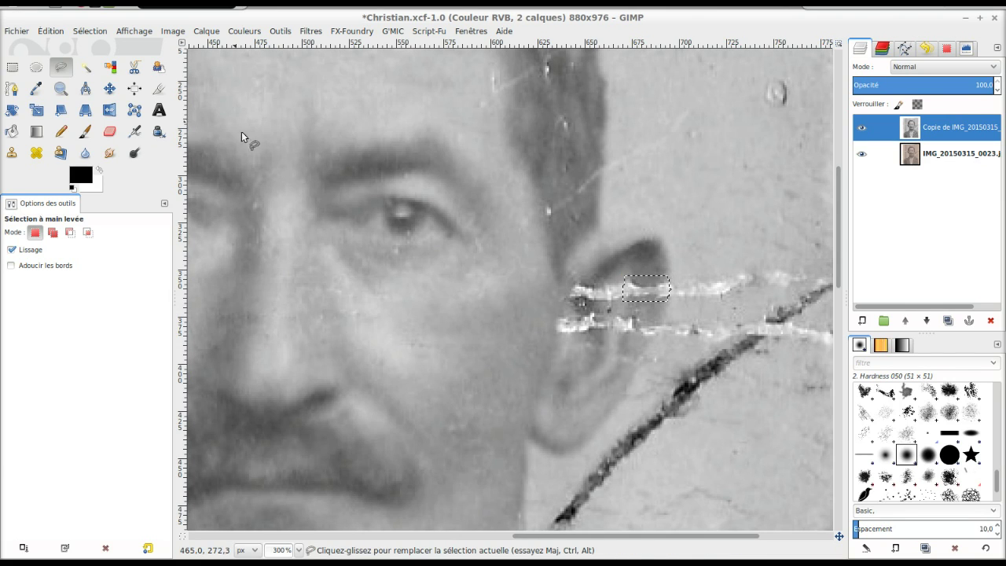
Step: Move the selection outline down over the ear crease between the two white lines
{"action": "left_click", "coordinate": [110, 89]}
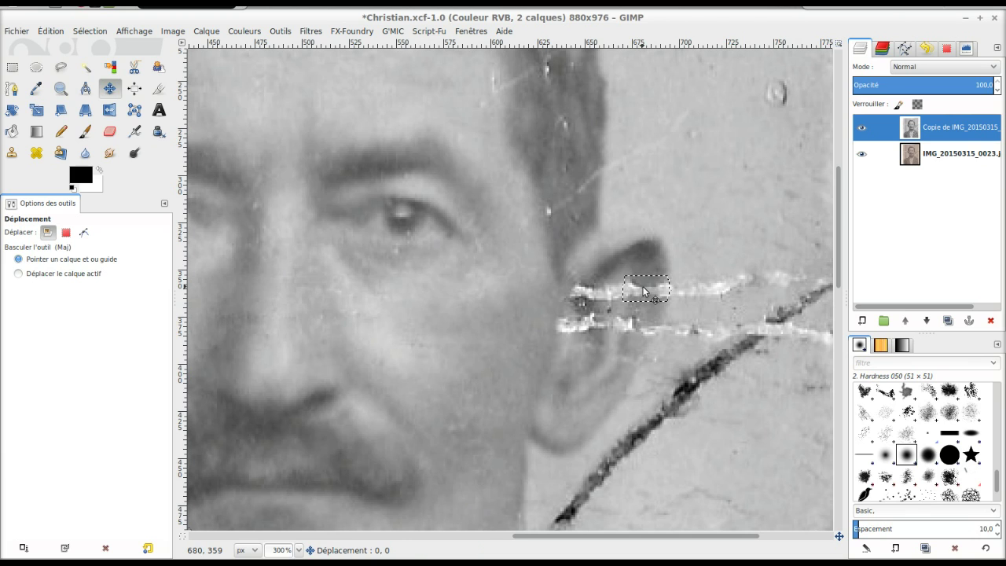
{"action": "left_click_drag", "start_coordinate": [643, 292], "coordinate": [644, 288]}
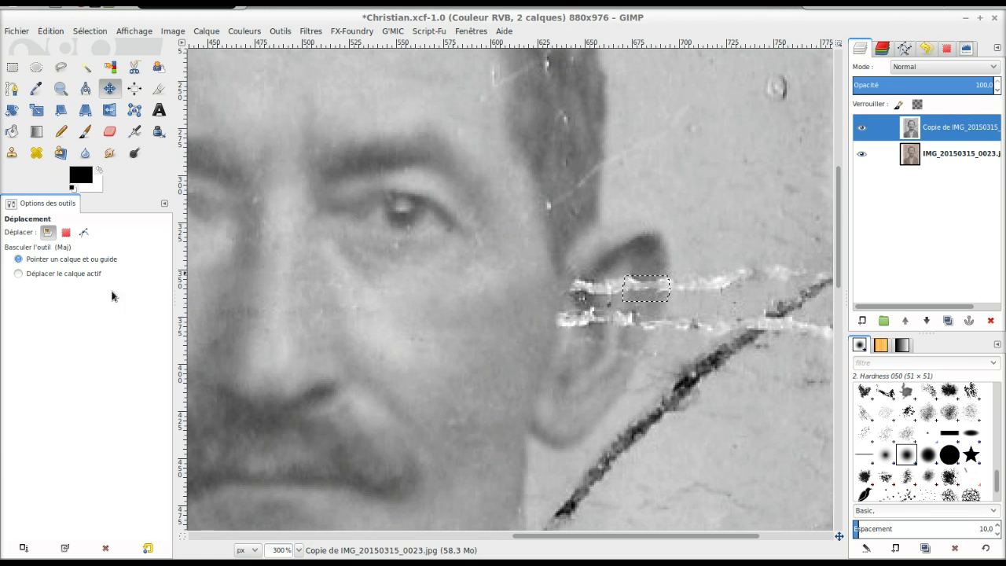
{"action": "left_click", "coordinate": [66, 232]}
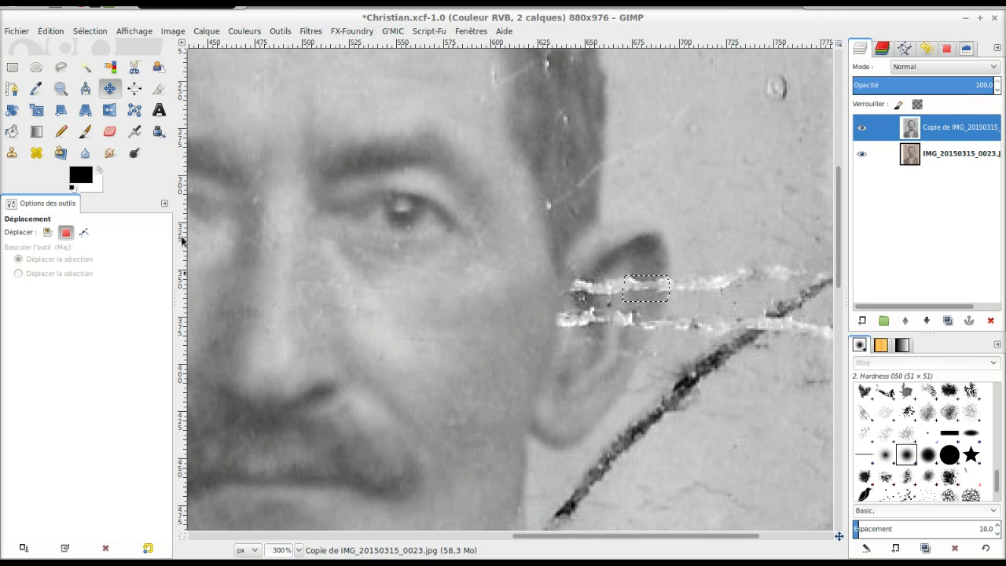
{"action": "left_click_drag", "start_coordinate": [647, 291], "coordinate": [642, 307]}
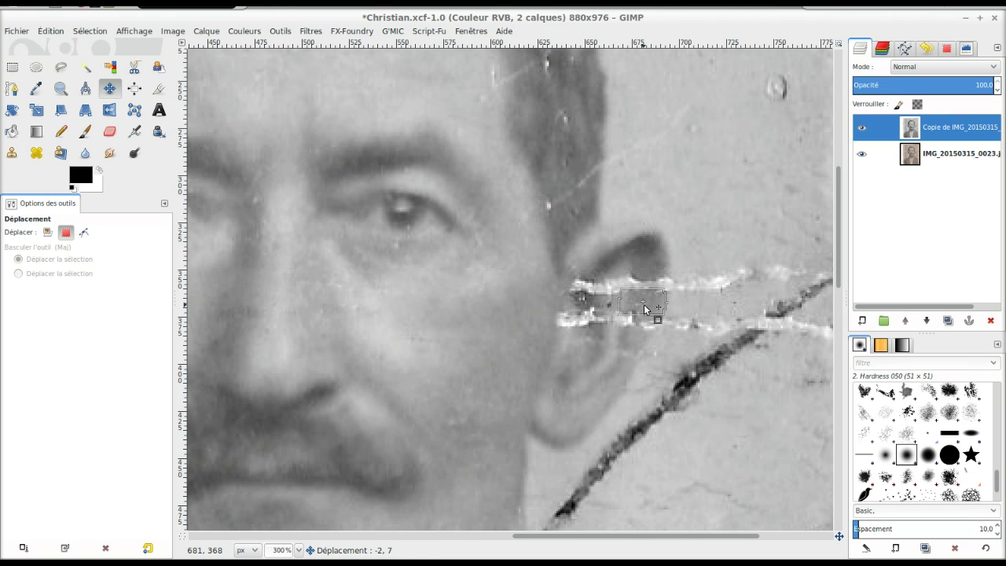
{"action": "left_click_drag", "start_coordinate": [644, 304], "coordinate": [644, 305]}
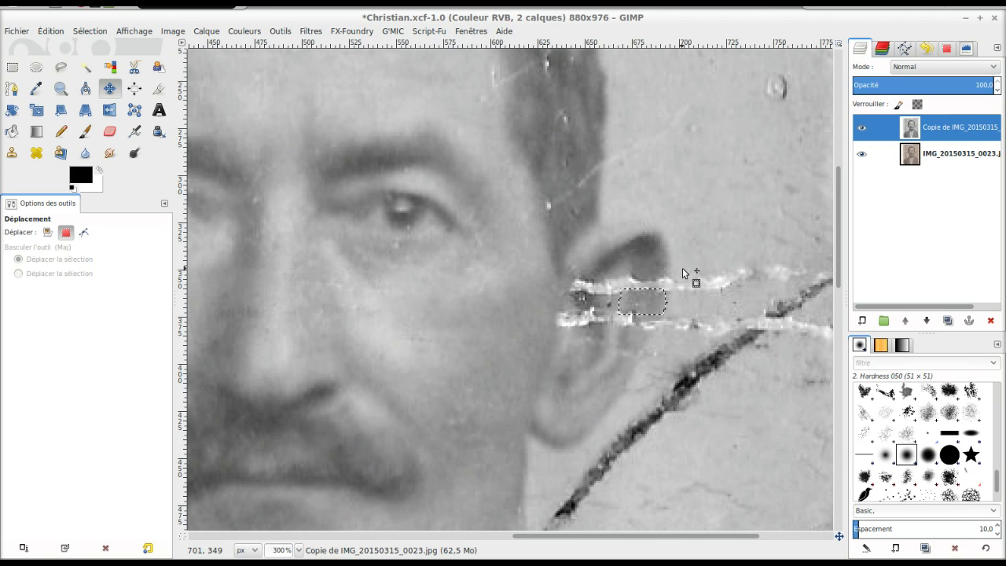
Step: Feather the patch selection by 8 px with Sélection > Adoucir
{"action": "left_click", "coordinate": [81, 31]}
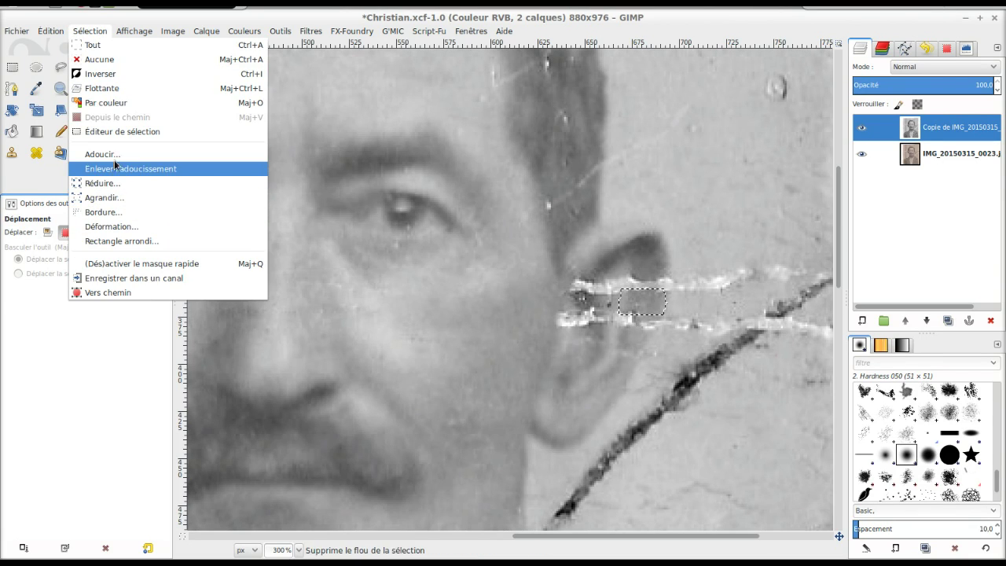
{"action": "left_click", "coordinate": [110, 155]}
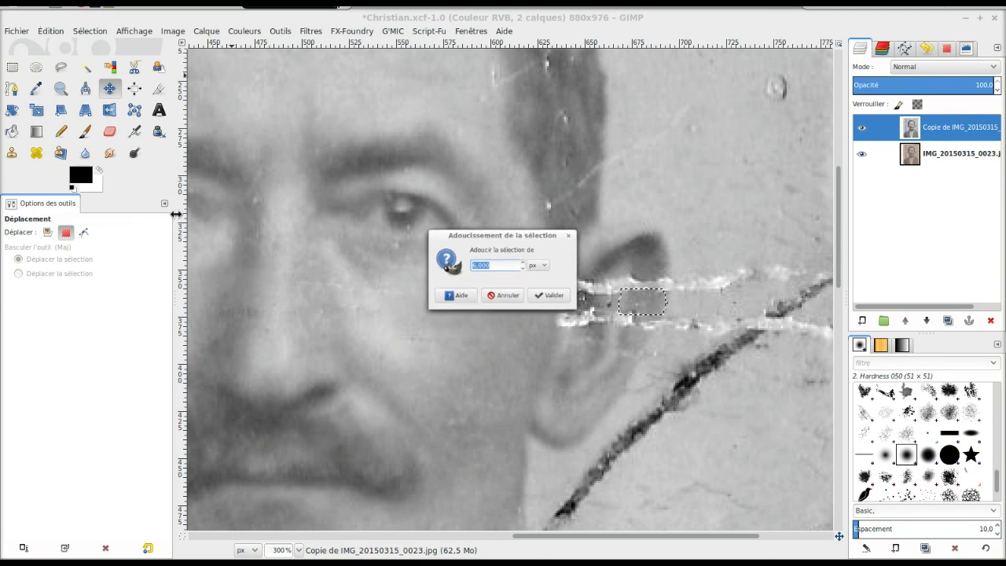
{"action": "left_click", "coordinate": [530, 262]}
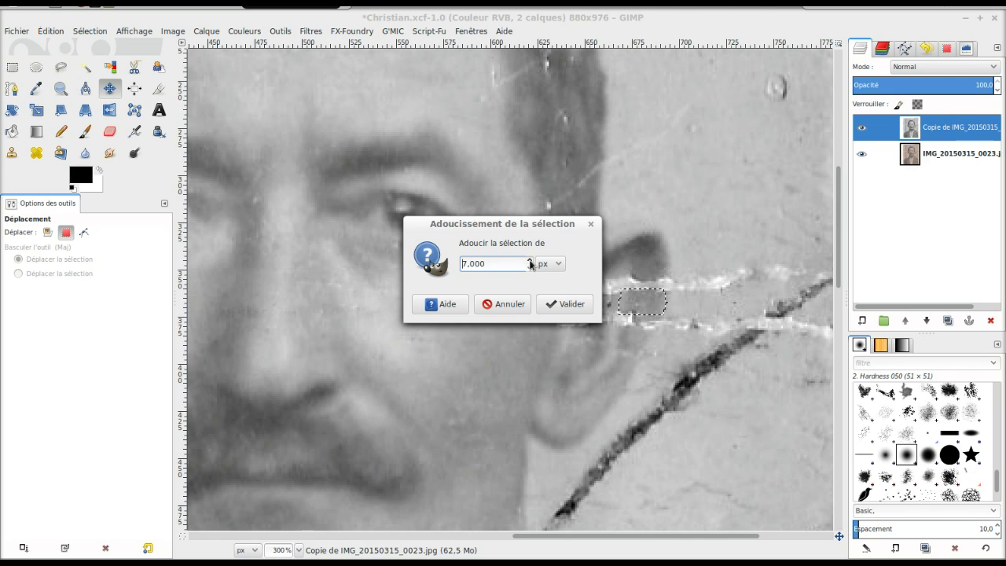
{"action": "left_click", "coordinate": [530, 261]}
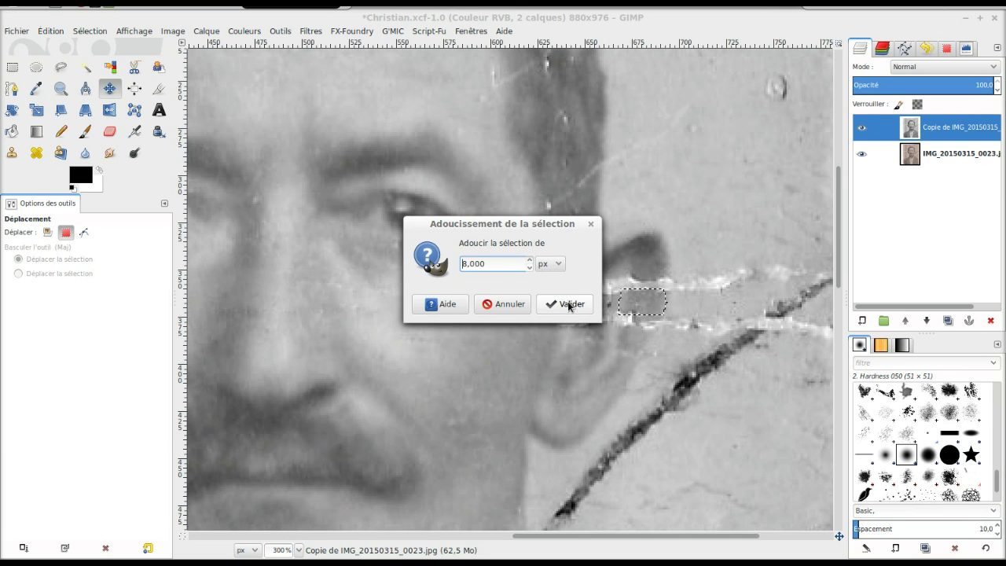
{"action": "left_click", "coordinate": [570, 304]}
Step: Copy-paste the feathered skin patch and position it over the upper ear crease
{"action": "key", "text": "ctrl+c"}
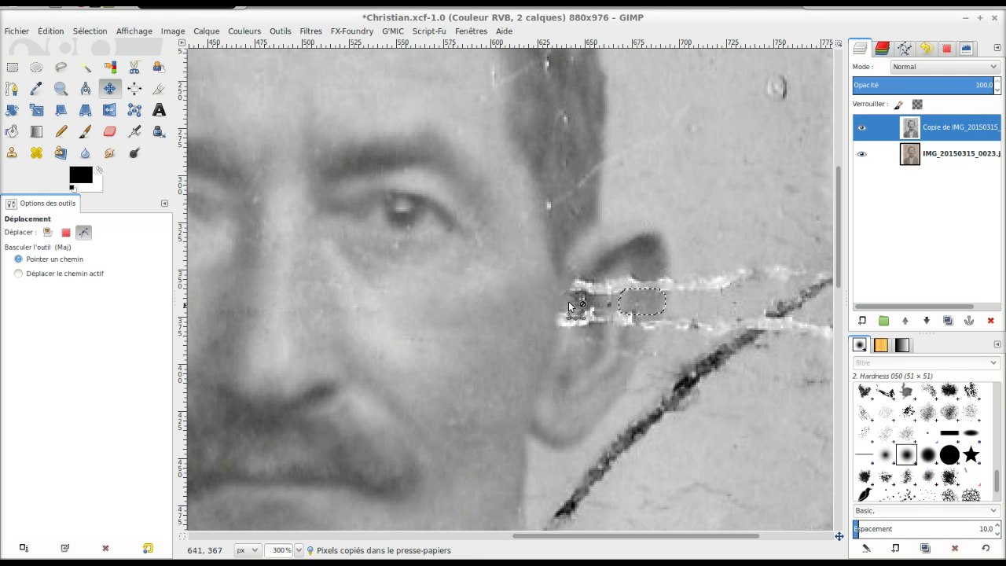
{"action": "key", "text": "ctrl+v"}
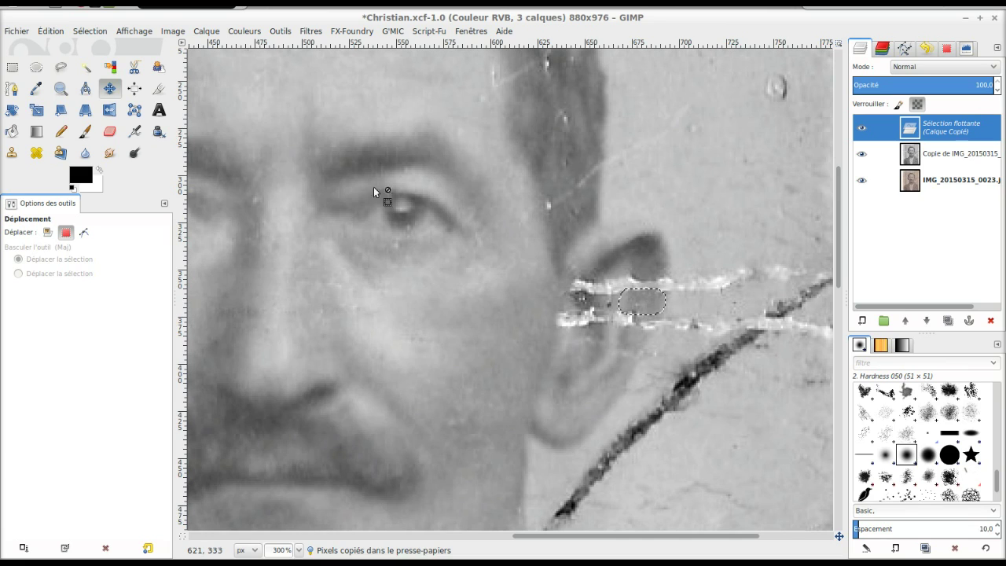
{"action": "left_click", "coordinate": [68, 68]}
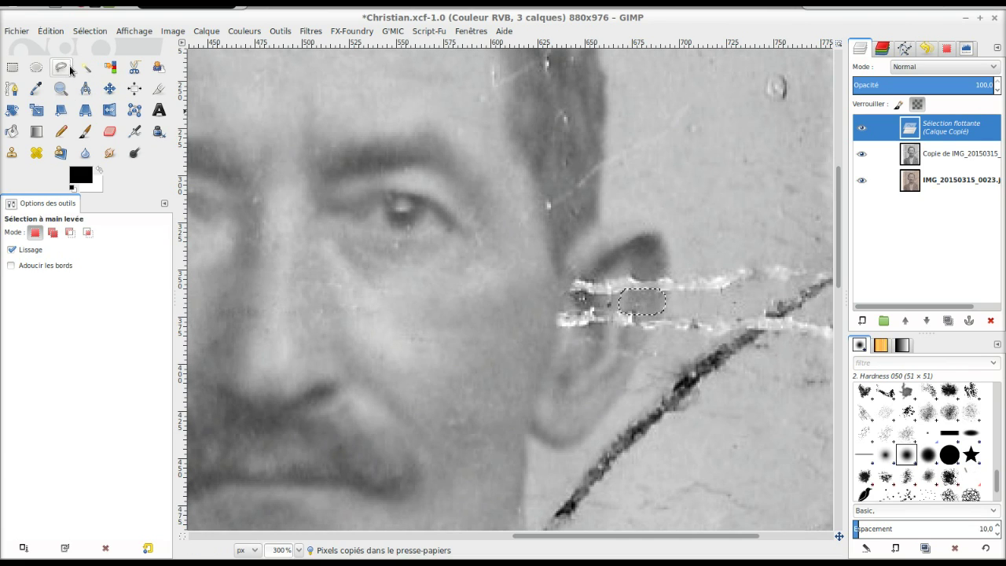
{"action": "left_click_drag", "start_coordinate": [643, 307], "coordinate": [645, 287]}
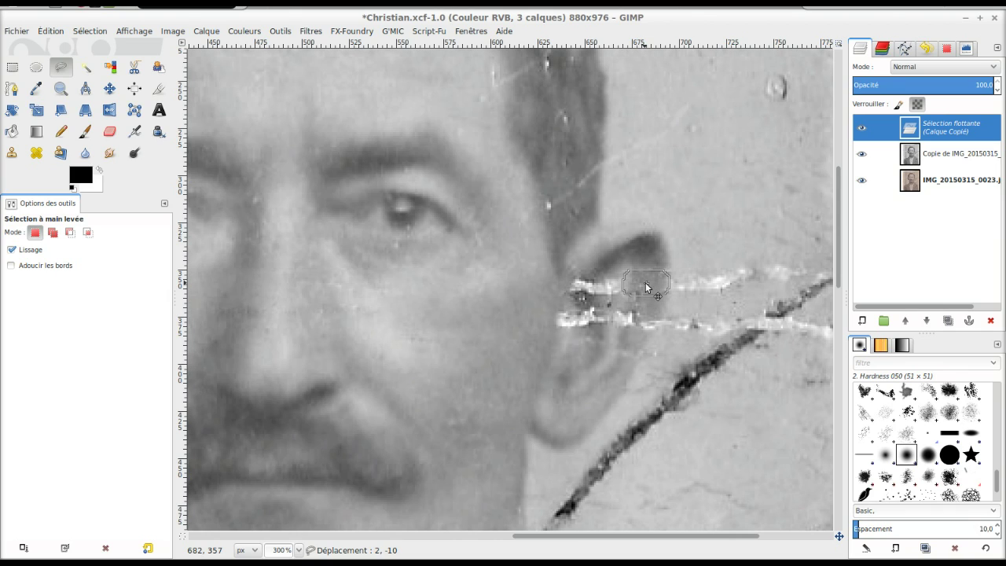
{"action": "left_click_drag", "start_coordinate": [645, 287], "coordinate": [646, 287]}
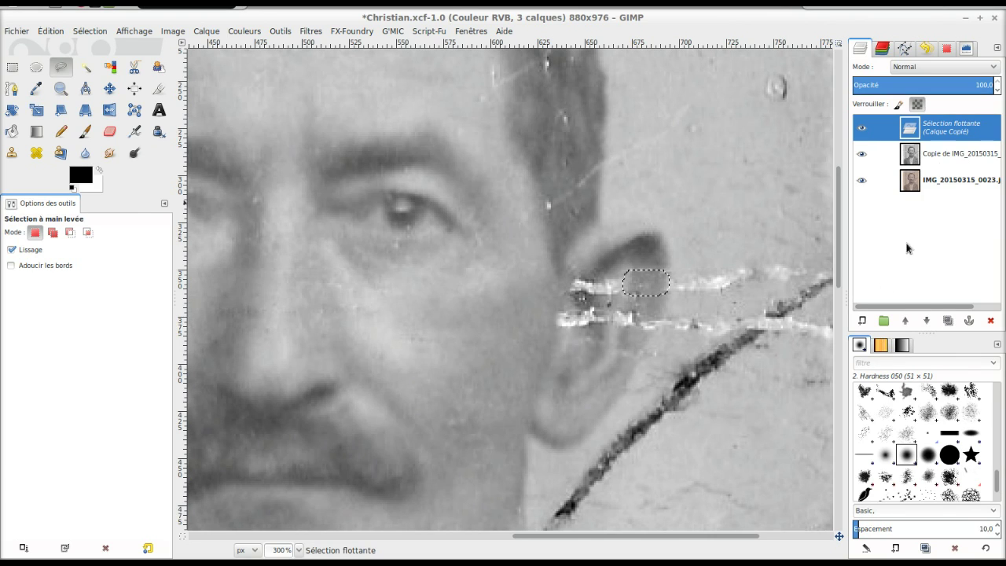
Step: Anchor the patch as a new layer and merge it down into Calque Copié
{"action": "left_click", "coordinate": [862, 320]}
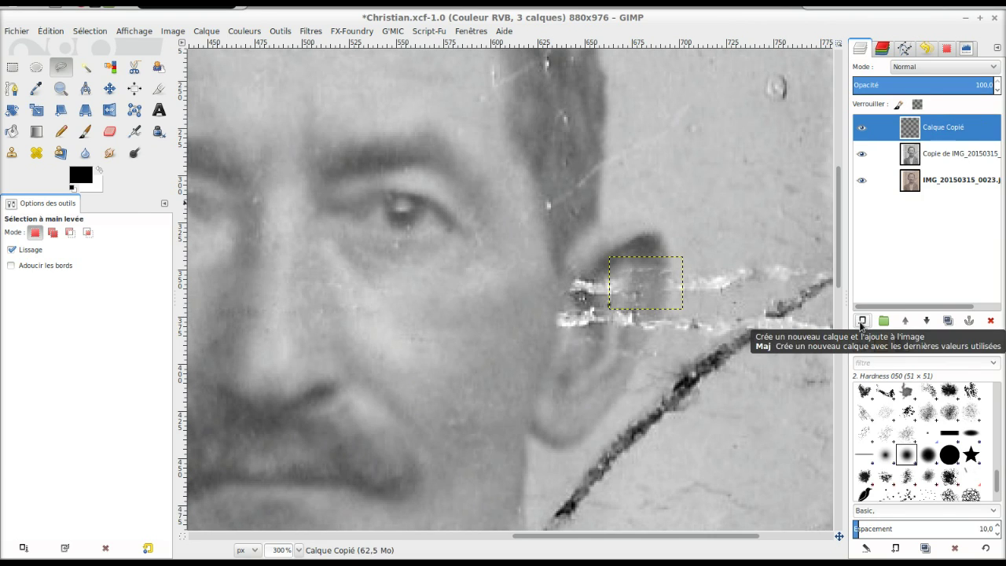
{"action": "left_click", "coordinate": [952, 155]}
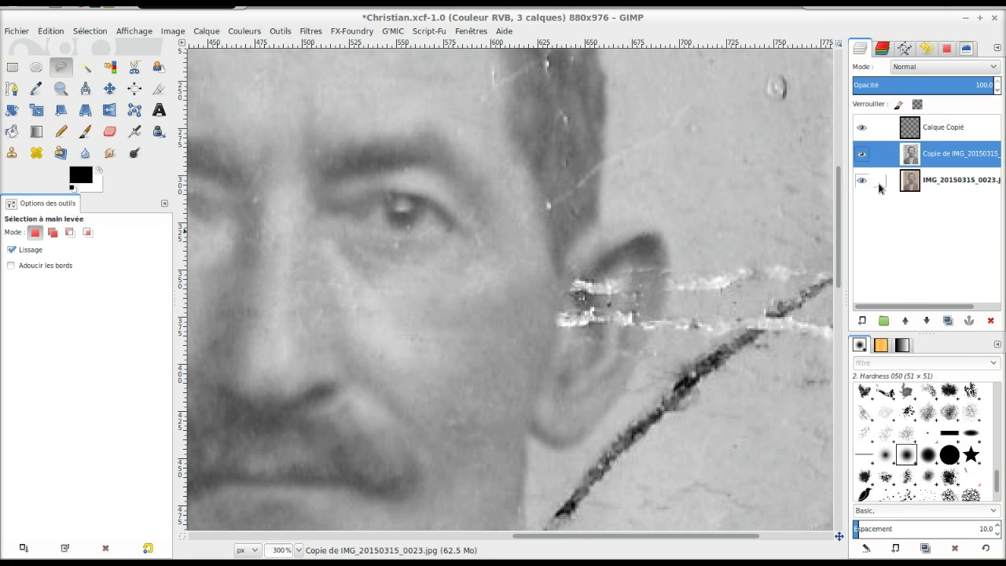
{"action": "right_click", "coordinate": [959, 127]}
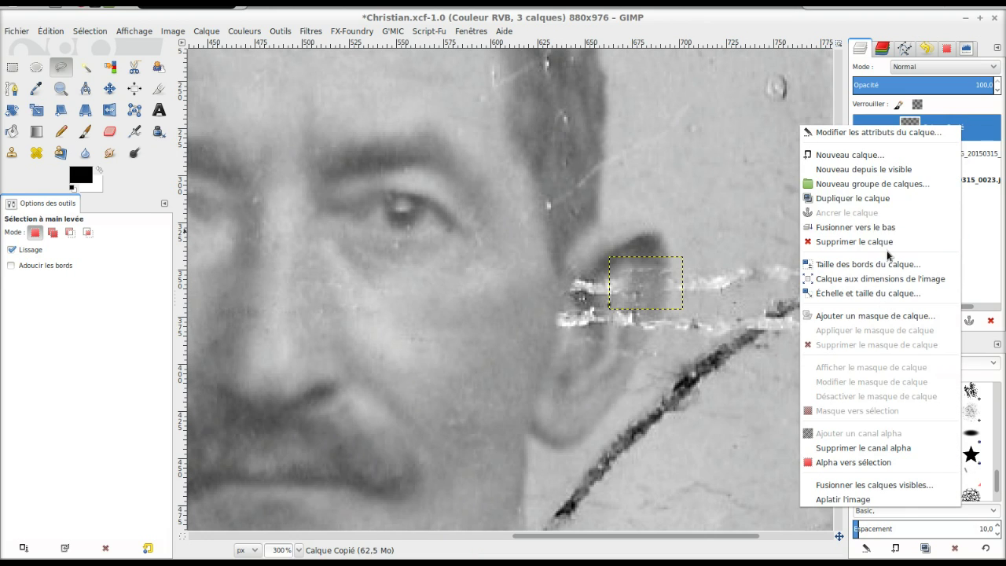
{"action": "left_click", "coordinate": [884, 228]}
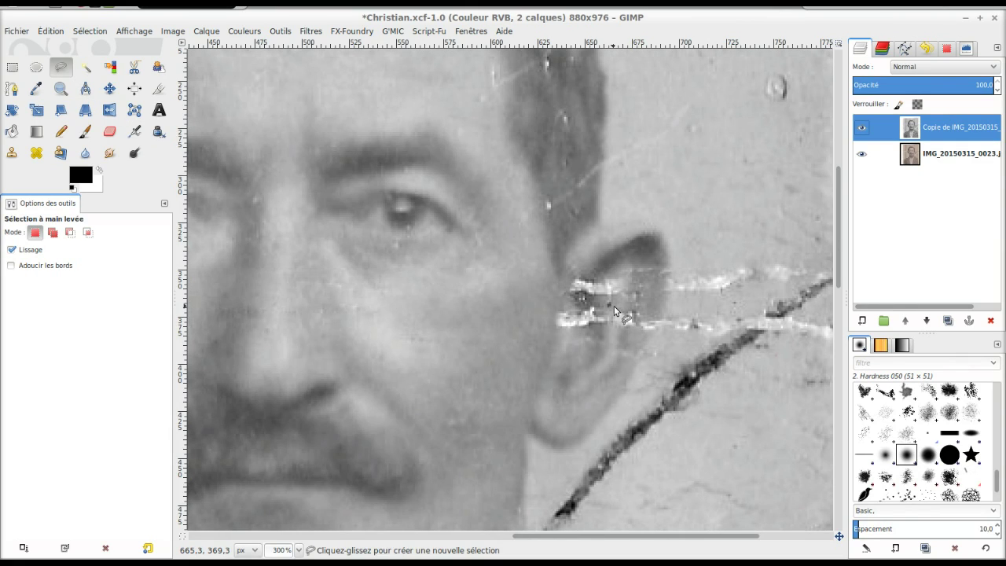
Step: Free-select a small area over the lower ear crease
{"action": "left_click_drag", "start_coordinate": [614, 305], "coordinate": [628, 306]}
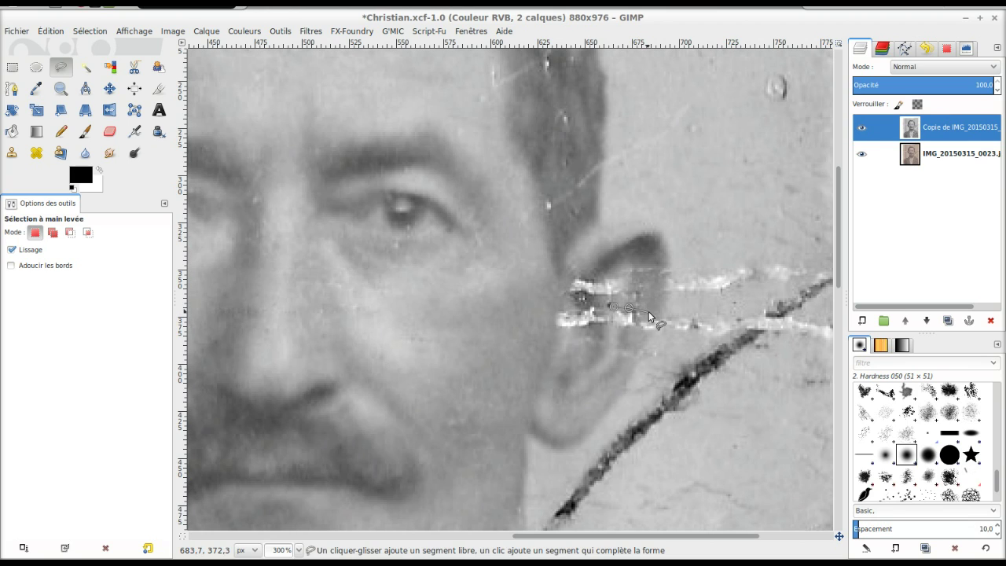
{"action": "left_click", "coordinate": [648, 312]}
{"action": "left_click", "coordinate": [659, 314]}
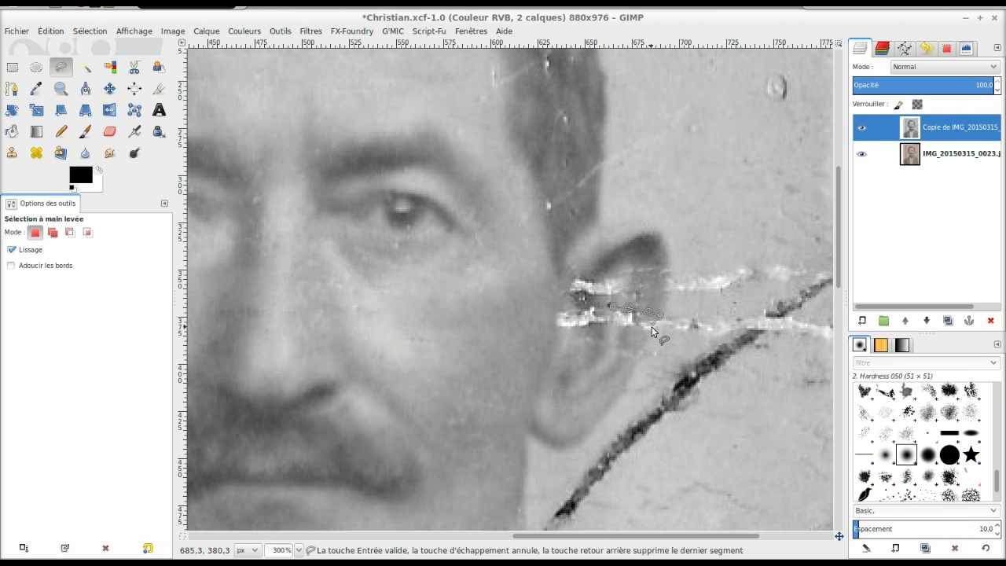
{"action": "left_click", "coordinate": [651, 332]}
{"action": "left_click", "coordinate": [611, 329]}
{"action": "left_click", "coordinate": [613, 309]}
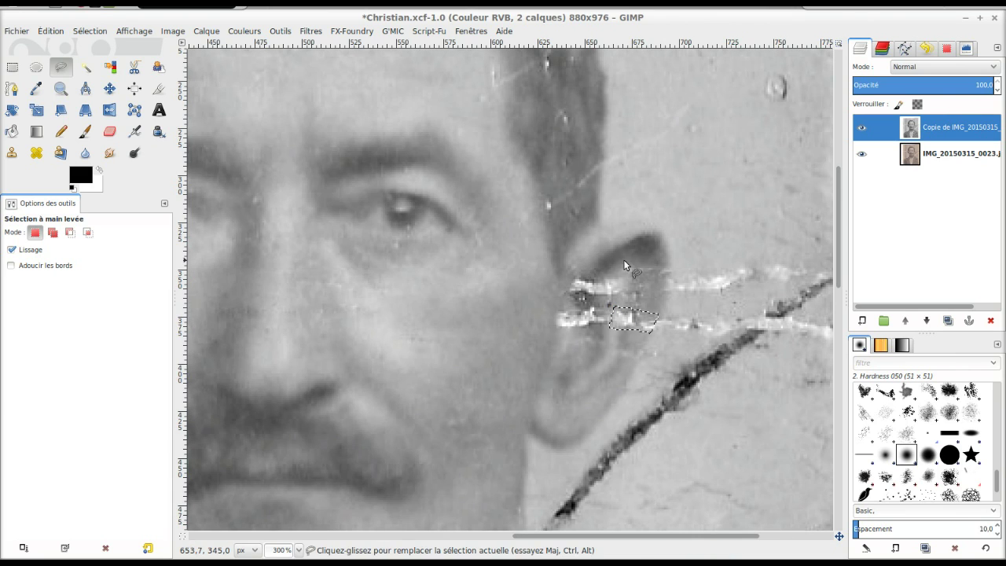
Step: Shift the selection outline down onto clean ear skin just below the crease
{"action": "left_click", "coordinate": [109, 89]}
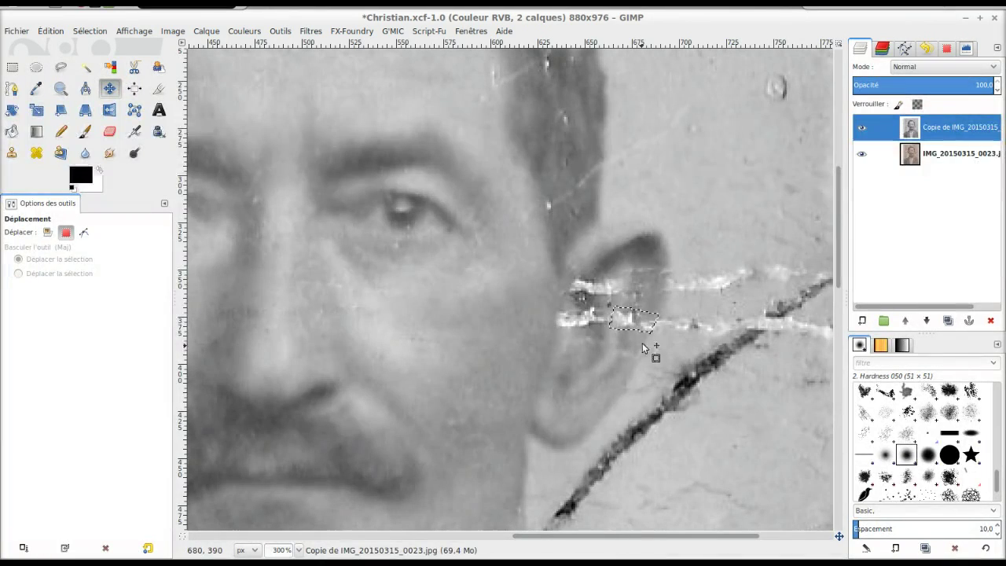
{"action": "left_click_drag", "start_coordinate": [635, 321], "coordinate": [627, 336]}
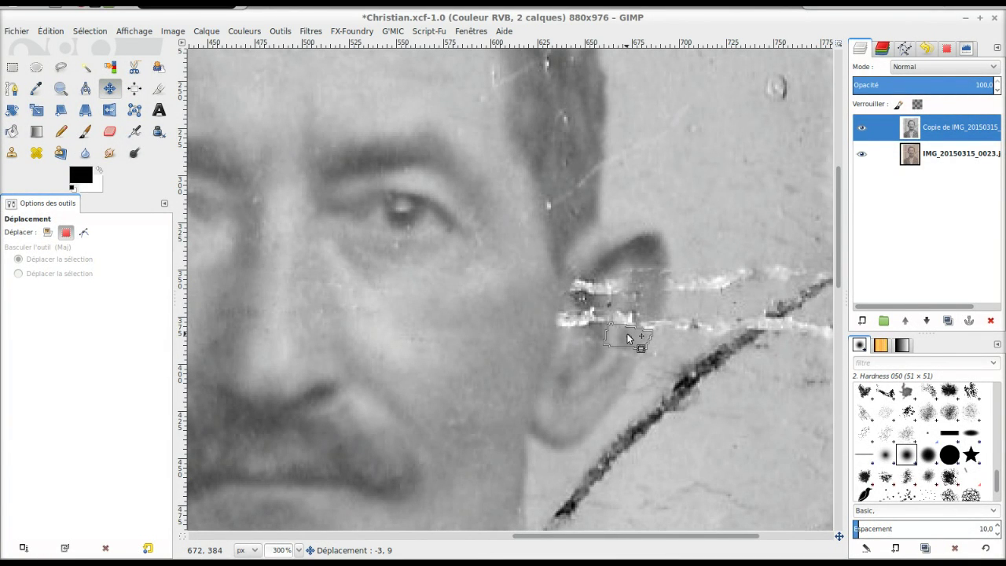
{"action": "left_click_drag", "start_coordinate": [627, 336], "coordinate": [627, 337]}
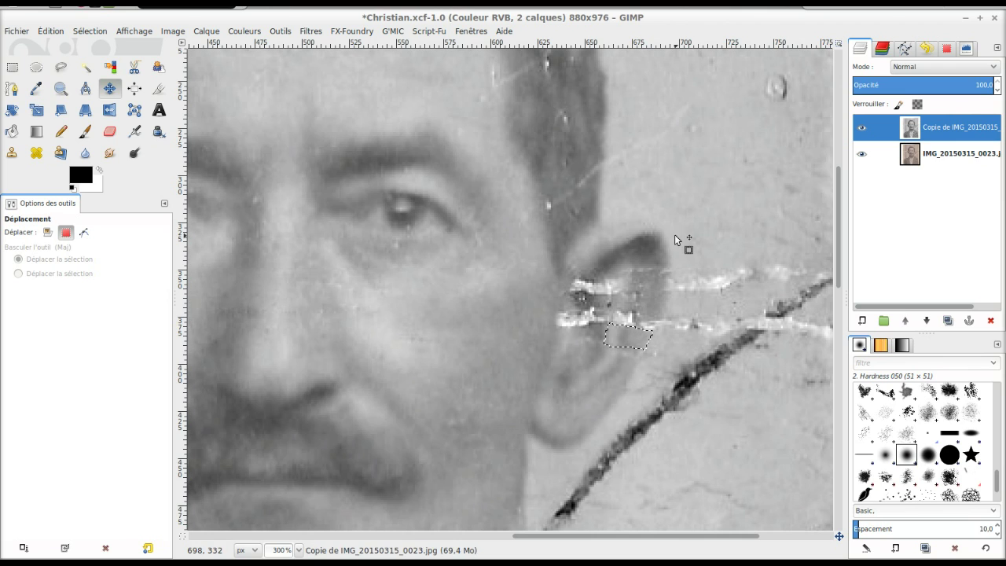
{"action": "left_click", "coordinate": [91, 32]}
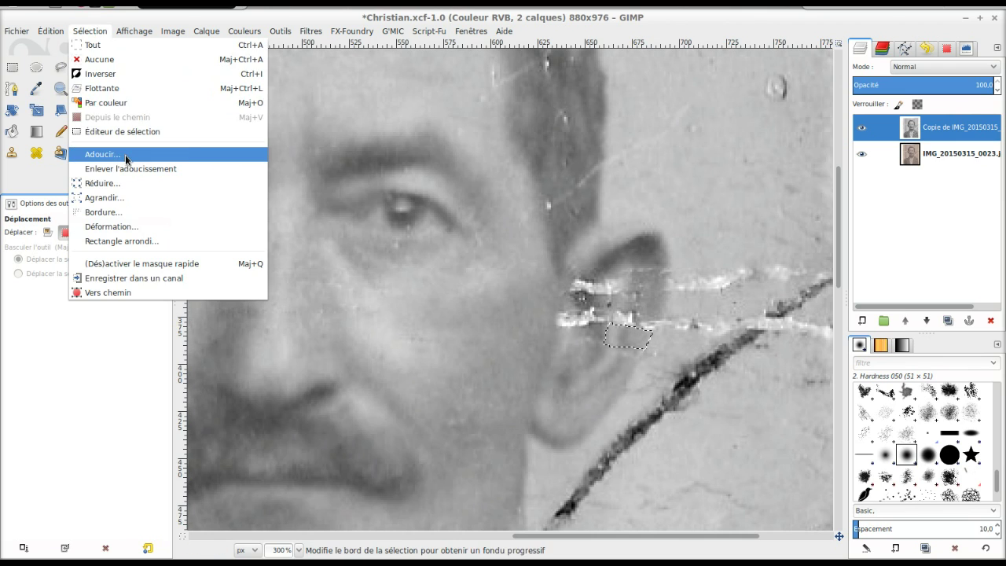
Step: Feather the selection by 8 px and copy-paste the clean skin
{"action": "left_click", "coordinate": [126, 154]}
{"action": "left_click", "coordinate": [574, 304]}
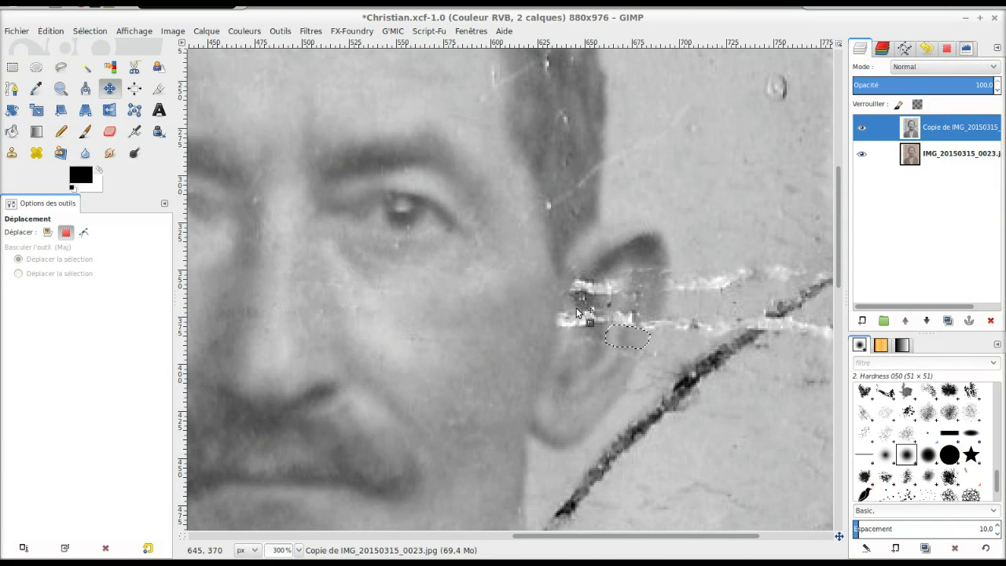
{"action": "key", "text": "ctrl+c"}
{"action": "key", "text": "ctrl+v"}
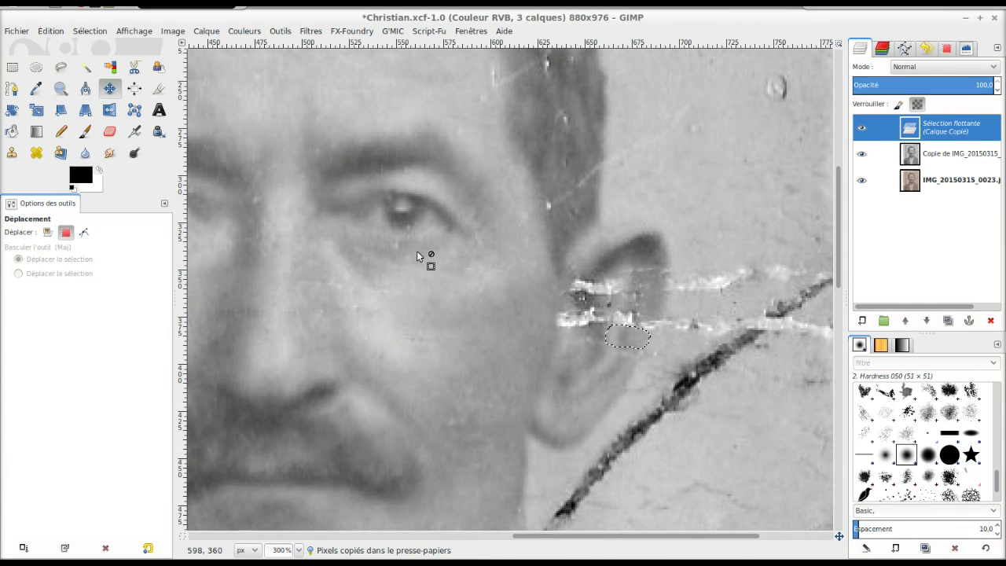
Step: Place the pasted patch over the lower crease and anchor it as a new Calque Copié layer
{"action": "left_click", "coordinate": [63, 67]}
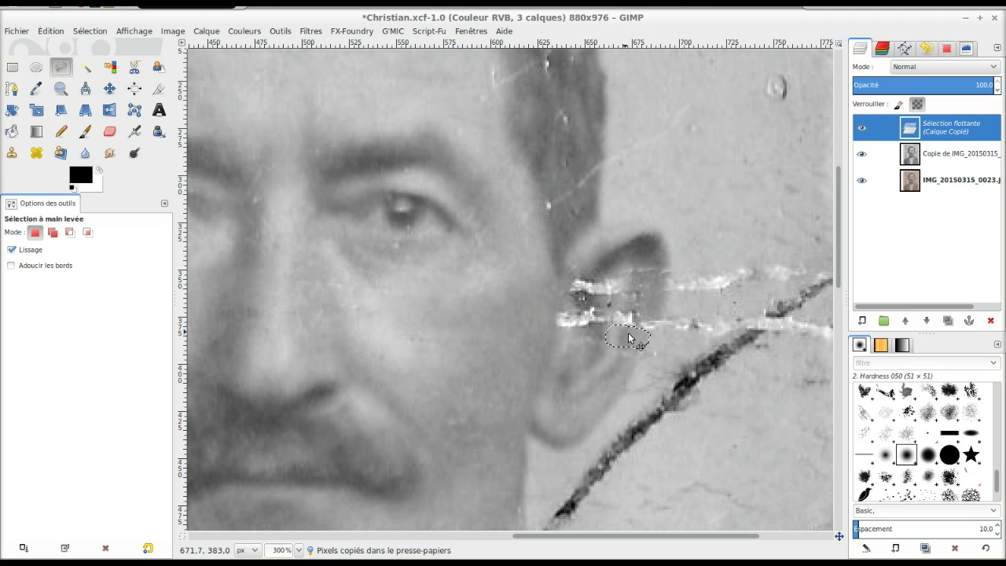
{"action": "left_click_drag", "start_coordinate": [629, 328], "coordinate": [635, 324]}
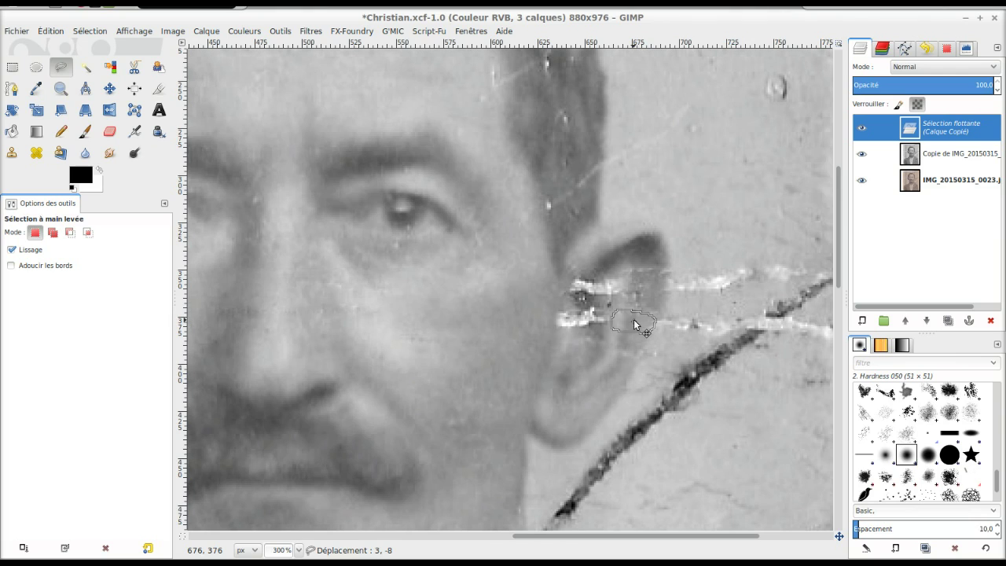
{"action": "left_click_drag", "start_coordinate": [635, 324], "coordinate": [635, 322]}
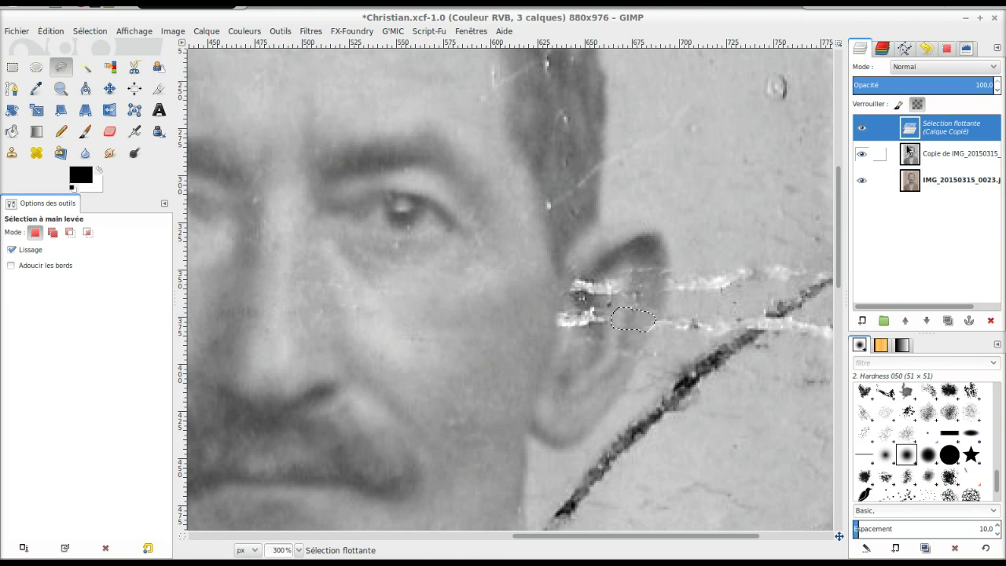
{"action": "left_click", "coordinate": [863, 321]}
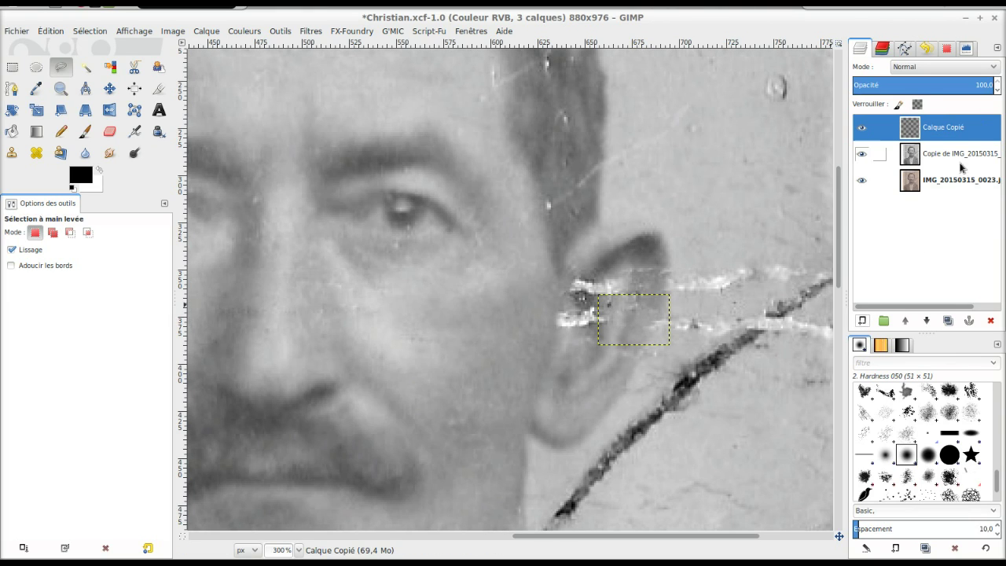
{"action": "left_click", "coordinate": [879, 154]}
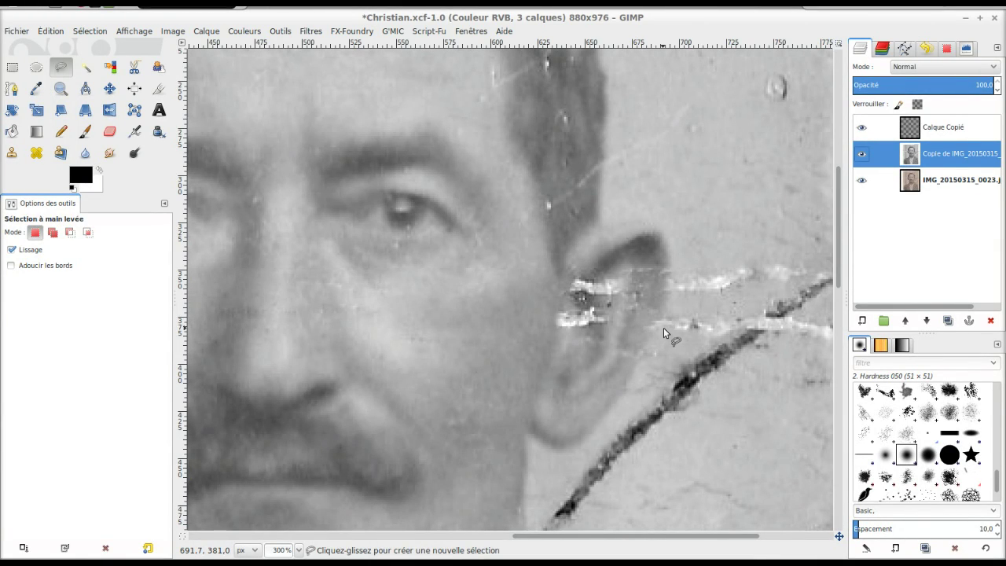
Step: Merge the lower-crease patch layer down into the photo copy
{"action": "left_click", "coordinate": [939, 127]}
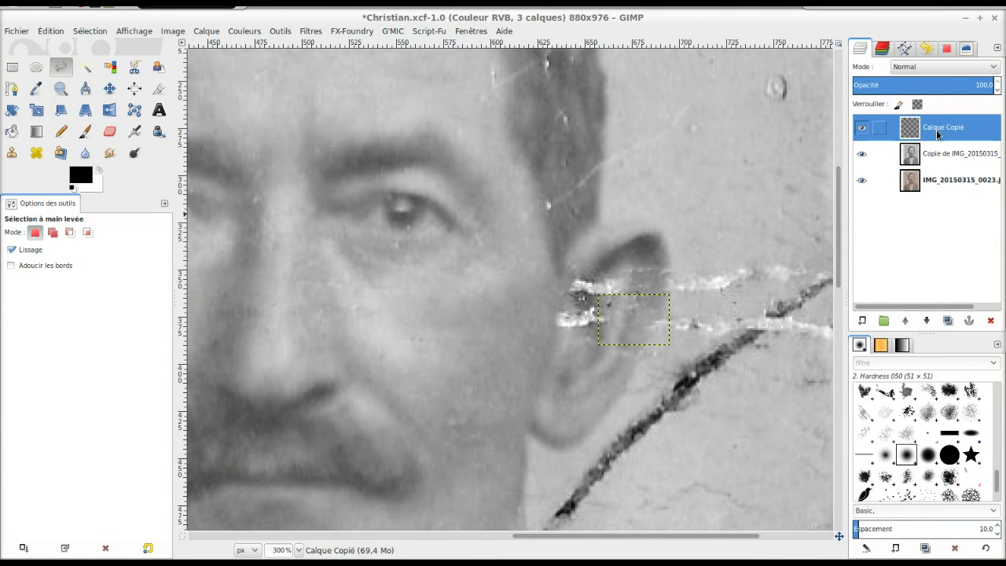
{"action": "right_click", "coordinate": [936, 131]}
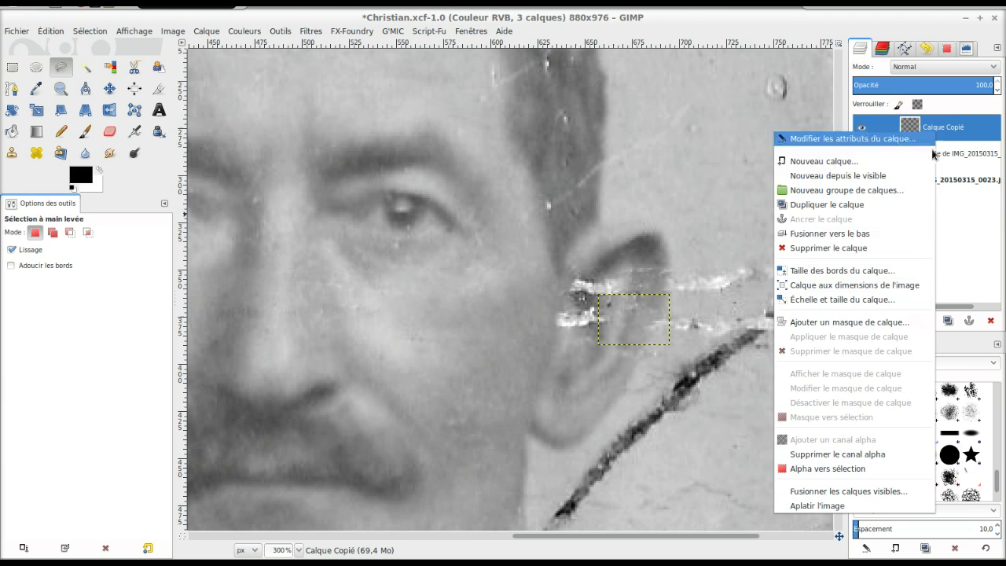
{"action": "left_click", "coordinate": [894, 233]}
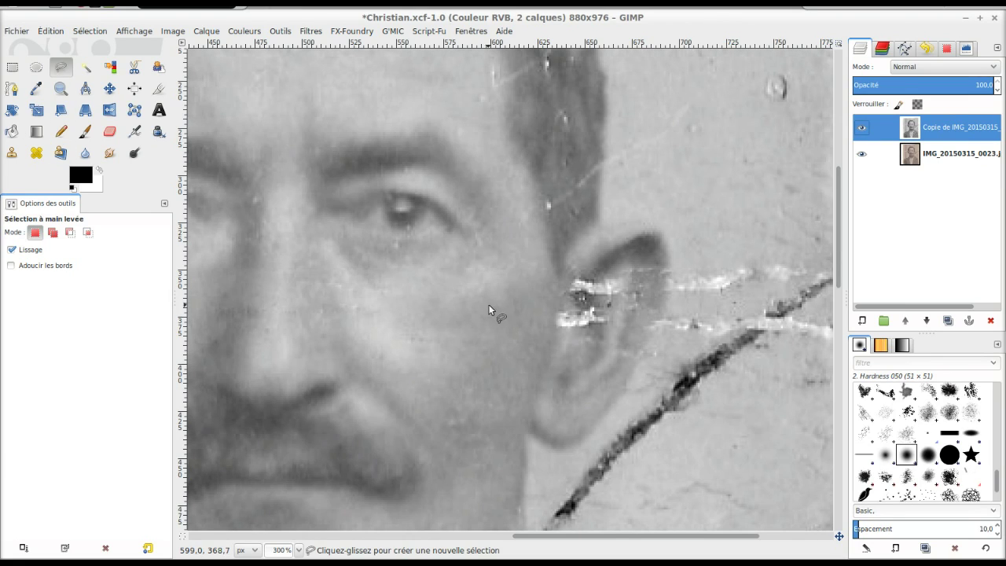
Step: Free-select the left end of the crease near the cheek
{"action": "left_click", "coordinate": [559, 305]}
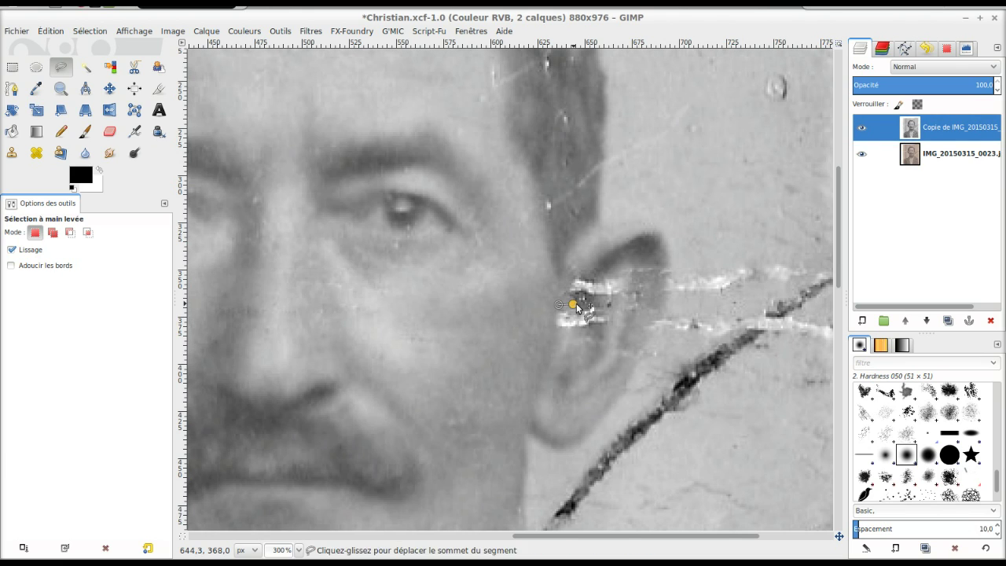
{"action": "left_click", "coordinate": [576, 304]}
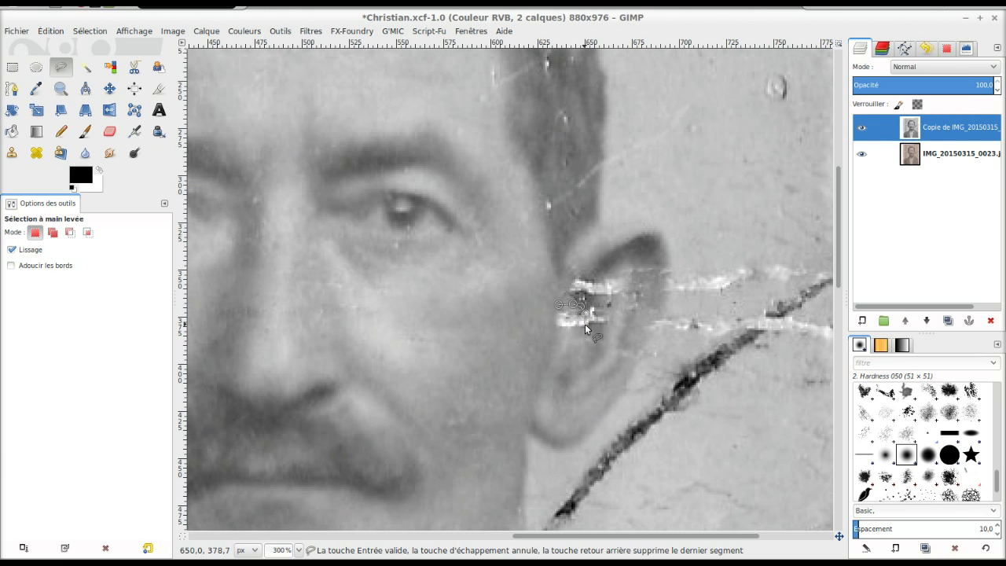
{"action": "left_click", "coordinate": [589, 329]}
{"action": "left_click", "coordinate": [560, 306]}
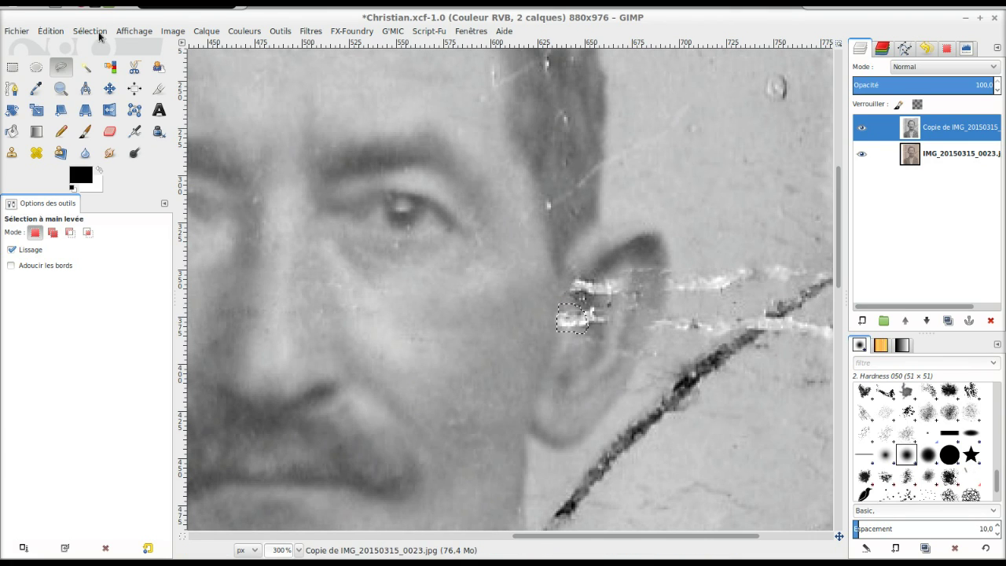
Step: Move the selection outline down onto clean skin below the crease
{"action": "left_click", "coordinate": [111, 89]}
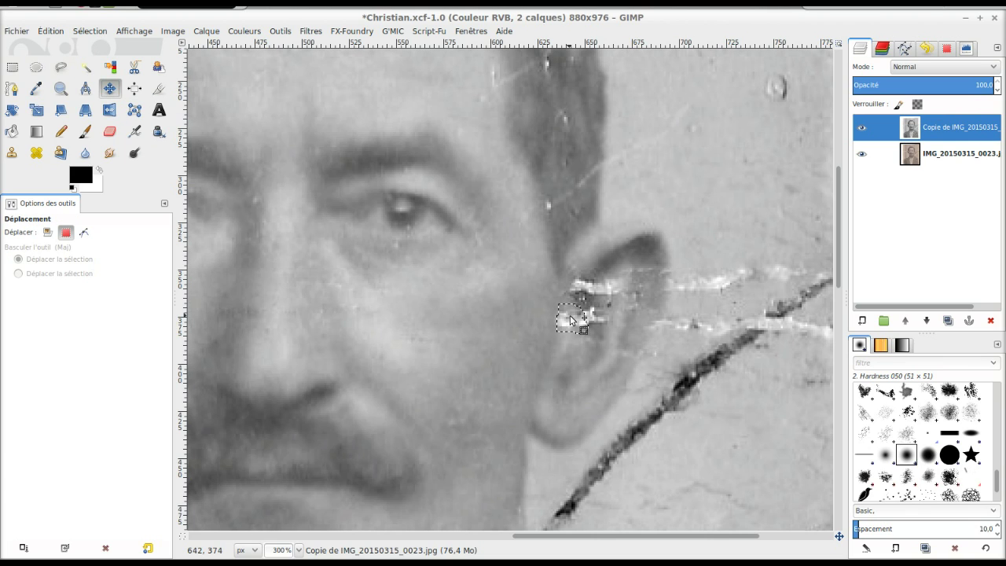
{"action": "left_click", "coordinate": [62, 68]}
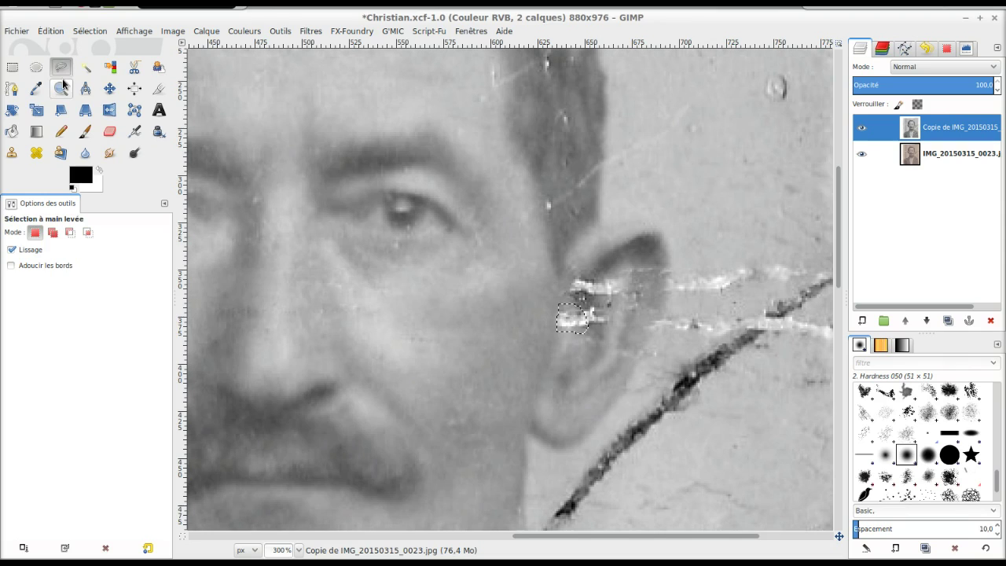
{"action": "left_click", "coordinate": [110, 89]}
{"action": "left_click_drag", "start_coordinate": [568, 320], "coordinate": [567, 336]}
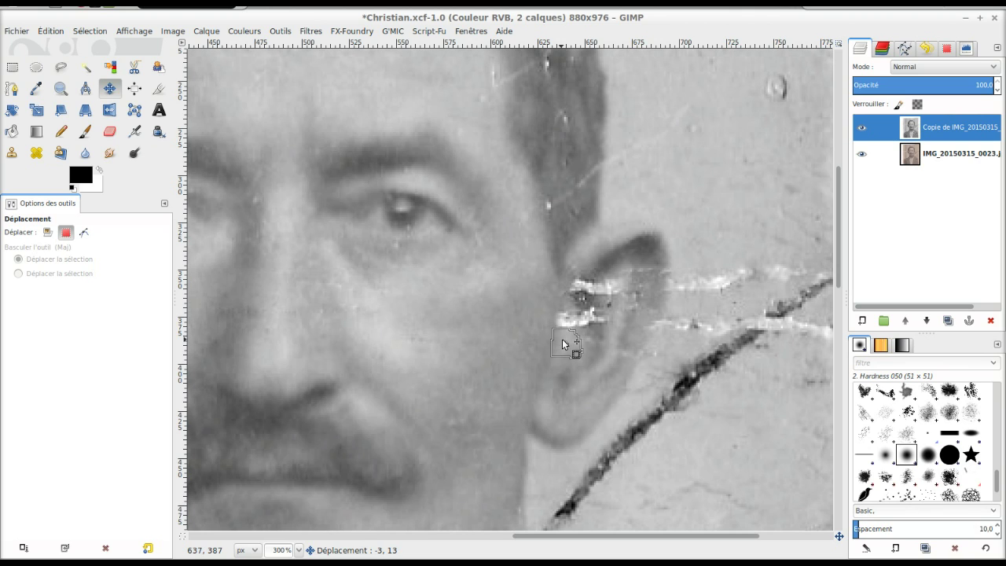
{"action": "left_click_drag", "start_coordinate": [566, 339], "coordinate": [564, 340]}
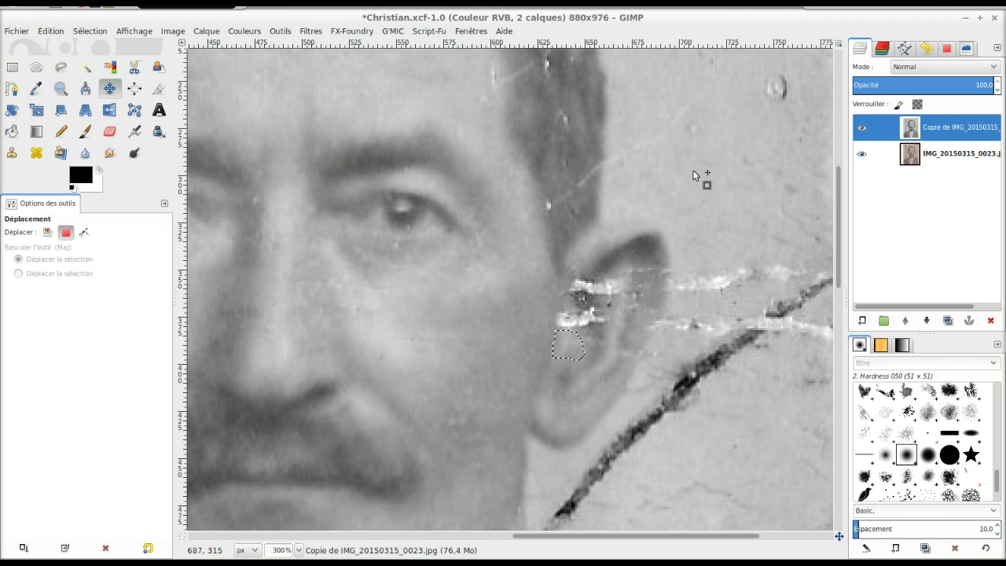
{"action": "left_click", "coordinate": [99, 33]}
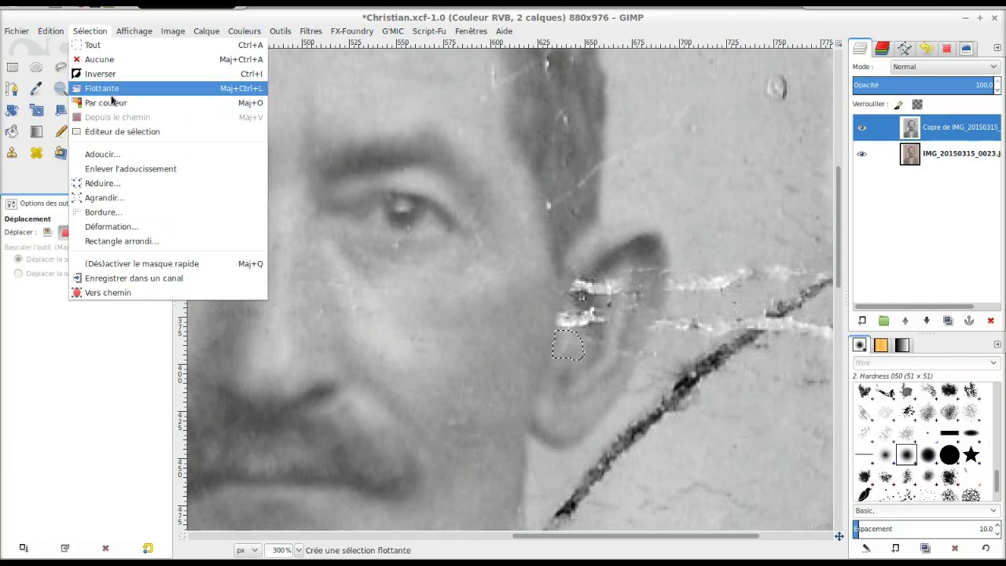
Step: Feather the selection and copy-paste the skin patch
{"action": "left_click", "coordinate": [102, 152]}
{"action": "left_click", "coordinate": [566, 305]}
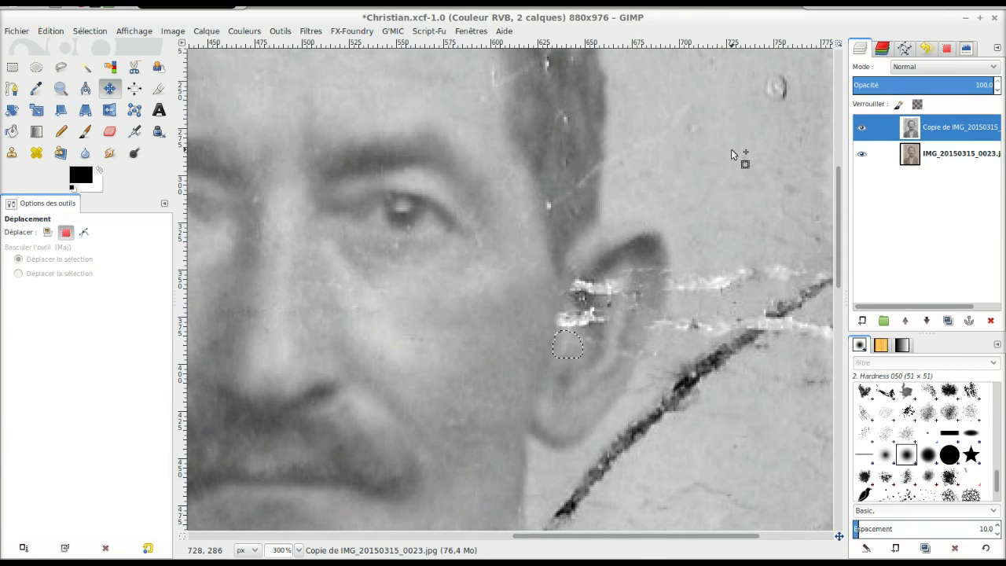
{"action": "key", "text": "ctrl+c"}
{"action": "key", "text": "ctrl+v"}
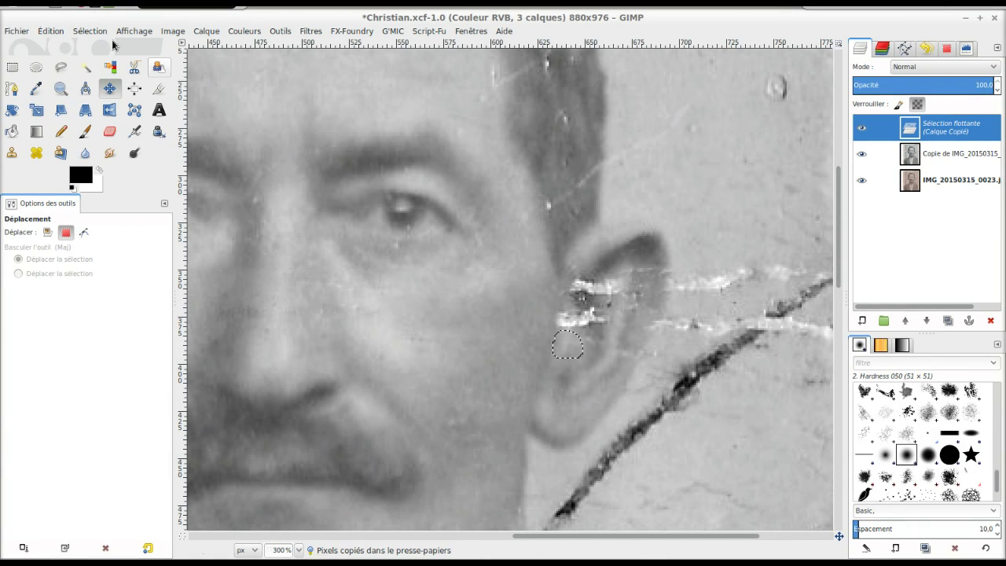
Step: Move the patch up over the crease, make it a layer, and merge it down
{"action": "left_click", "coordinate": [62, 69]}
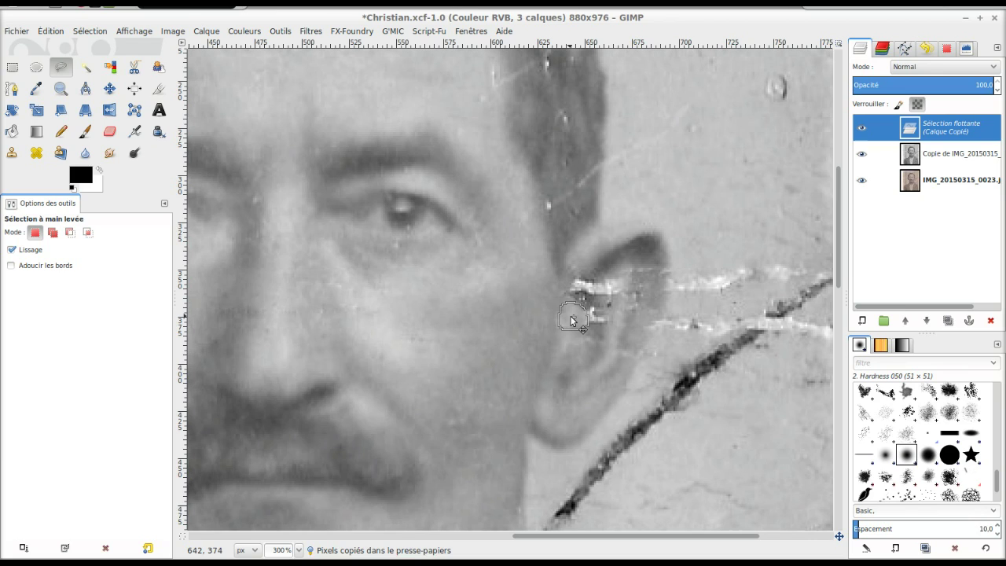
{"action": "left_click_drag", "start_coordinate": [571, 321], "coordinate": [568, 314]}
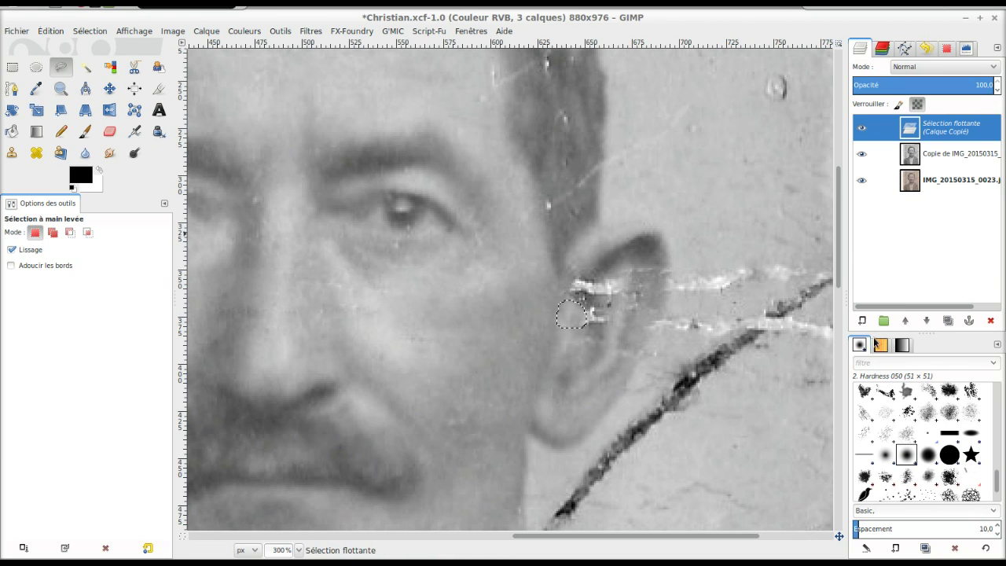
{"action": "left_click", "coordinate": [863, 320]}
{"action": "left_click", "coordinate": [970, 157]}
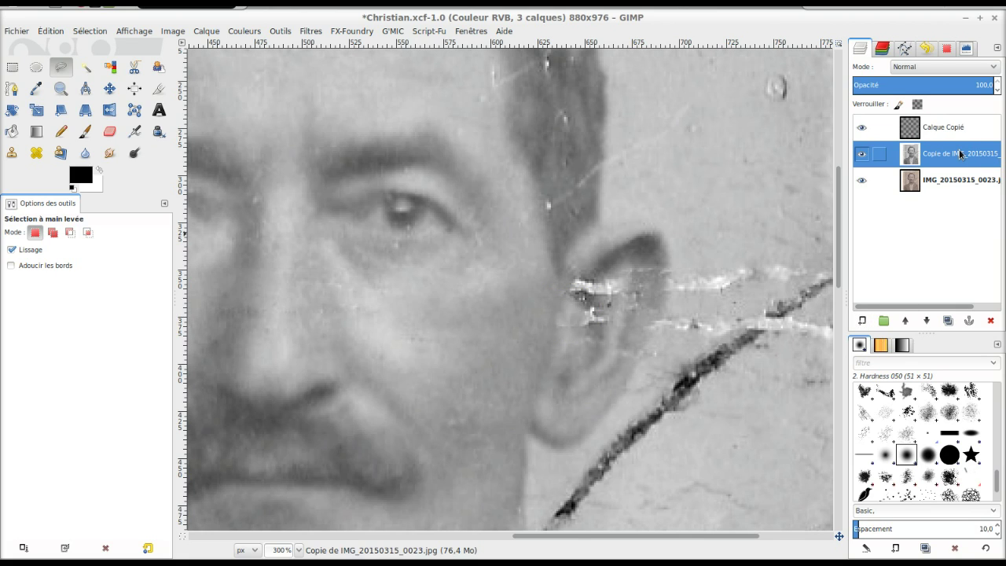
{"action": "left_click", "coordinate": [943, 128]}
{"action": "right_click", "coordinate": [954, 133]}
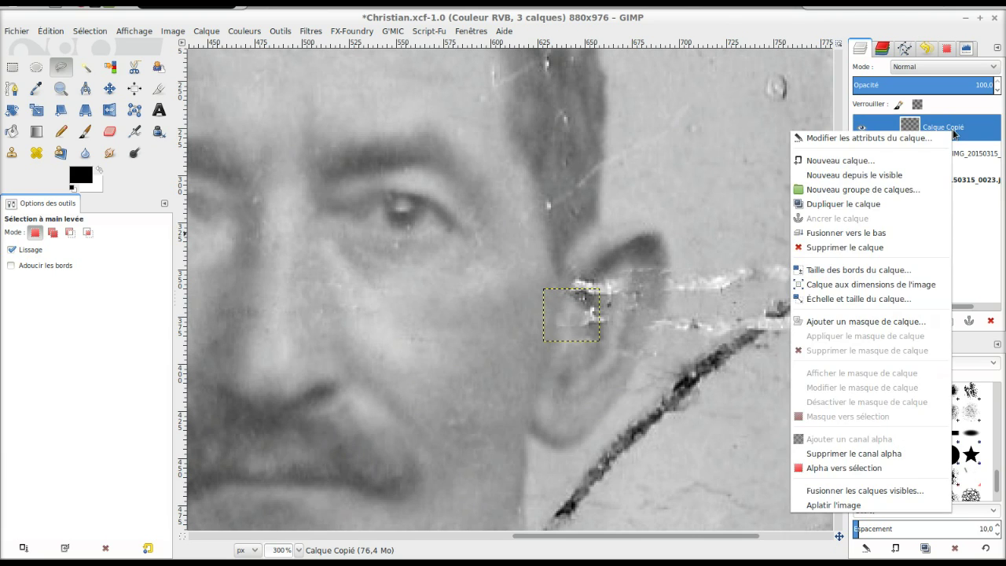
{"action": "left_click", "coordinate": [908, 234]}
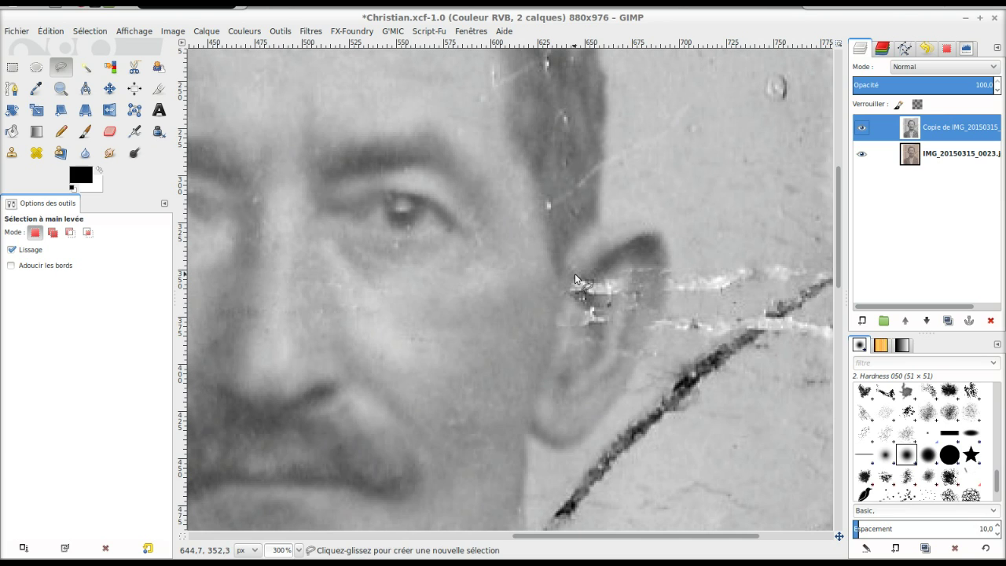
Step: Lasso a clean skin area above the crease and nudge the outline upward
{"action": "left_click", "coordinate": [575, 276]}
{"action": "left_click", "coordinate": [567, 291]}
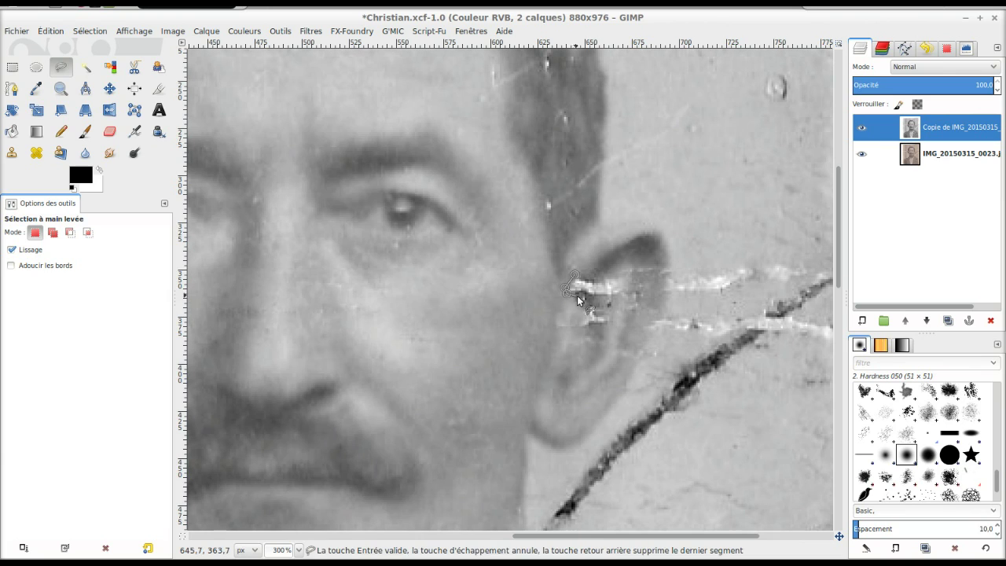
{"action": "left_click", "coordinate": [586, 306]}
{"action": "left_click", "coordinate": [606, 293]}
{"action": "left_click", "coordinate": [575, 280]}
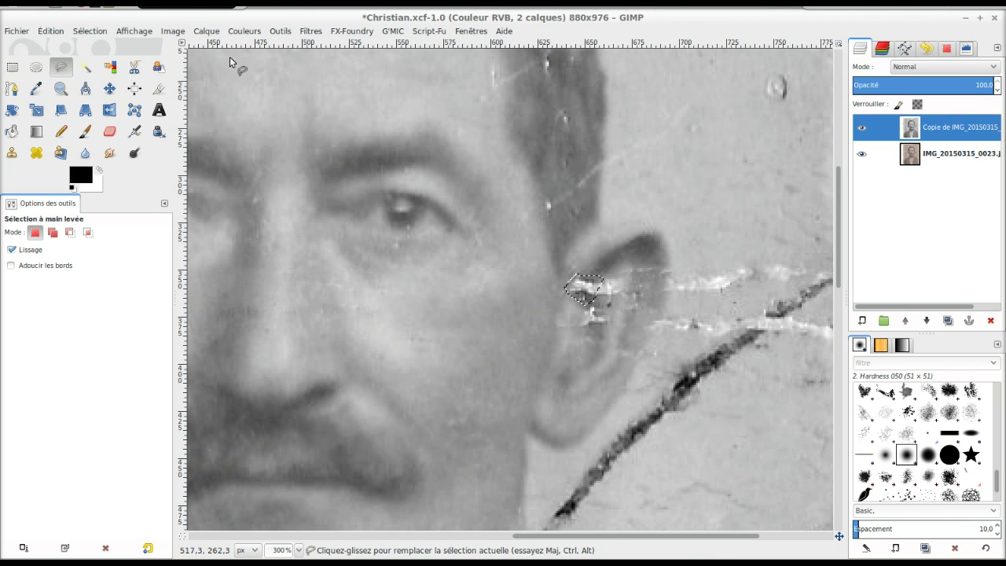
{"action": "left_click", "coordinate": [110, 89]}
{"action": "left_click_drag", "start_coordinate": [589, 294], "coordinate": [601, 273]}
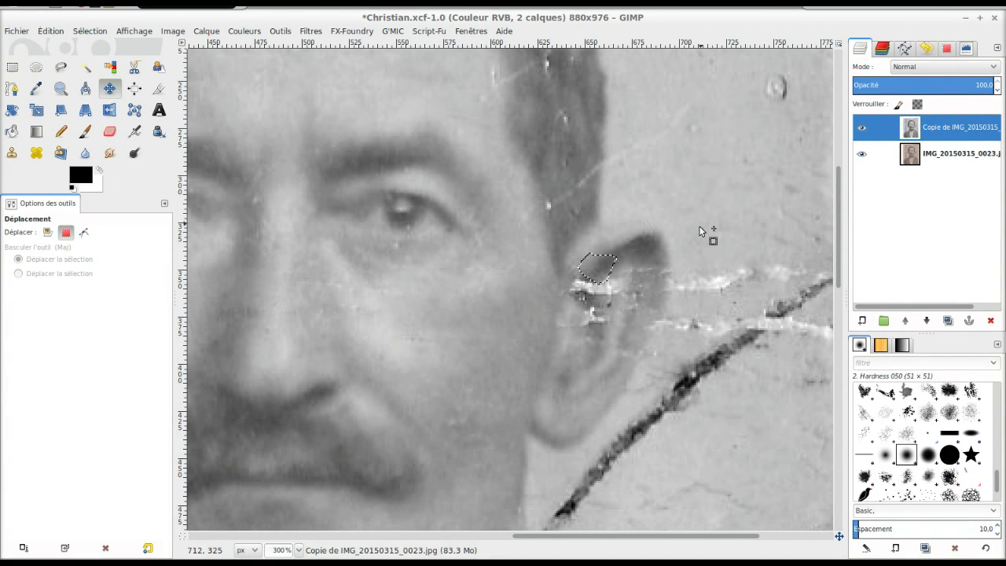
Step: Feather the selection by 8 px and copy-paste the skin patch
{"action": "left_click", "coordinate": [91, 32]}
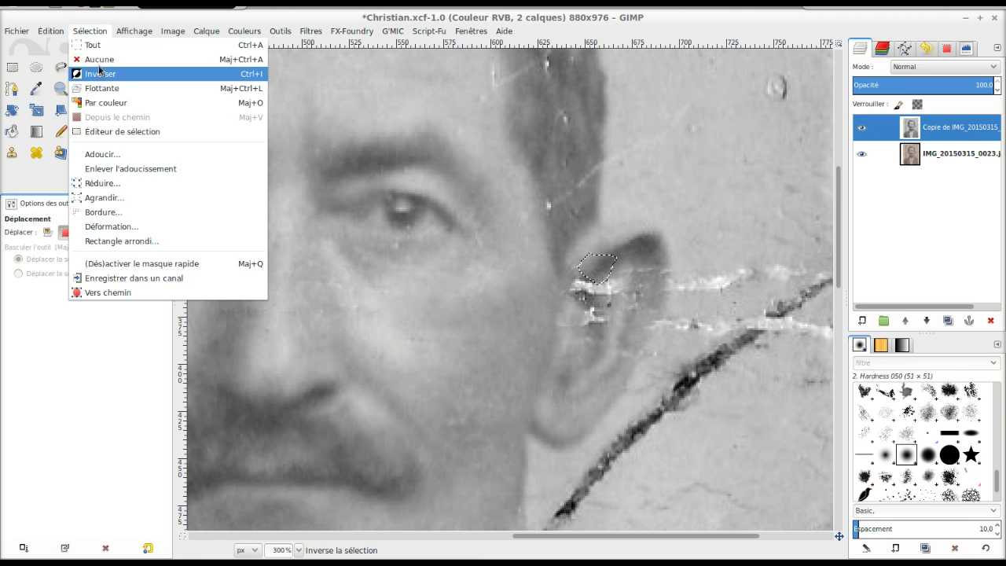
{"action": "left_click", "coordinate": [111, 156]}
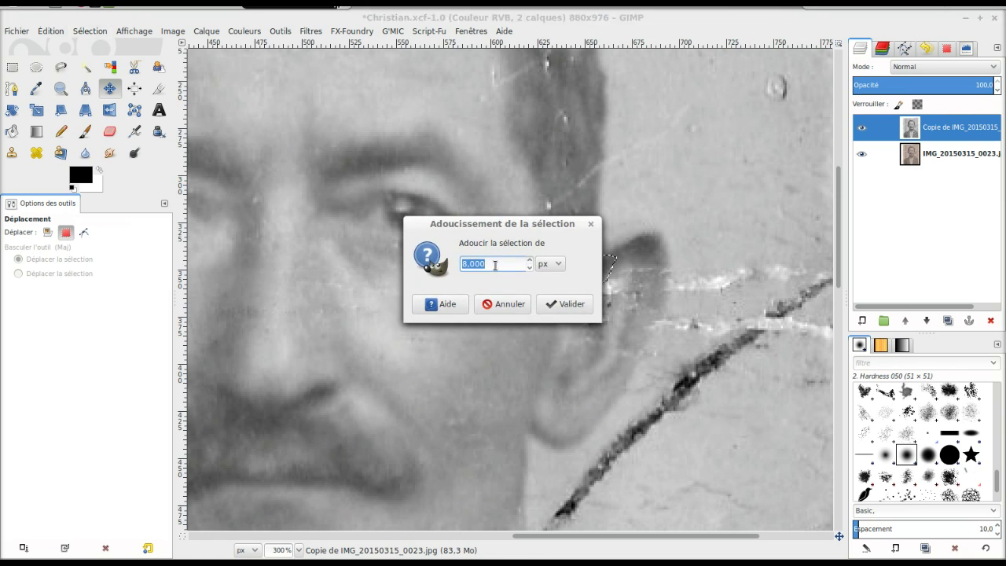
{"action": "left_click", "coordinate": [554, 305]}
{"action": "key", "text": "ctrl+c"}
{"action": "key", "text": "ctrl+v"}
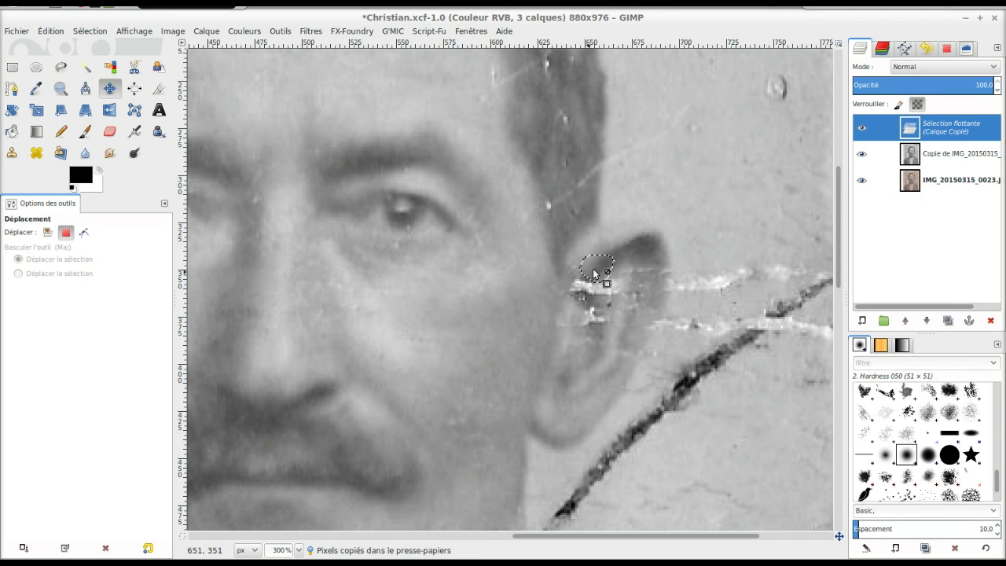
Step: Move the patch down onto the crease, make it a layer, and merge it into the image copy
{"action": "left_click", "coordinate": [61, 68]}
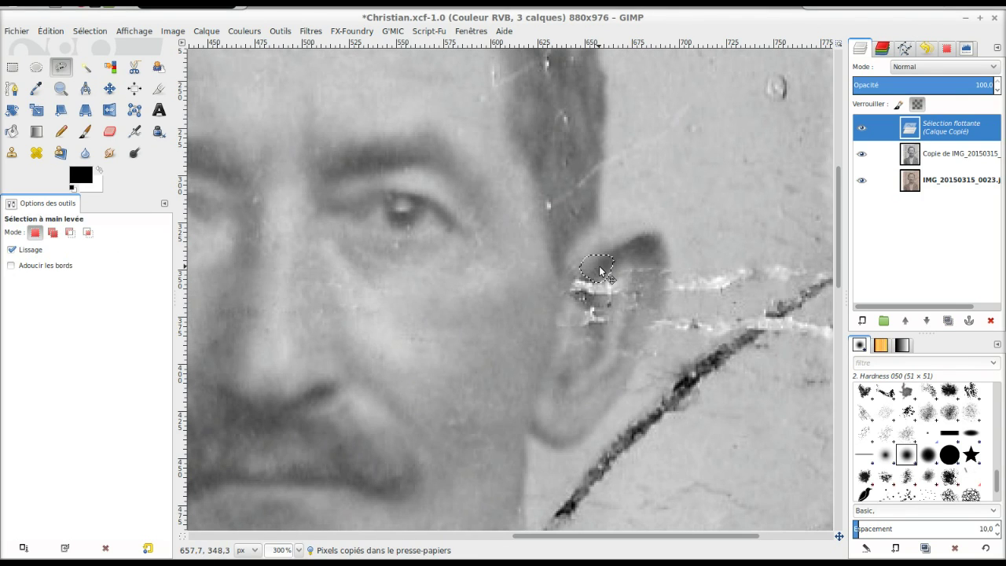
{"action": "left_click_drag", "start_coordinate": [599, 269], "coordinate": [583, 291]}
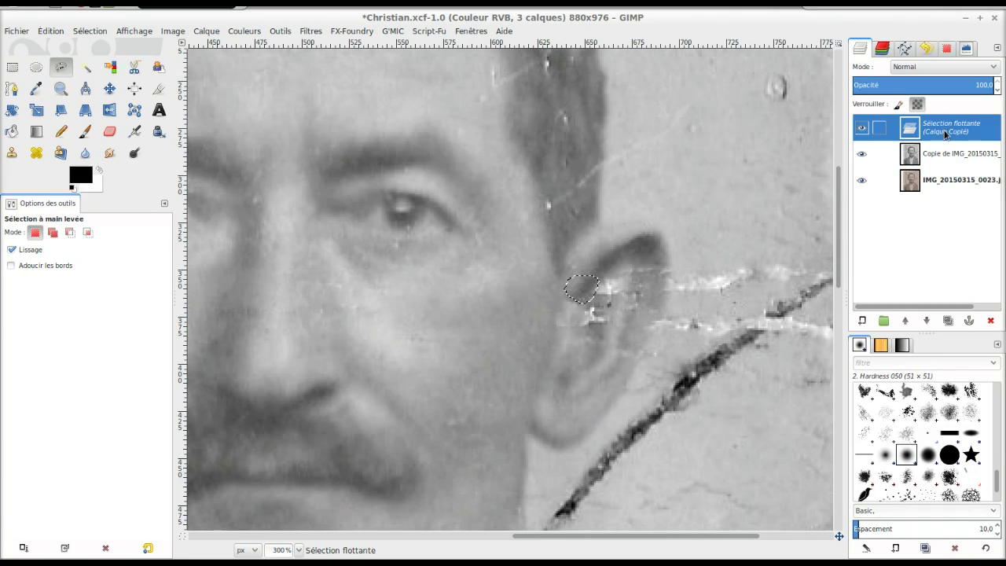
{"action": "left_click", "coordinate": [862, 320]}
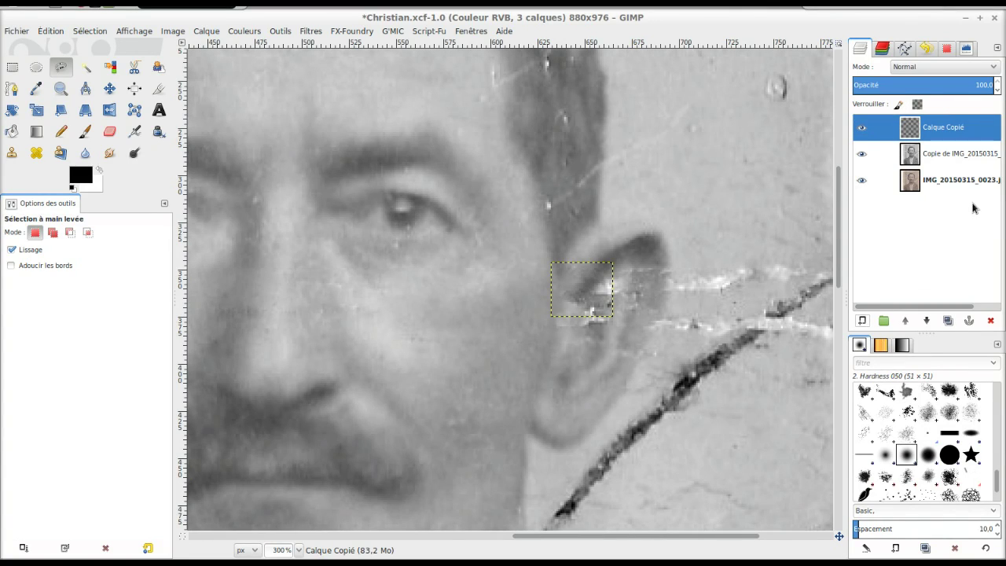
{"action": "left_click", "coordinate": [984, 155]}
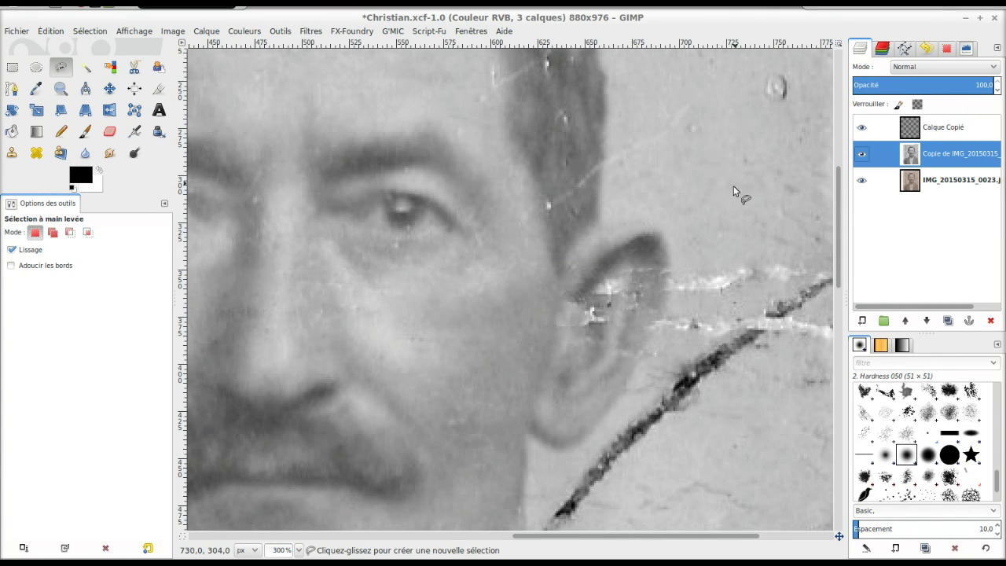
{"action": "left_click", "coordinate": [966, 128]}
{"action": "right_click", "coordinate": [966, 129]}
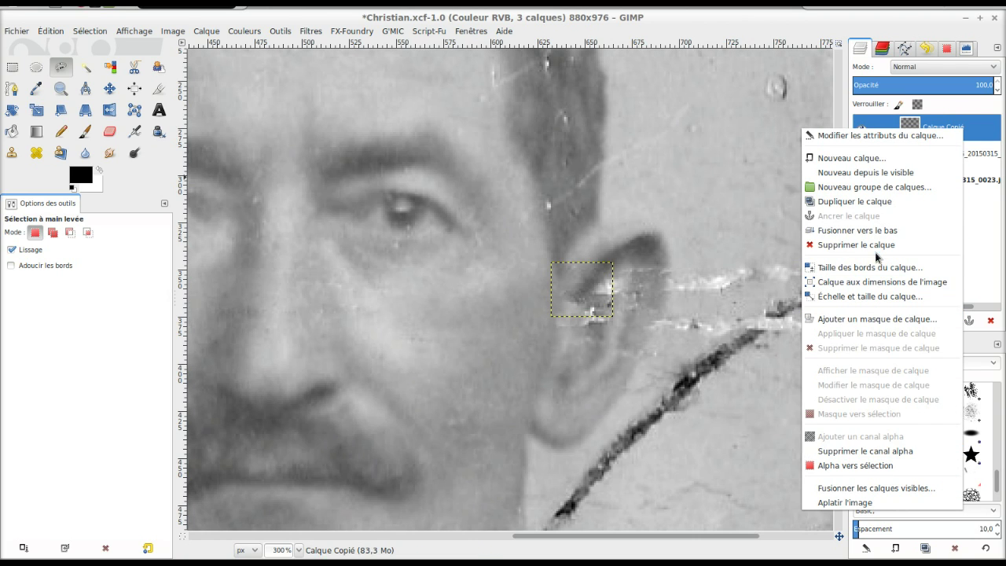
{"action": "left_click", "coordinate": [877, 231]}
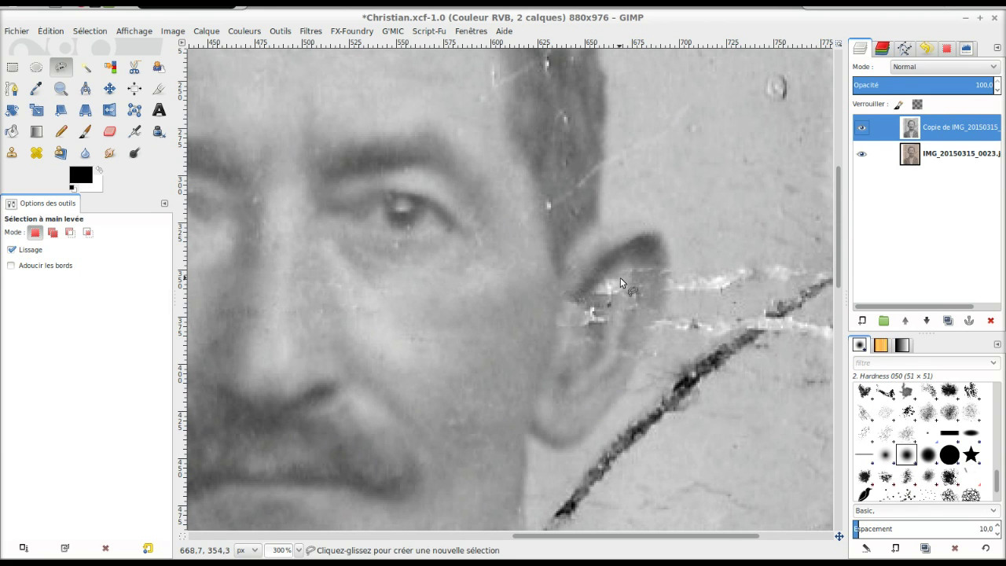
{"action": "scroll", "coordinate": [620, 282], "scroll_direction": "down", "scroll_amount": 5}
{"action": "scroll", "coordinate": [619, 283], "scroll_direction": "down", "scroll_amount": 1, "text": "ctrl"}
{"action": "scroll", "coordinate": [620, 282], "scroll_direction": "down", "scroll_amount": 1, "text": "ctrl"}
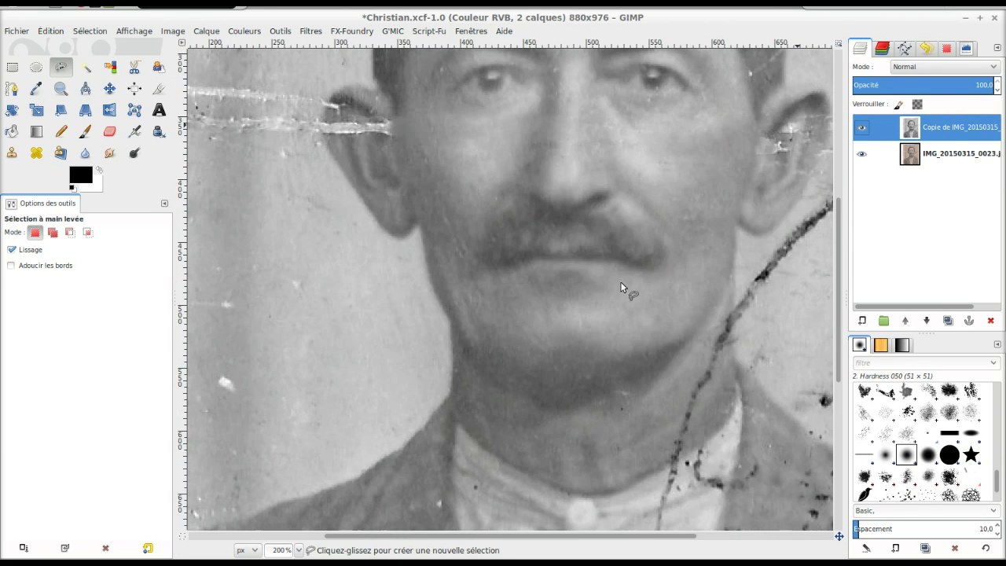
{"action": "scroll", "coordinate": [620, 282], "scroll_direction": "down", "scroll_amount": 1, "text": "ctrl"}
{"action": "scroll", "coordinate": [747, 163], "scroll_direction": "up", "scroll_amount": 3}
{"action": "scroll", "coordinate": [768, 281], "scroll_direction": "down", "scroll_amount": 1}
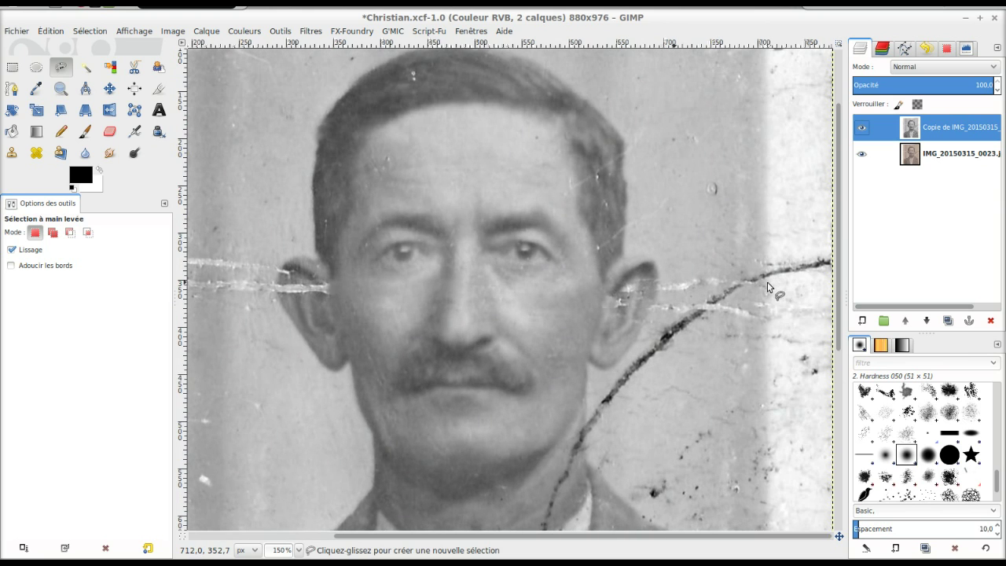
{"action": "scroll", "coordinate": [674, 310], "scroll_direction": "up", "scroll_amount": 1, "text": "ctrl"}
{"action": "scroll", "coordinate": [779, 165], "scroll_direction": "left", "scroll_amount": 4}
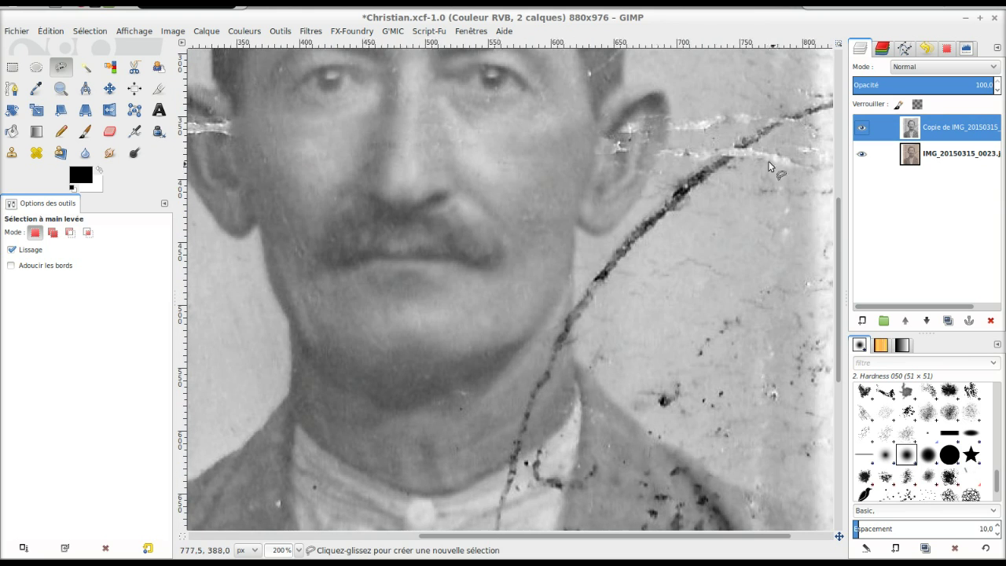
{"action": "scroll", "coordinate": [658, 96], "scroll_direction": "up", "scroll_amount": 3}
{"action": "scroll", "coordinate": [659, 243], "scroll_direction": "up", "scroll_amount": 1, "text": "ctrl"}
{"action": "scroll", "coordinate": [659, 243], "scroll_direction": "down", "scroll_amount": 5}
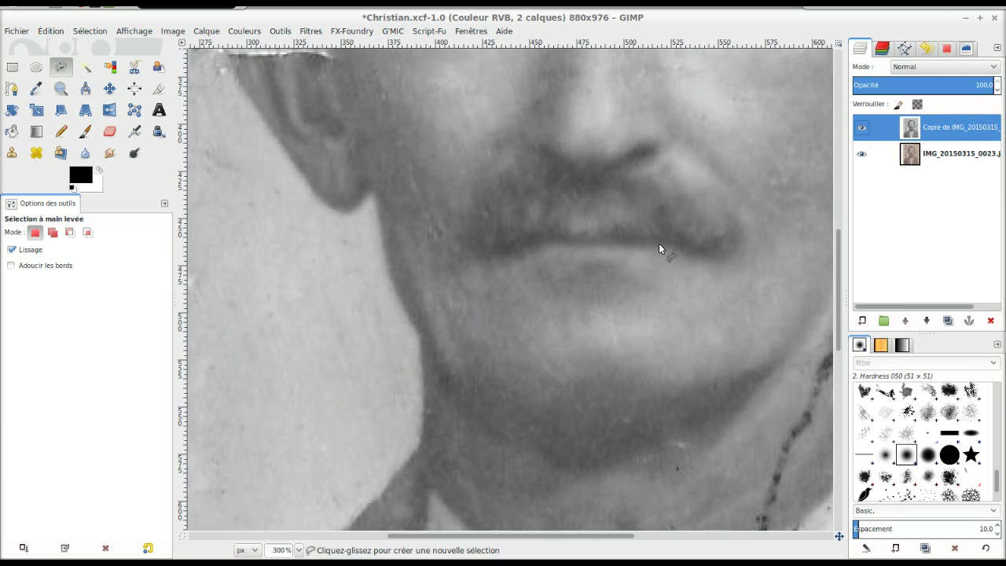
{"action": "scroll", "coordinate": [659, 243], "scroll_direction": "right", "scroll_amount": 4}
{"action": "scroll", "coordinate": [659, 243], "scroll_direction": "up", "scroll_amount": 6}
{"action": "scroll", "coordinate": [659, 235], "scroll_direction": "down", "scroll_amount": 5}
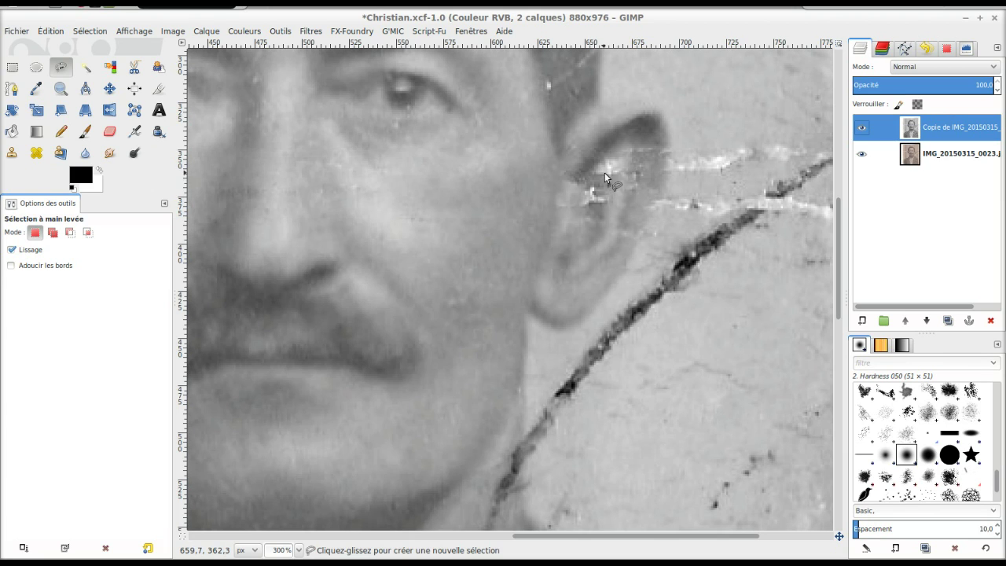
Step: Set the Heal tool to brush size 9 and sample clean skin beside the ear crease
{"action": "left_click", "coordinate": [40, 155]}
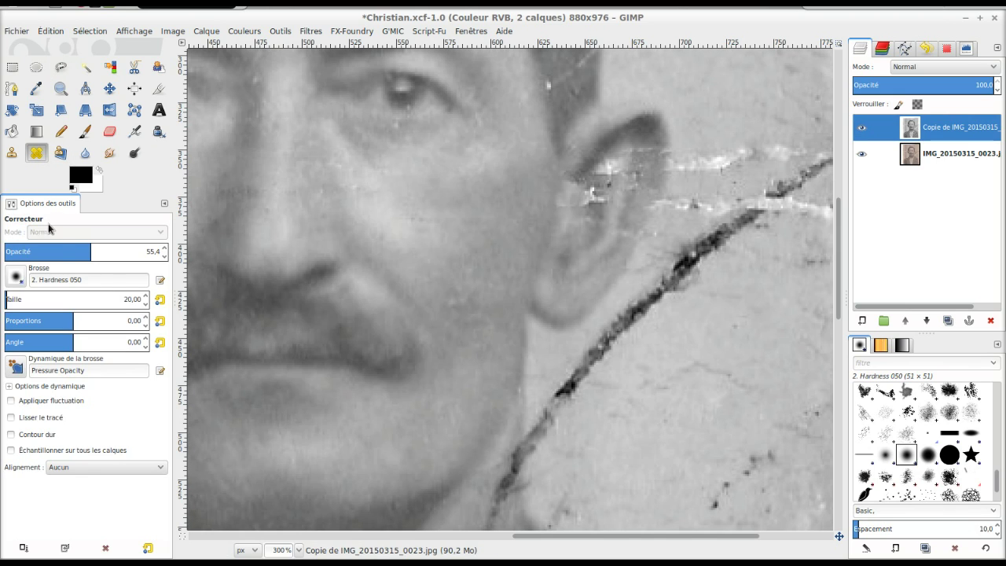
{"action": "left_click", "coordinate": [146, 306]}
{"action": "type", "text": "9"}
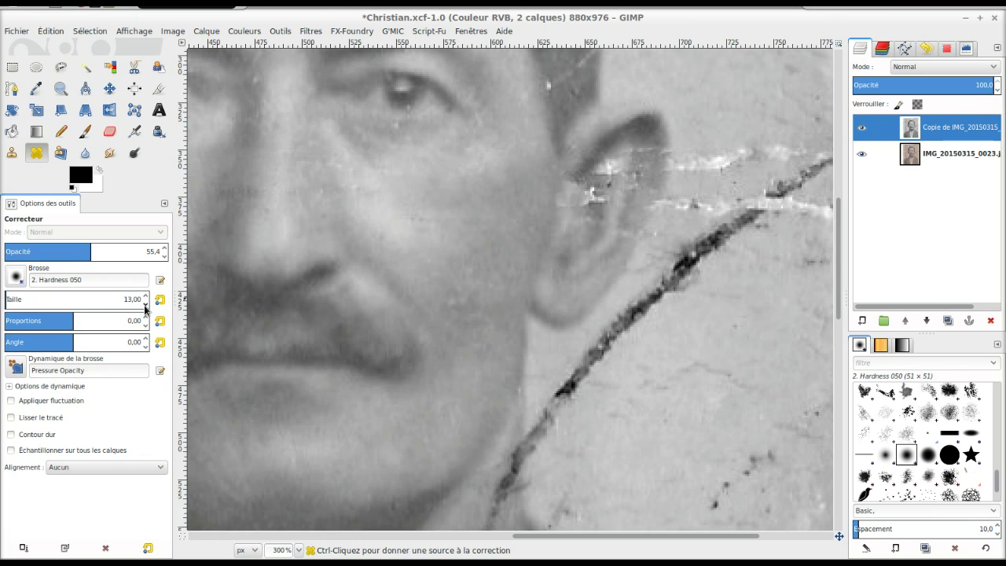
{"action": "left_click", "coordinate": [595, 218], "text": "ctrl"}
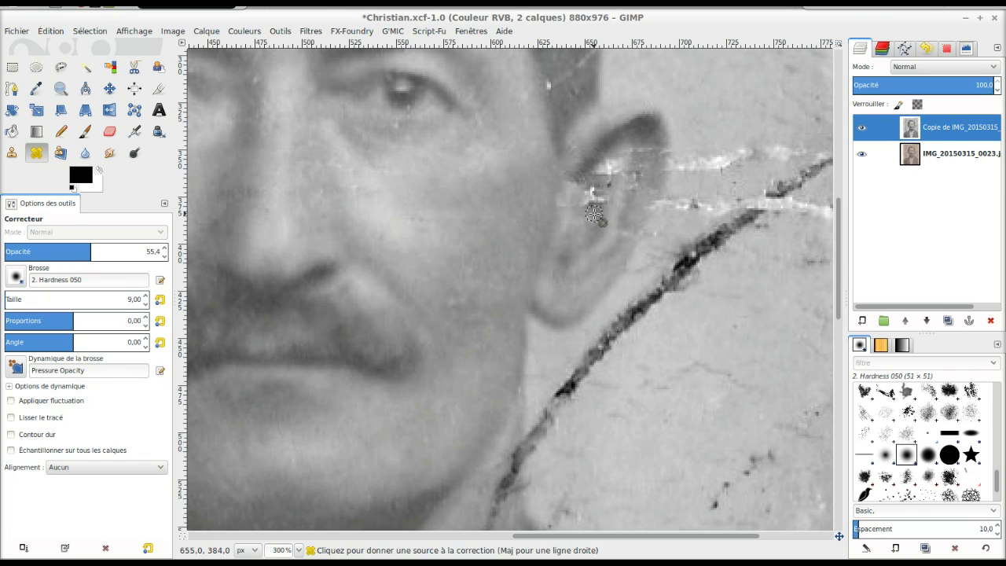
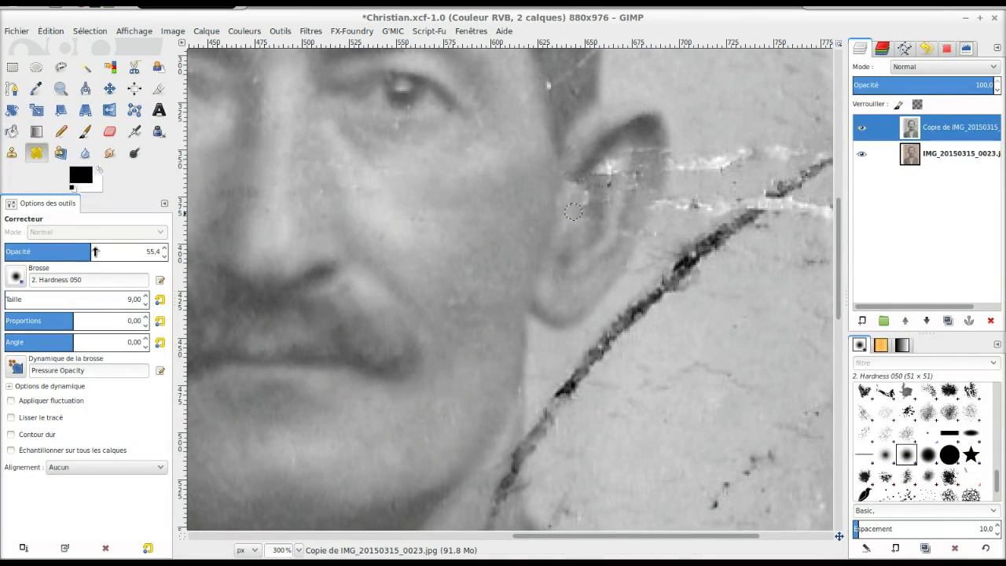
Step: Lower the healing opacity to about 50% and heal the first crack marks on the ear
{"action": "left_click_drag", "start_coordinate": [88, 253], "coordinate": [81, 253]}
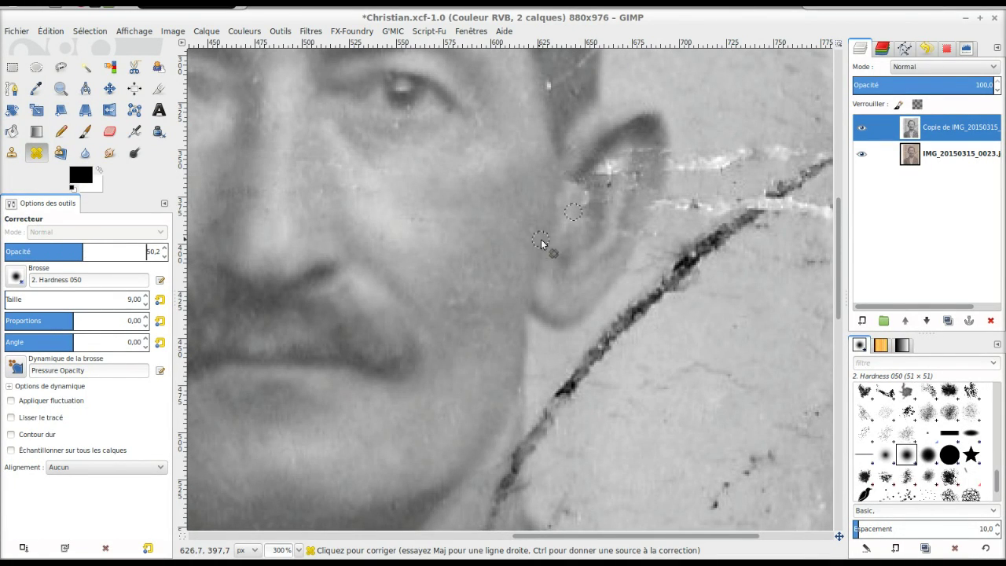
{"action": "left_click", "coordinate": [579, 178], "text": "ctrl"}
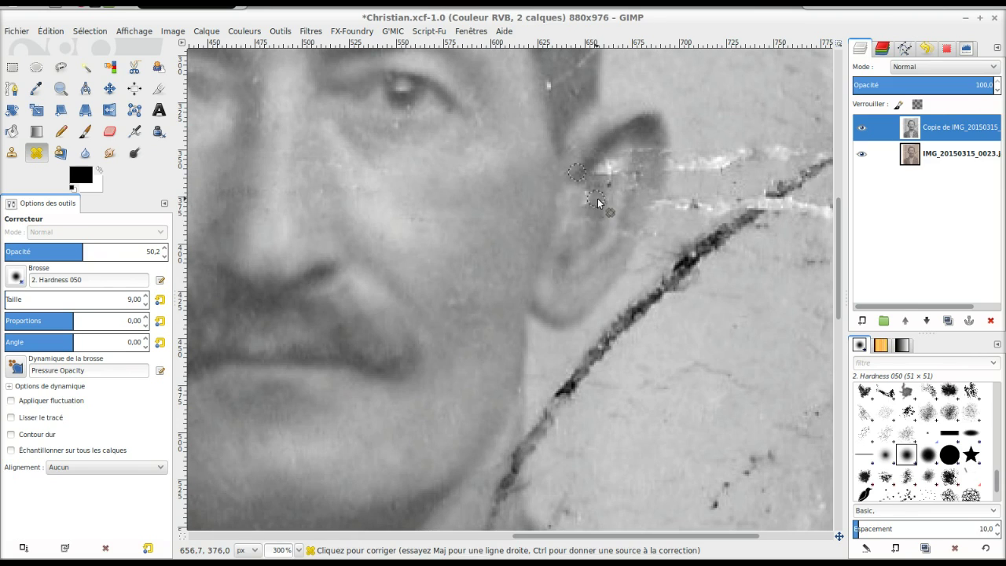
{"action": "left_click", "coordinate": [589, 200], "text": "ctrl"}
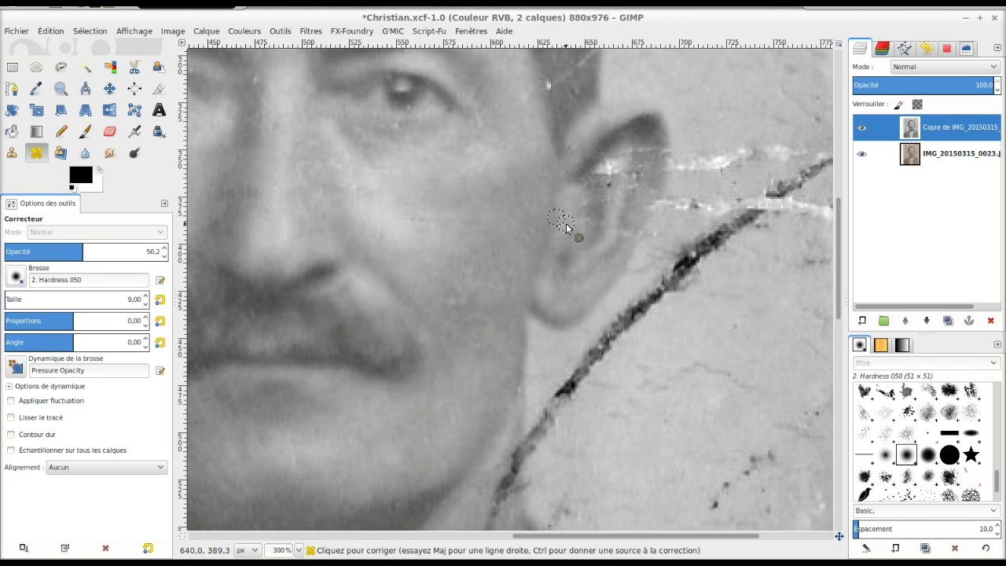
{"action": "left_click", "coordinate": [569, 190], "text": "ctrl"}
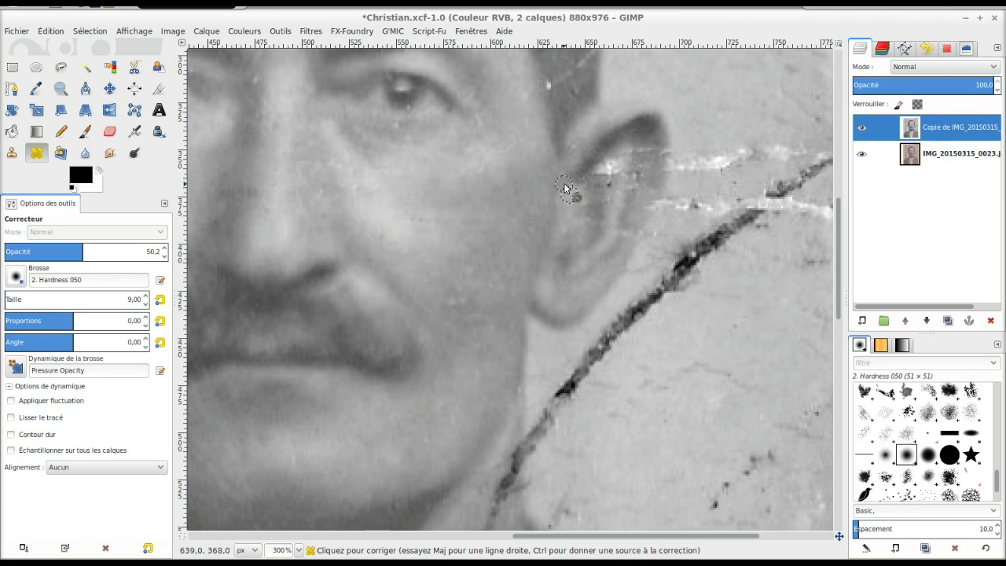
{"action": "mouse_move", "coordinate": [641, 182]}
{"action": "left_mouse_down"}
{"action": "mouse_move", "coordinate": [619, 194]}
{"action": "mouse_move", "coordinate": [623, 177]}
{"action": "left_mouse_up"}
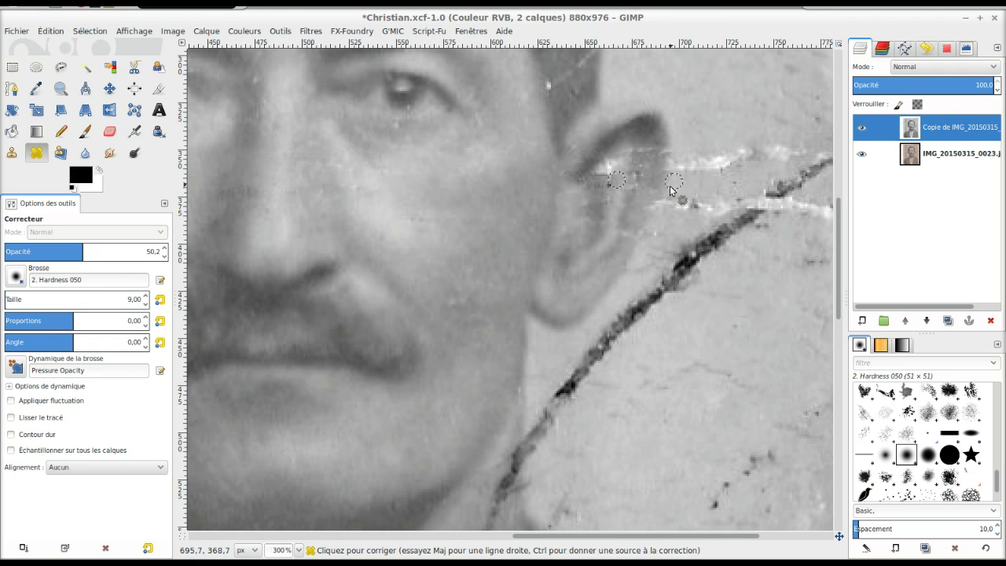
Step: Resample nearby sources and heal the remaining crack marks higher on the ear
{"action": "key", "text": "ctrl"}
{"action": "left_click", "coordinate": [640, 182], "text": "ctrl"}
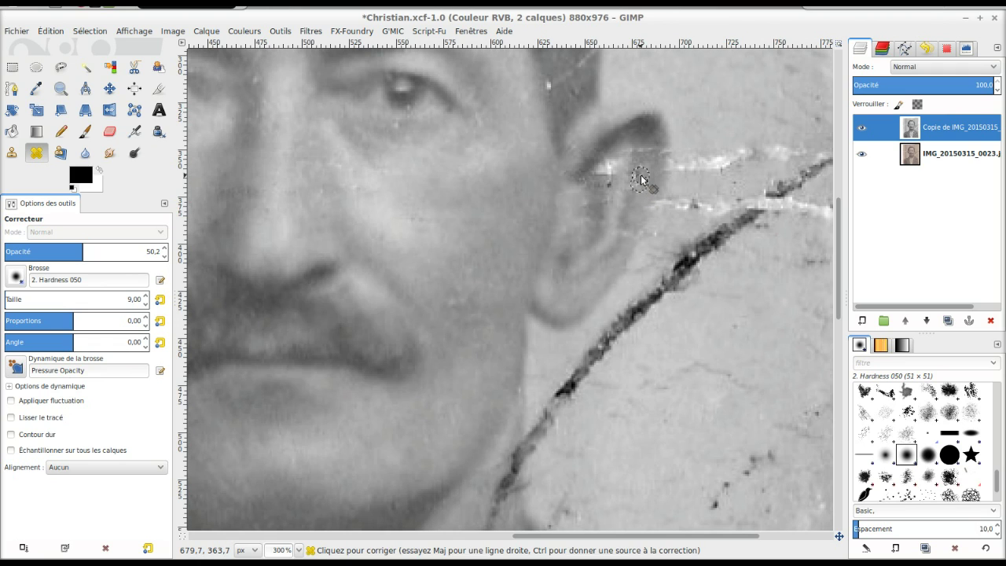
{"action": "left_click", "coordinate": [644, 141], "text": "ctrl"}
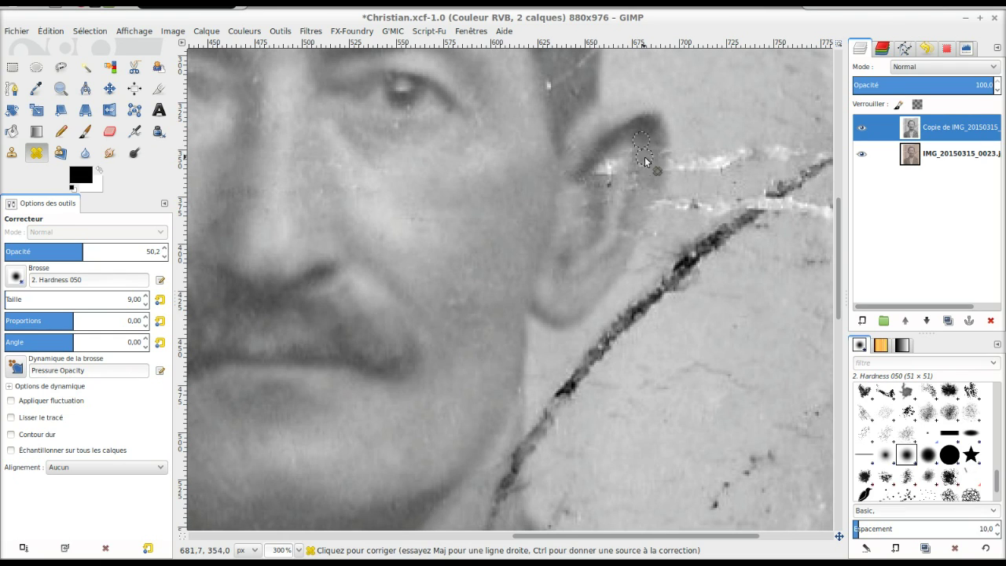
{"action": "left_click", "coordinate": [635, 161]}
{"action": "left_click", "coordinate": [602, 175], "text": "ctrl"}
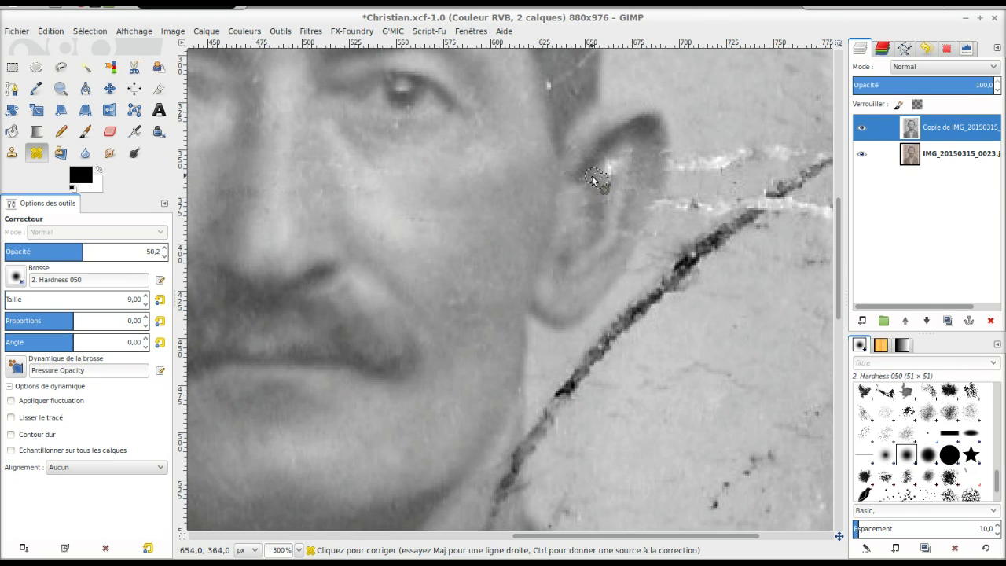
{"action": "left_click", "coordinate": [617, 175]}
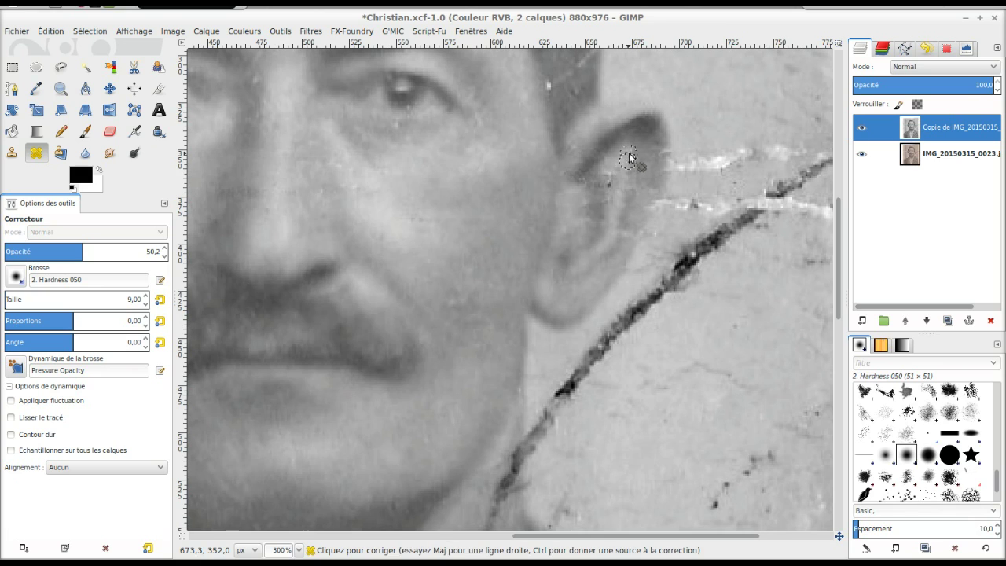
{"action": "left_click", "coordinate": [627, 160], "text": "ctrl"}
Step: Check the whole portrait, then heal the crack where it crosses the lower ear
{"action": "scroll", "coordinate": [642, 240], "scroll_direction": "down", "scroll_amount": 2}
{"action": "scroll", "coordinate": [642, 240], "scroll_direction": "down", "scroll_amount": 1}
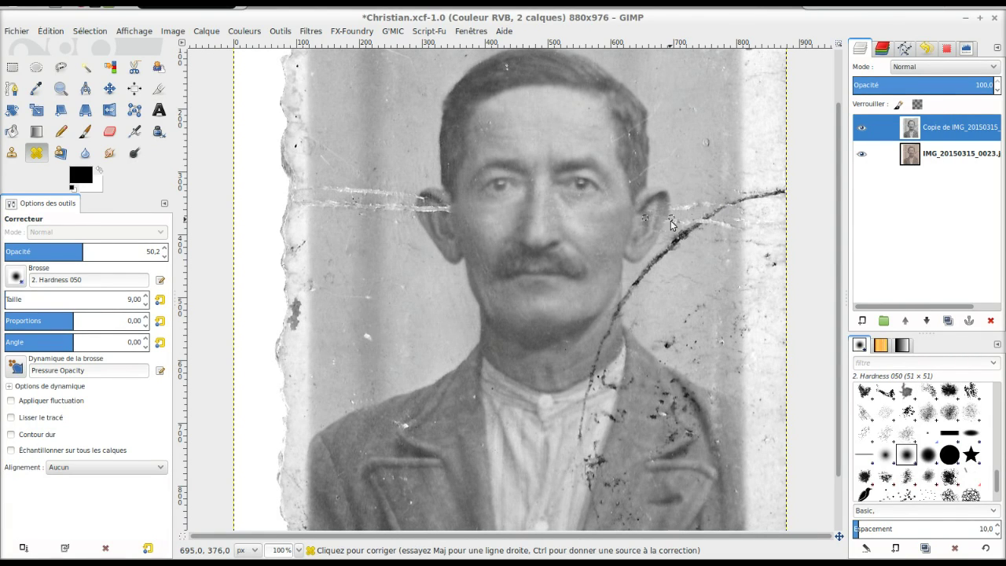
{"action": "scroll", "coordinate": [708, 185], "scroll_direction": "up", "scroll_amount": 1}
{"action": "scroll", "coordinate": [707, 186], "scroll_direction": "up", "scroll_amount": 1}
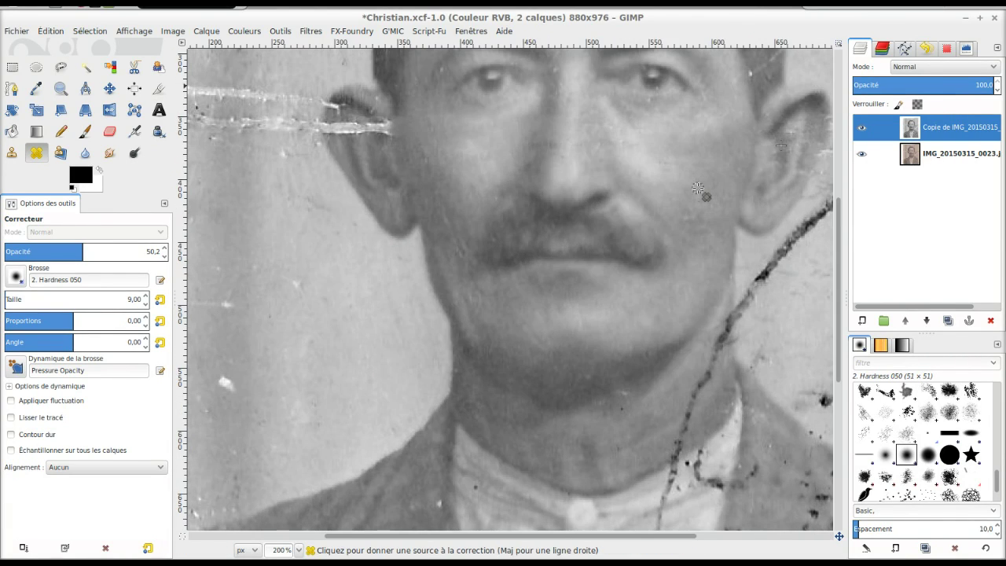
{"action": "scroll", "coordinate": [708, 185], "scroll_direction": "up", "scroll_amount": 1}
{"action": "scroll", "coordinate": [684, 134], "scroll_direction": "up", "scroll_amount": 3}
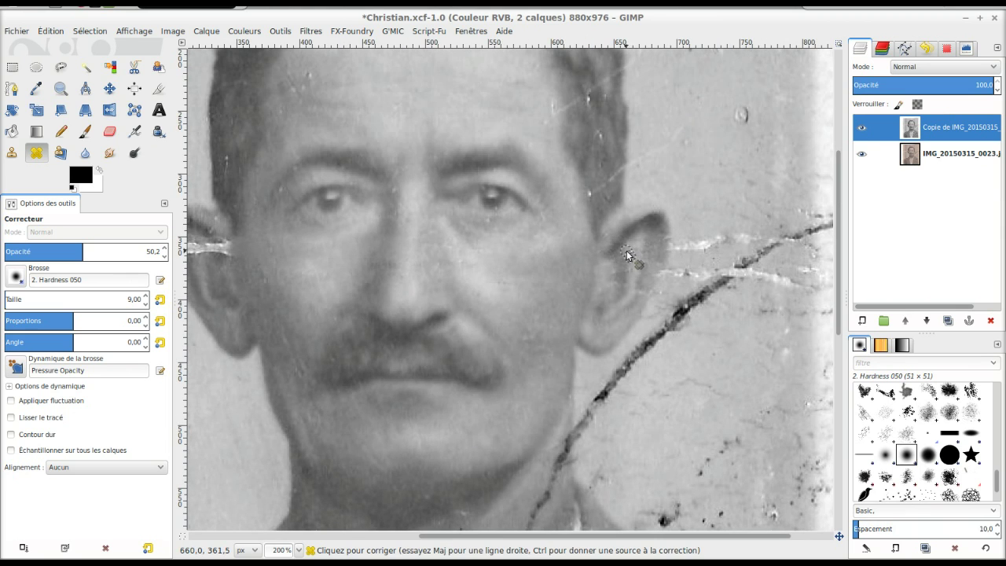
{"action": "left_click", "coordinate": [629, 253], "text": "ctrl"}
{"action": "left_click", "coordinate": [611, 267]}
{"action": "scroll", "coordinate": [692, 243], "scroll_direction": "up", "scroll_amount": 1}
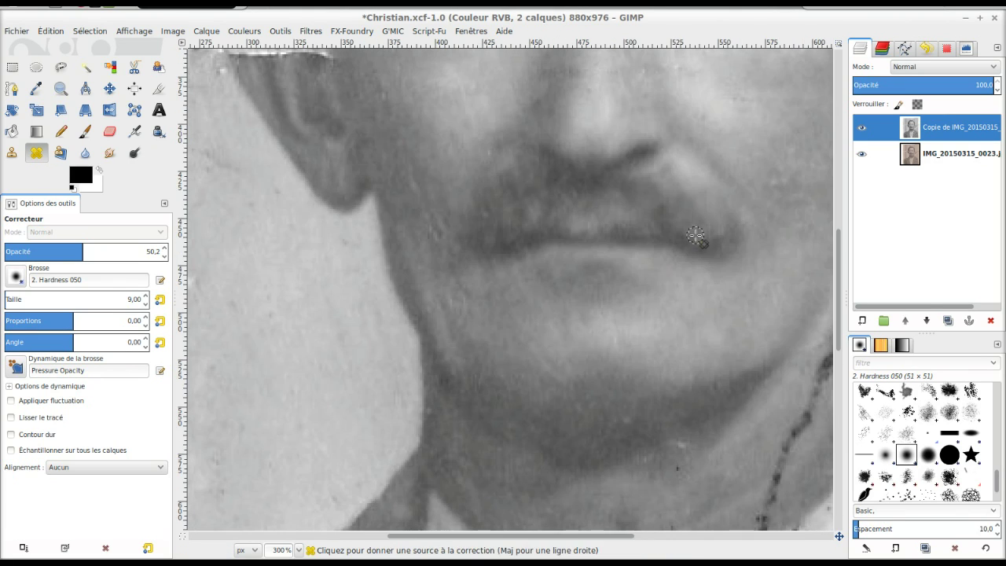
{"action": "scroll", "coordinate": [696, 239], "scroll_direction": "up", "scroll_amount": 3}
{"action": "scroll", "coordinate": [696, 238], "scroll_direction": "up", "scroll_amount": 2}
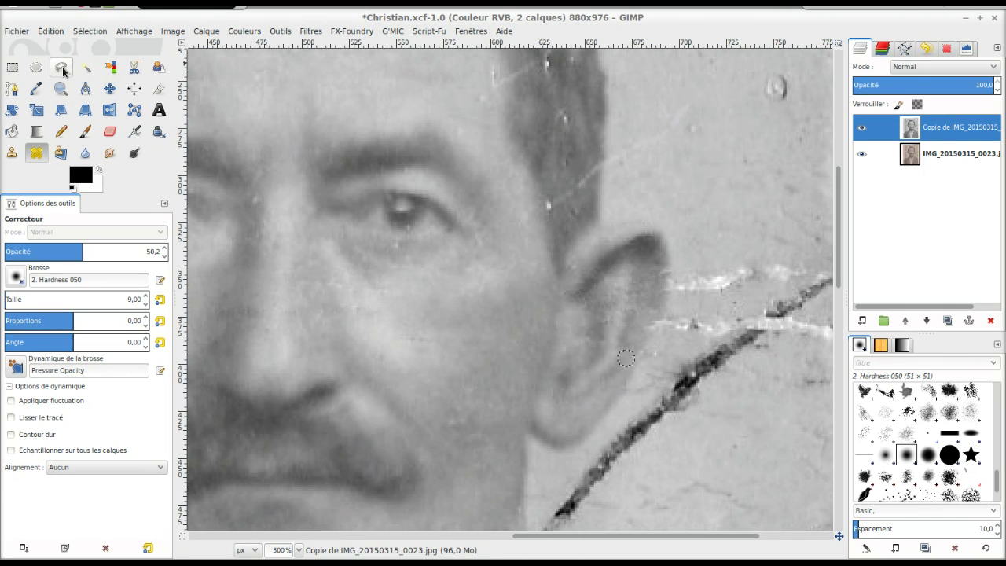
Step: Outline the ear's back edge with Intelligent Scissors, then discard that selection
{"action": "left_click", "coordinate": [135, 67]}
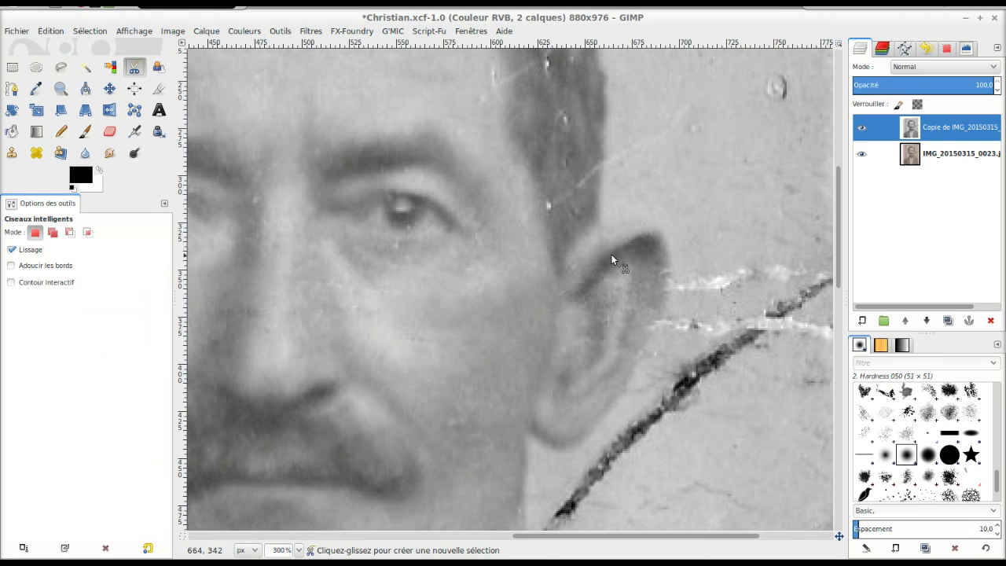
{"action": "left_click", "coordinate": [667, 249]}
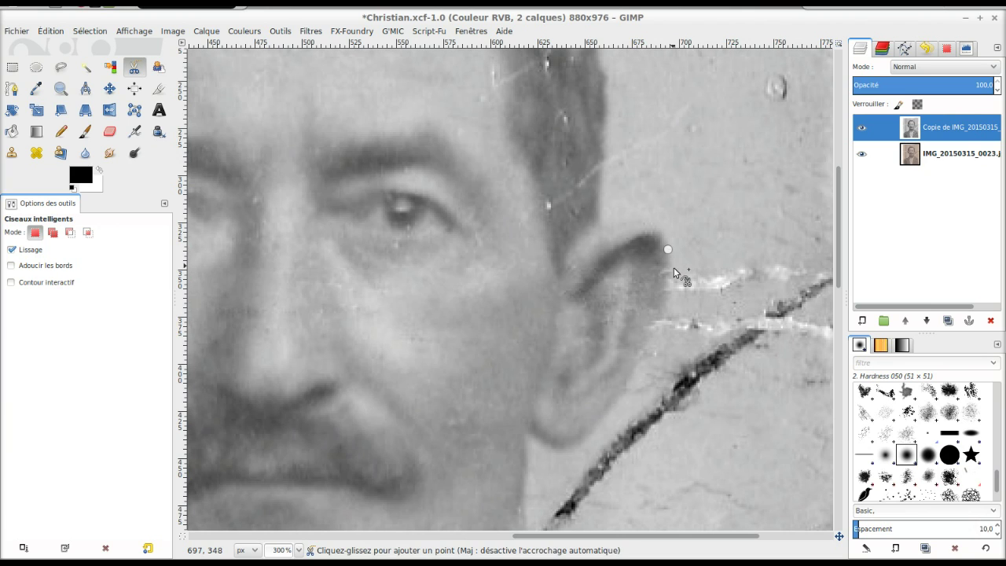
{"action": "left_click", "coordinate": [673, 269]}
{"action": "left_click", "coordinate": [672, 279]}
{"action": "left_click", "coordinate": [662, 317]}
{"action": "left_click", "coordinate": [653, 328]}
{"action": "left_click", "coordinate": [640, 351]}
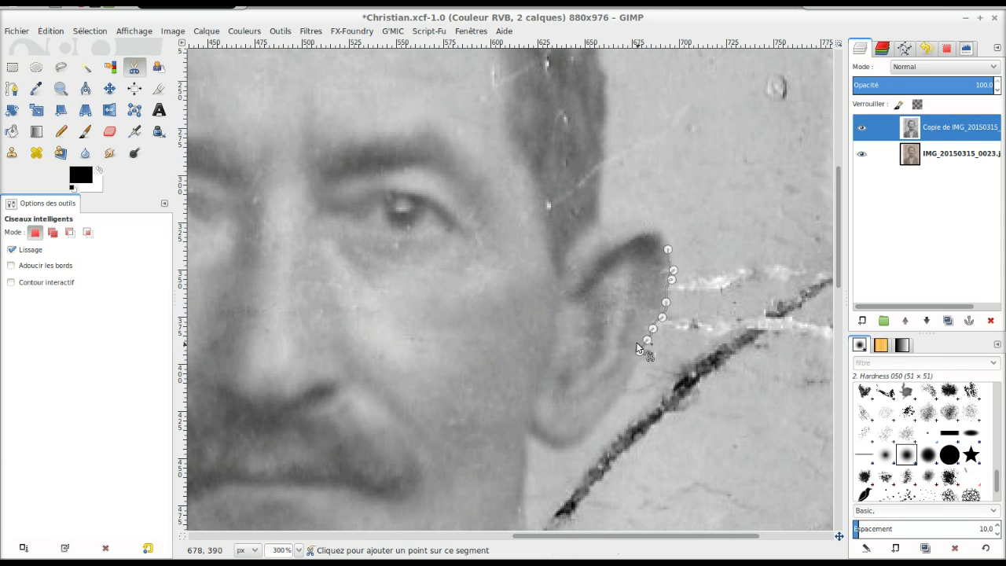
{"action": "left_click", "coordinate": [641, 273]}
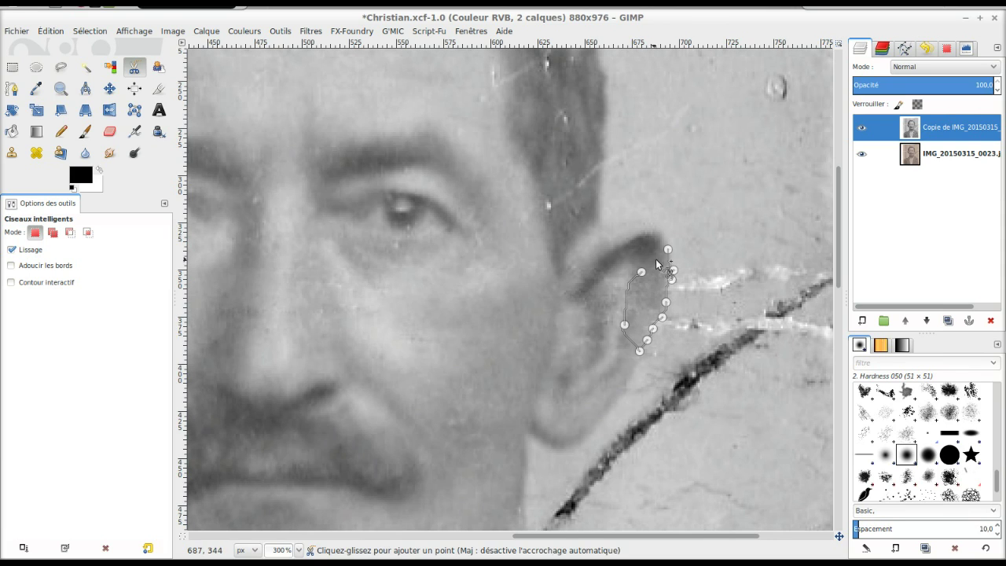
{"action": "left_click", "coordinate": [668, 251]}
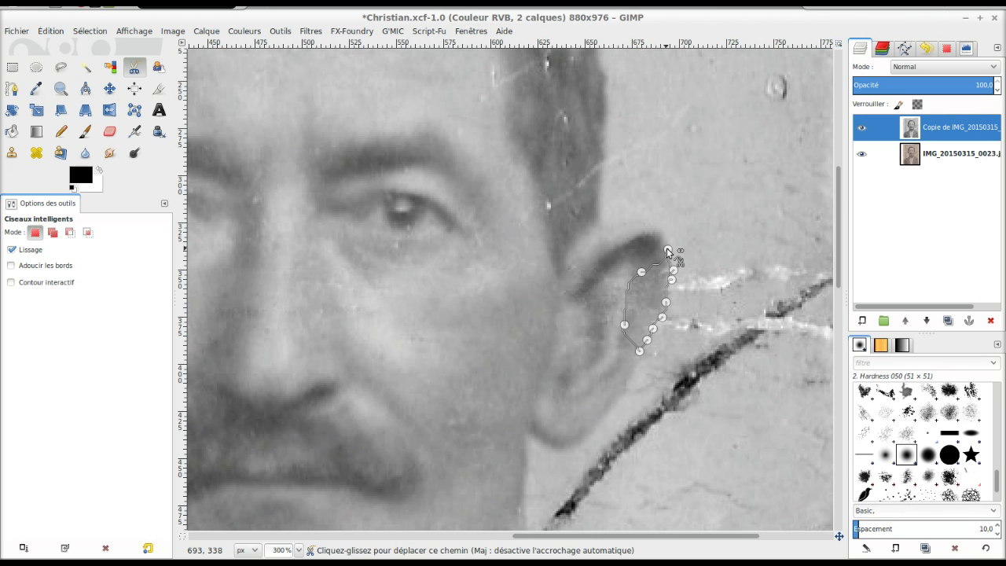
{"action": "key", "text": "Return"}
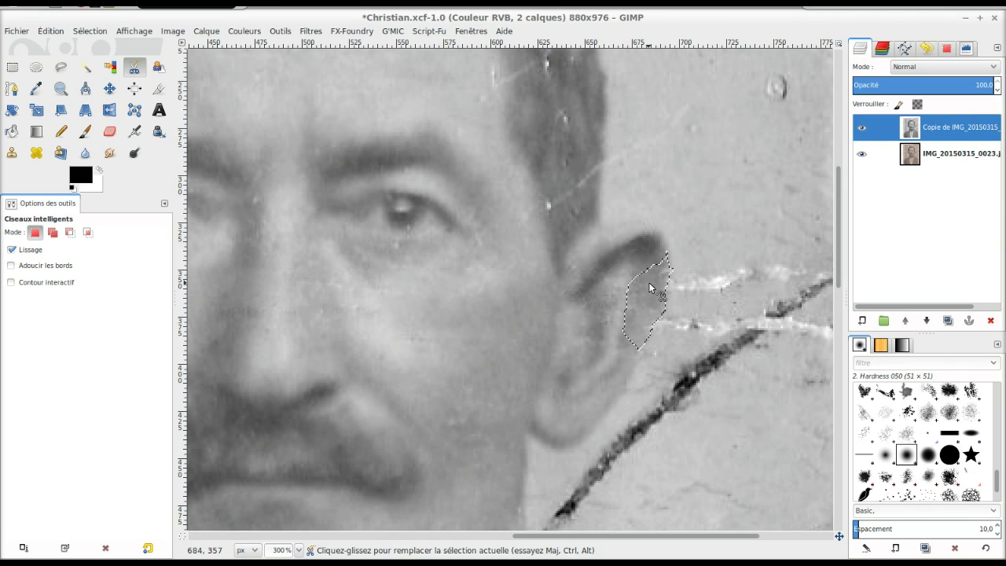
{"action": "key", "text": "ctrl+shift+a"}
Step: Trace the ear's back rim with Free Select, commit it, and return to healing
{"action": "left_click", "coordinate": [61, 67]}
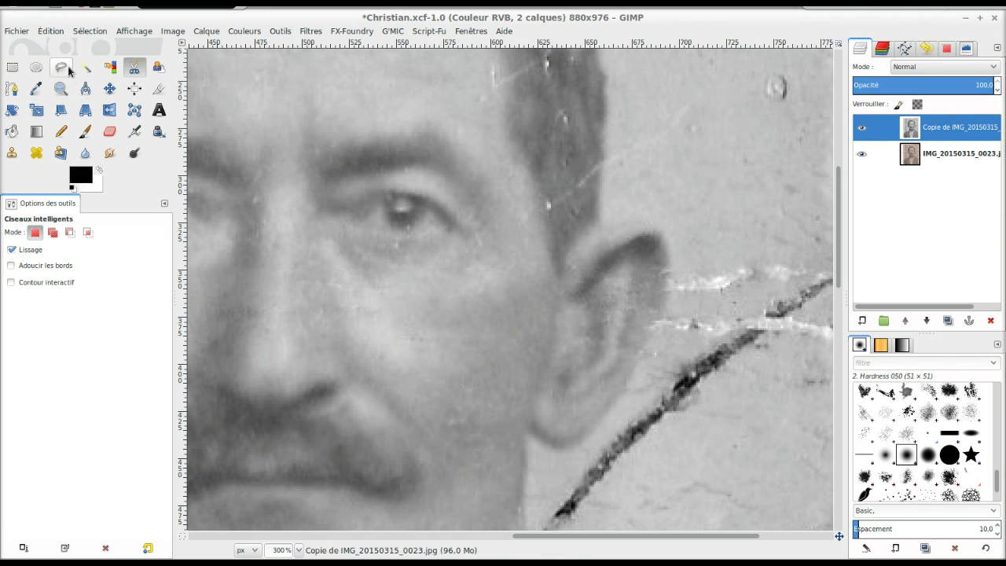
{"action": "left_click", "coordinate": [668, 254]}
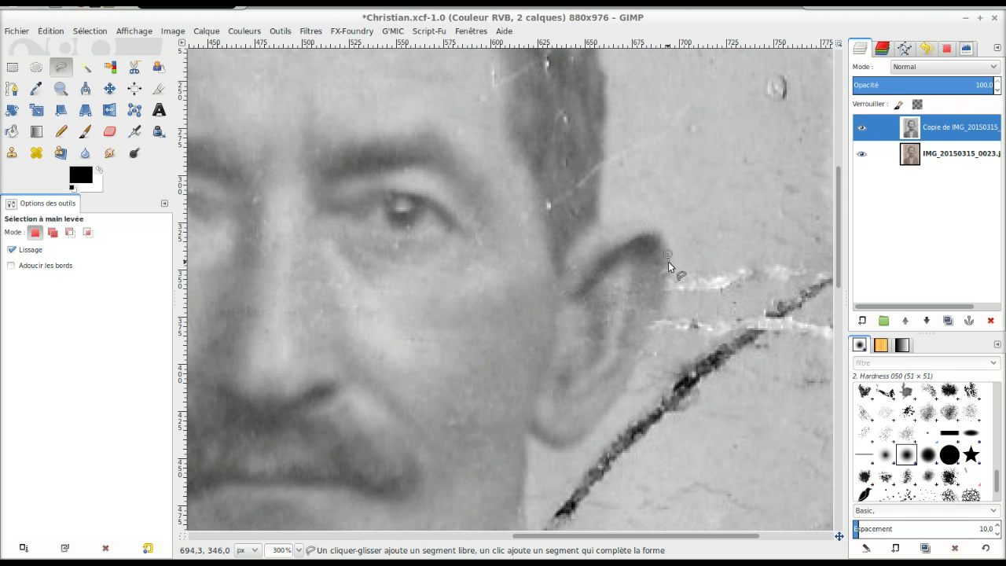
{"action": "left_click", "coordinate": [670, 271]}
{"action": "left_click_drag", "start_coordinate": [669, 287], "coordinate": [665, 317]}
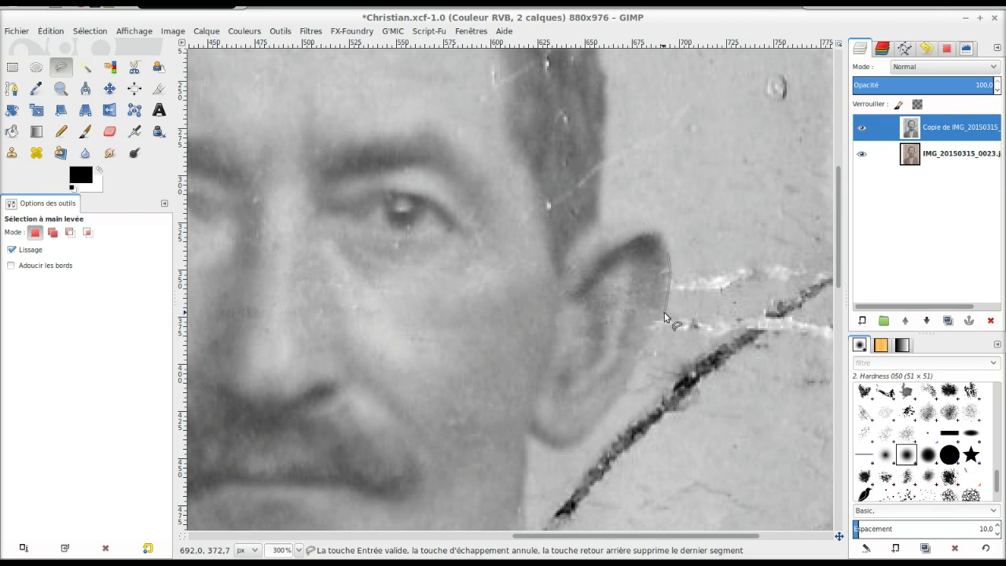
{"action": "left_click_drag", "start_coordinate": [665, 317], "coordinate": [643, 359]}
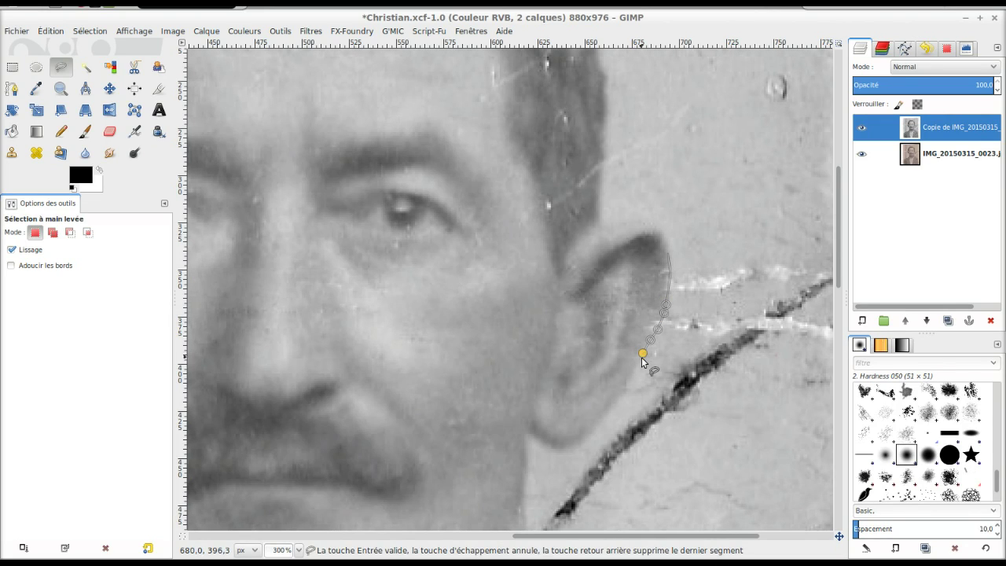
{"action": "left_click", "coordinate": [626, 343]}
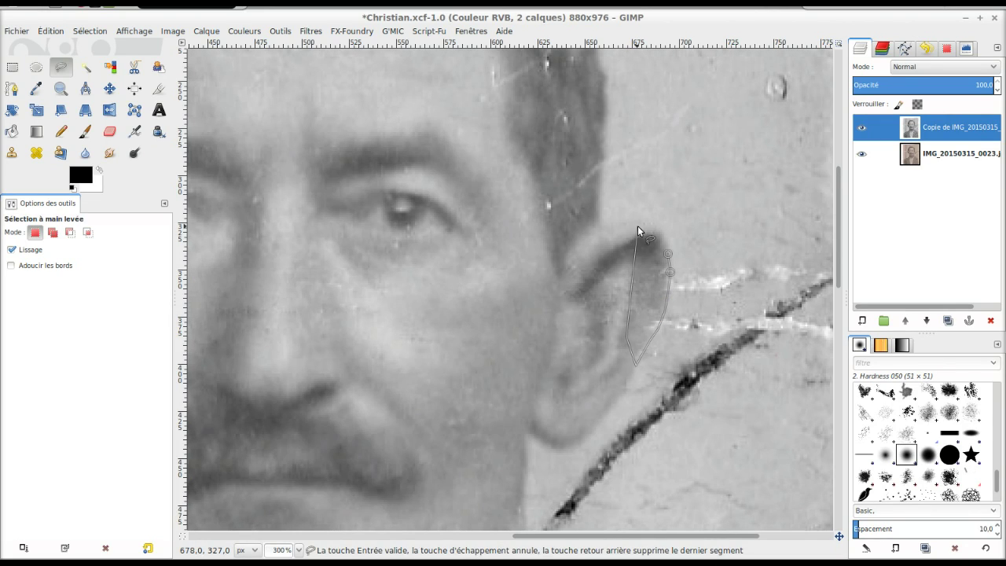
{"action": "left_click", "coordinate": [643, 249]}
{"action": "key", "text": "Return"}
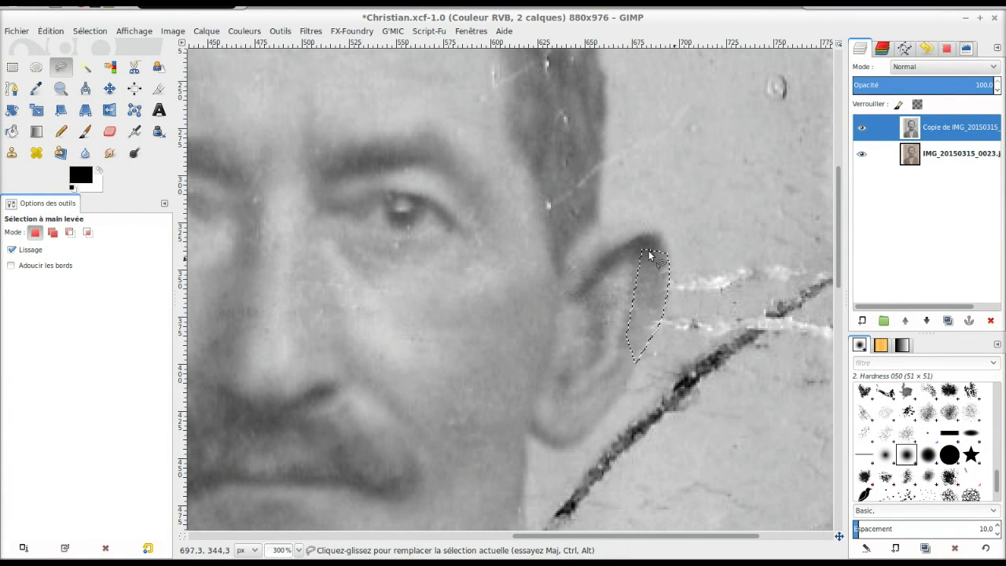
{"action": "left_click", "coordinate": [36, 152]}
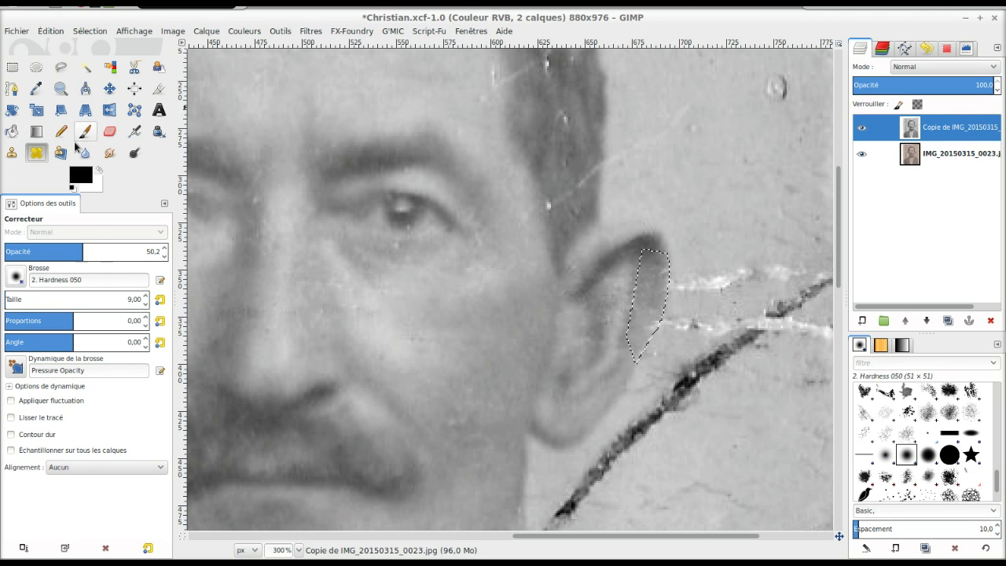
Step: Raise healing opacity to about 81 and heal the damage inside the ear selection
{"action": "left_click", "coordinate": [119, 251]}
{"action": "left_click_drag", "start_coordinate": [120, 251], "coordinate": [131, 251]}
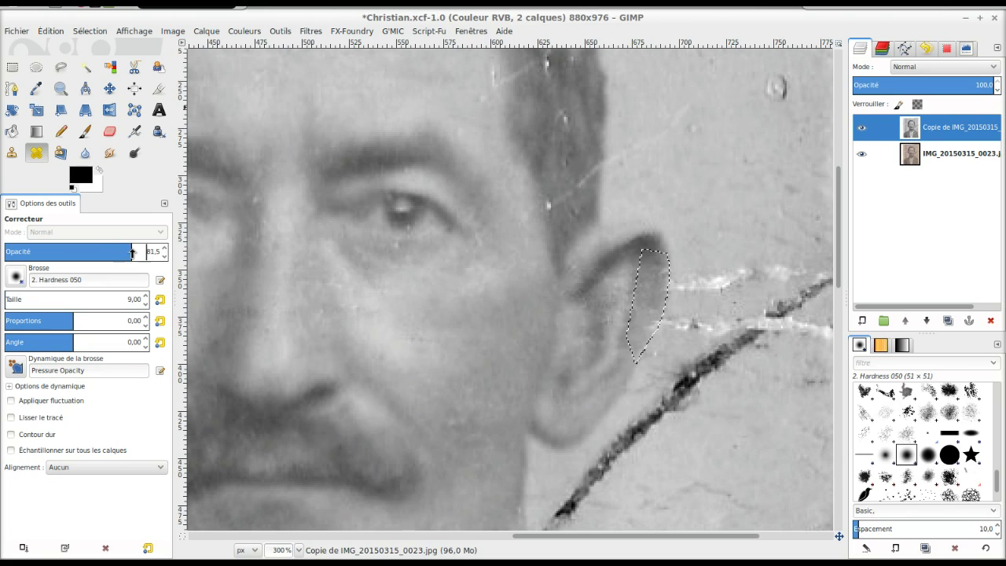
{"action": "left_click", "coordinate": [653, 266], "text": "ctrl"}
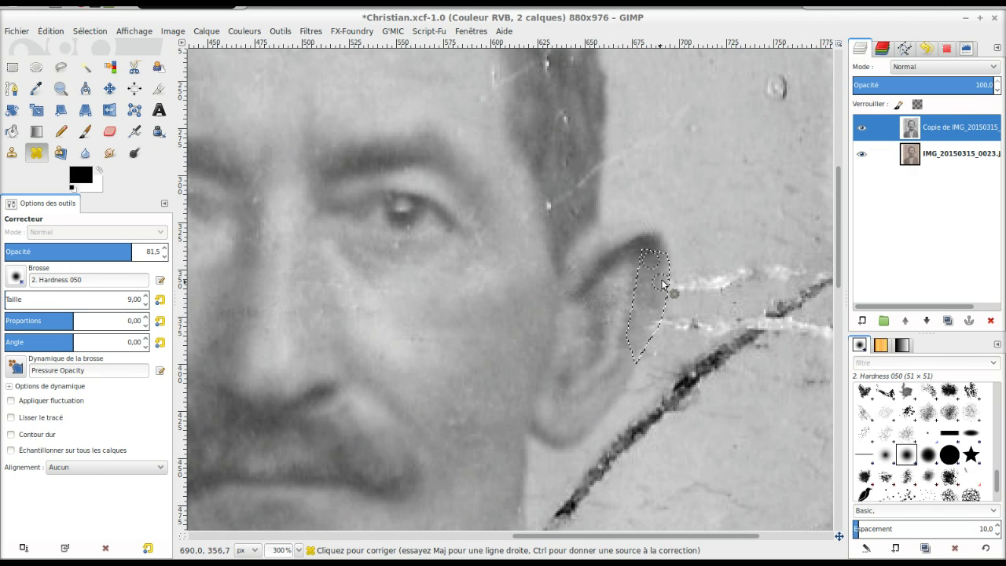
{"action": "mouse_move", "coordinate": [650, 306]}
{"action": "left_mouse_down"}
{"action": "mouse_move", "coordinate": [662, 321]}
{"action": "mouse_move", "coordinate": [647, 338]}
{"action": "mouse_move", "coordinate": [660, 266]}
{"action": "mouse_move", "coordinate": [653, 292]}
{"action": "mouse_move", "coordinate": [643, 275]}
{"action": "mouse_move", "coordinate": [650, 319]}
{"action": "mouse_move", "coordinate": [663, 288]}
{"action": "mouse_move", "coordinate": [656, 275]}
{"action": "mouse_move", "coordinate": [659, 291]}
{"action": "left_mouse_up"}
{"action": "left_click", "coordinate": [651, 255], "text": "ctrl"}
{"action": "mouse_move", "coordinate": [653, 330]}
{"action": "left_mouse_down"}
{"action": "mouse_move", "coordinate": [667, 271]}
{"action": "mouse_move", "coordinate": [645, 338]}
{"action": "left_mouse_up"}
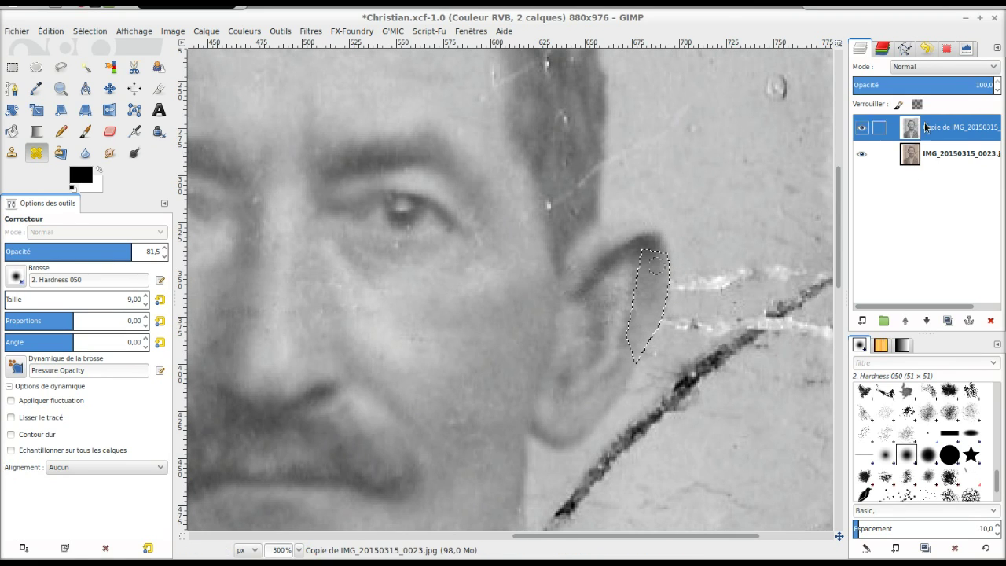
Step: Clear the ear selection and zoom out to 100%
{"action": "left_click", "coordinate": [946, 48]}
{"action": "left_click", "coordinate": [890, 322]}
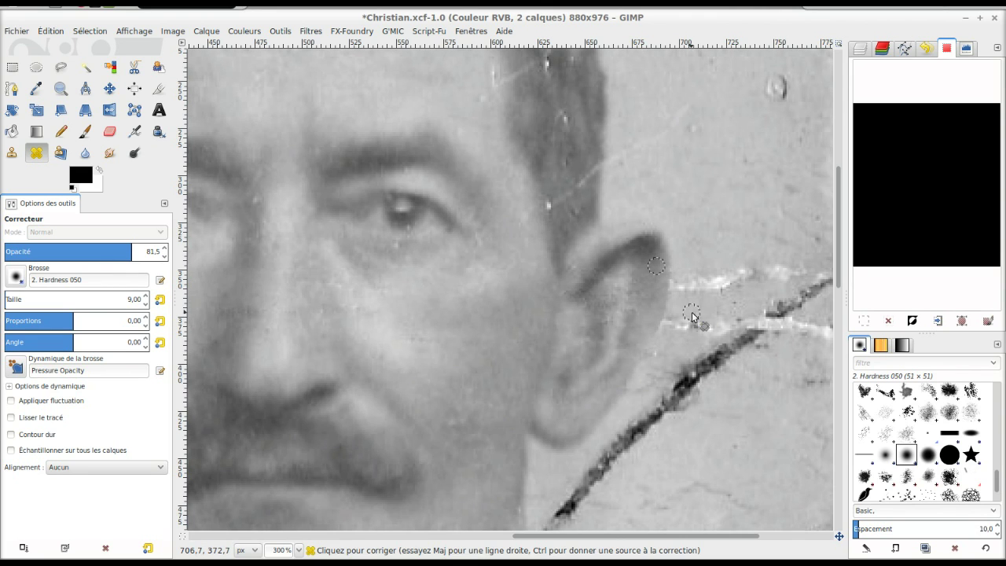
{"action": "scroll", "coordinate": [639, 296], "scroll_direction": "down", "scroll_amount": 2}
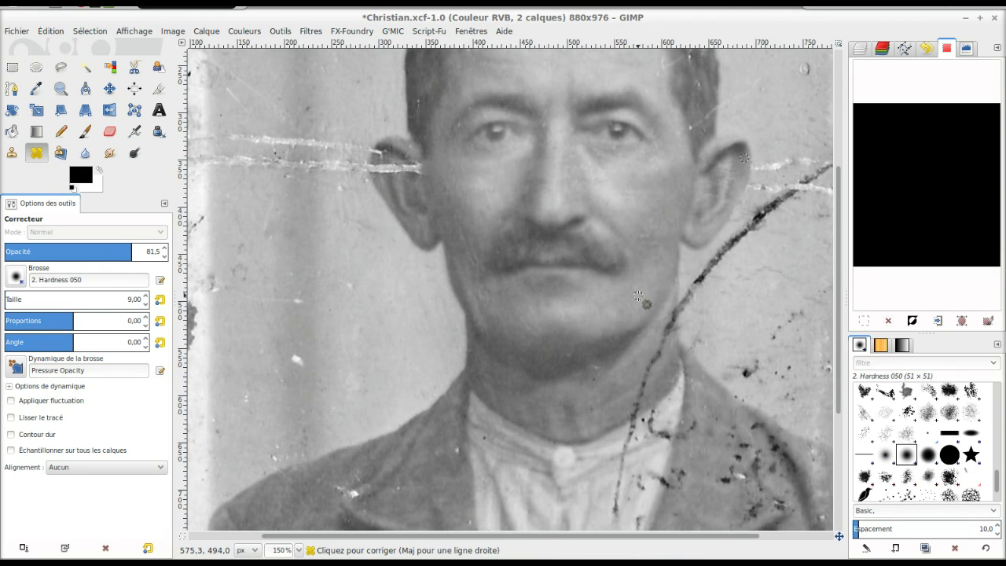
{"action": "scroll", "coordinate": [638, 296], "scroll_direction": "down", "scroll_amount": 1}
{"action": "scroll", "coordinate": [724, 171], "scroll_direction": "up", "scroll_amount": 2}
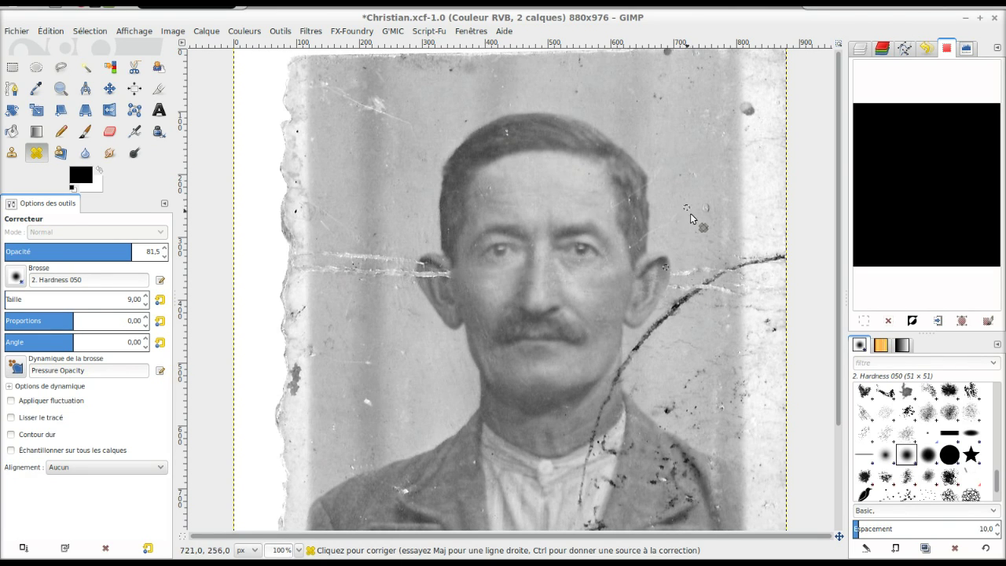
Step: Switch to Clone with Aligné alignment and brush size 32.93, then zoom to 150%
{"action": "left_click", "coordinate": [12, 153]}
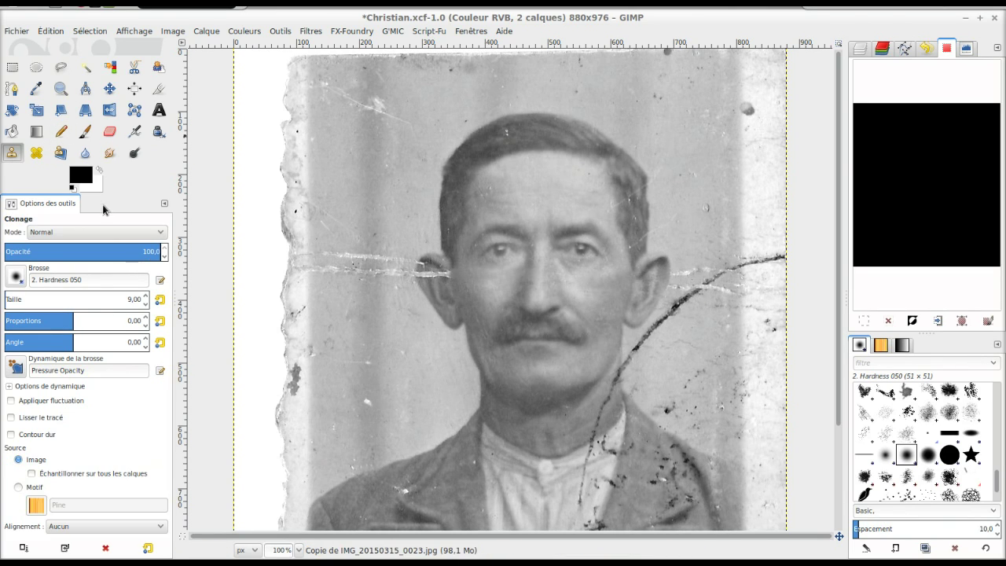
{"action": "left_click", "coordinate": [155, 528]}
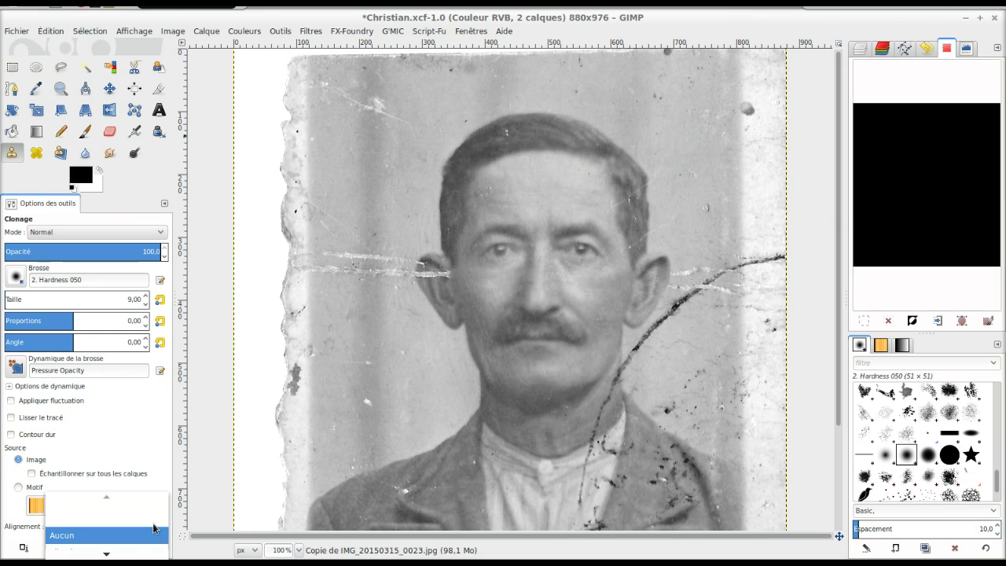
{"action": "left_click", "coordinate": [128, 516]}
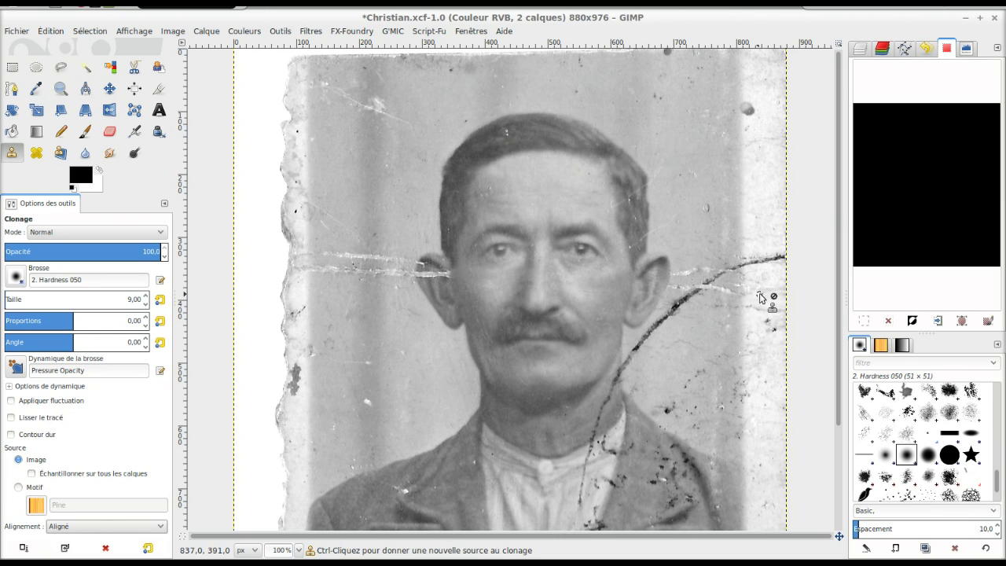
{"action": "left_click_drag", "start_coordinate": [8, 301], "coordinate": [127, 300]}
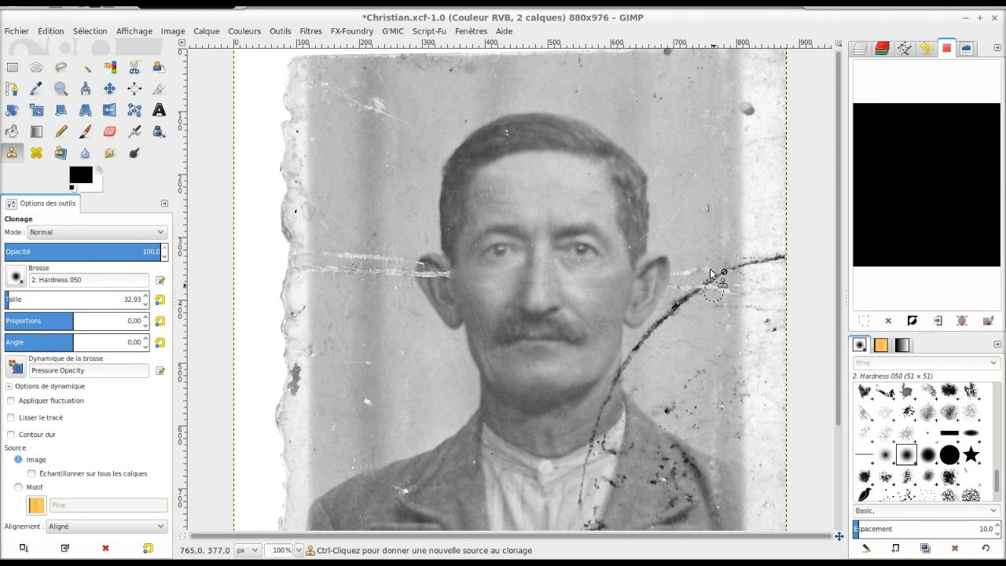
{"action": "scroll", "coordinate": [705, 255], "scroll_direction": "up", "scroll_amount": 1}
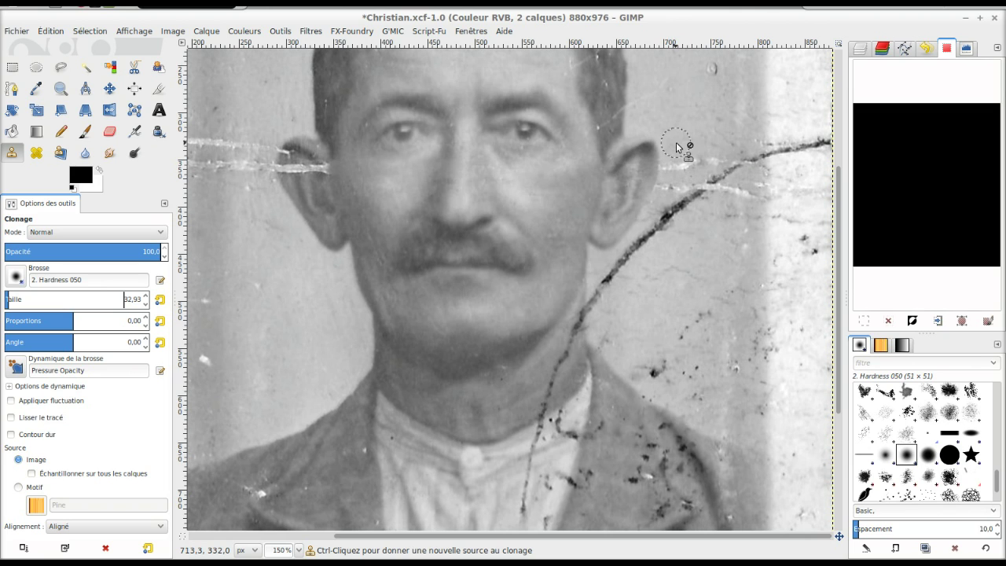
Step: Clone clean background over the crack by the ear and the scratch right of the face
{"action": "key", "text": "ctrl"}
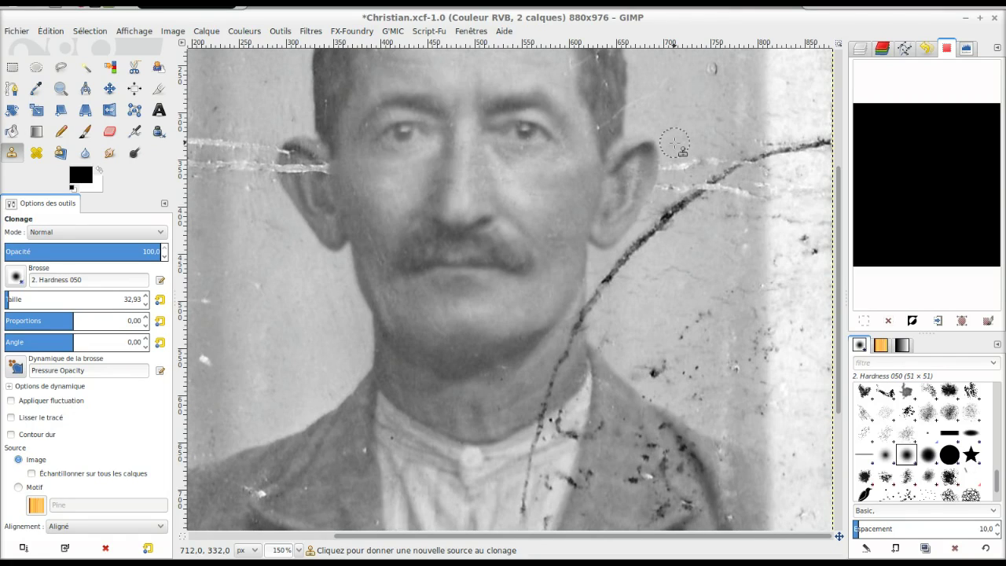
{"action": "left_click", "coordinate": [674, 142], "text": "ctrl"}
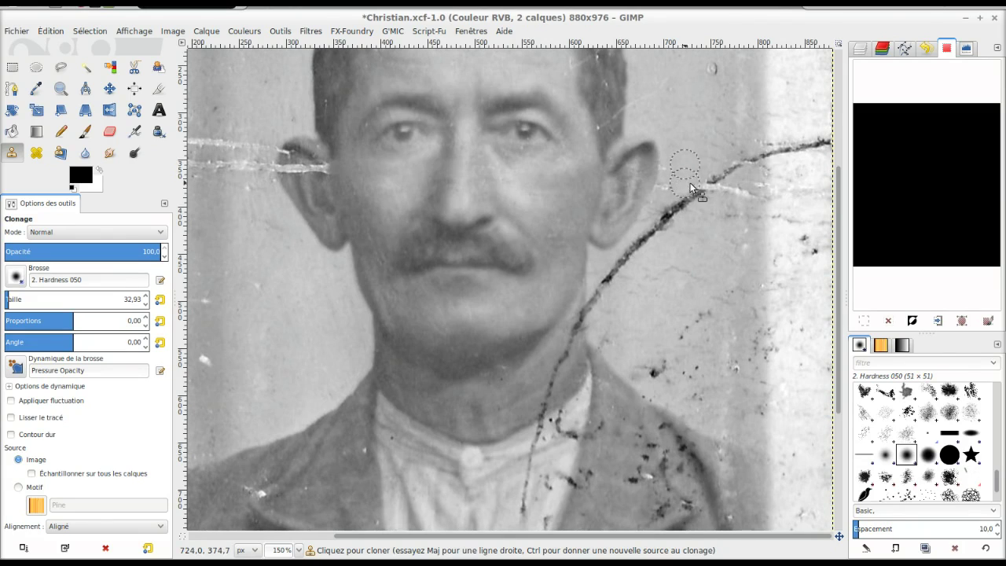
{"action": "mouse_move", "coordinate": [691, 187]}
{"action": "left_mouse_down"}
{"action": "mouse_move", "coordinate": [716, 165]}
{"action": "mouse_move", "coordinate": [735, 173]}
{"action": "left_mouse_up"}
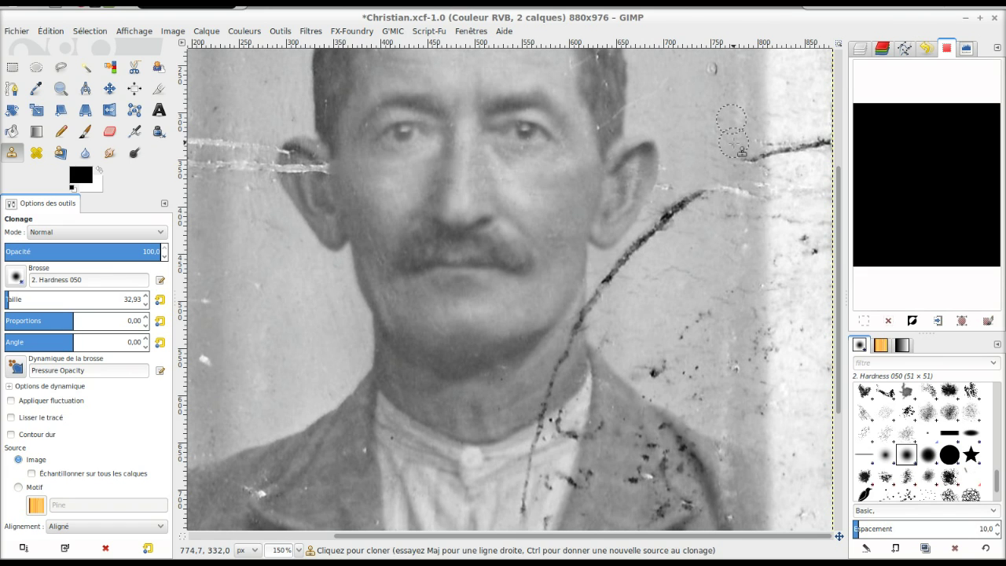
{"action": "mouse_move", "coordinate": [739, 156]}
{"action": "left_mouse_down"}
{"action": "mouse_move", "coordinate": [751, 163]}
{"action": "mouse_move", "coordinate": [735, 193]}
{"action": "mouse_move", "coordinate": [683, 193]}
{"action": "left_mouse_up"}
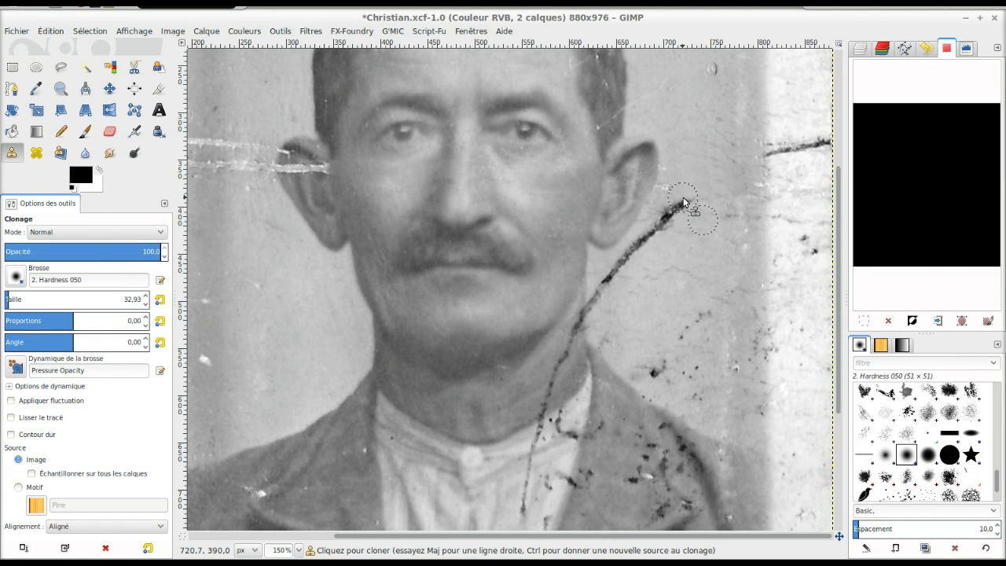
{"action": "left_click_drag", "start_coordinate": [683, 203], "coordinate": [599, 309]}
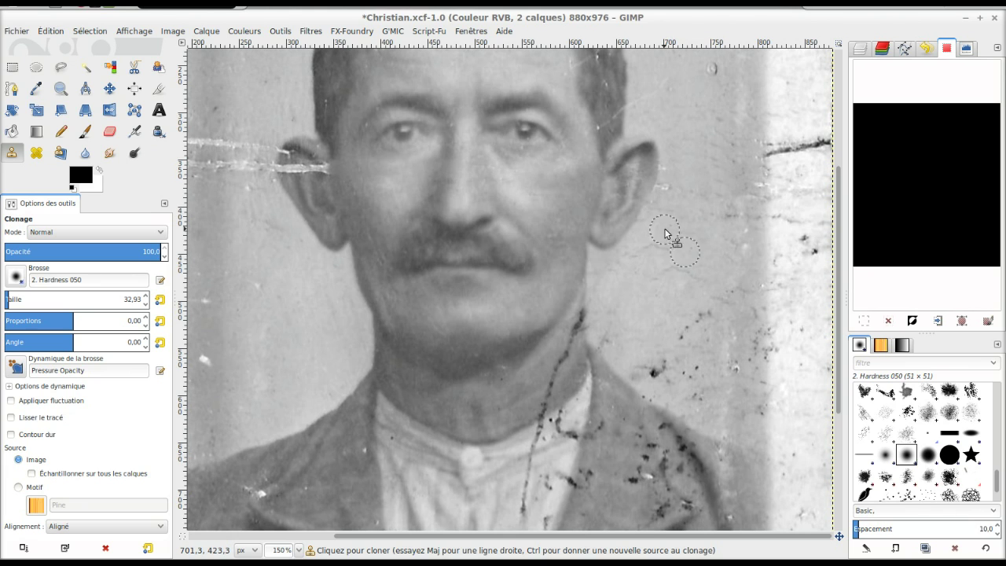
{"action": "left_click", "coordinate": [692, 161]}
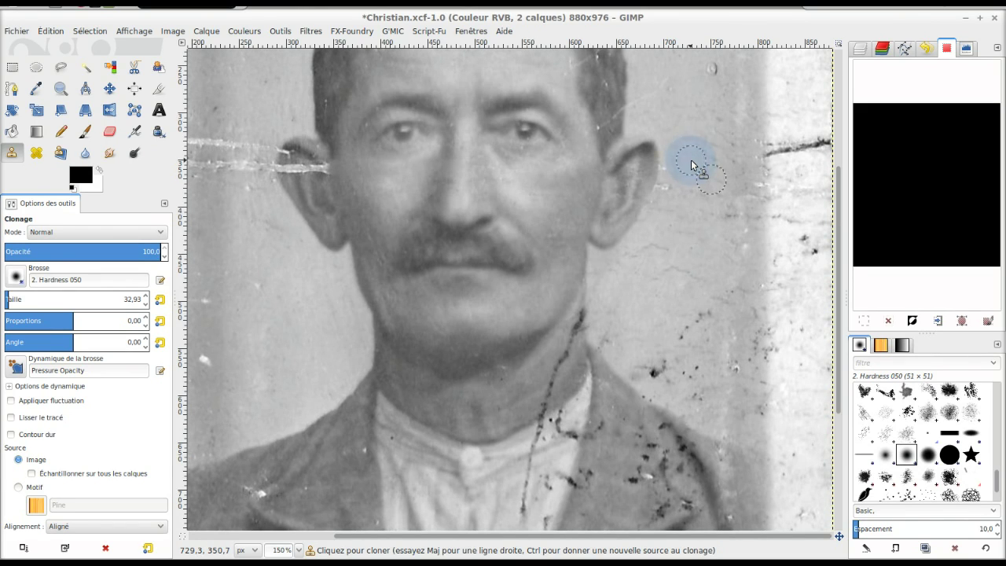
{"action": "left_click", "coordinate": [692, 161], "text": "ctrl"}
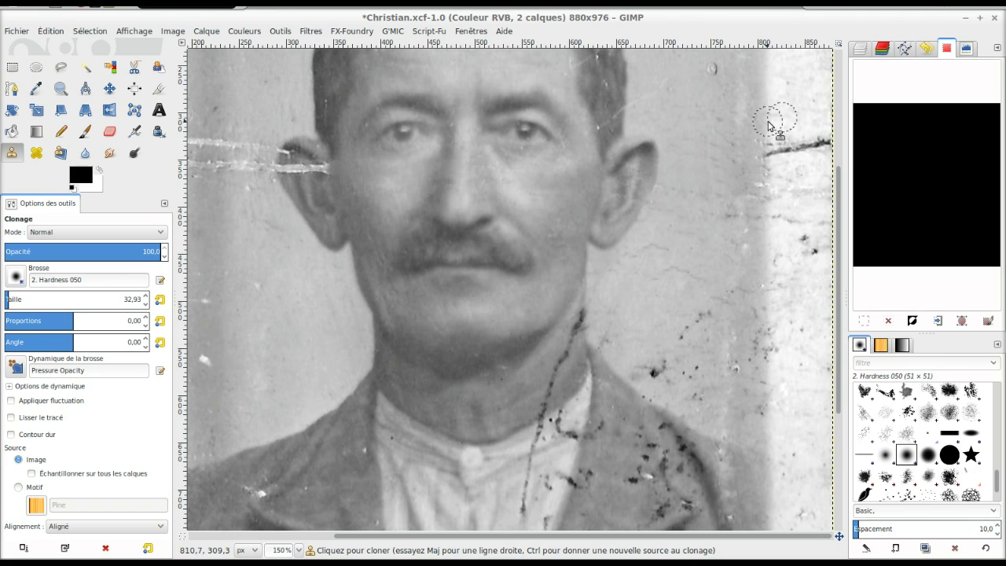
{"action": "left_click", "coordinate": [769, 129], "text": "ctrl"}
{"action": "mouse_move", "coordinate": [769, 135]}
{"action": "left_mouse_down"}
{"action": "mouse_move", "coordinate": [769, 153]}
{"action": "mouse_move", "coordinate": [809, 140]}
{"action": "mouse_move", "coordinate": [825, 146]}
{"action": "mouse_move", "coordinate": [794, 154]}
{"action": "left_mouse_up"}
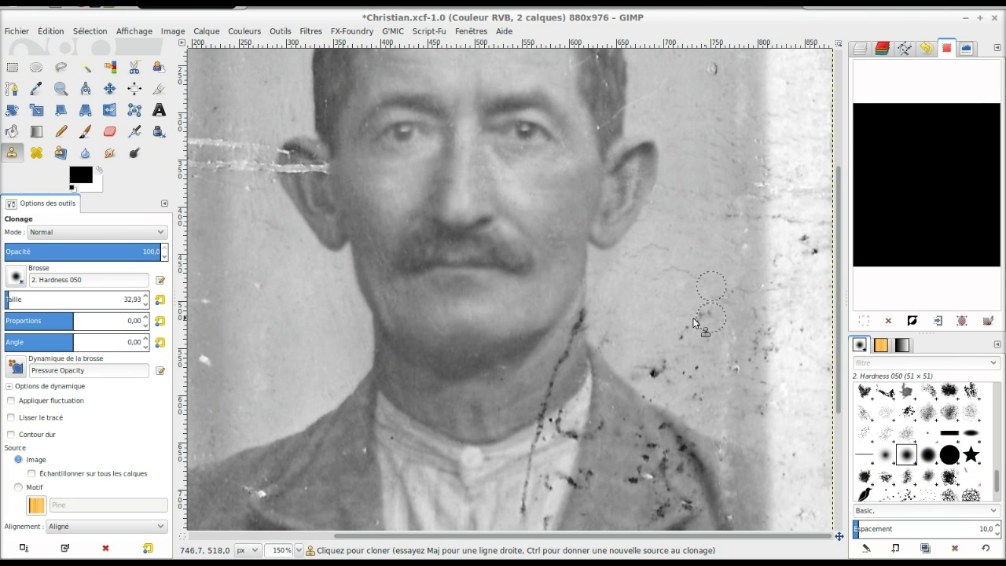
Step: Shrink the clone brush to 10.93 and clone along the crack down the neck
{"action": "scroll", "coordinate": [640, 315], "scroll_direction": "down", "scroll_amount": 3}
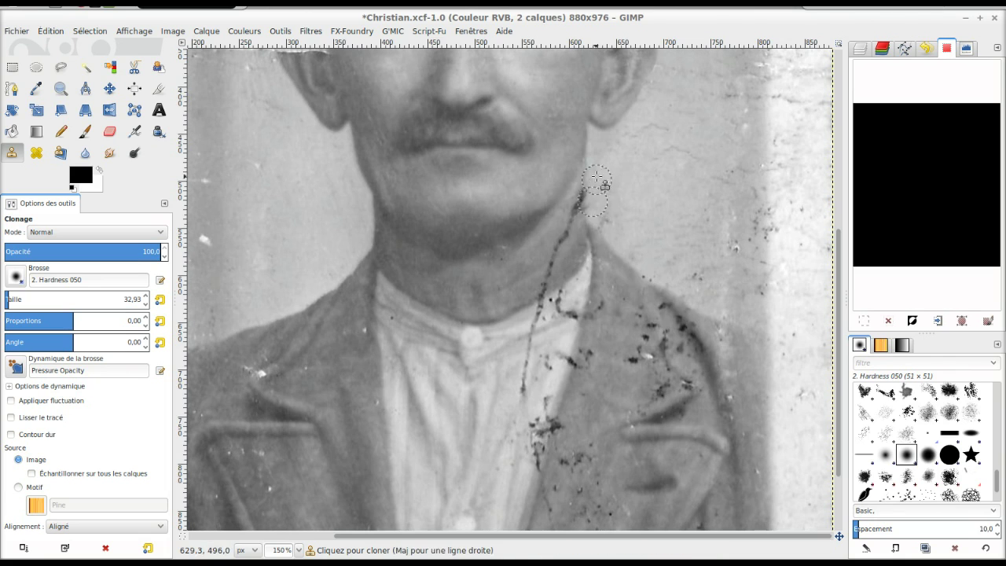
{"action": "scroll", "coordinate": [792, 379], "scroll_direction": "right", "scroll_amount": 5}
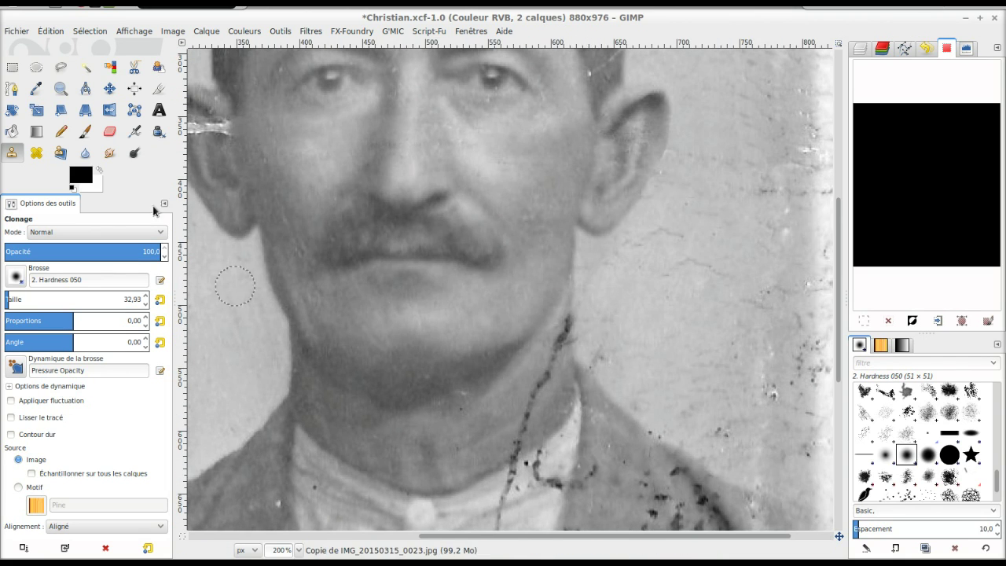
{"action": "left_click", "coordinate": [146, 304]}
{"action": "left_click", "coordinate": [146, 304]}
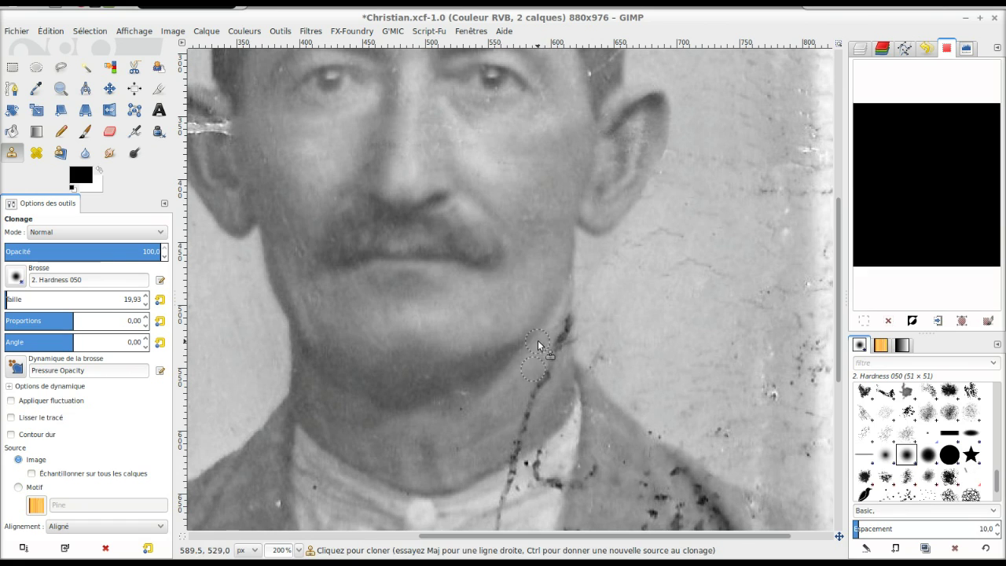
{"action": "left_click", "coordinate": [145, 302]}
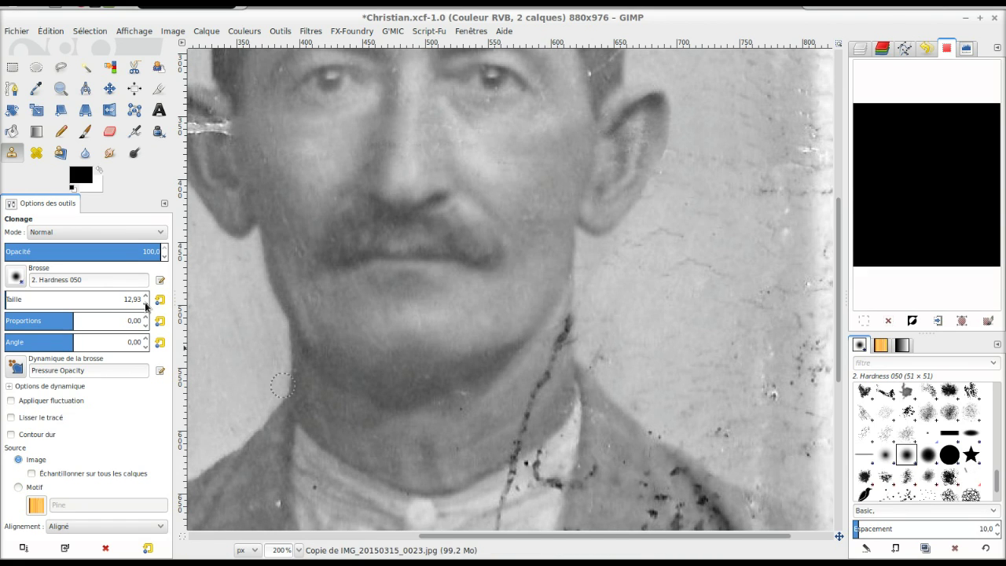
{"action": "left_click", "coordinate": [543, 355], "text": "ctrl"}
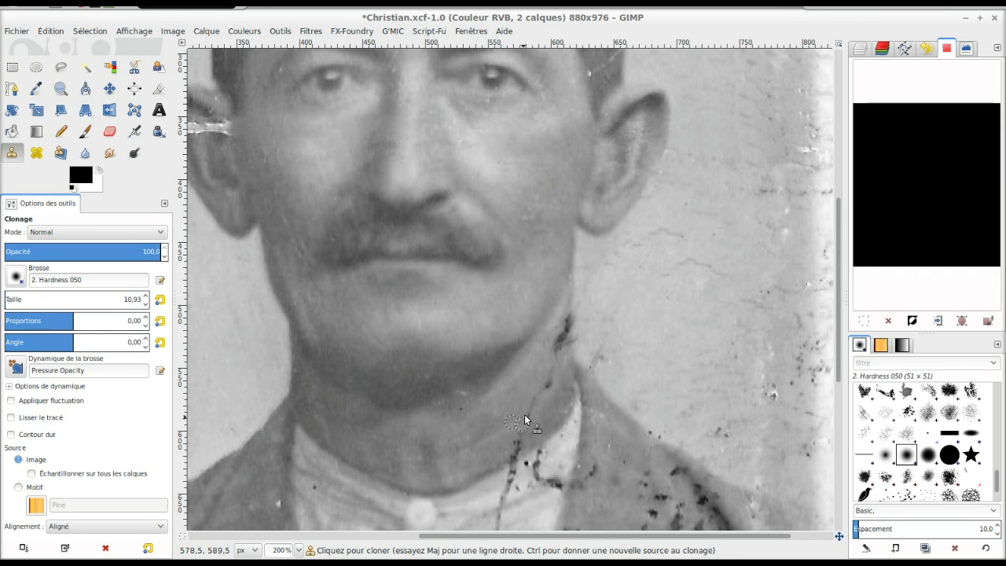
{"action": "left_click_drag", "start_coordinate": [530, 397], "coordinate": [519, 439]}
{"action": "left_click", "coordinate": [556, 400]}
Step: Sample new clone sources and dab over the crack on the neck and collar
{"action": "scroll", "coordinate": [488, 437], "scroll_direction": "down", "scroll_amount": 3}
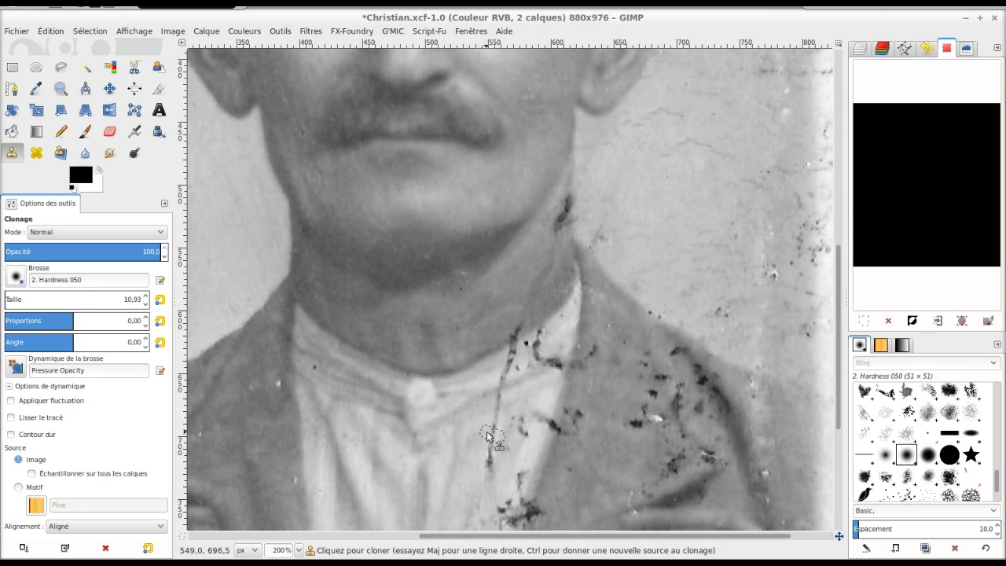
{"action": "left_click", "coordinate": [481, 358], "text": "ctrl"}
{"action": "left_click", "coordinate": [507, 321], "text": "ctrl"}
{"action": "left_click", "coordinate": [524, 310]}
{"action": "left_click", "coordinate": [496, 364], "text": "ctrl"}
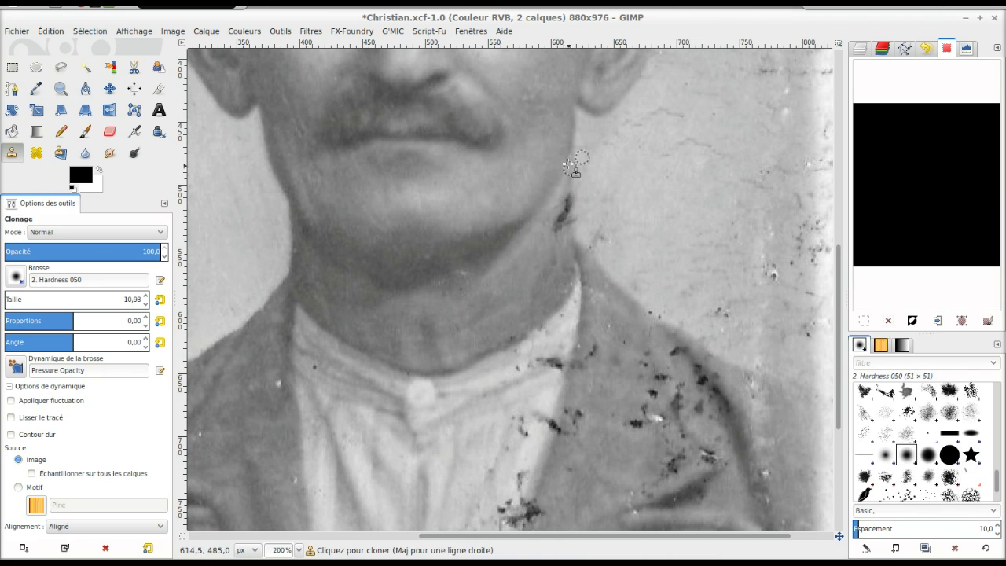
Step: Clone over the dark neck blemish, then heal along the jaw edge below it
{"action": "scroll", "coordinate": [583, 186], "scroll_direction": "up", "scroll_amount": 1, "text": "ctrl"}
{"action": "scroll", "coordinate": [586, 203], "scroll_direction": "right", "scroll_amount": 3}
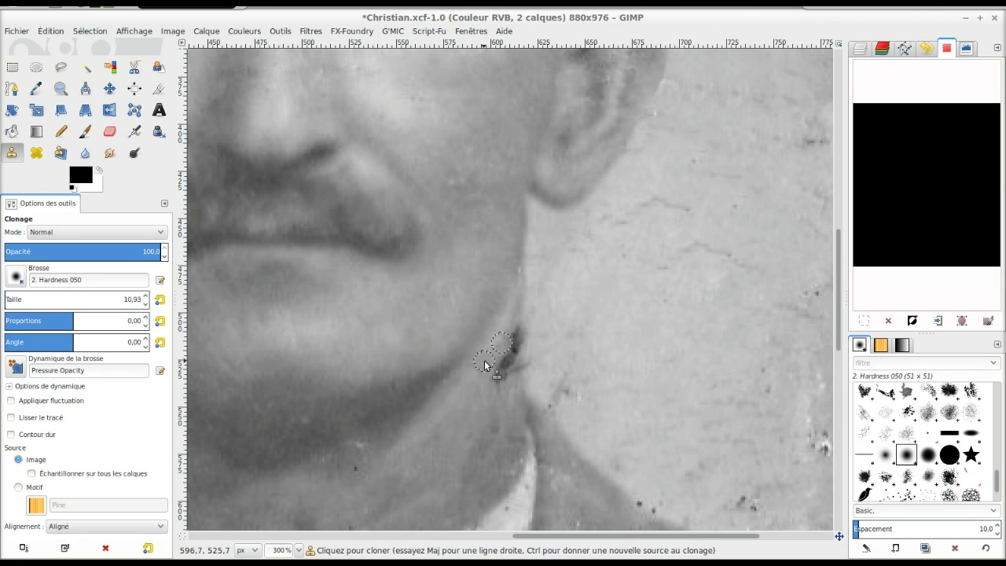
{"action": "mouse_move", "coordinate": [504, 357]}
{"action": "left_mouse_down"}
{"action": "mouse_move", "coordinate": [501, 370]}
{"action": "mouse_move", "coordinate": [503, 338]}
{"action": "mouse_move", "coordinate": [512, 353]}
{"action": "mouse_move", "coordinate": [521, 346]}
{"action": "left_mouse_up"}
{"action": "left_click", "coordinate": [498, 334], "text": "ctrl"}
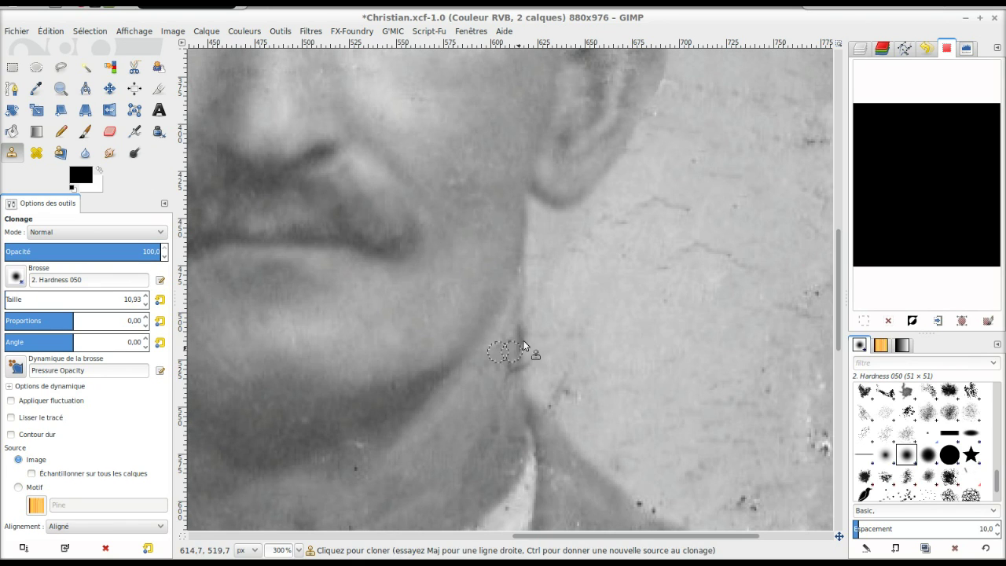
{"action": "left_click", "coordinate": [36, 153]}
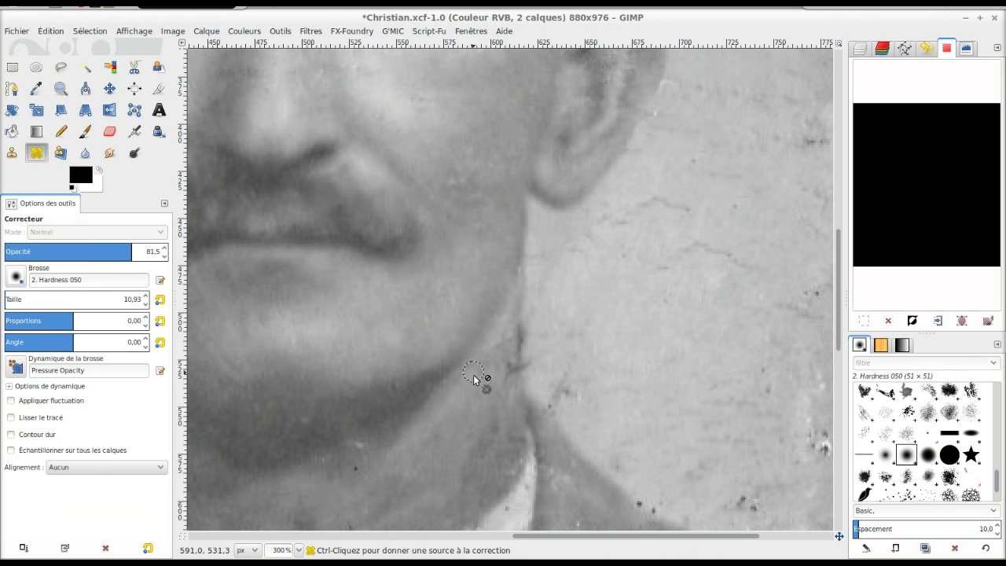
{"action": "left_click", "coordinate": [508, 348], "text": "ctrl"}
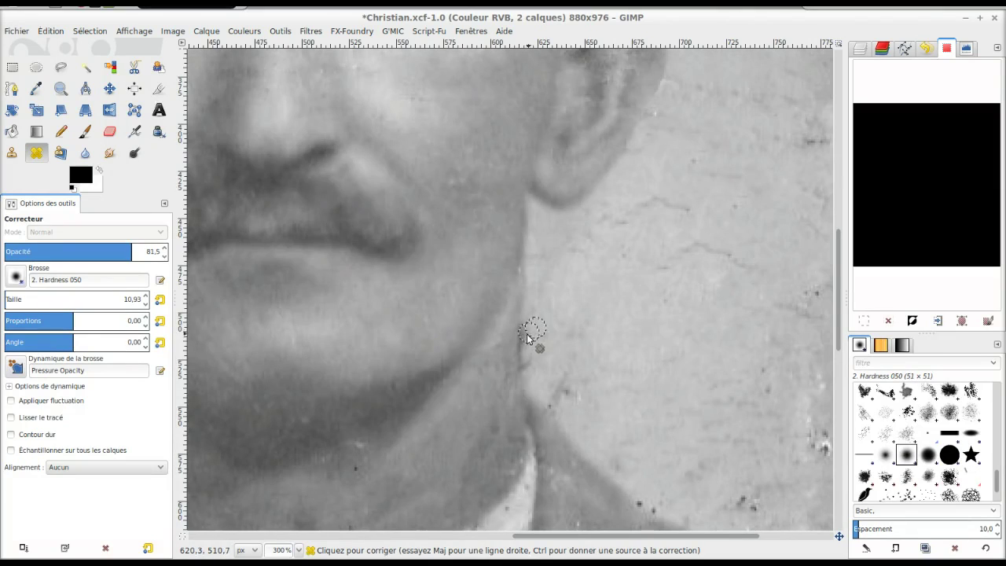
{"action": "left_click_drag", "start_coordinate": [526, 343], "coordinate": [530, 358]}
{"action": "key", "text": "minus"}
Step: Set a clone source near the jacket shoulder and save the retouched image
{"action": "key", "text": "minus"}
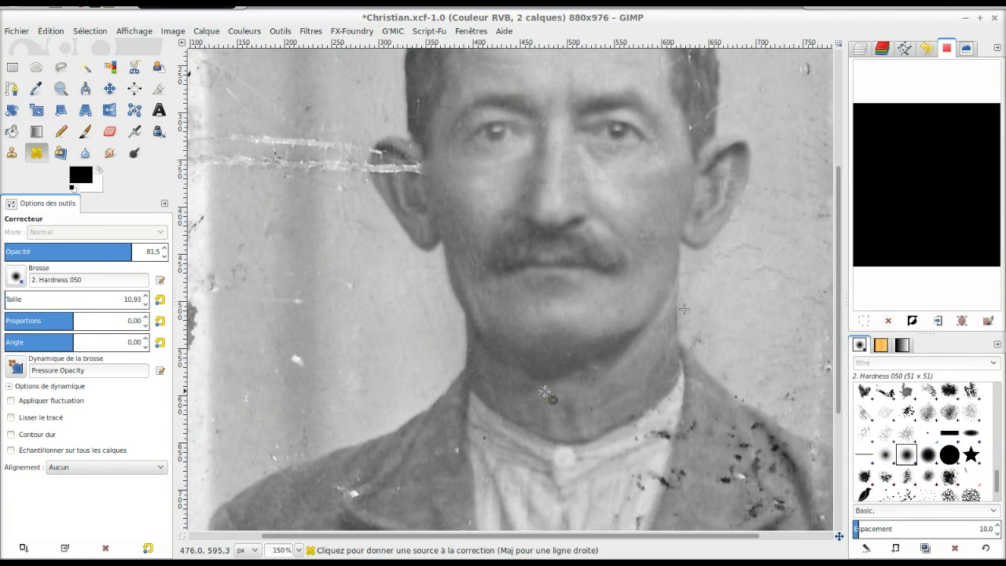
{"action": "key", "text": "minus"}
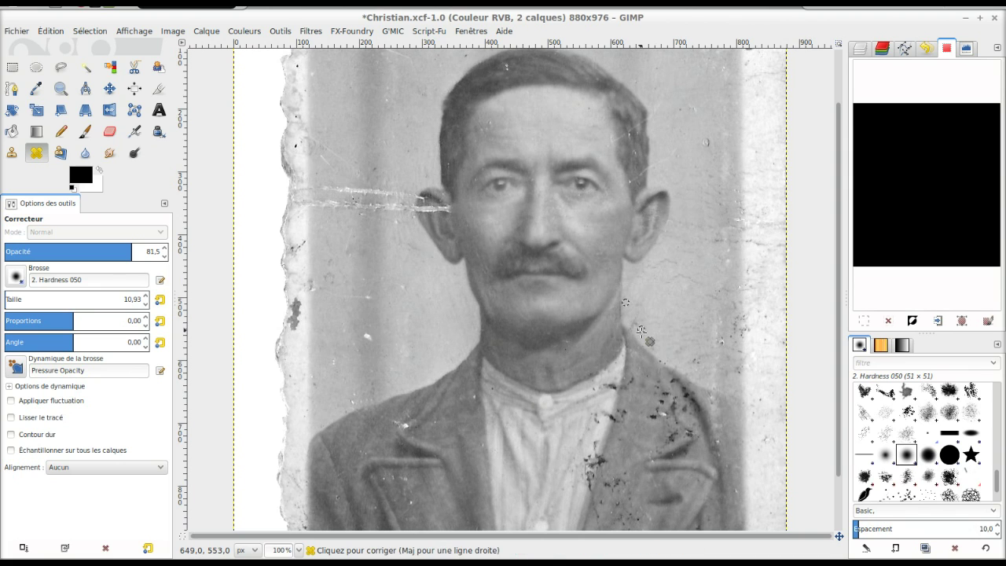
{"action": "left_click", "coordinate": [639, 332], "text": "ctrl"}
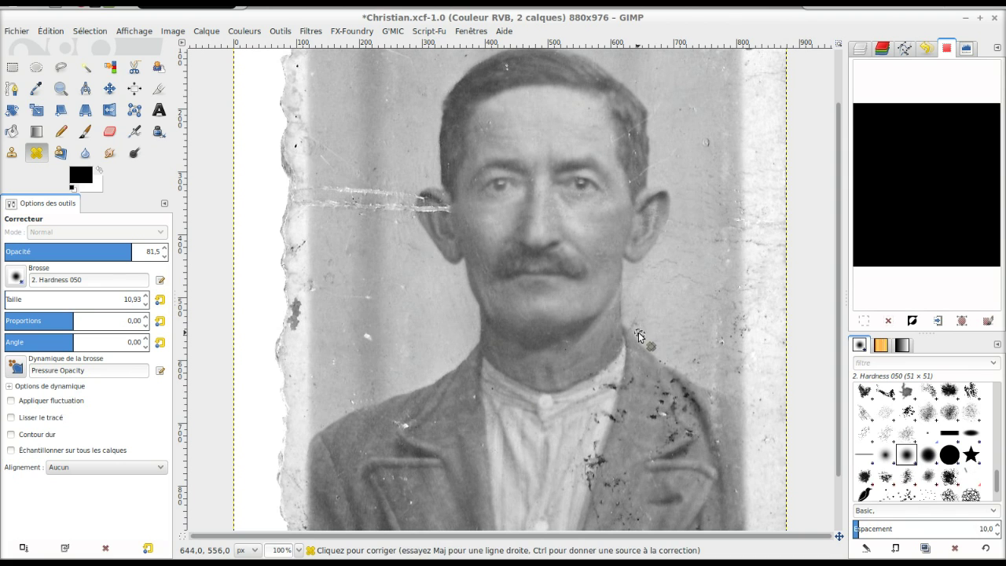
{"action": "left_click", "coordinate": [12, 152]}
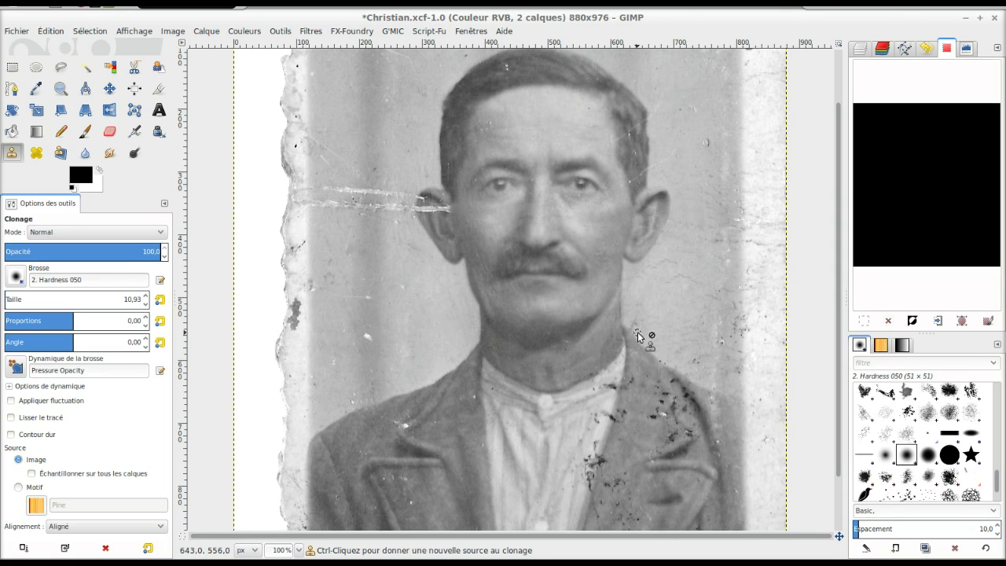
{"action": "left_click", "coordinate": [638, 332], "text": "ctrl"}
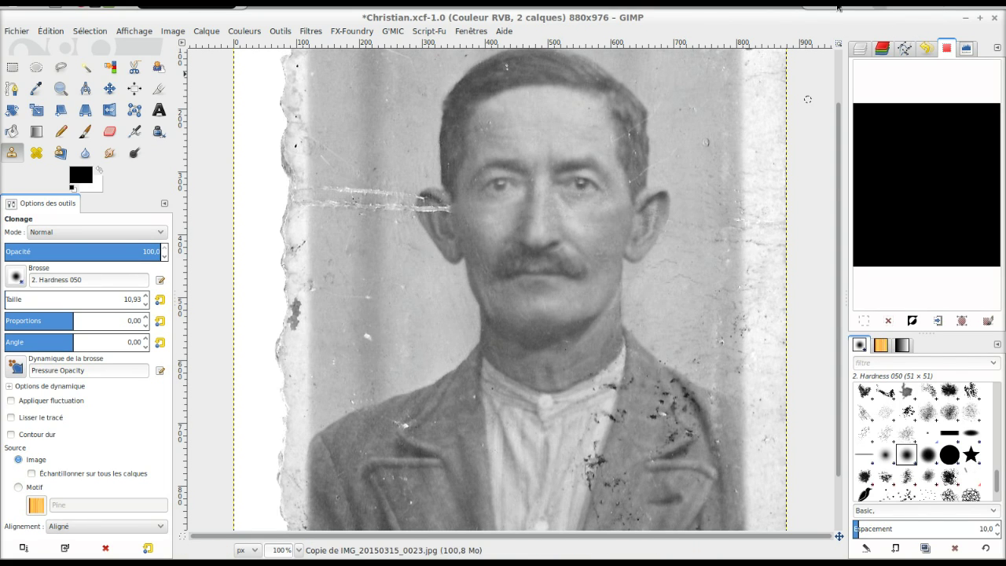
{"action": "left_click", "coordinate": [16, 31]}
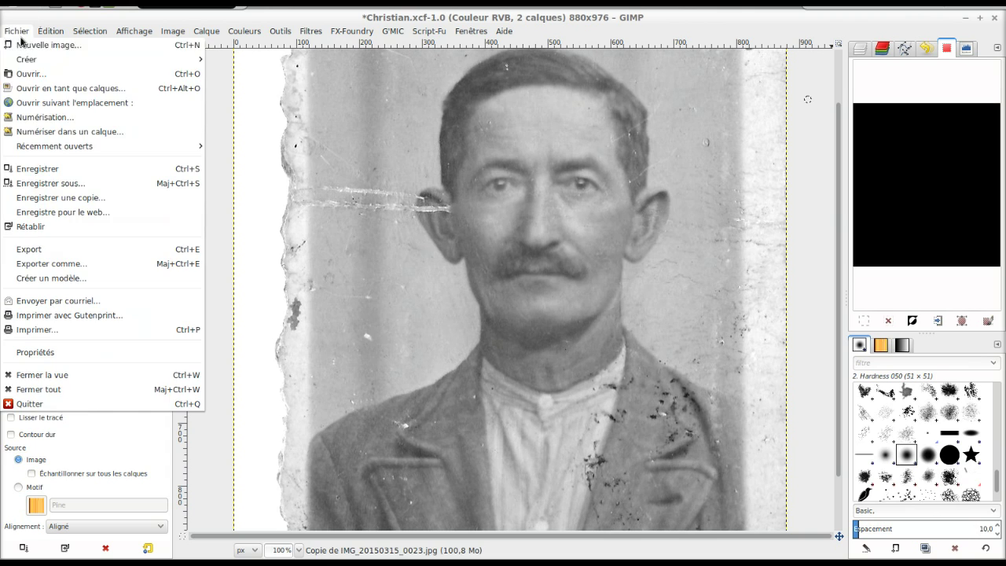
{"action": "left_click", "coordinate": [32, 168]}
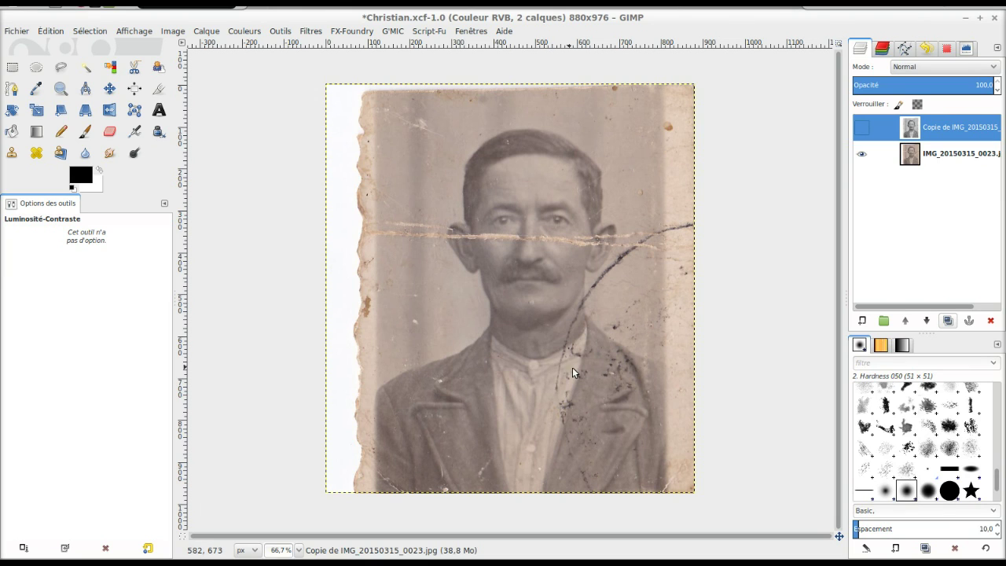
Step: Toggle the cleaned copy layer against the sepia original, ending with the copy shown
{"action": "left_click", "coordinate": [862, 132]}
{"action": "left_click", "coordinate": [863, 132]}
{"action": "left_click", "coordinate": [862, 132]}
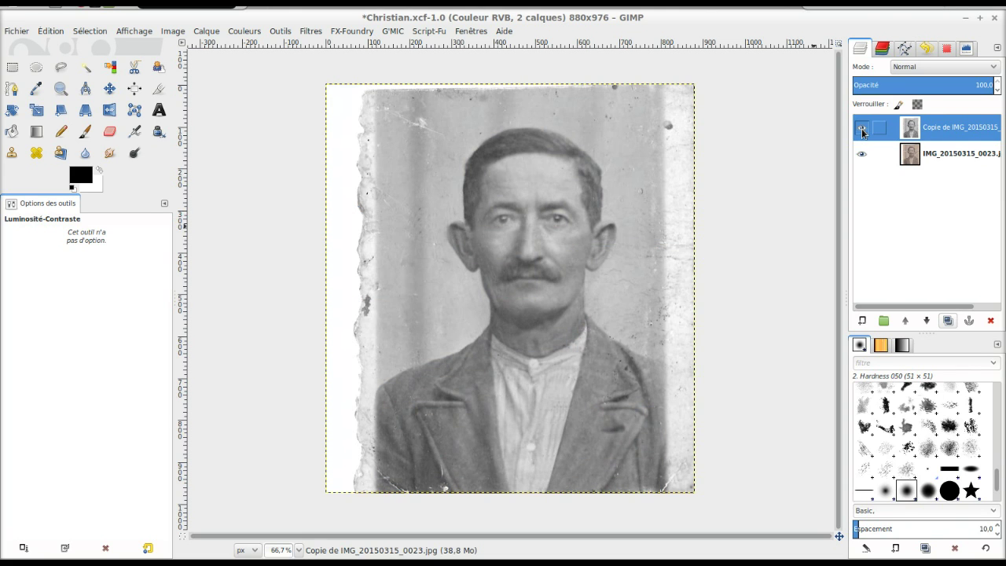
{"action": "left_click", "coordinate": [862, 132]}
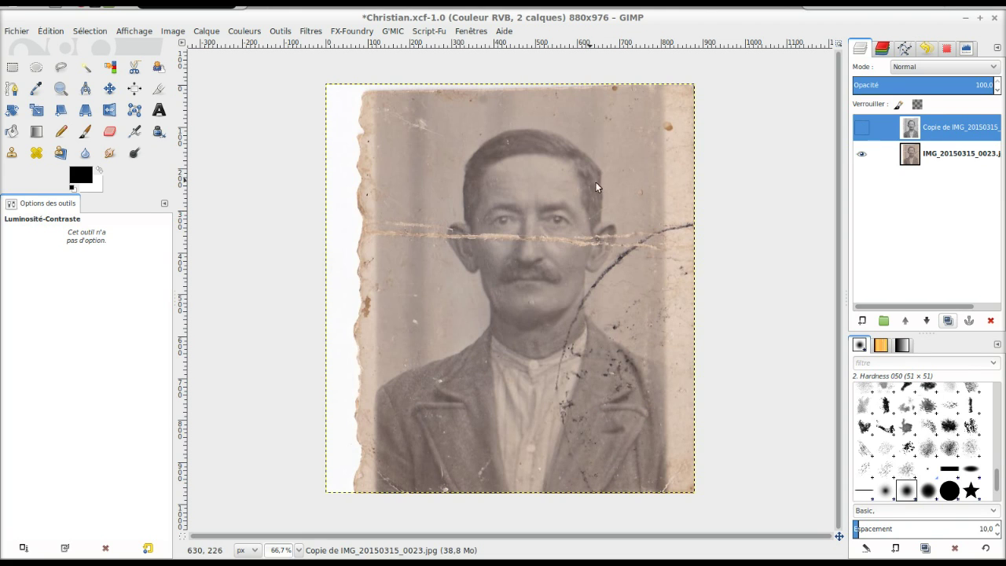
{"action": "left_click", "coordinate": [862, 130]}
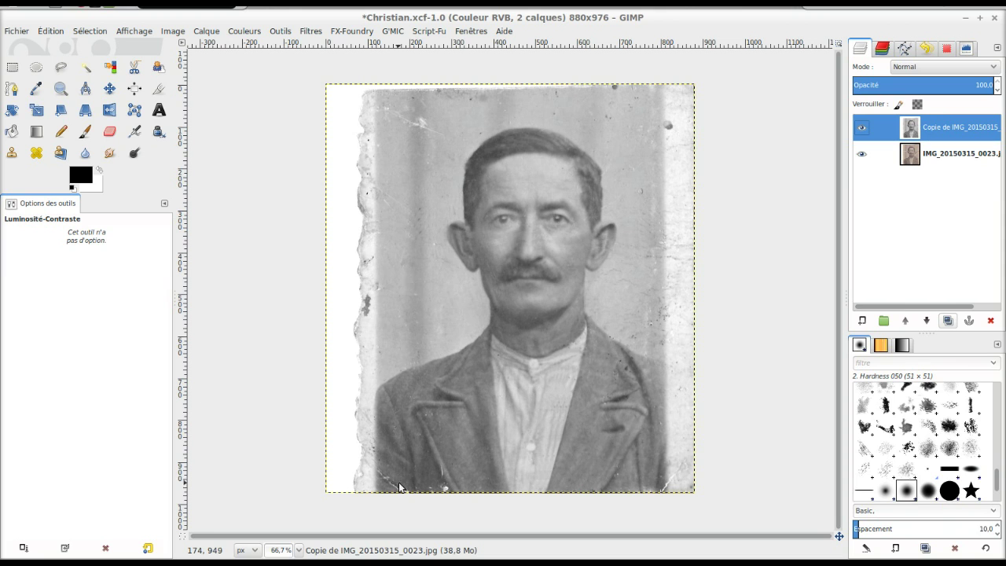
Step: Zoom in on the lower-left jacket and select the Clone tool at brush size 12
{"action": "key", "text": "plus"}
{"action": "key", "text": "plus"}
{"action": "key", "text": "plus"}
{"action": "scroll", "coordinate": [399, 485], "scroll_direction": "down", "scroll_amount": 10}
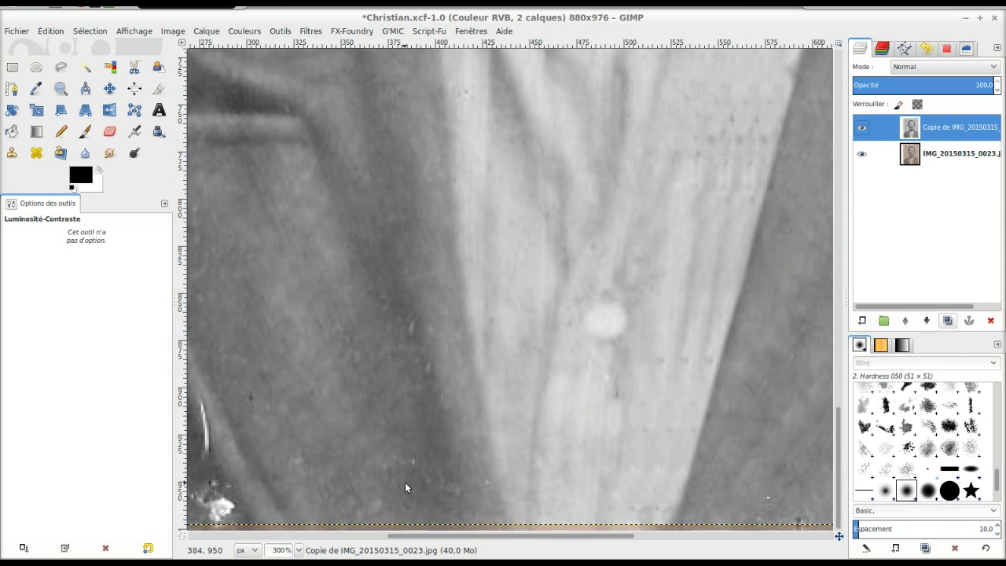
{"action": "scroll", "coordinate": [401, 479], "scroll_direction": "left", "scroll_amount": 4}
{"action": "scroll", "coordinate": [400, 476], "scroll_direction": "left", "scroll_amount": 4}
{"action": "scroll", "coordinate": [399, 476], "scroll_direction": "left", "scroll_amount": 4}
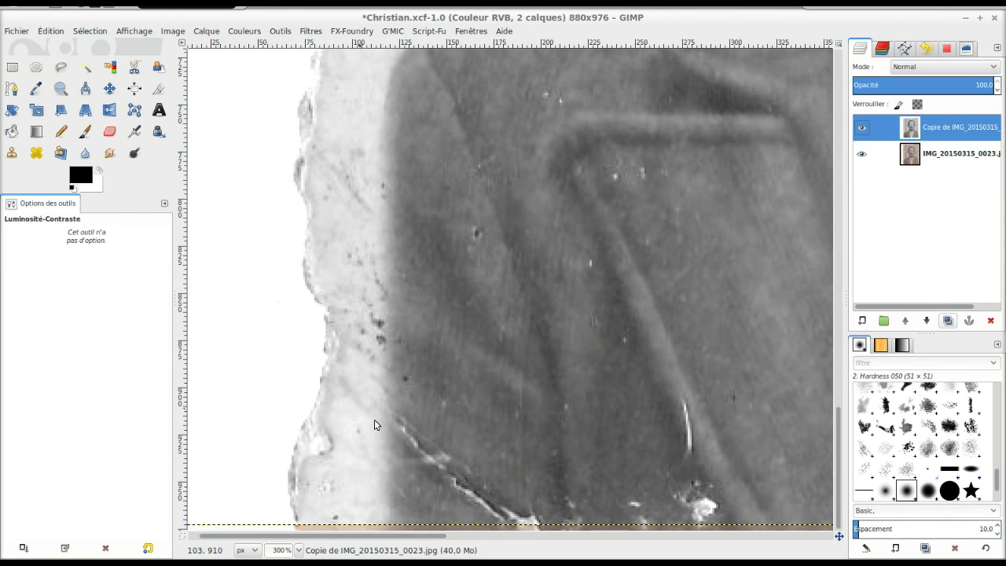
{"action": "left_click", "coordinate": [11, 152]}
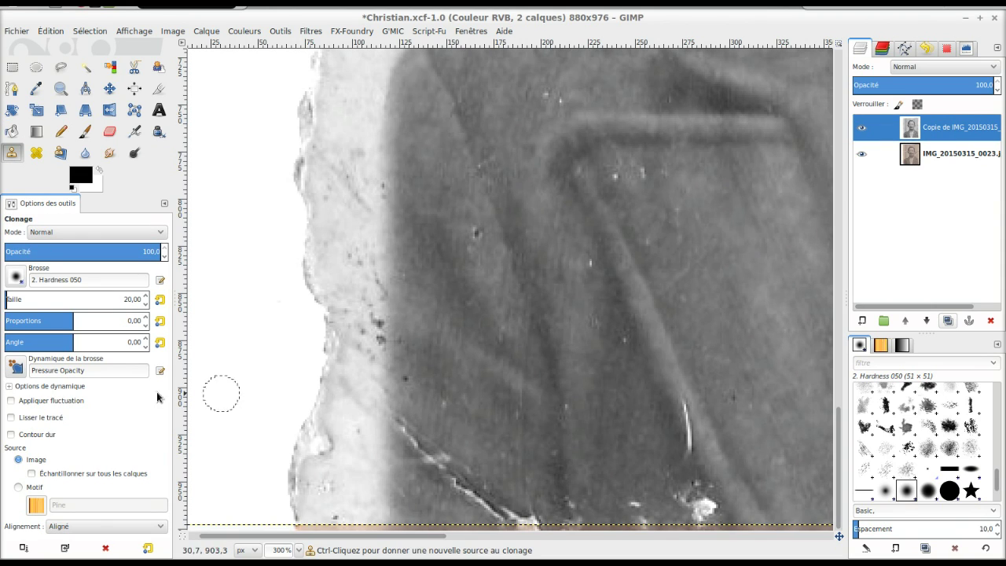
{"action": "left_click", "coordinate": [146, 304]}
{"action": "left_click", "coordinate": [146, 304]}
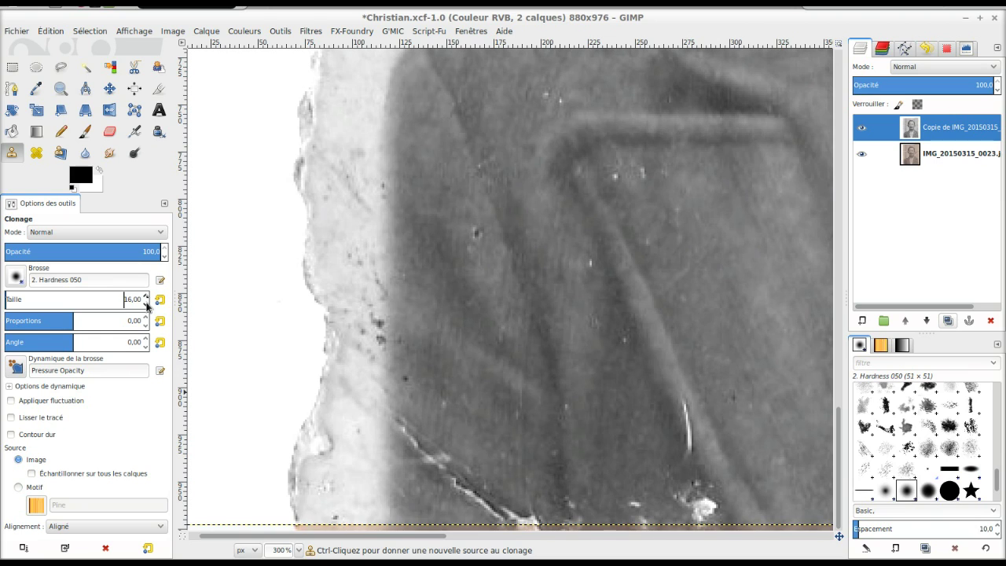
{"action": "left_click", "coordinate": [146, 305]}
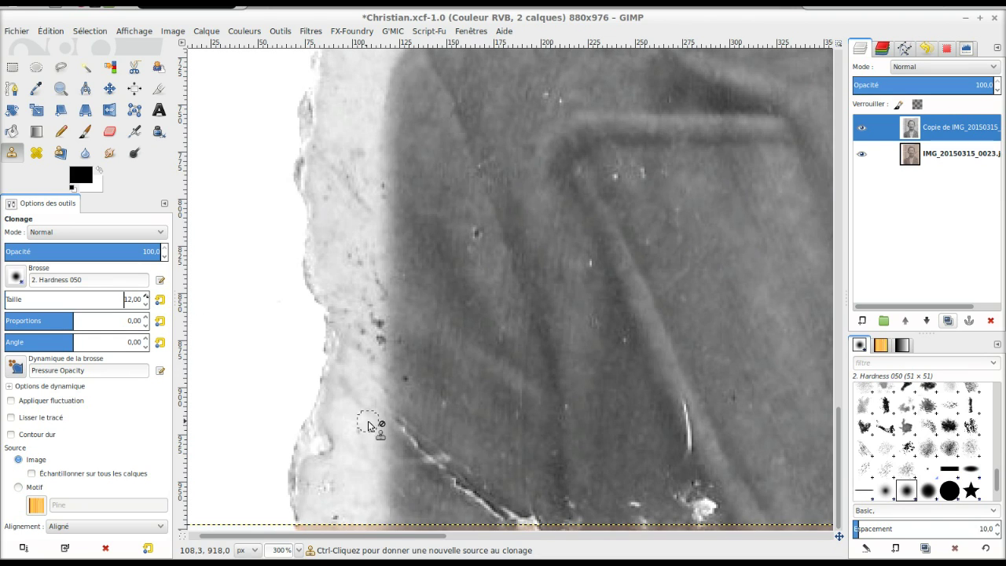
Step: Clone dark fabric texture over the first white streak on the jacket
{"action": "left_click", "coordinate": [407, 407], "text": "ctrl"}
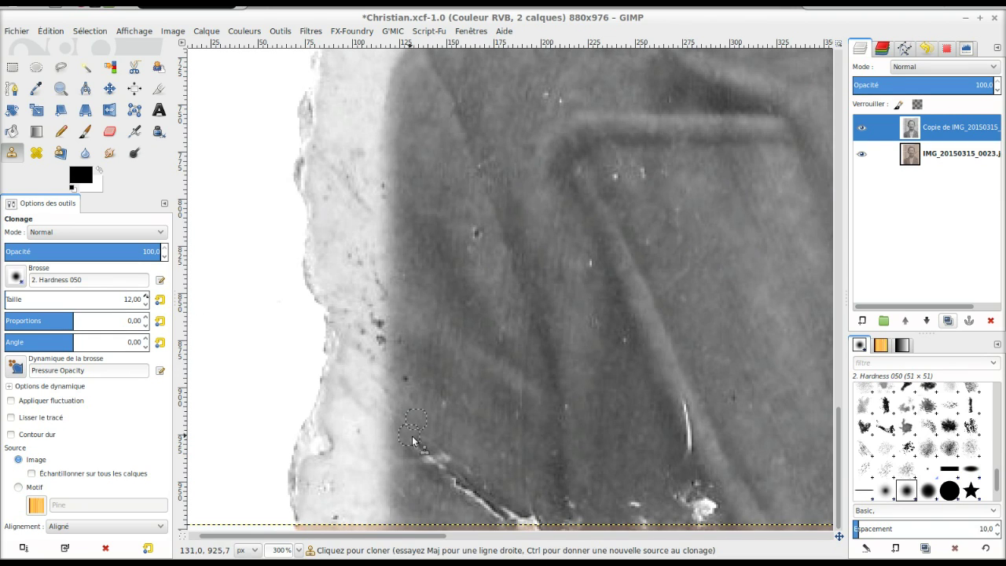
{"action": "left_click_drag", "start_coordinate": [428, 450], "coordinate": [472, 479]}
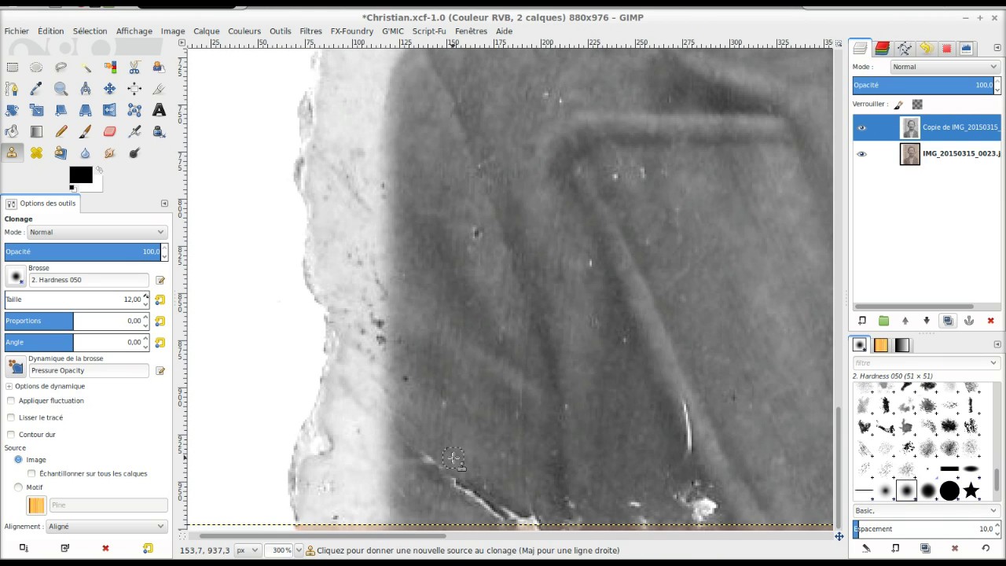
{"action": "left_click", "coordinate": [448, 465], "text": "ctrl"}
{"action": "left_click_drag", "start_coordinate": [440, 473], "coordinate": [467, 472]}
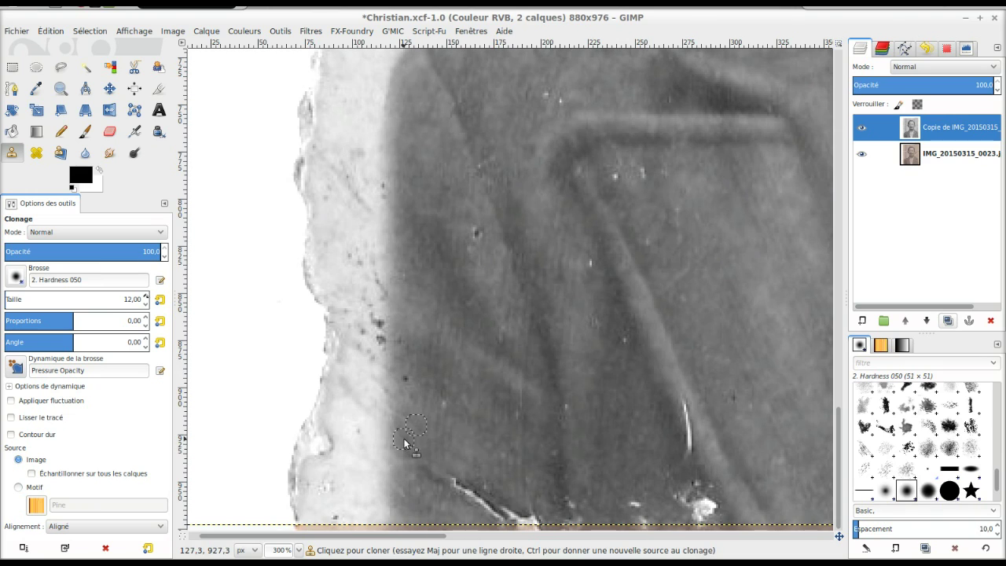
{"action": "left_click", "coordinate": [469, 481], "text": "ctrl"}
{"action": "left_click_drag", "start_coordinate": [467, 486], "coordinate": [464, 497]}
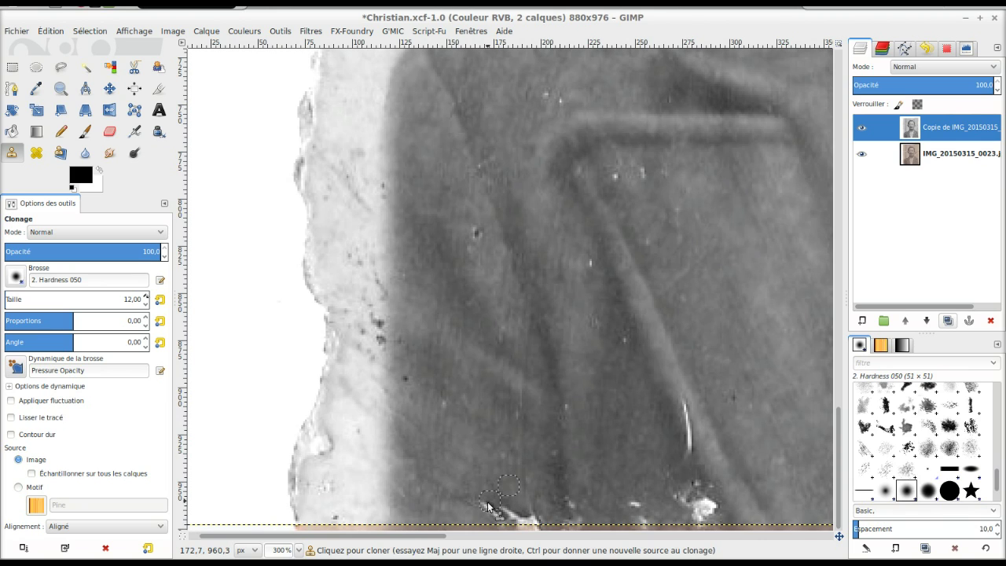
{"action": "left_click_drag", "start_coordinate": [464, 498], "coordinate": [528, 527]}
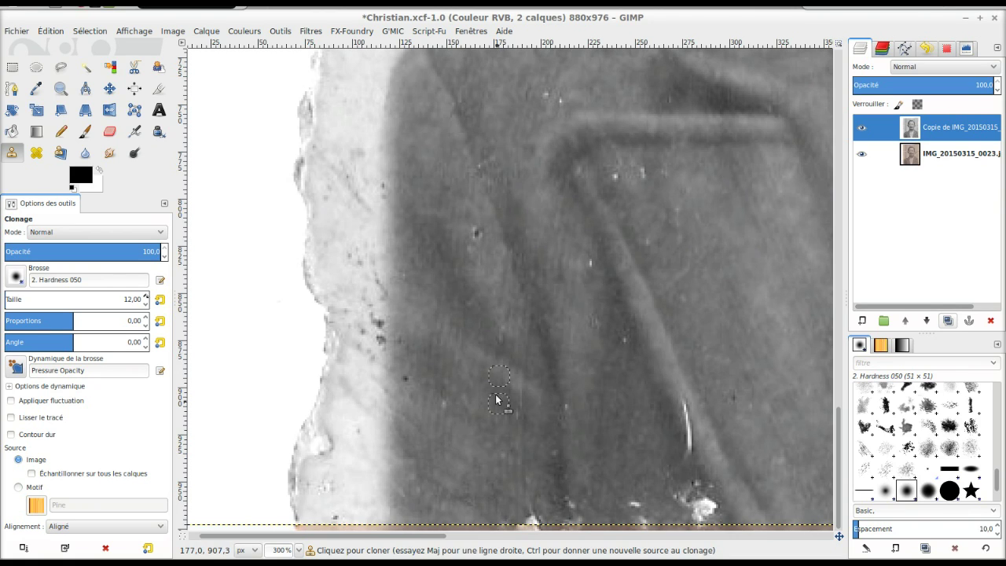
Step: Cover the vertical white streak with a straight-line clone stroke from a fresh source
{"action": "left_click", "coordinate": [660, 408], "text": "ctrl"}
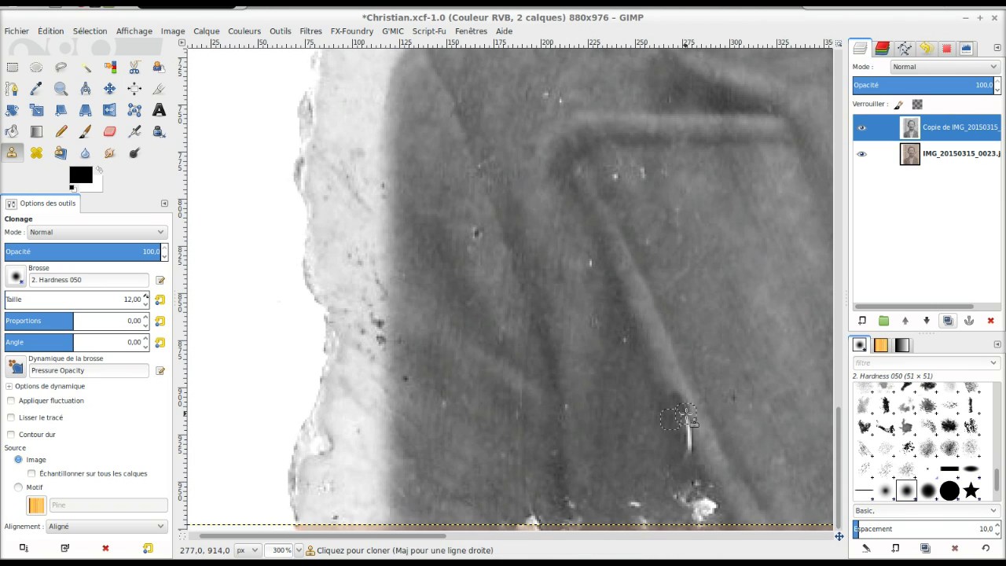
{"action": "left_click", "coordinate": [685, 408], "text": "ctrl"}
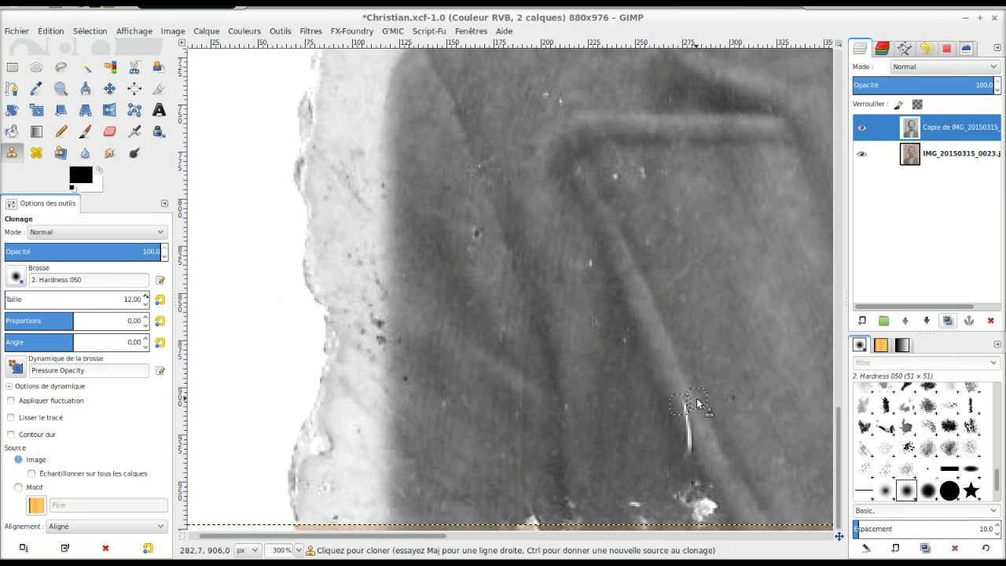
{"action": "left_click", "coordinate": [698, 395], "text": "ctrl"}
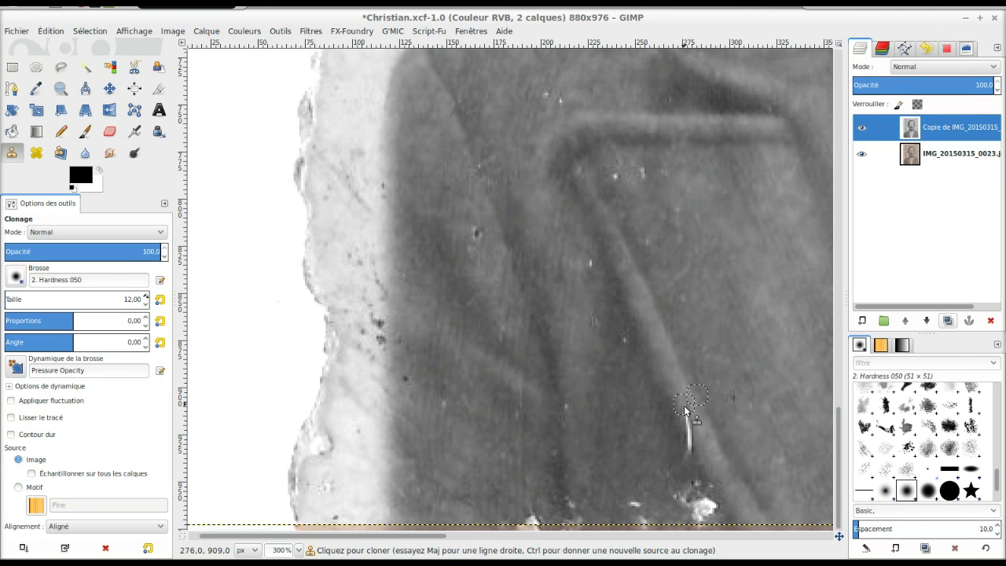
{"action": "left_click_drag", "start_coordinate": [692, 418], "coordinate": [701, 438]}
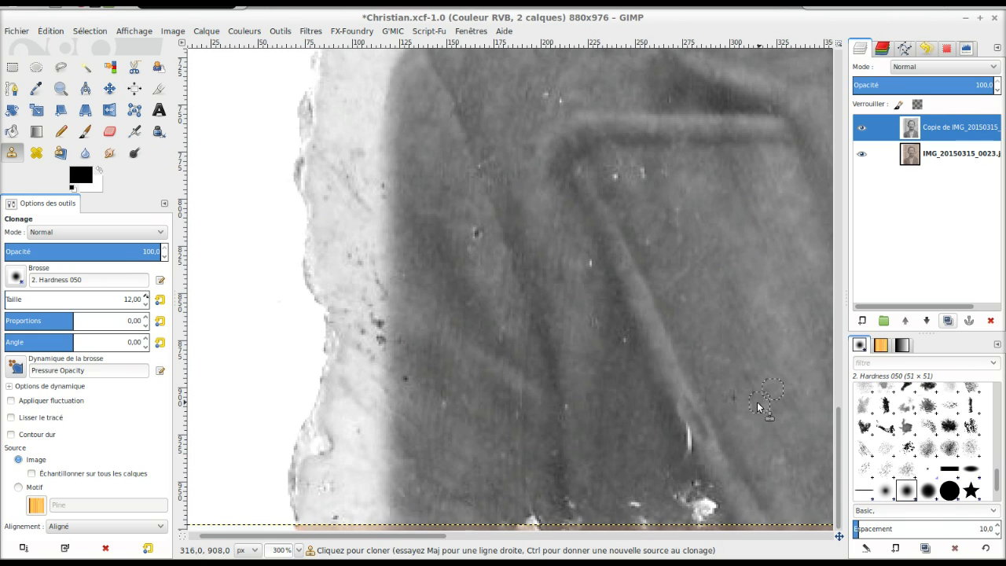
{"action": "key", "text": "ctrl+z"}
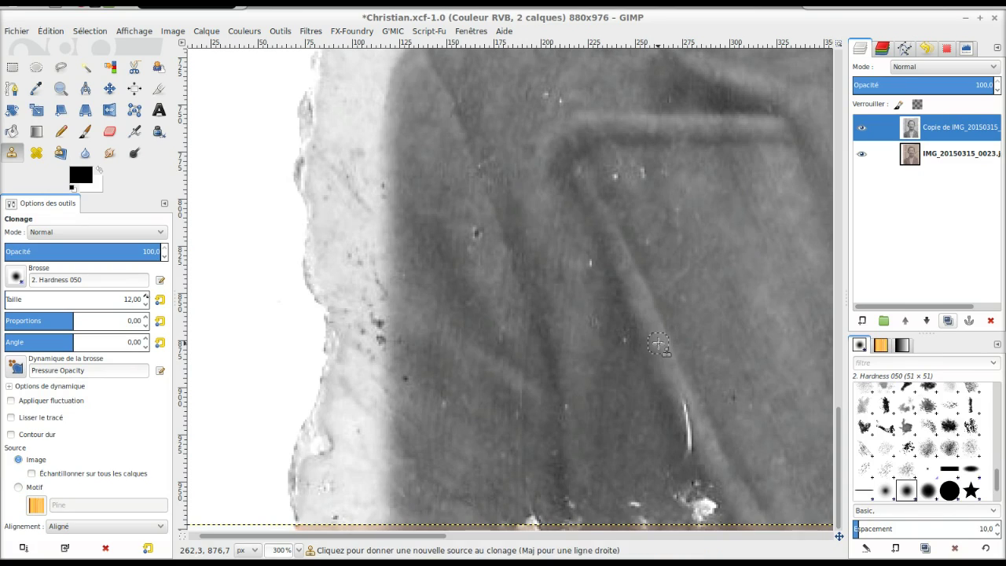
{"action": "left_click", "coordinate": [659, 347], "text": "ctrl"}
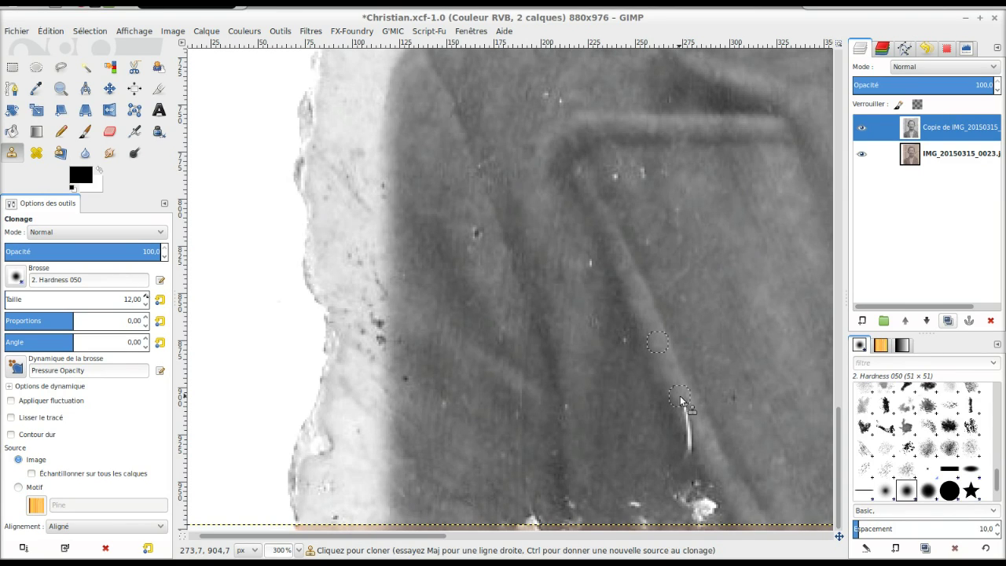
{"action": "key", "text": "shift"}
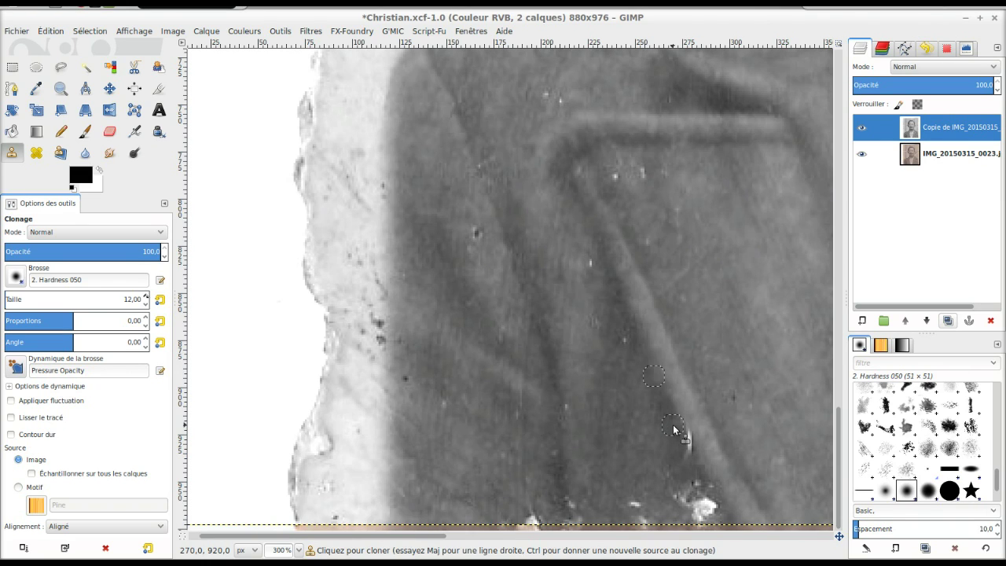
{"action": "key", "text": "shift"}
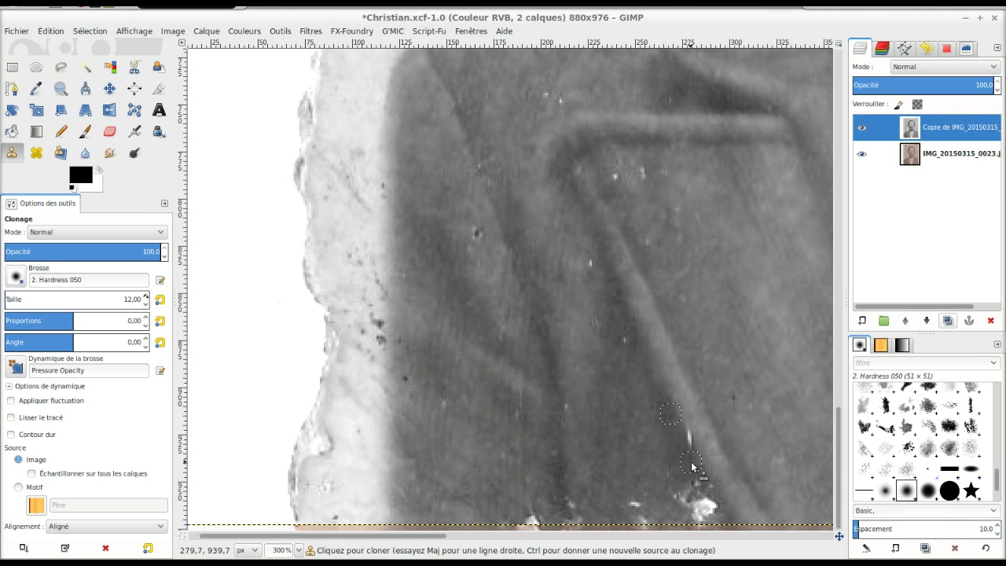
{"action": "left_click", "coordinate": [692, 430]}
{"action": "left_click", "coordinate": [36, 153]}
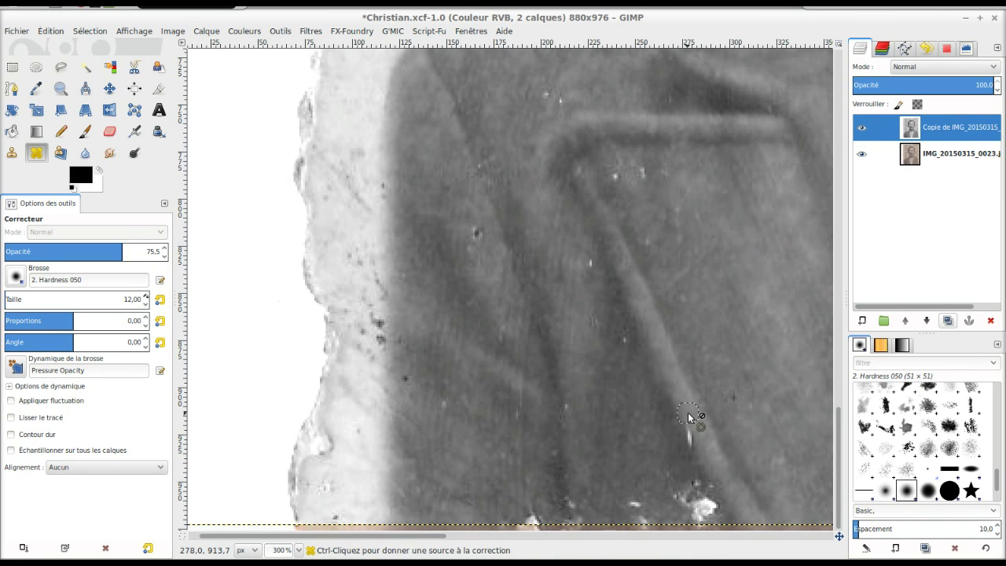
Step: Heal the faint leftover streak and a small dark speck on the jacket near the torn edge
{"action": "left_click_drag", "start_coordinate": [695, 434], "coordinate": [700, 445]}
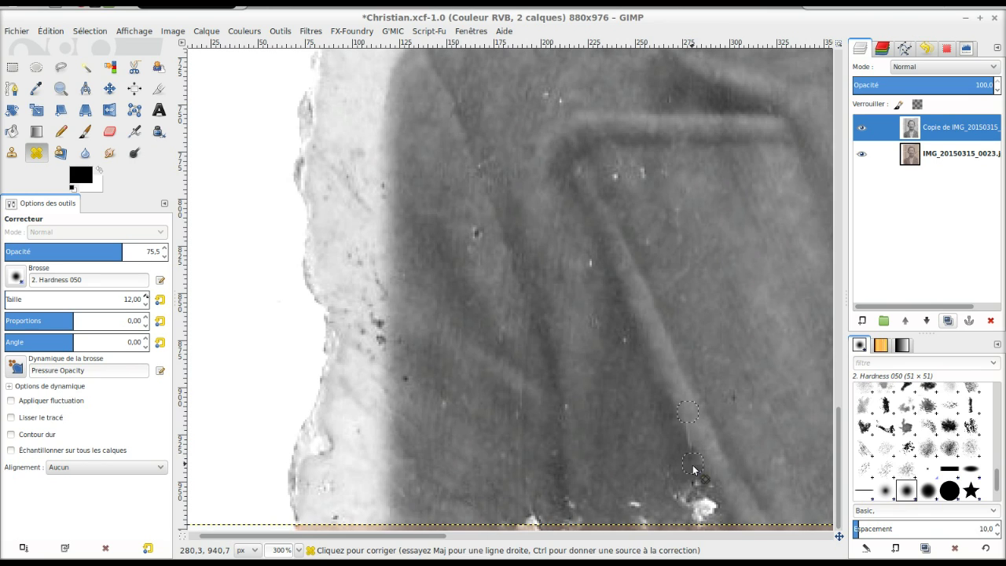
{"action": "left_click", "coordinate": [692, 466], "text": "shift"}
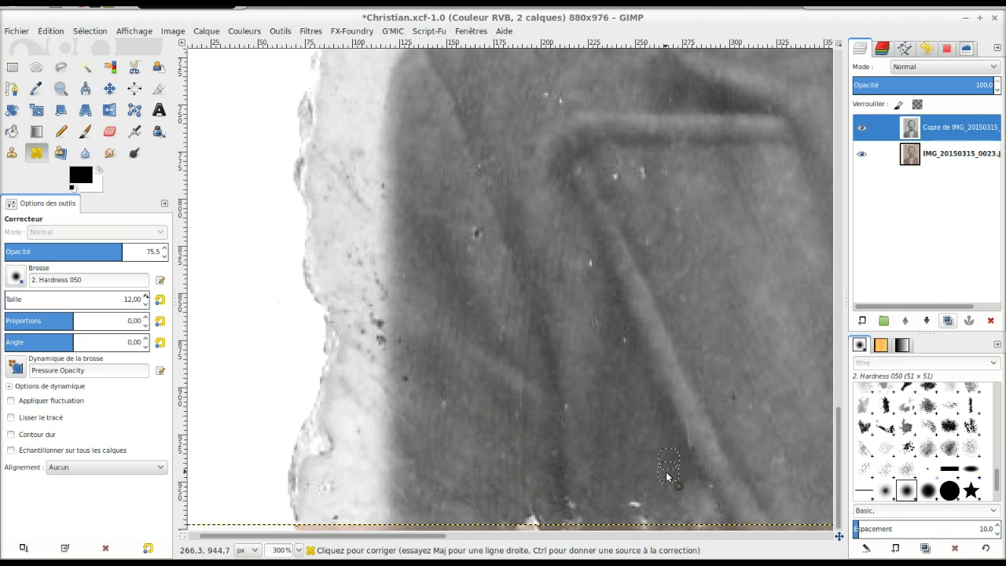
{"action": "key", "text": "ctrl"}
{"action": "left_click", "coordinate": [657, 501], "text": "ctrl"}
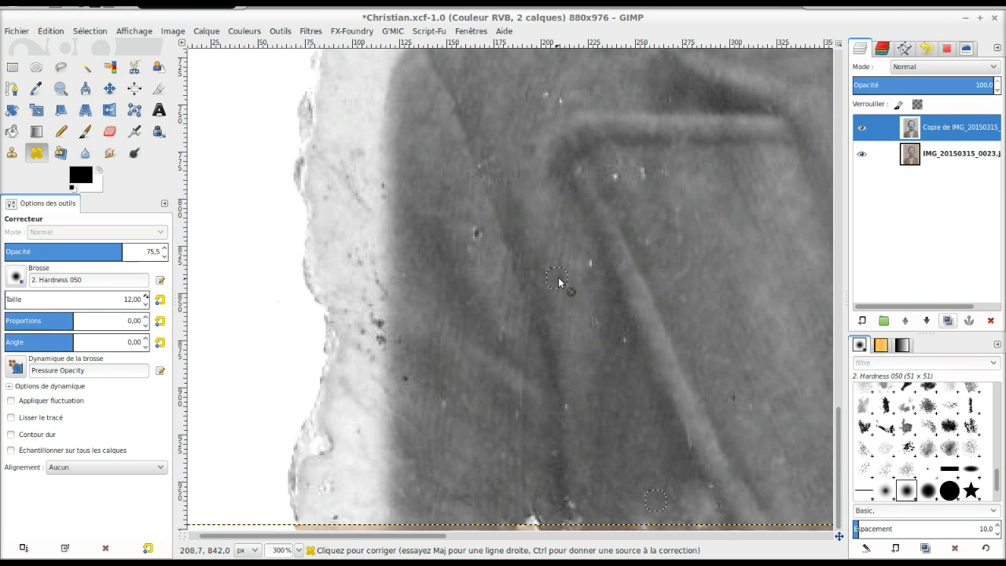
{"action": "left_click", "coordinate": [568, 258], "text": "ctrl"}
{"action": "left_click", "coordinate": [603, 358], "text": "ctrl"}
{"action": "left_click", "coordinate": [668, 191], "text": "ctrl"}
{"action": "left_click", "coordinate": [630, 187], "text": "ctrl"}
{"action": "left_click", "coordinate": [569, 84], "text": "ctrl"}
{"action": "left_click", "coordinate": [467, 224], "text": "ctrl"}
{"action": "left_click", "coordinate": [407, 382]}
{"action": "scroll", "coordinate": [488, 432], "scroll_direction": "down", "scroll_amount": 4}
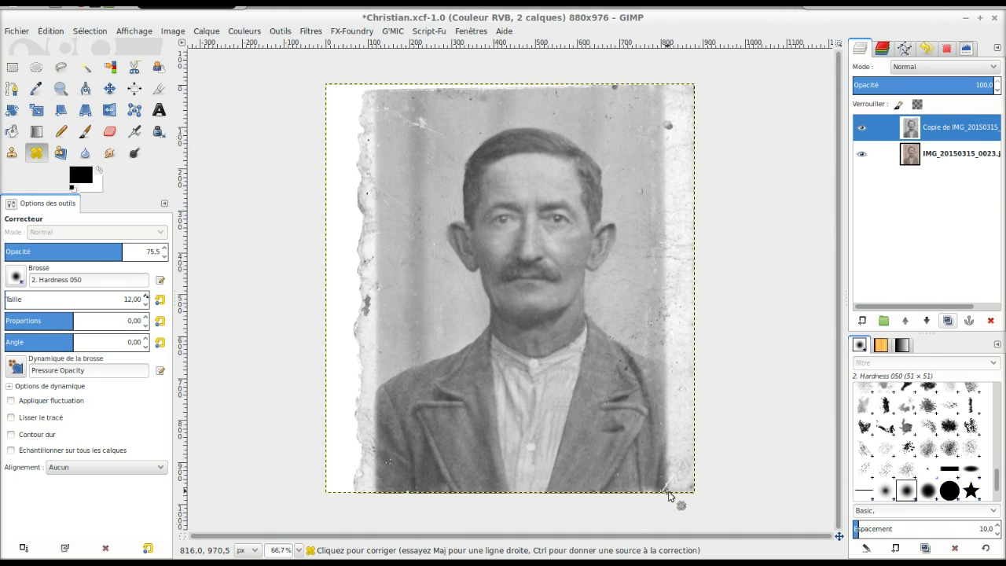
Step: Heal the light streak at the jacket's bottom edge
{"action": "scroll", "coordinate": [667, 491], "scroll_direction": "up", "scroll_amount": 2}
{"action": "scroll", "coordinate": [667, 491], "scroll_direction": "up", "scroll_amount": 2}
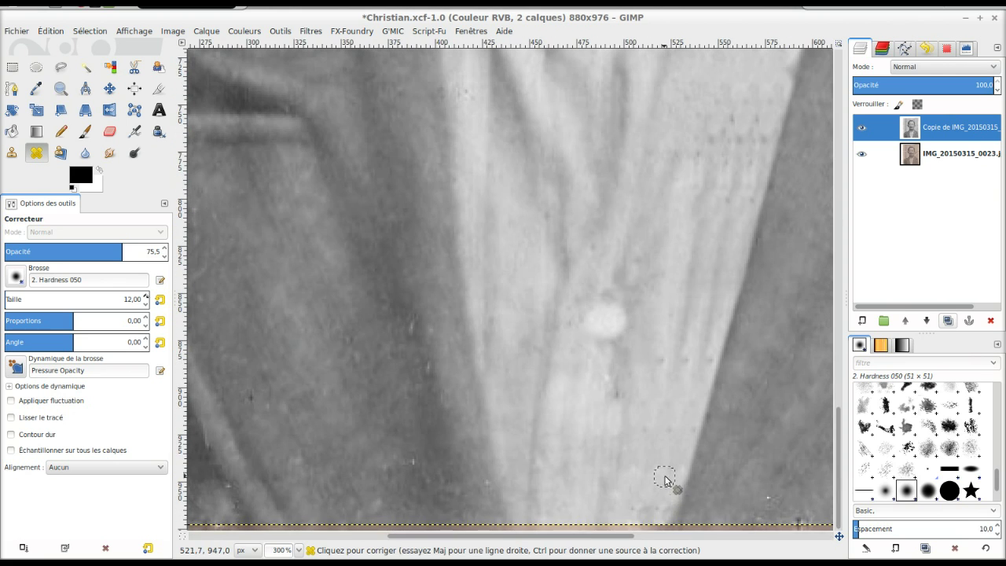
{"action": "scroll", "coordinate": [667, 476], "scroll_direction": "right", "scroll_amount": 2}
{"action": "scroll", "coordinate": [667, 468], "scroll_direction": "right", "scroll_amount": 2}
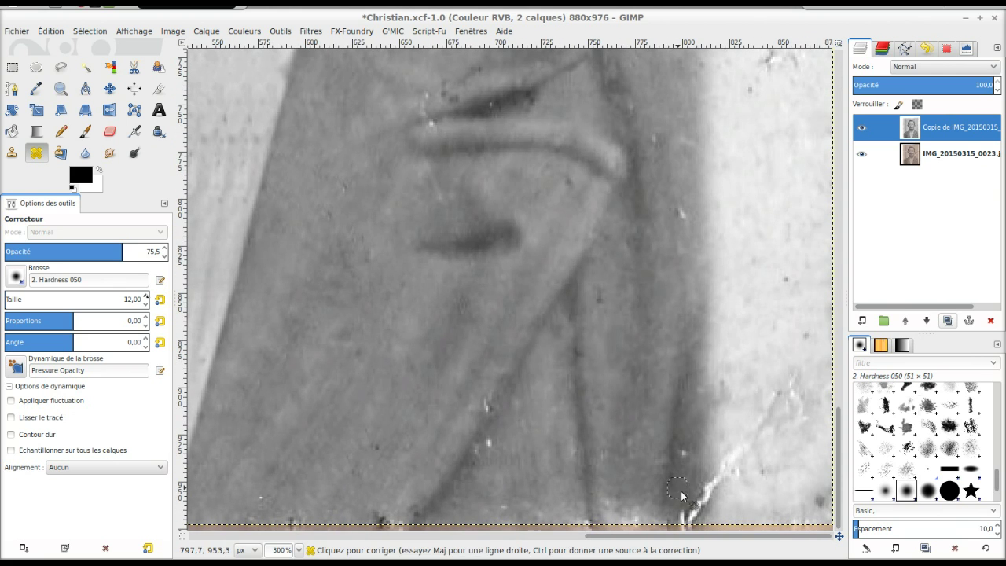
{"action": "left_click", "coordinate": [683, 492], "text": "ctrl"}
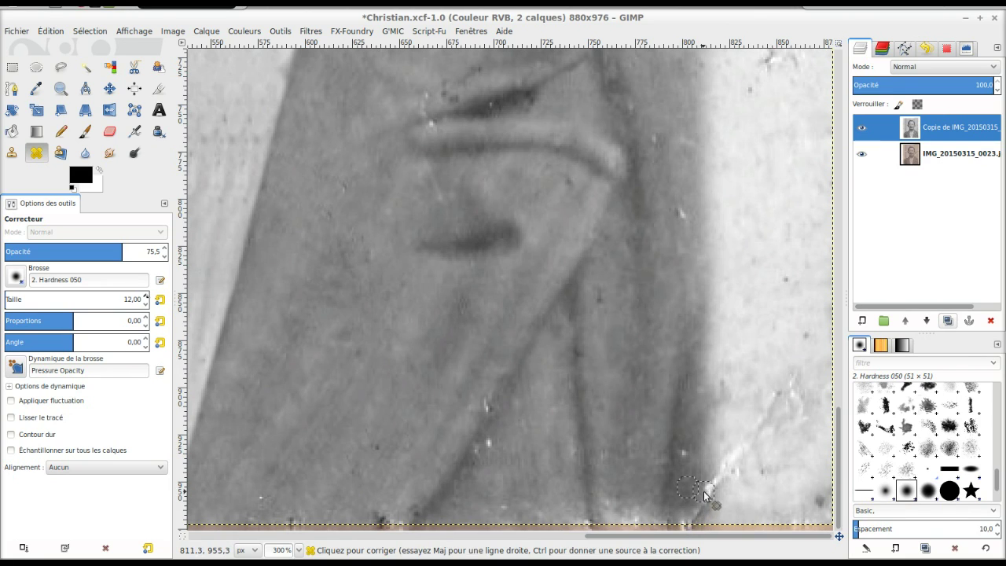
{"action": "left_click", "coordinate": [682, 476], "text": "ctrl"}
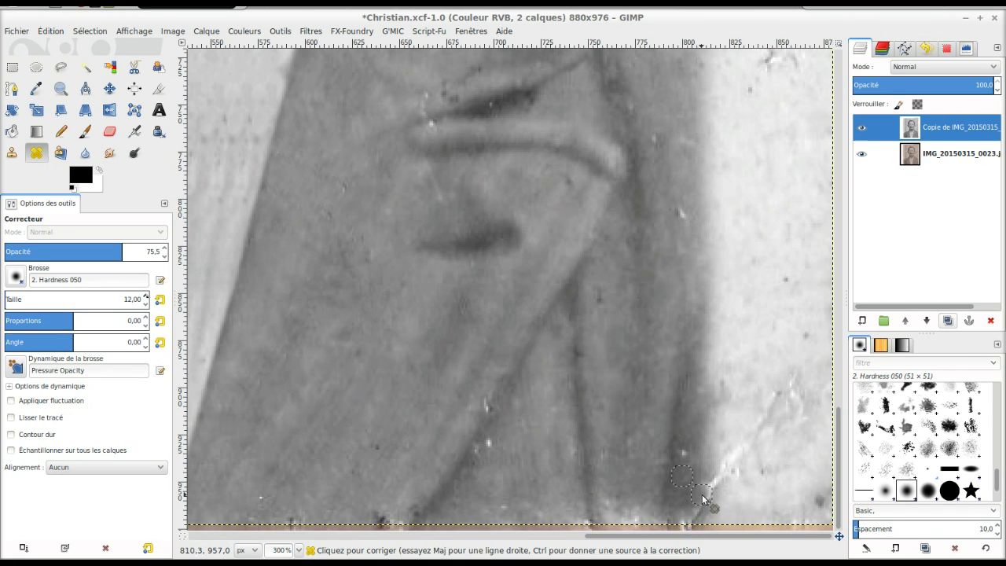
{"action": "left_click_drag", "start_coordinate": [702, 488], "coordinate": [696, 515]}
Step: Heal the blemishes along the dark lapel fold, then zoom out
{"action": "left_click", "coordinate": [677, 429], "text": "ctrl"}
{"action": "left_click", "coordinate": [490, 395], "text": "ctrl"}
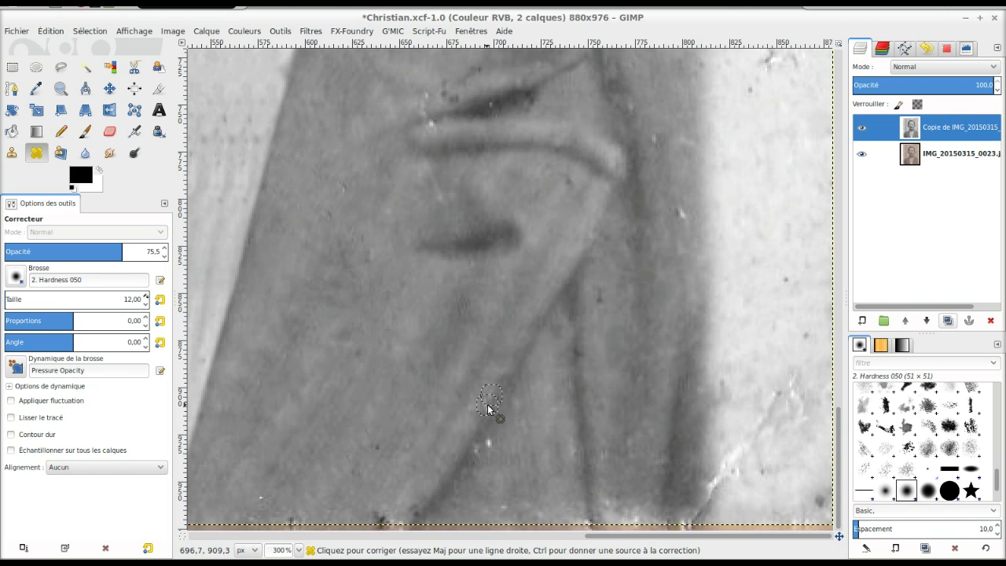
{"action": "left_click", "coordinate": [494, 429]}
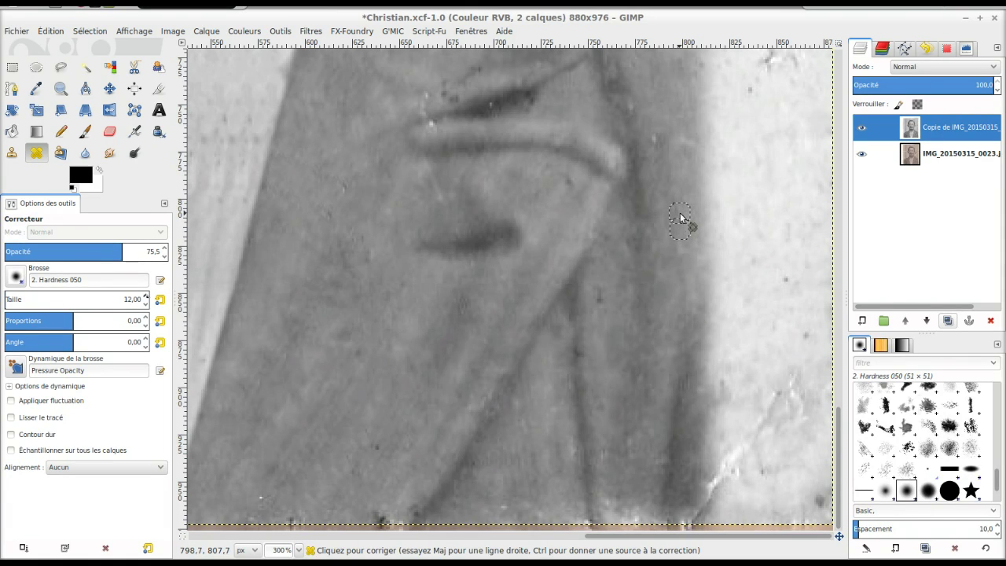
{"action": "key", "text": "ctrl"}
{"action": "left_click", "coordinate": [685, 162], "text": "ctrl"}
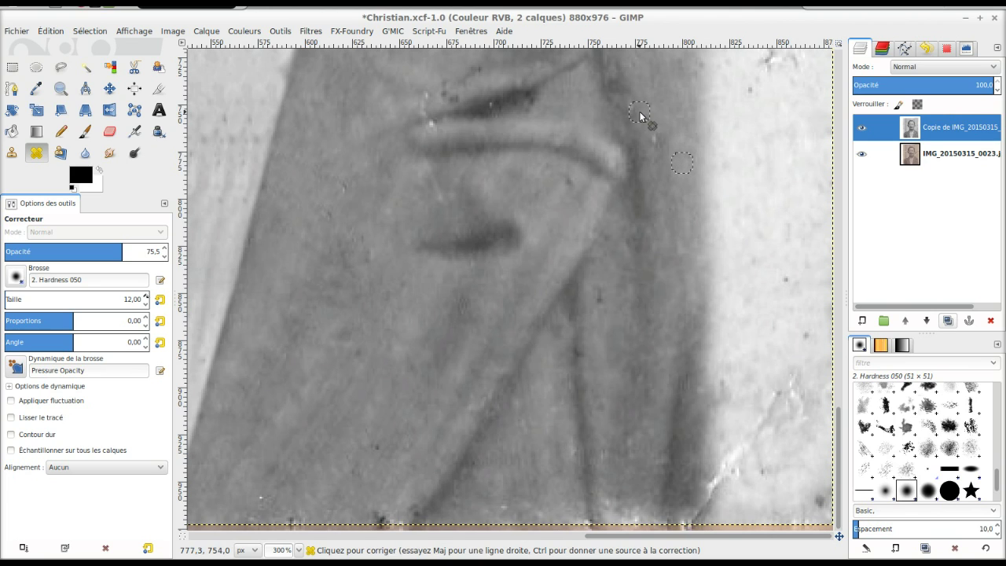
{"action": "left_click_drag", "start_coordinate": [652, 126], "coordinate": [656, 144]}
{"action": "left_click", "coordinate": [411, 108], "text": "ctrl"}
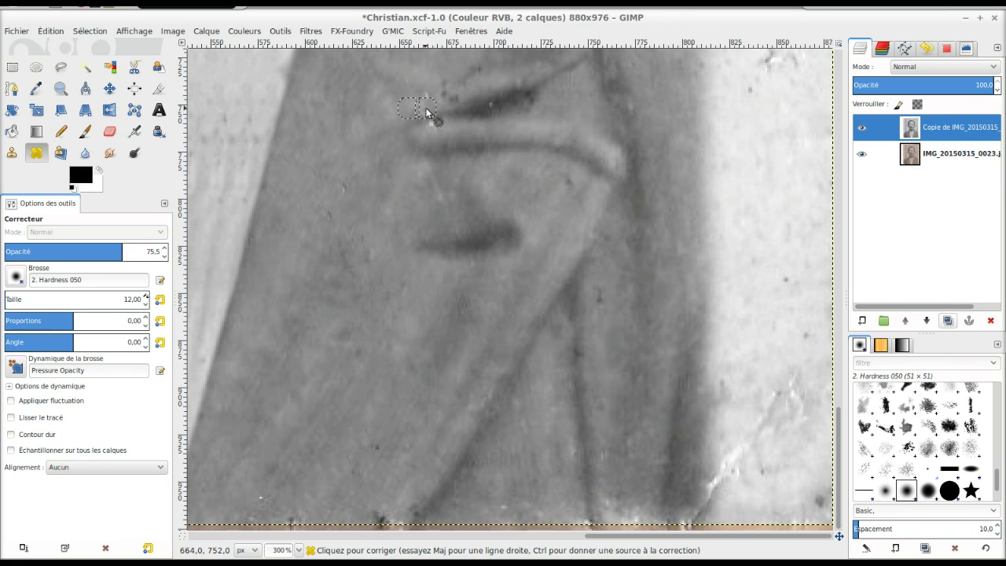
{"action": "left_click_drag", "start_coordinate": [427, 99], "coordinate": [448, 139]}
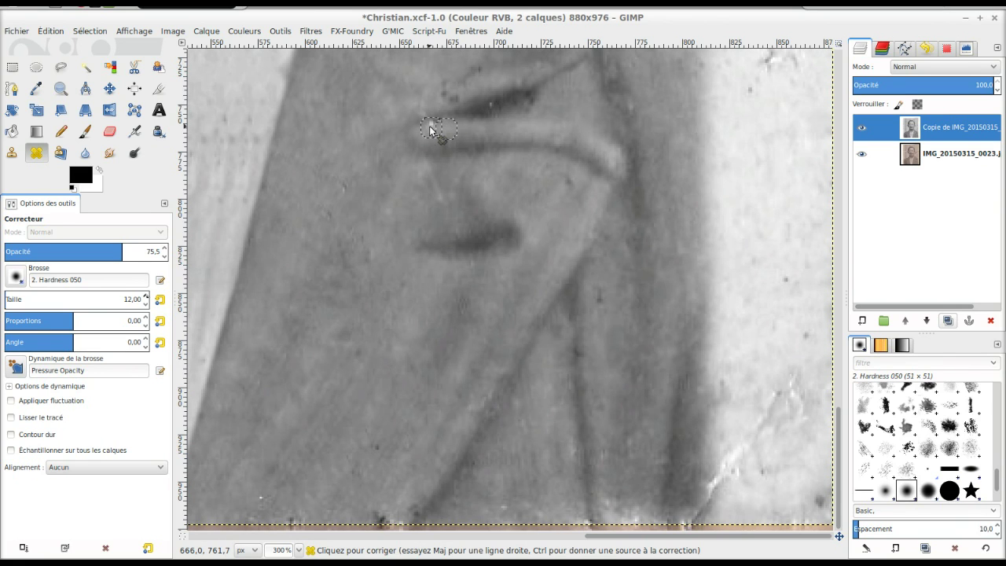
{"action": "scroll", "coordinate": [634, 296], "scroll_direction": "down", "scroll_amount": 2}
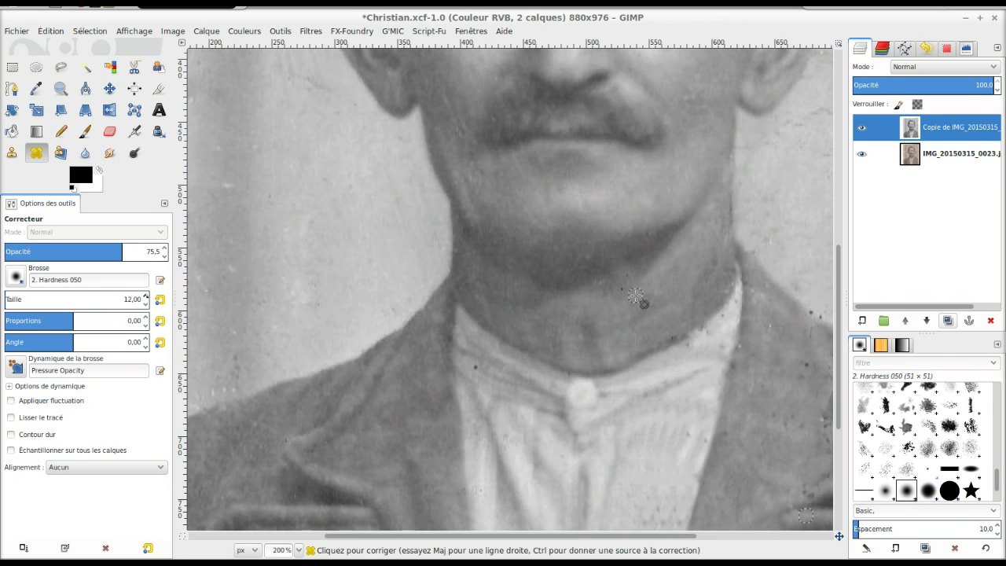
{"action": "scroll", "coordinate": [634, 296], "scroll_direction": "down", "scroll_amount": 3}
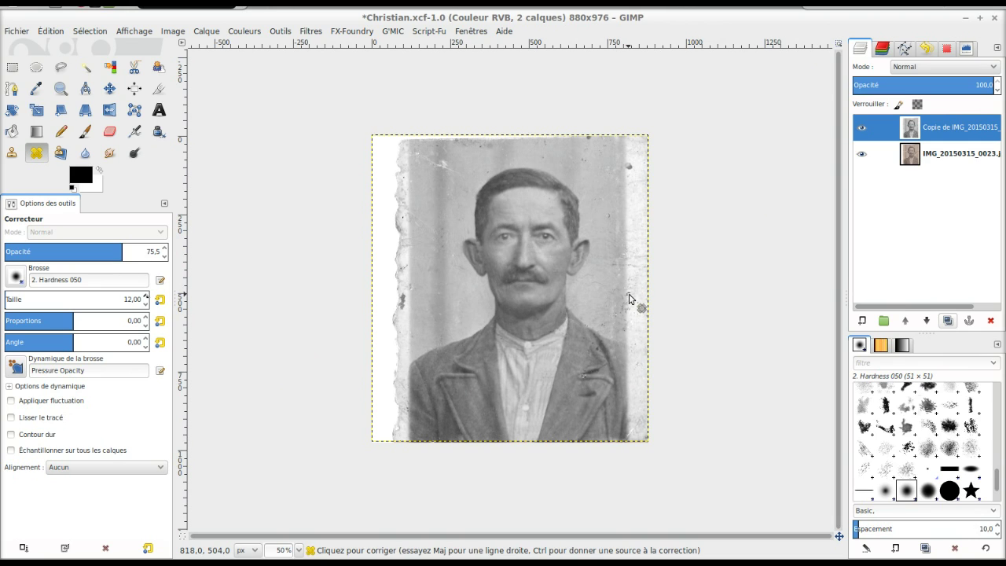
Step: Clone over the diagonal background scratch with the Clone tool at size 37.49
{"action": "scroll", "coordinate": [629, 299], "scroll_direction": "up", "scroll_amount": 1}
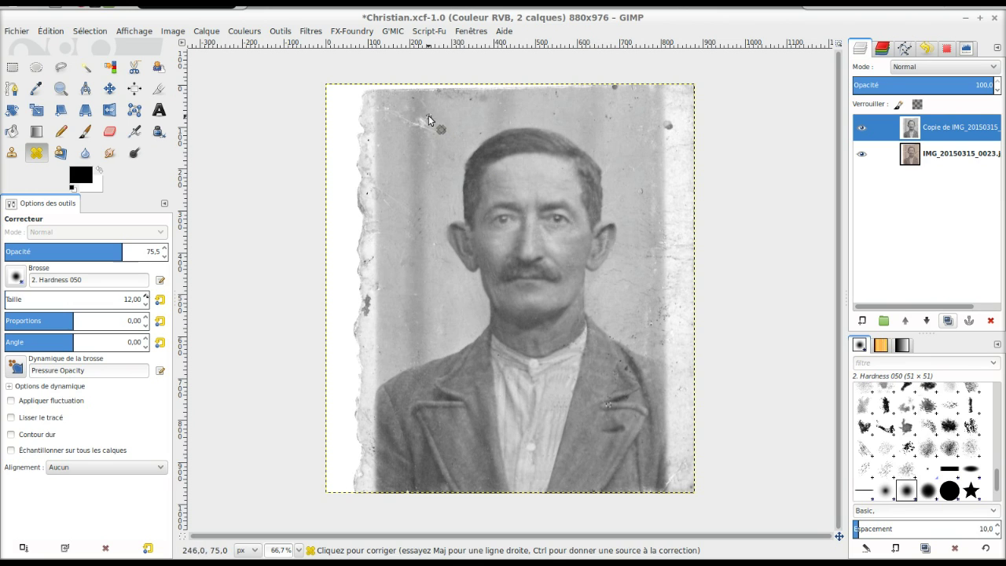
{"action": "left_click", "coordinate": [11, 152]}
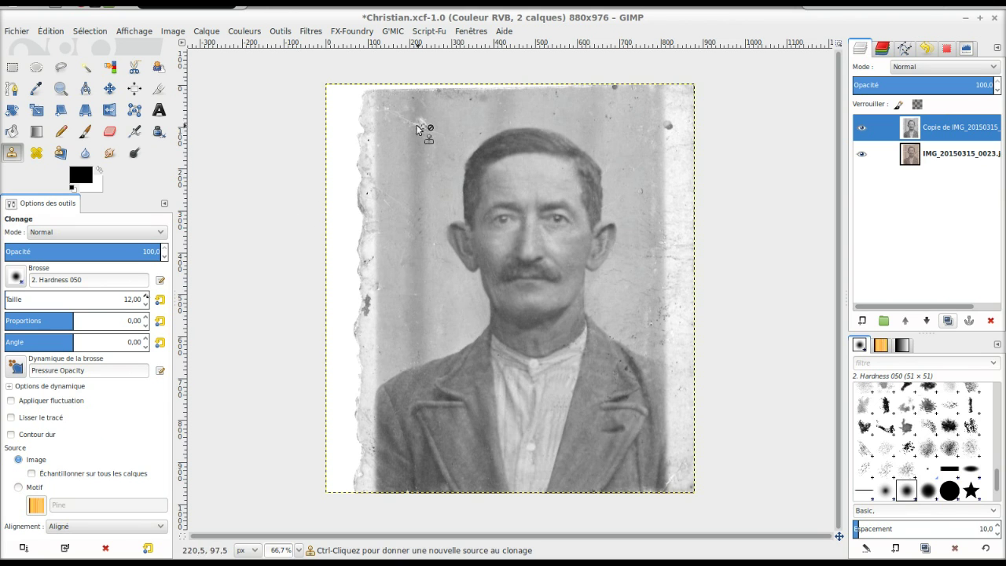
{"action": "scroll", "coordinate": [420, 110], "scroll_direction": "up", "scroll_amount": 3}
{"action": "scroll", "coordinate": [316, 148], "scroll_direction": "up", "scroll_amount": 5}
{"action": "scroll", "coordinate": [293, 131], "scroll_direction": "left", "scroll_amount": 2}
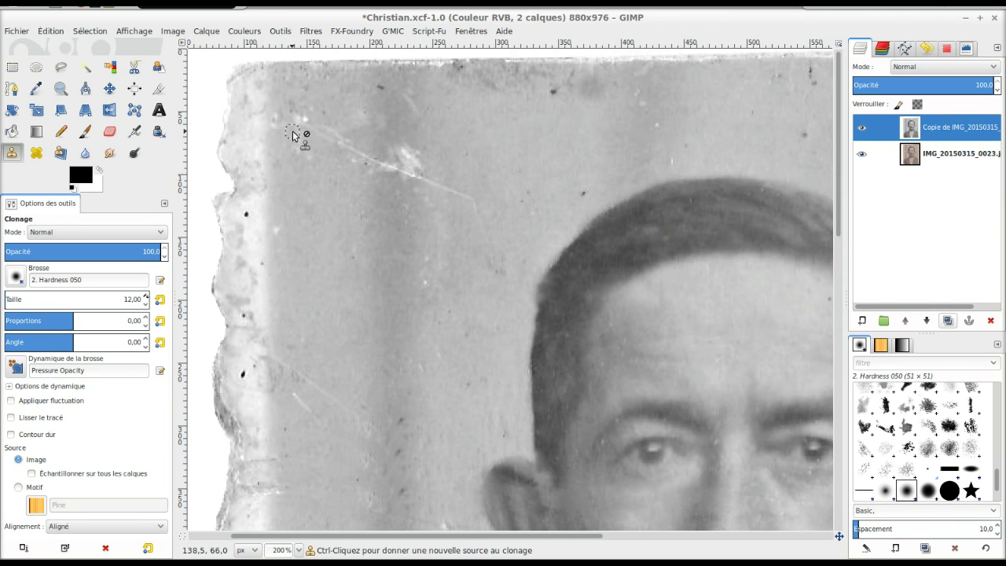
{"action": "left_click_drag", "start_coordinate": [9, 300], "coordinate": [110, 308]}
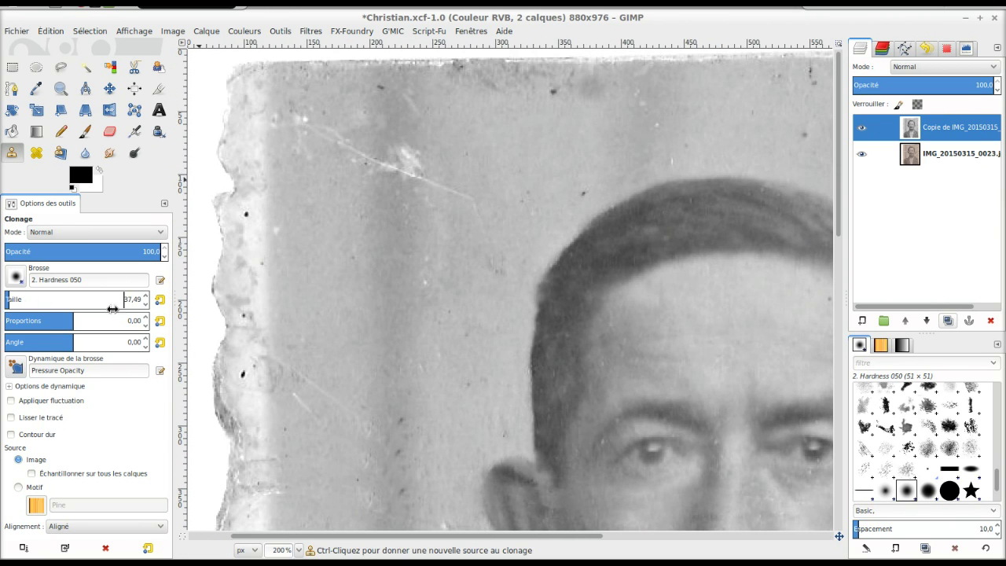
{"action": "left_click", "coordinate": [461, 230], "text": "ctrl"}
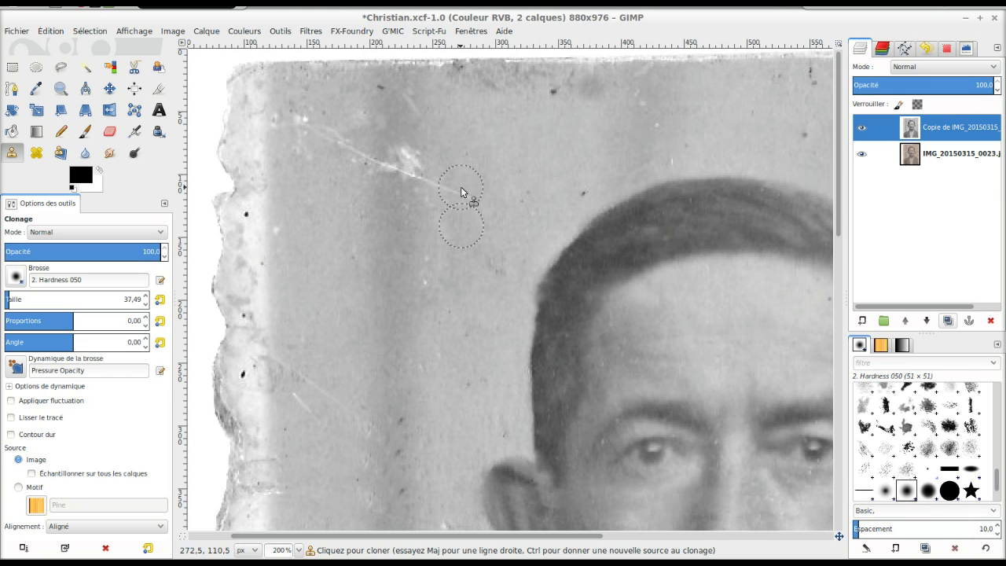
{"action": "left_click_drag", "start_coordinate": [458, 187], "coordinate": [321, 188]}
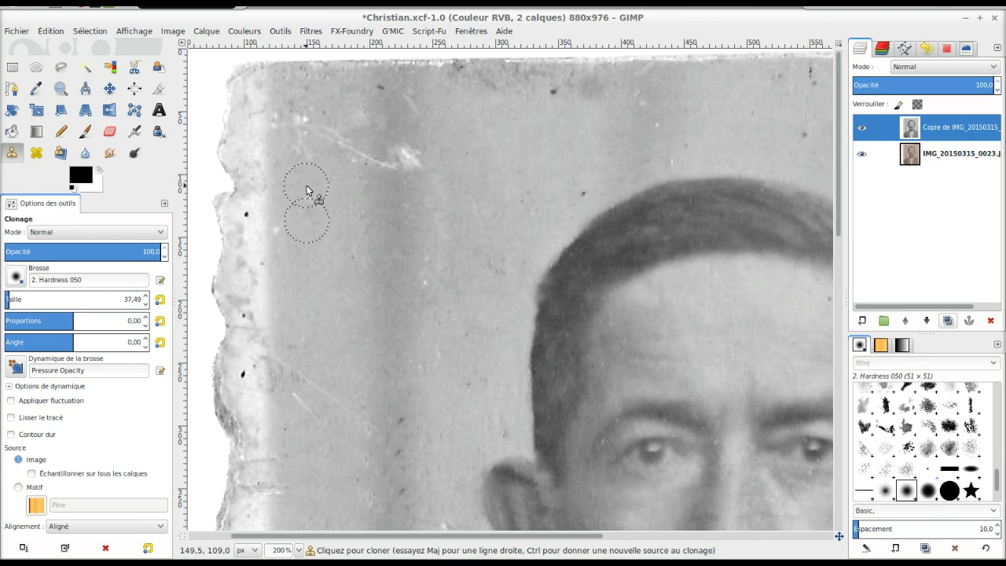
{"action": "left_click_drag", "start_coordinate": [306, 158], "coordinate": [434, 163]}
Step: Clone away the dust specks in the upper-left background and near the top edge
{"action": "left_click", "coordinate": [434, 135], "text": "ctrl"}
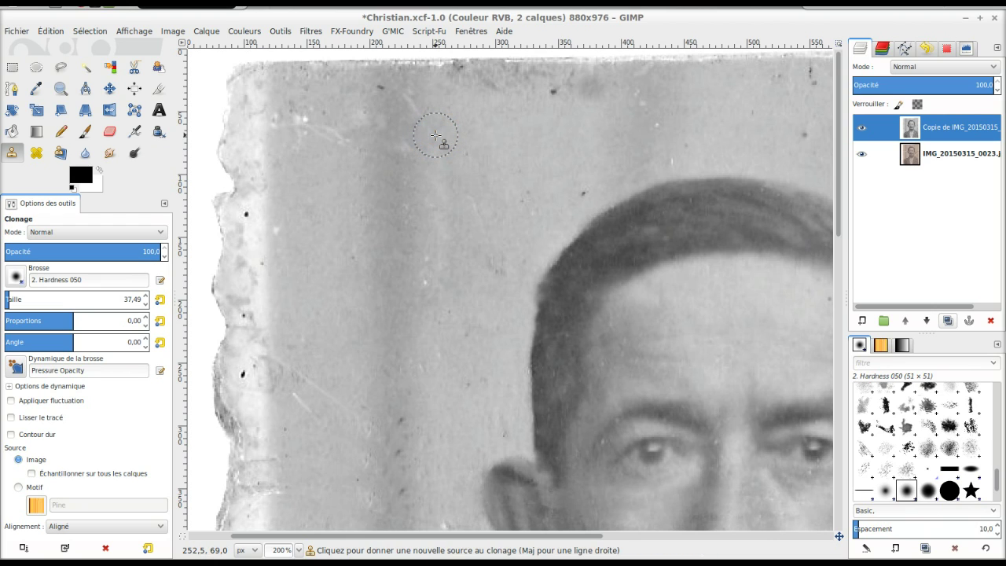
{"action": "key", "text": "ctrl"}
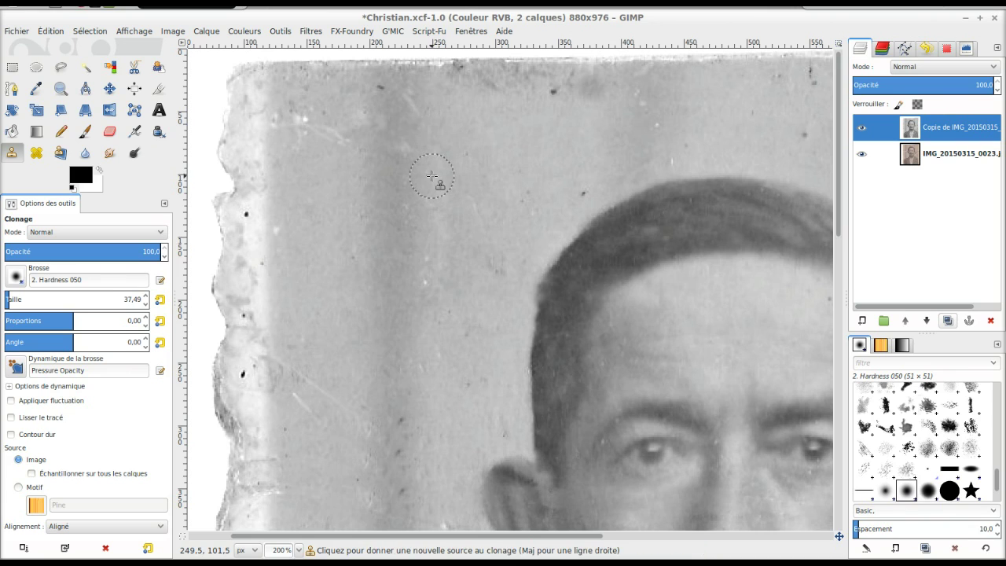
{"action": "left_click", "coordinate": [432, 177], "text": "ctrl"}
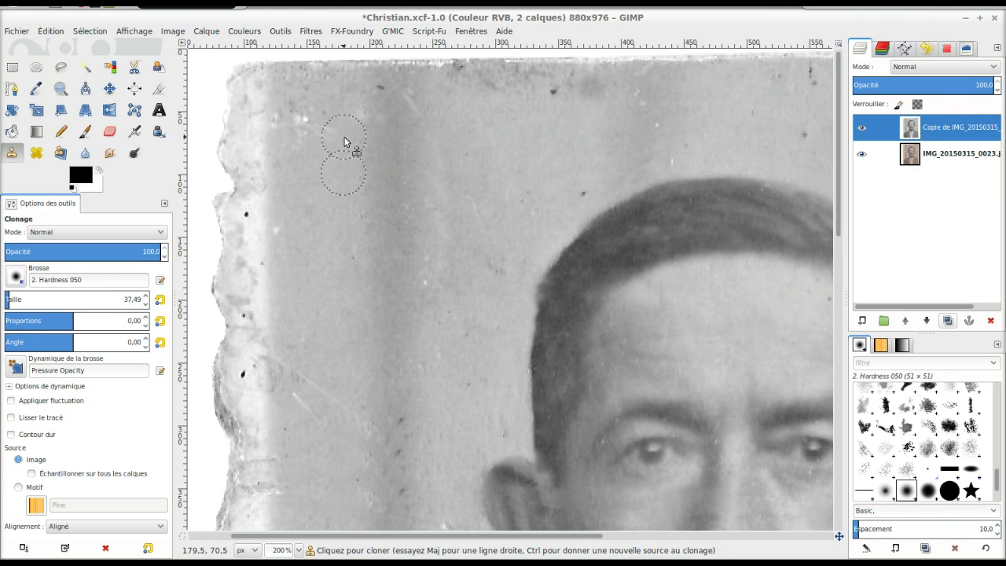
{"action": "left_click", "coordinate": [286, 175], "text": "ctrl"}
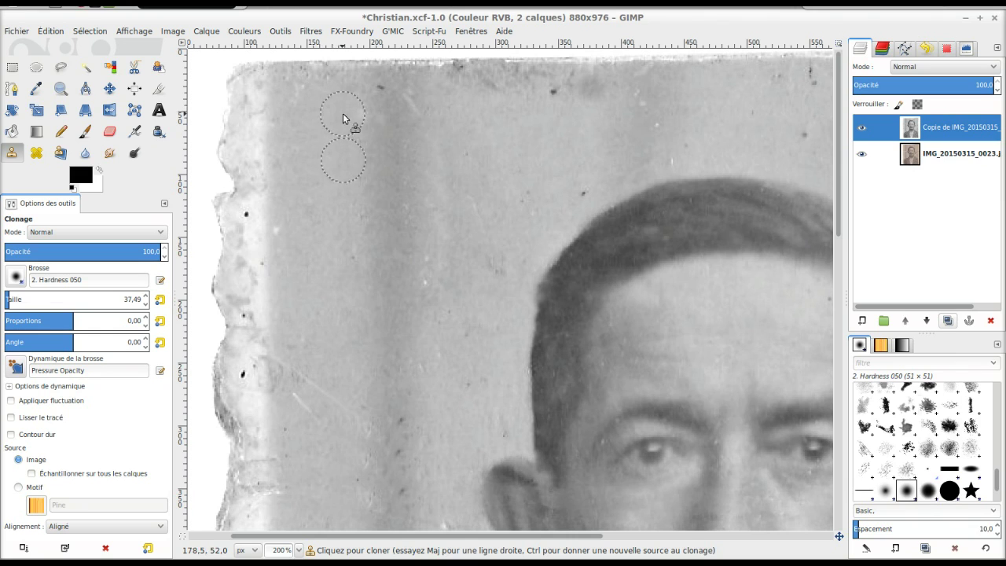
{"action": "left_click", "coordinate": [432, 246], "text": "ctrl"}
{"action": "left_click", "coordinate": [434, 281]}
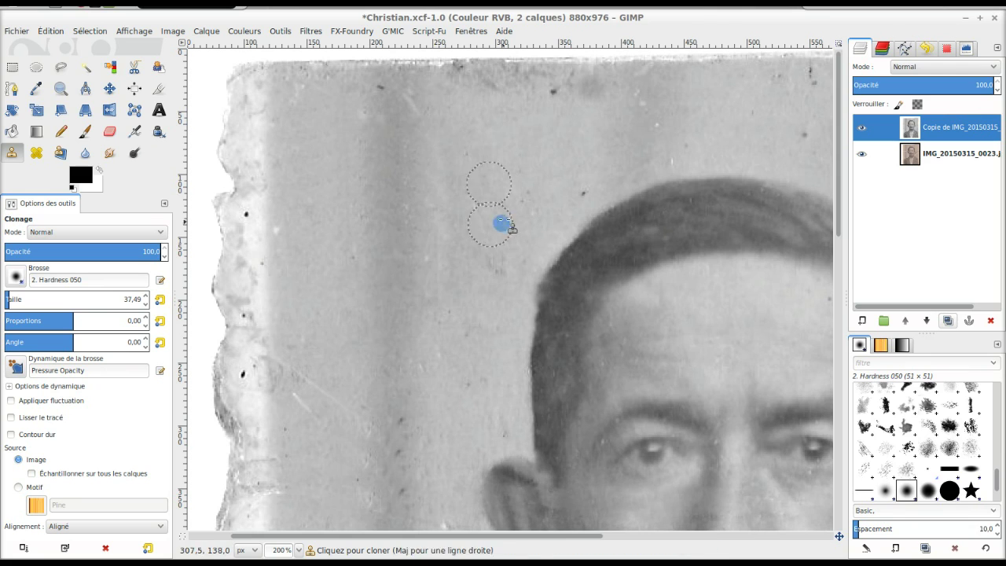
{"action": "left_click_drag", "start_coordinate": [503, 225], "coordinate": [516, 148]}
{"action": "left_click", "coordinate": [521, 138], "text": "ctrl"}
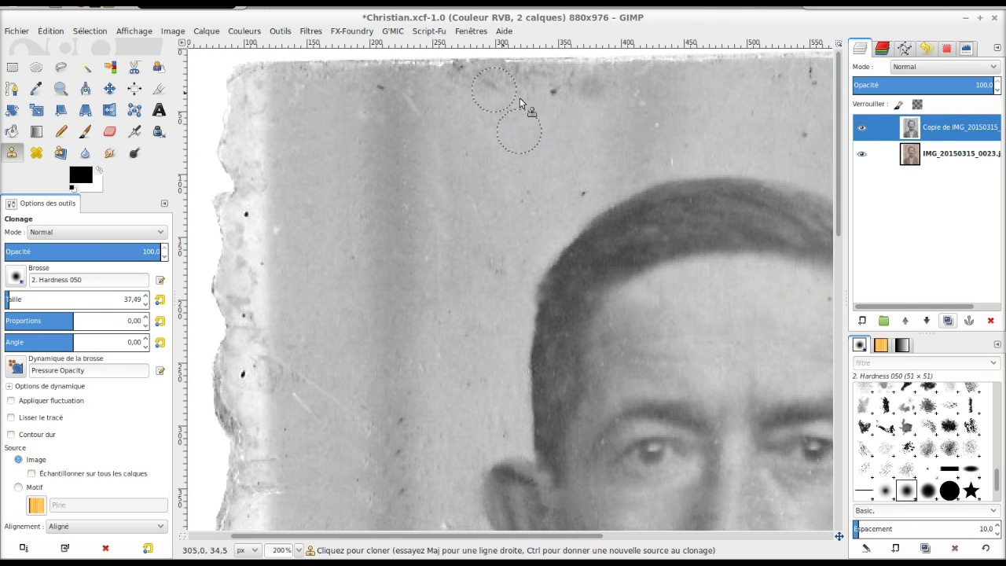
{"action": "left_click_drag", "start_coordinate": [516, 98], "coordinate": [595, 97]}
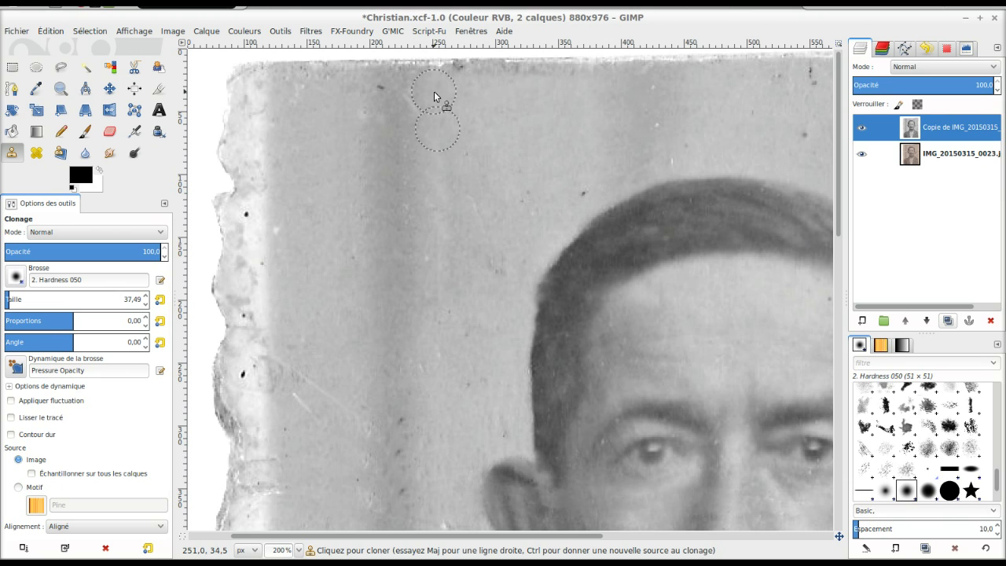
Step: Clone away dark specks in the right-side background and along the top edge
{"action": "scroll", "coordinate": [405, 148], "scroll_direction": "down", "scroll_amount": 5}
{"action": "key", "text": "minus"}
{"action": "scroll", "coordinate": [409, 153], "scroll_direction": "up", "scroll_amount": 1}
{"action": "scroll", "coordinate": [409, 153], "scroll_direction": "up", "scroll_amount": 3}
{"action": "scroll", "coordinate": [409, 153], "scroll_direction": "right", "scroll_amount": 3}
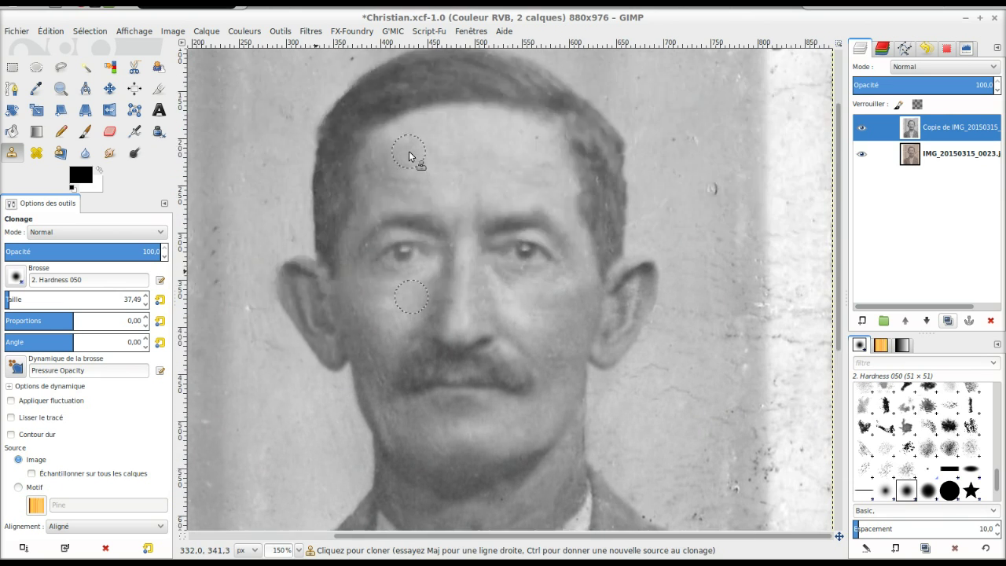
{"action": "scroll", "coordinate": [550, 165], "scroll_direction": "up", "scroll_amount": 2}
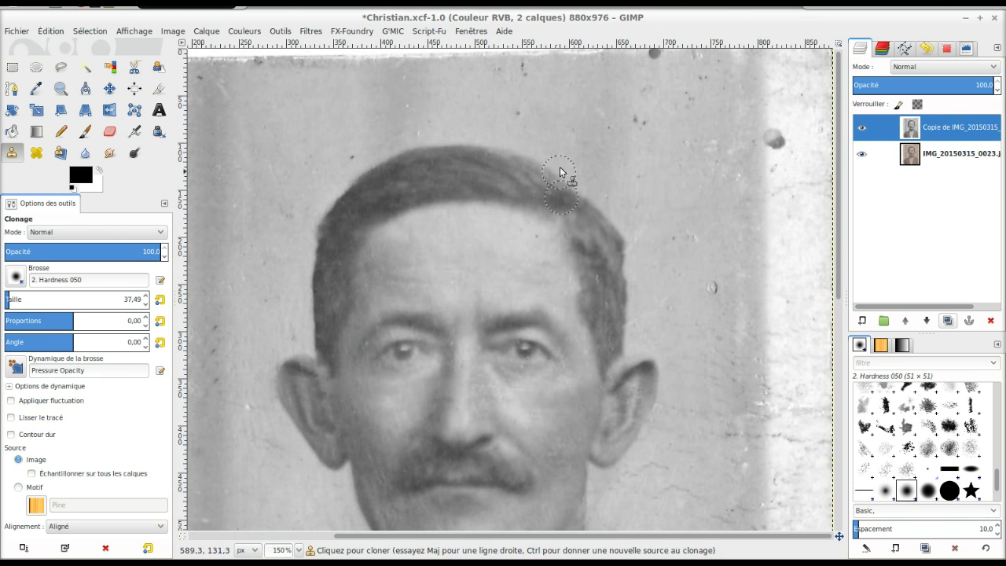
{"action": "left_click", "coordinate": [768, 112], "text": "ctrl"}
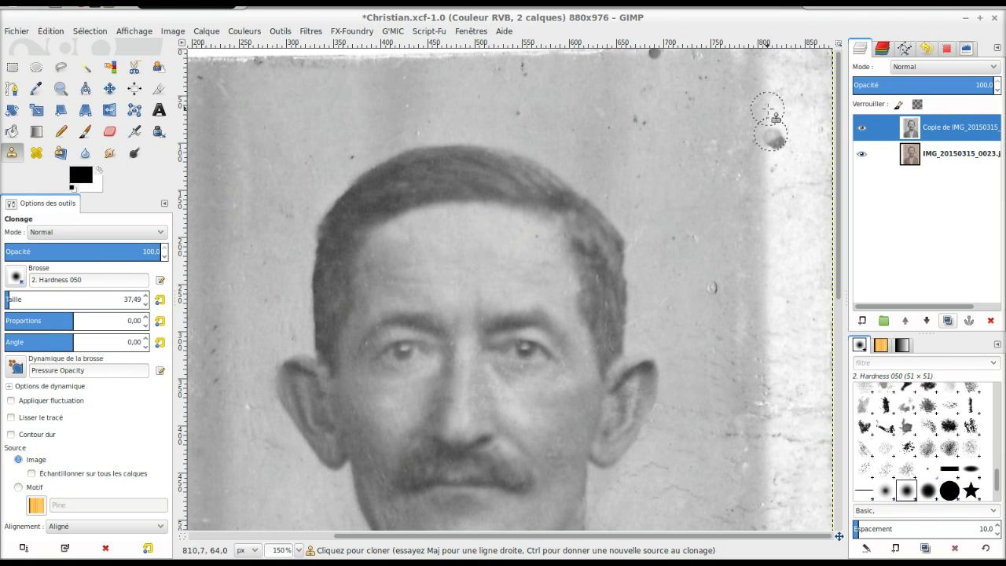
{"action": "left_click", "coordinate": [768, 140]}
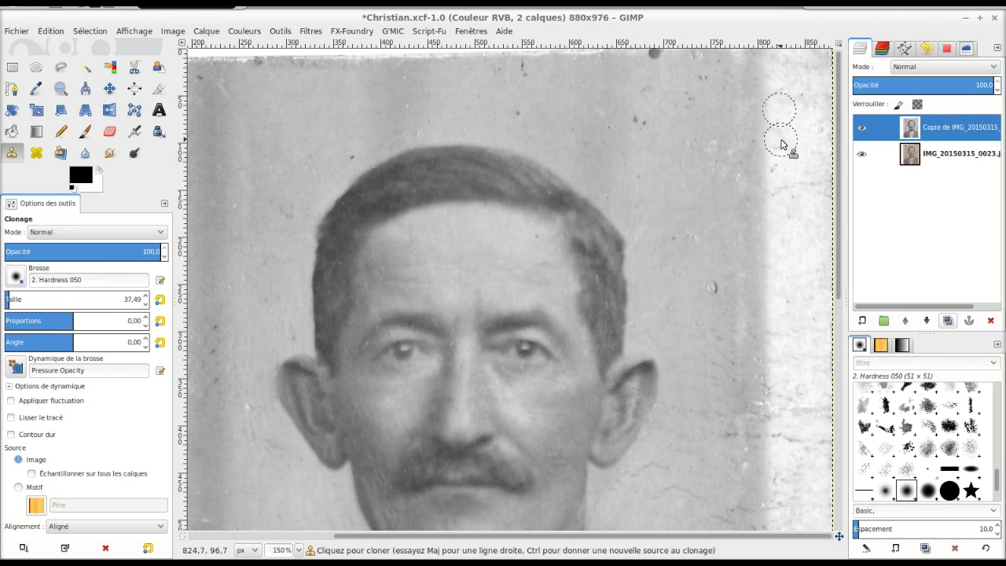
{"action": "left_click", "coordinate": [653, 56]}
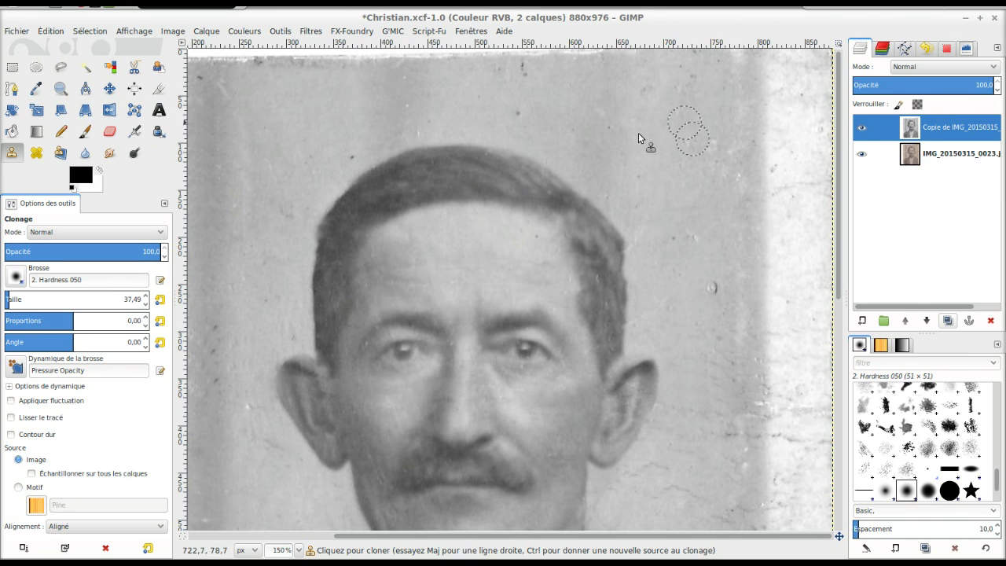
Step: Clone out the dark speck in the background beside the man's jaw
{"action": "left_click", "coordinate": [558, 93], "text": "ctrl"}
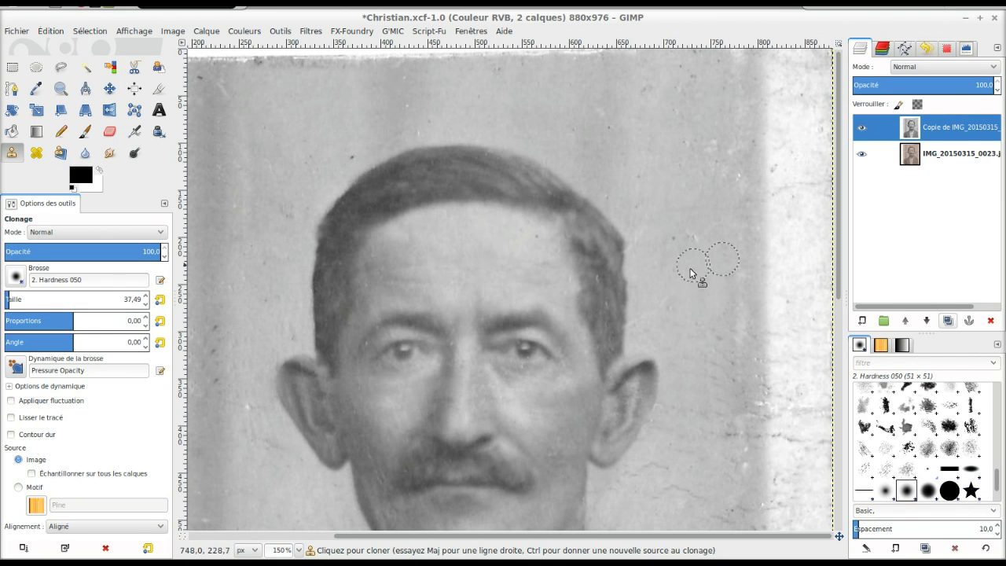
{"action": "scroll", "coordinate": [535, 216], "scroll_direction": "down", "scroll_amount": 3}
{"action": "scroll", "coordinate": [467, 228], "scroll_direction": "down", "scroll_amount": 7}
{"action": "scroll", "coordinate": [668, 252], "scroll_direction": "up", "scroll_amount": 2}
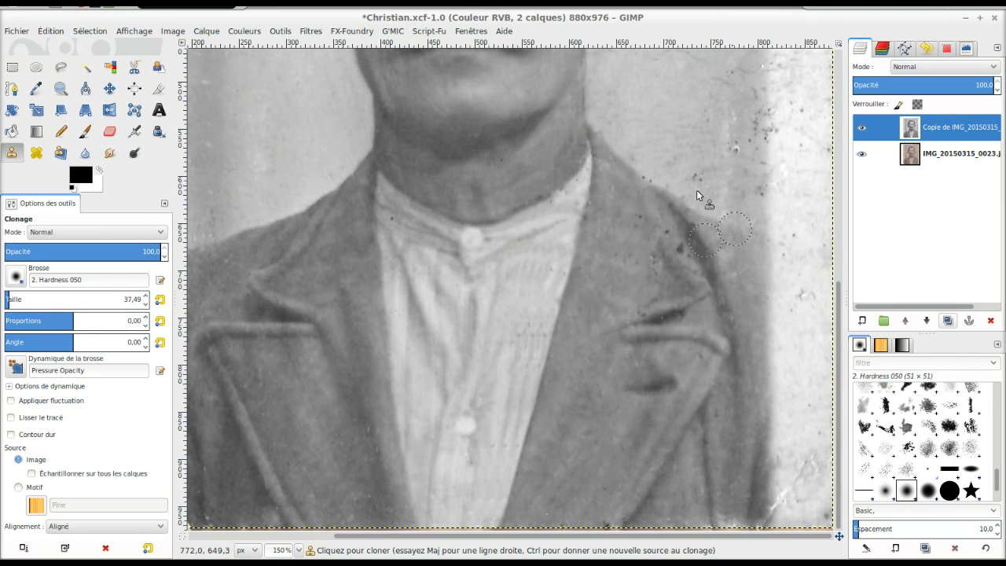
{"action": "scroll", "coordinate": [754, 248], "scroll_direction": "up", "scroll_amount": 1, "text": "ctrl"}
{"action": "scroll", "coordinate": [766, 226], "scroll_direction": "right", "scroll_amount": 1}
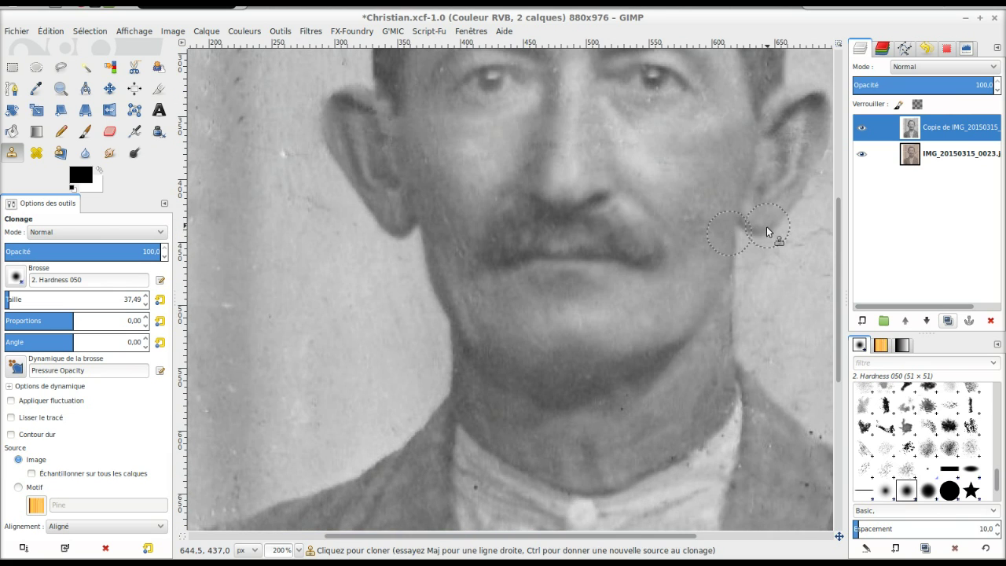
{"action": "scroll", "coordinate": [762, 231], "scroll_direction": "down", "scroll_amount": 2}
{"action": "scroll", "coordinate": [762, 232], "scroll_direction": "down", "scroll_amount": 2}
{"action": "scroll", "coordinate": [762, 231], "scroll_direction": "down", "scroll_amount": 3}
{"action": "scroll", "coordinate": [762, 231], "scroll_direction": "right", "scroll_amount": 2}
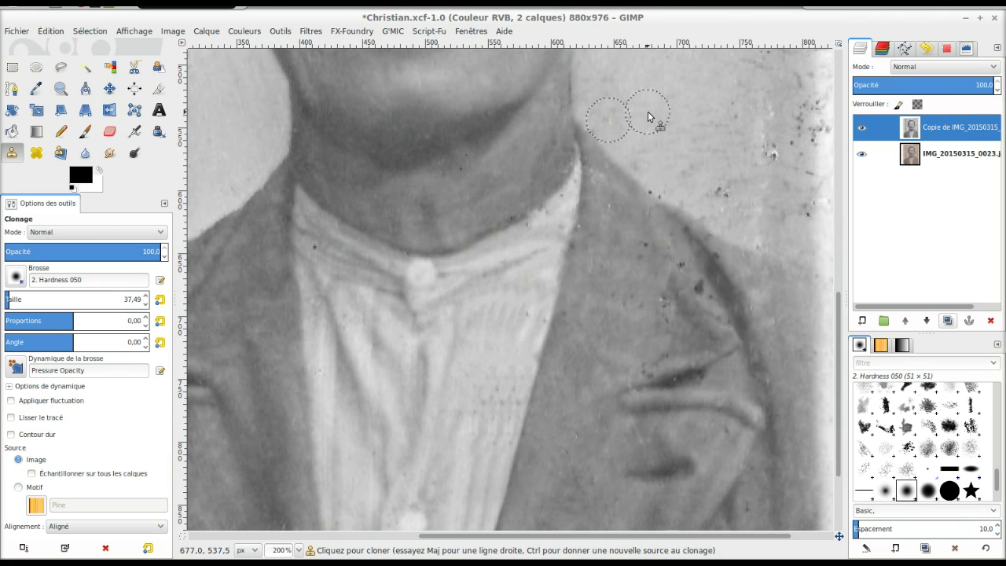
{"action": "left_click", "coordinate": [684, 149]}
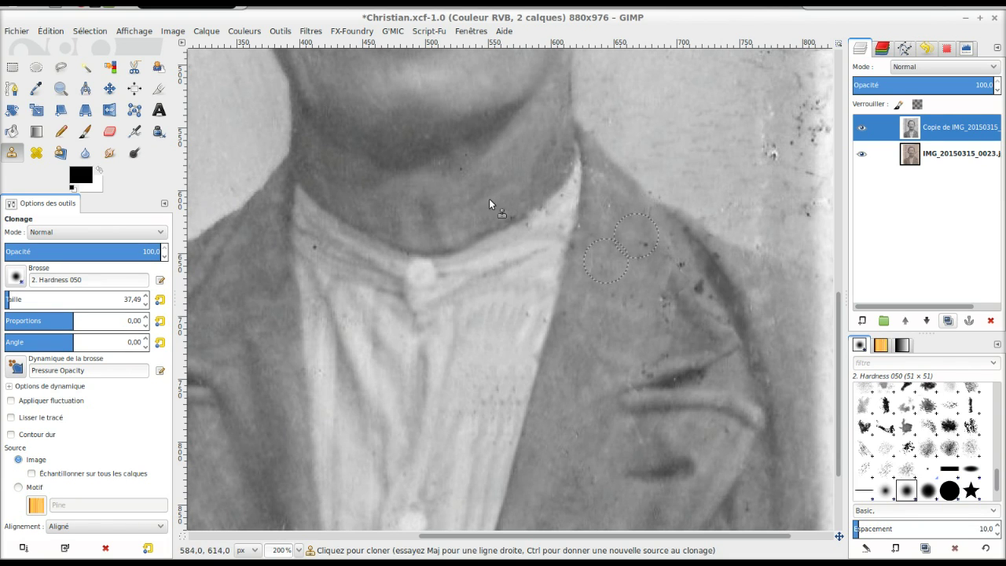
Step: Heal a spot on the jacket and the marks along the shirt collar
{"action": "left_click", "coordinate": [36, 153]}
{"action": "left_click", "coordinate": [633, 338], "text": "ctrl"}
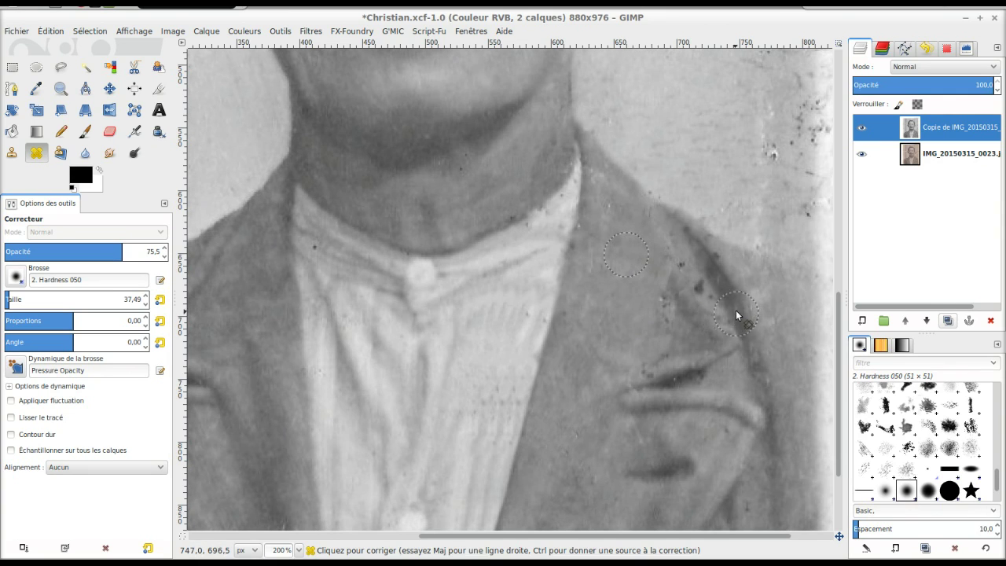
{"action": "left_click", "coordinate": [639, 363]}
{"action": "left_click", "coordinate": [507, 252], "text": "ctrl"}
{"action": "left_click_drag", "start_coordinate": [555, 213], "coordinate": [545, 248]}
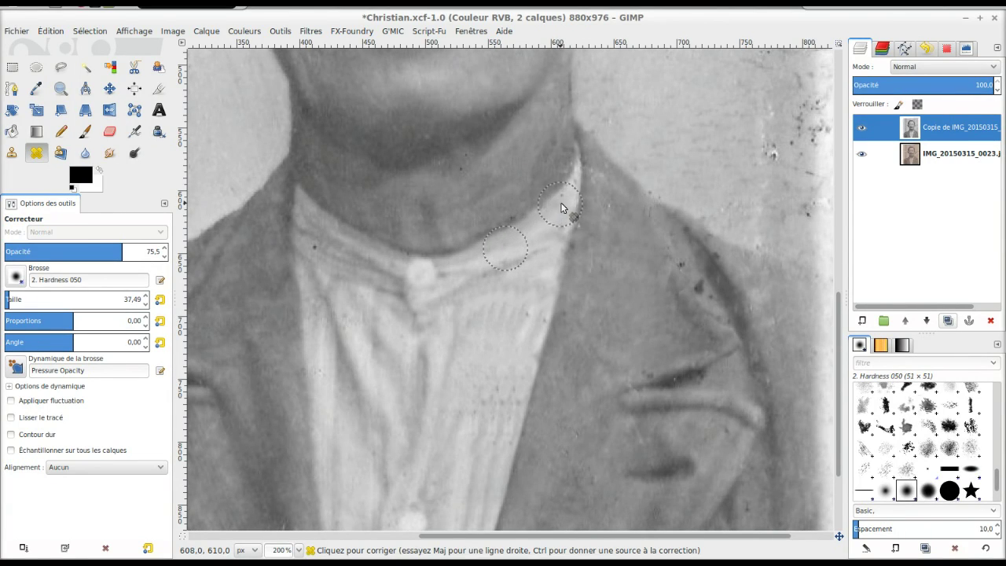
{"action": "left_click", "coordinate": [327, 255], "text": "ctrl"}
{"action": "scroll", "coordinate": [215, 379], "scroll_direction": "down", "scroll_amount": 5}
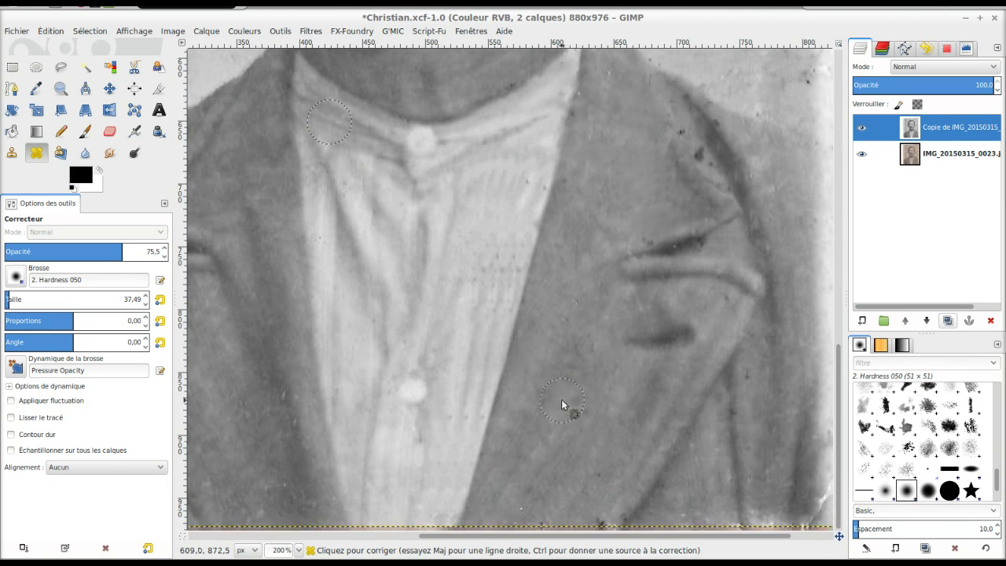
Step: Heal the jacket's bottom marks, dark streak and lapel spots, then zoom out to fit
{"action": "left_click", "coordinate": [605, 493], "text": "ctrl"}
{"action": "left_click_drag", "start_coordinate": [556, 527], "coordinate": [544, 527]}
{"action": "left_click_drag", "start_coordinate": [629, 250], "coordinate": [652, 244]}
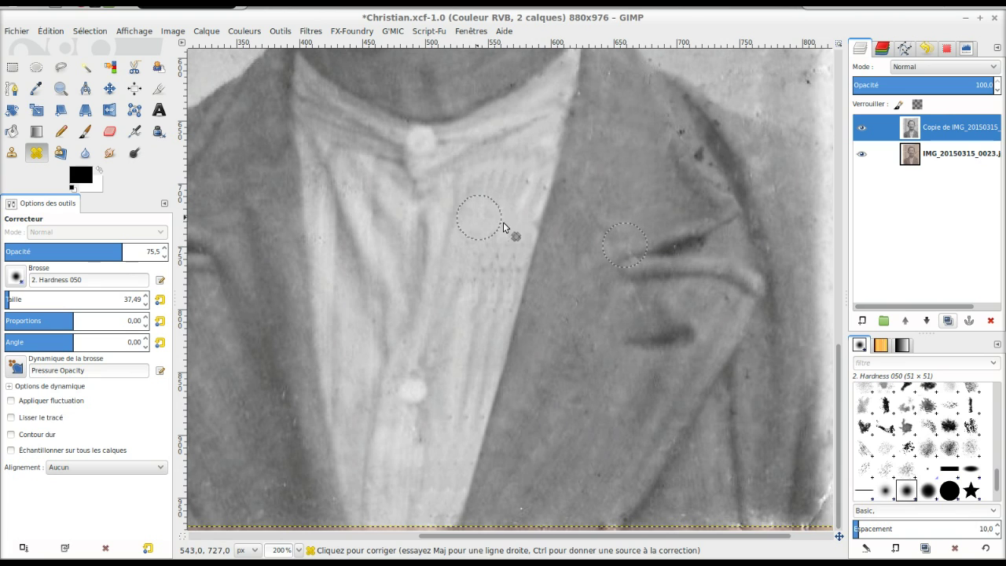
{"action": "left_click_drag", "start_coordinate": [685, 106], "coordinate": [722, 158]}
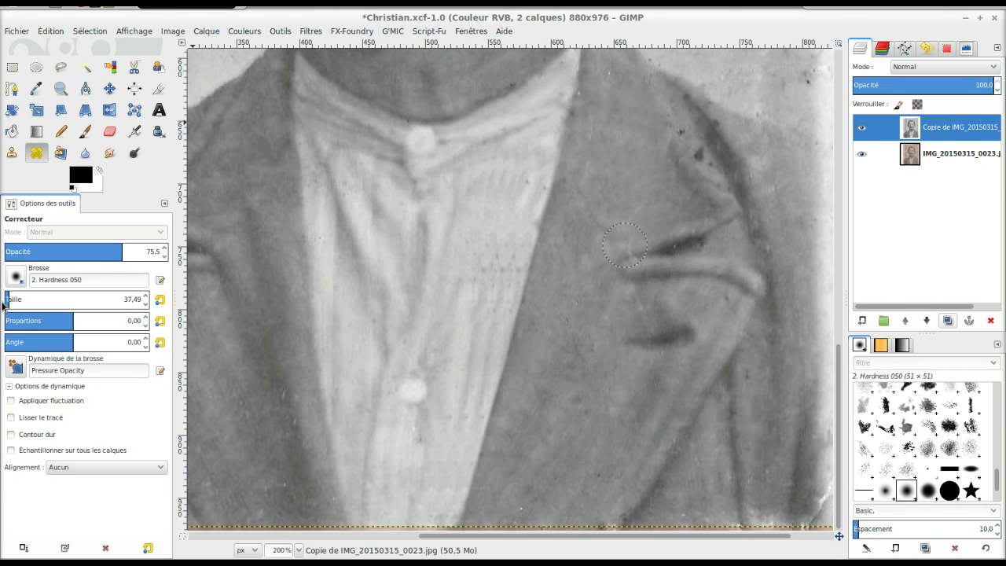
{"action": "left_click", "coordinate": [713, 169], "text": "ctrl"}
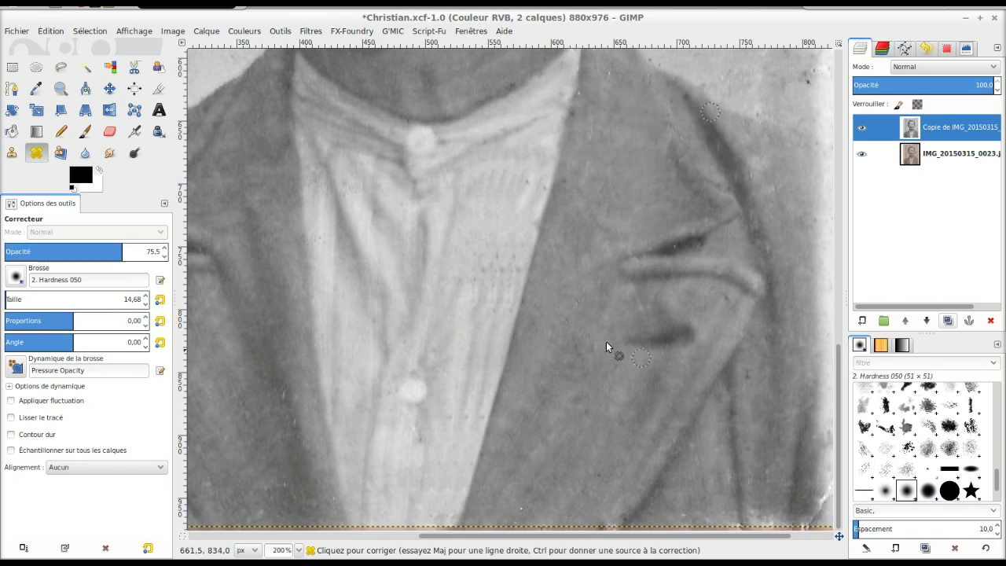
{"action": "key", "text": "1"}
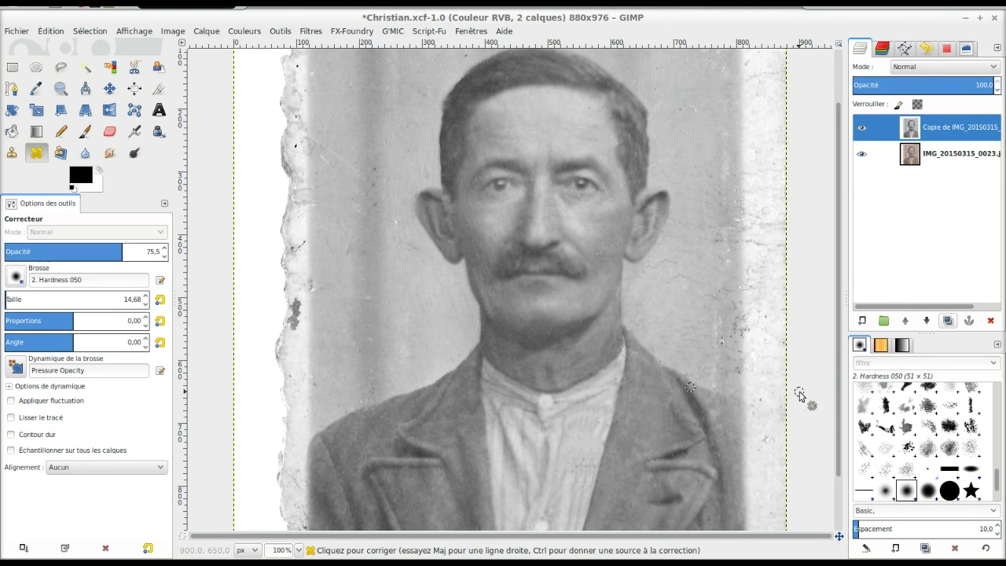
{"action": "key", "text": "shift+2"}
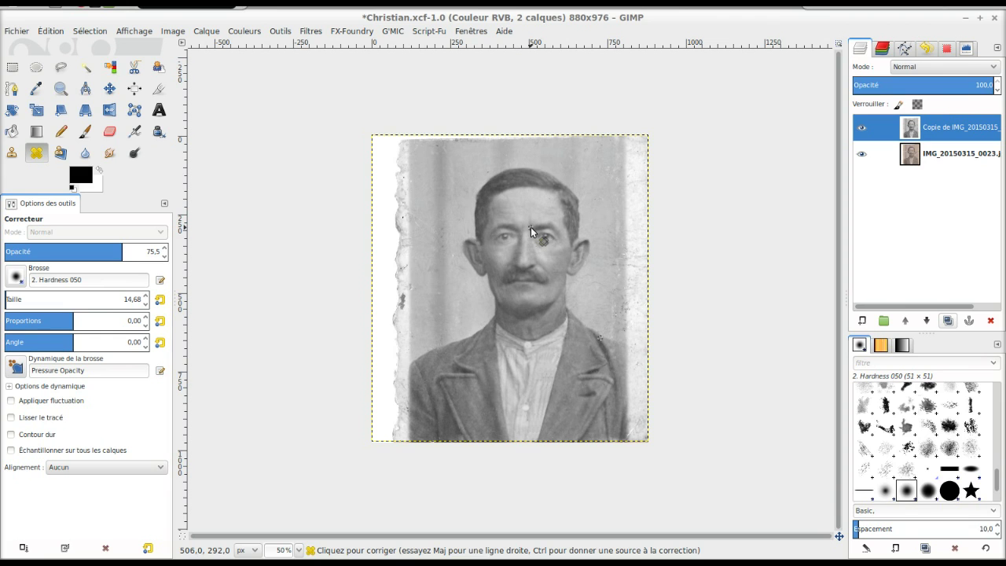
{"action": "scroll", "coordinate": [532, 228], "scroll_direction": "up", "scroll_amount": 3}
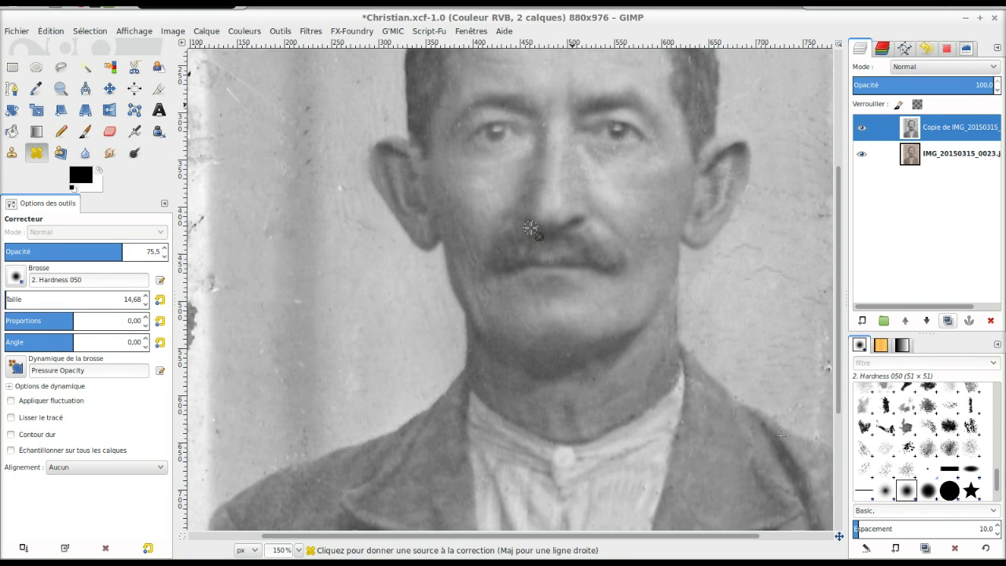
{"action": "scroll", "coordinate": [580, 111], "scroll_direction": "up", "scroll_amount": 1}
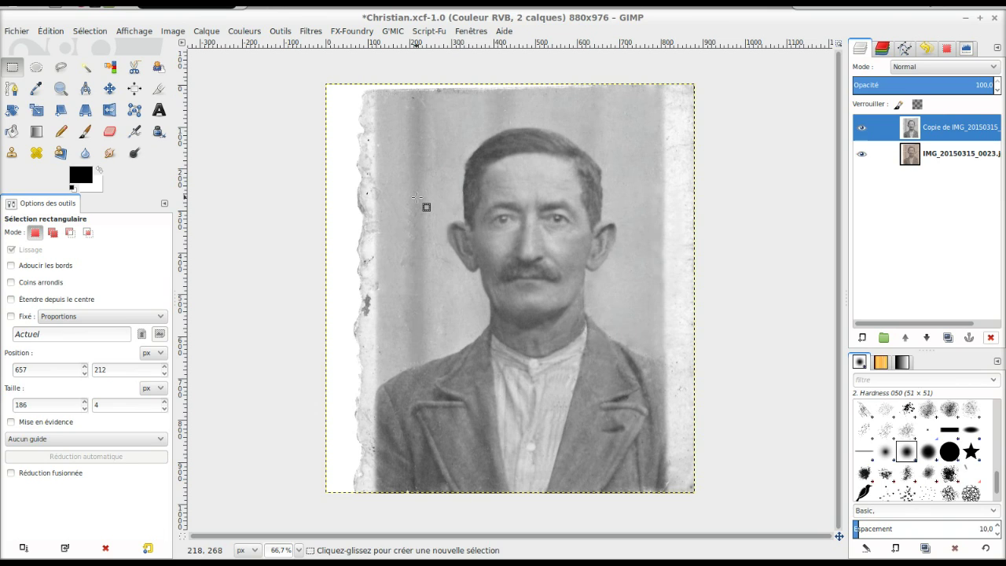
{"action": "left_click", "coordinate": [184, 538]}
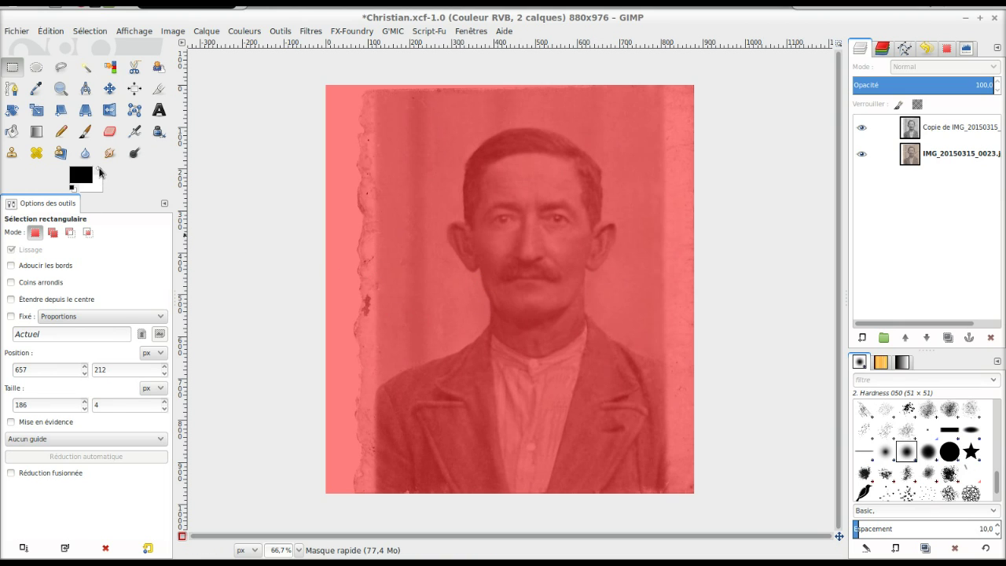
{"action": "left_click", "coordinate": [99, 170]}
{"action": "left_click", "coordinate": [85, 131]}
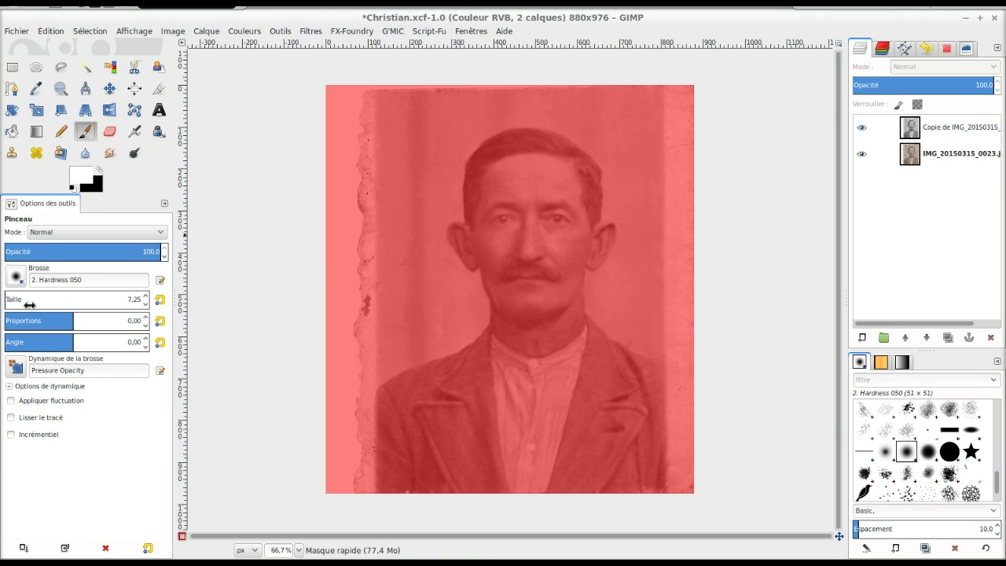
{"action": "left_click_drag", "start_coordinate": [13, 297], "coordinate": [23, 299]}
{"action": "left_click_drag", "start_coordinate": [538, 252], "coordinate": [546, 235]}
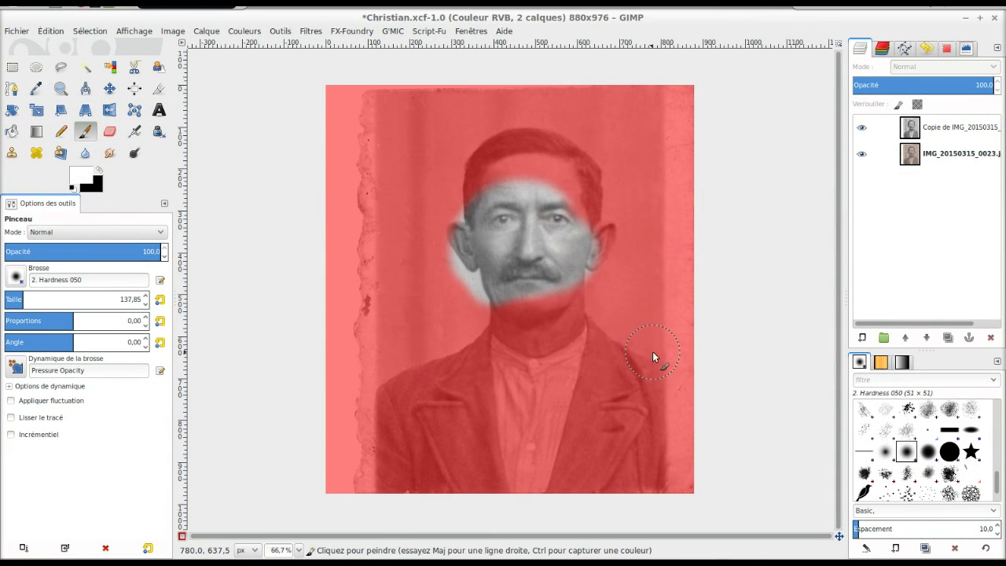
{"action": "left_click", "coordinate": [182, 536]}
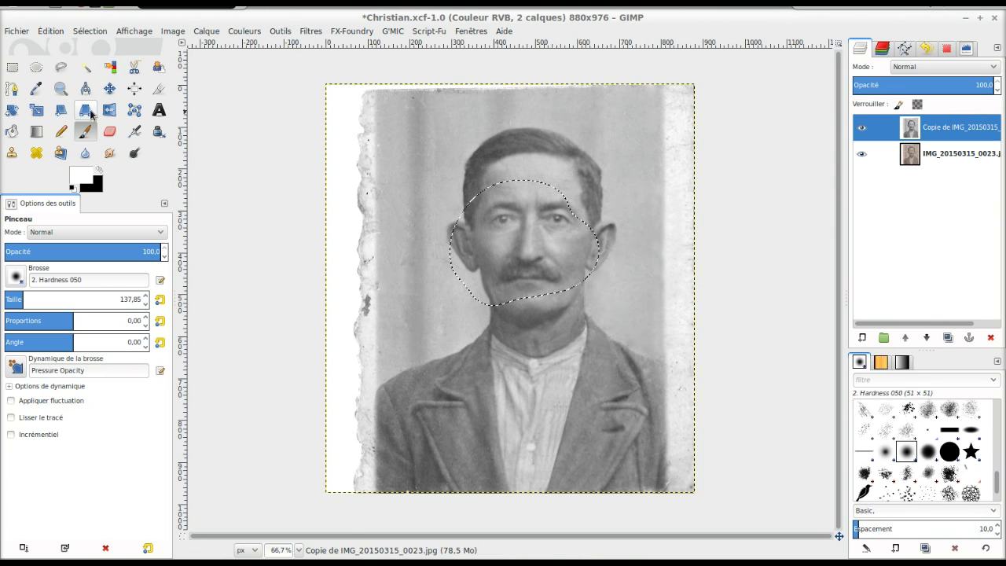
{"action": "left_click", "coordinate": [947, 48]}
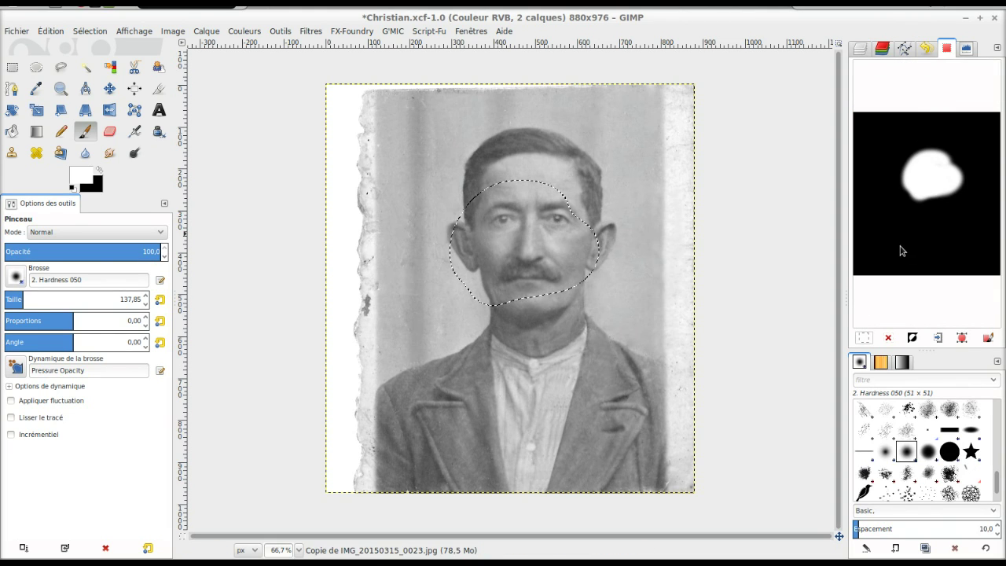
{"action": "left_click", "coordinate": [889, 337]}
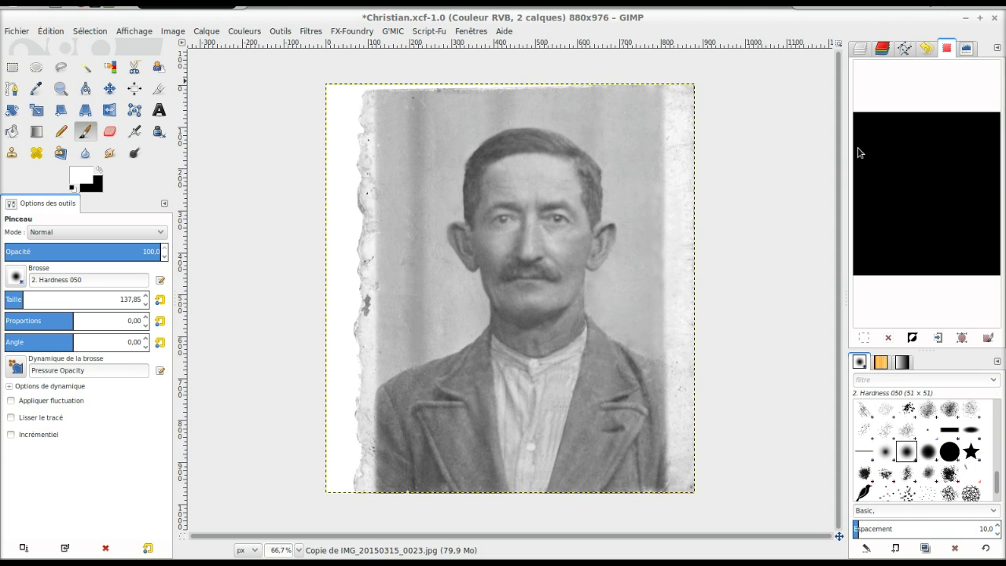
{"action": "left_click", "coordinate": [863, 51]}
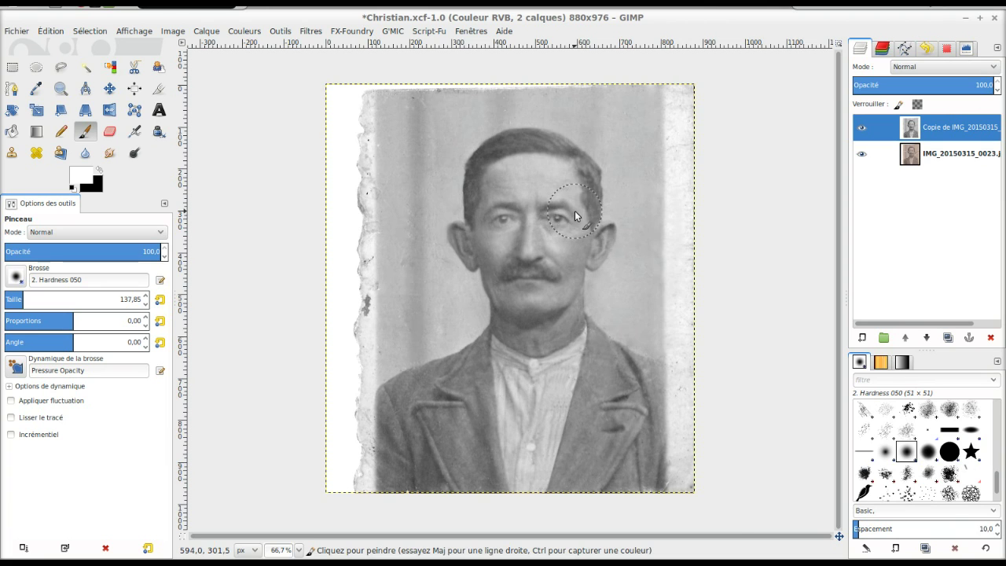
Step: Zoom in on the face and start a transparent 880×976 layer named Calque
{"action": "scroll", "coordinate": [588, 196], "scroll_direction": "up", "scroll_amount": 1}
{"action": "scroll", "coordinate": [583, 189], "scroll_direction": "up", "scroll_amount": 1}
{"action": "scroll", "coordinate": [601, 139], "scroll_direction": "up", "scroll_amount": 3}
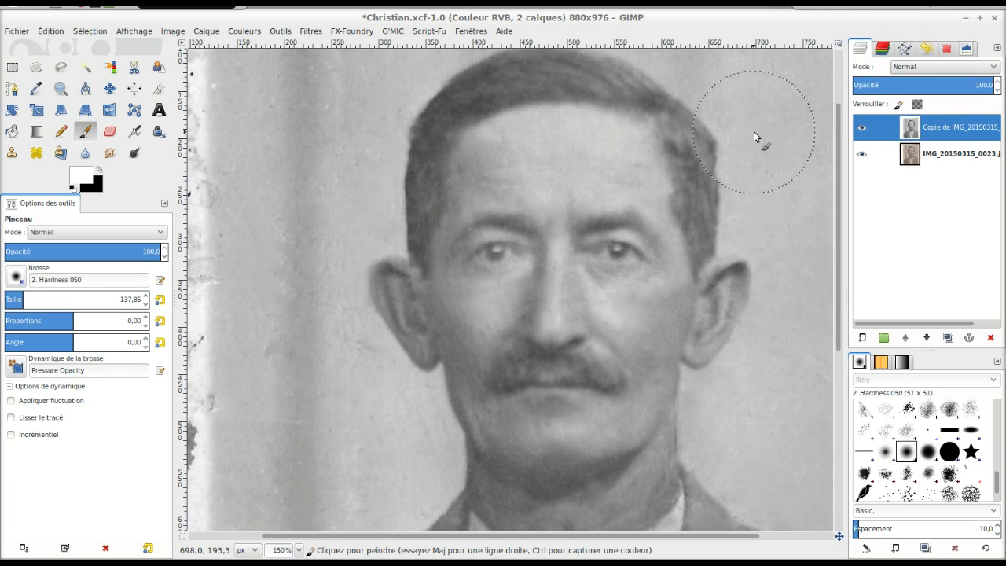
{"action": "left_click", "coordinate": [863, 338]}
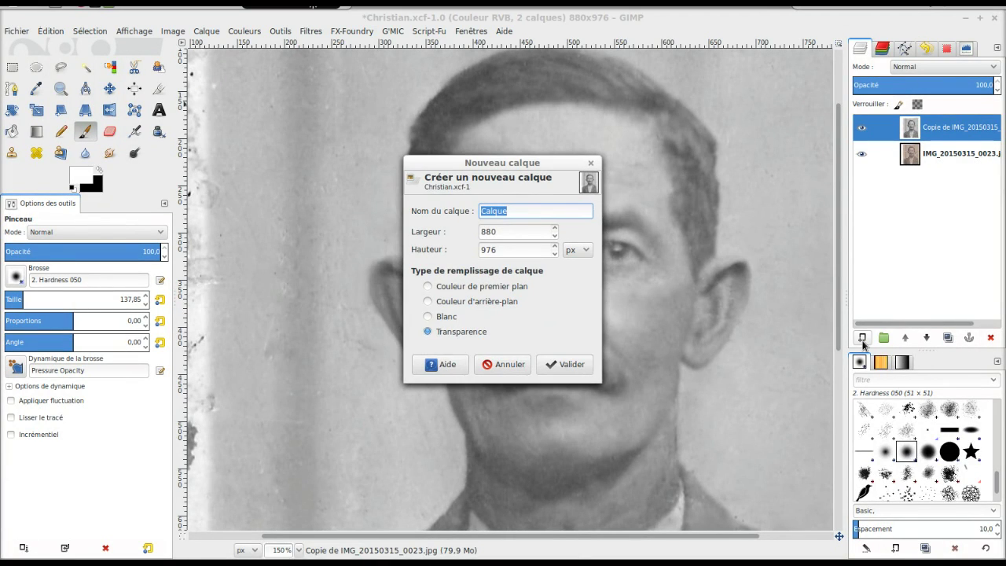
Step: Create the Calque layer and select both eyes with ellipses in Add mode
{"action": "left_click", "coordinate": [559, 366]}
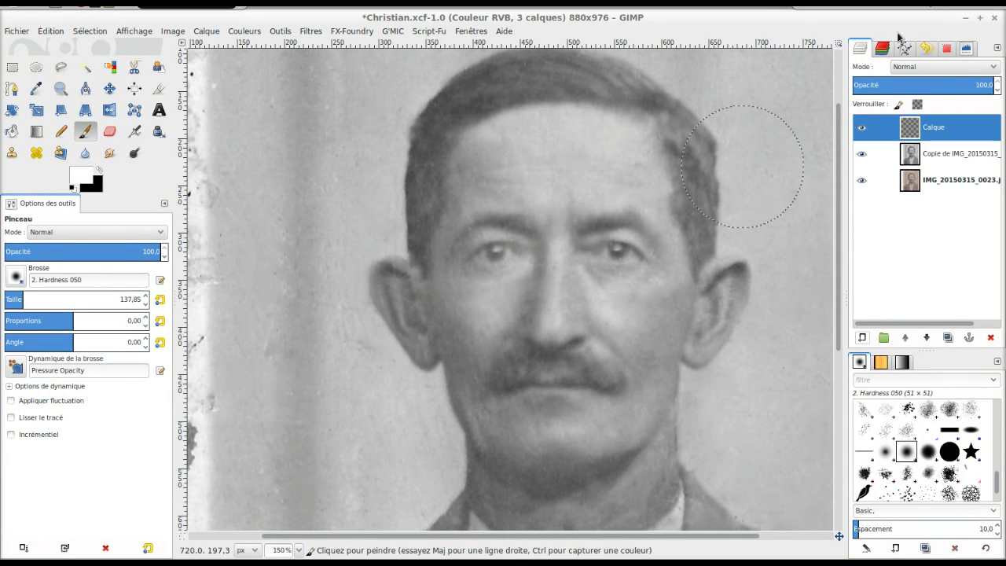
{"action": "left_click", "coordinate": [36, 67]}
{"action": "mouse_move", "coordinate": [504, 261]}
{"action": "left_mouse_down"}
{"action": "mouse_move", "coordinate": [478, 235]}
{"action": "mouse_move", "coordinate": [526, 267]}
{"action": "left_mouse_up"}
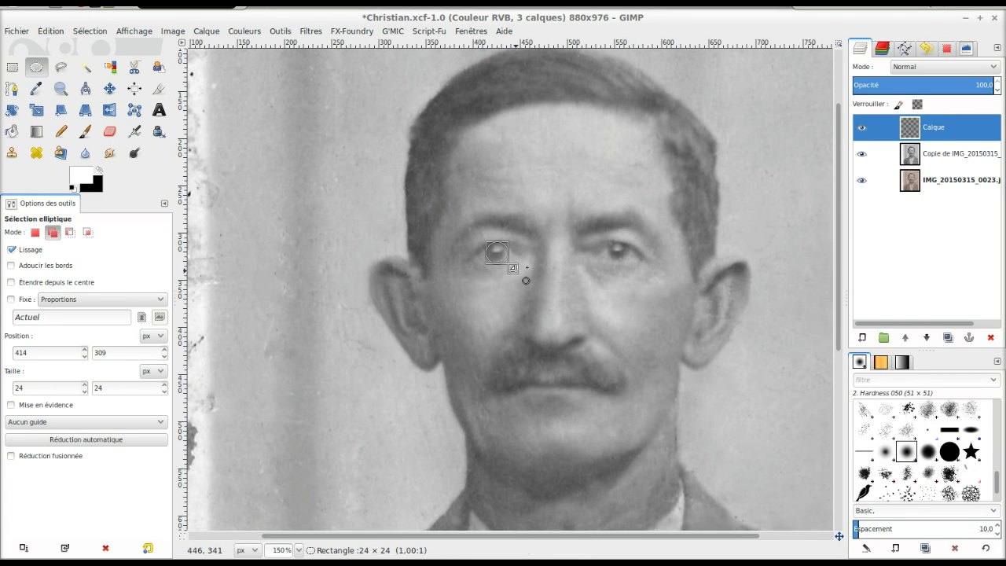
{"action": "mouse_move", "coordinate": [52, 232]}
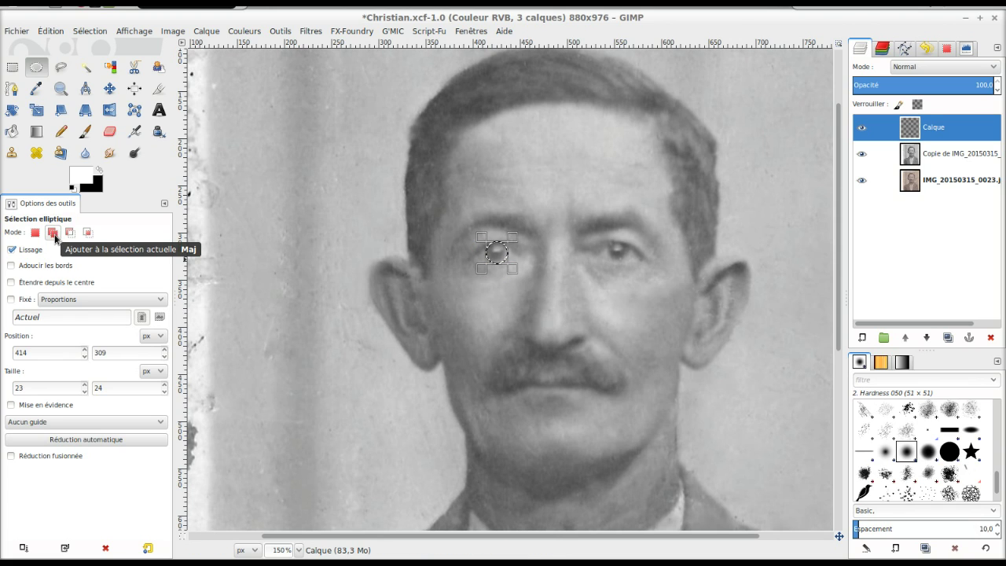
{"action": "left_click", "coordinate": [54, 235]}
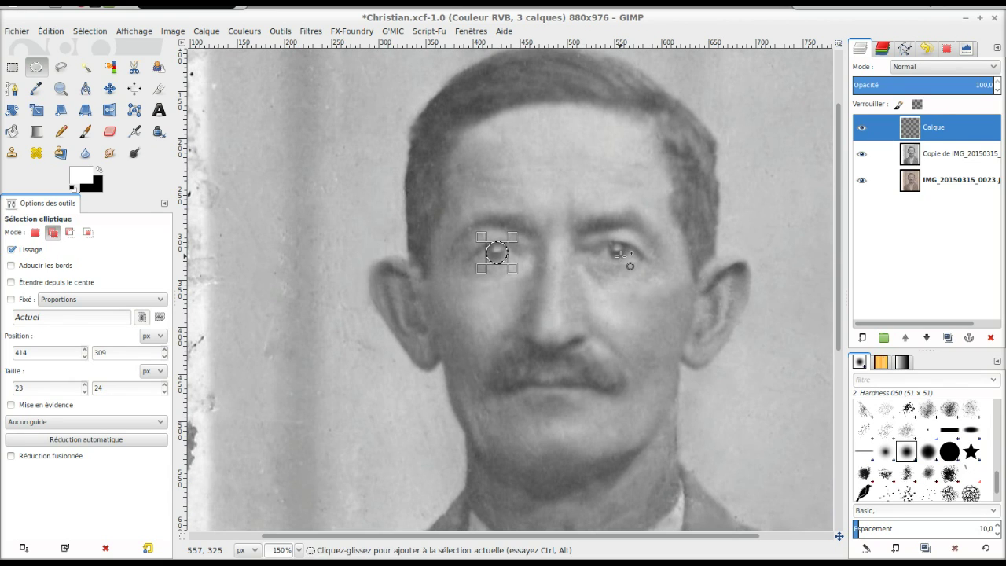
{"action": "mouse_move", "coordinate": [620, 256]}
{"action": "left_mouse_down"}
{"action": "mouse_move", "coordinate": [602, 234]}
{"action": "mouse_move", "coordinate": [621, 253]}
{"action": "left_mouse_up"}
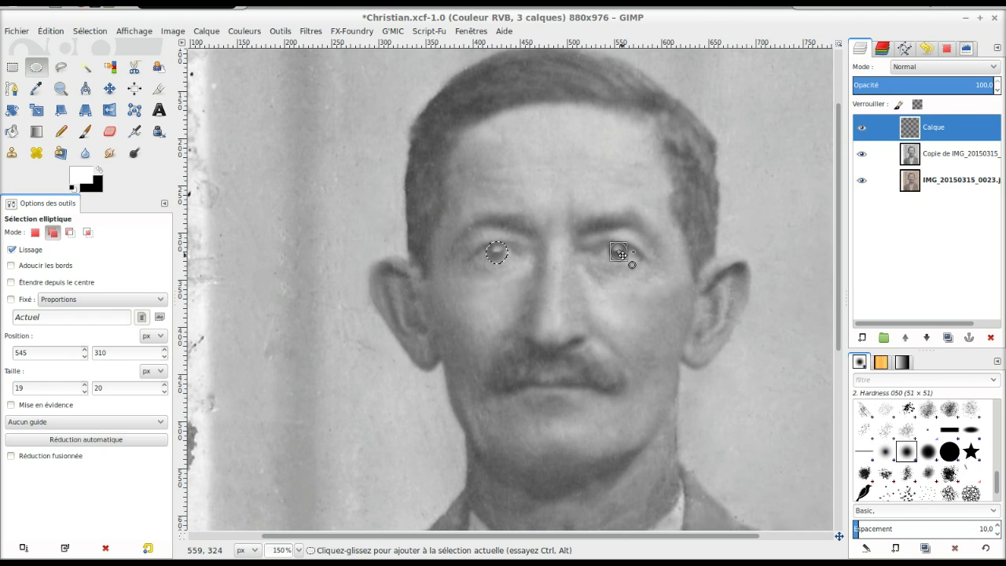
{"action": "left_click_drag", "start_coordinate": [622, 254], "coordinate": [605, 238]}
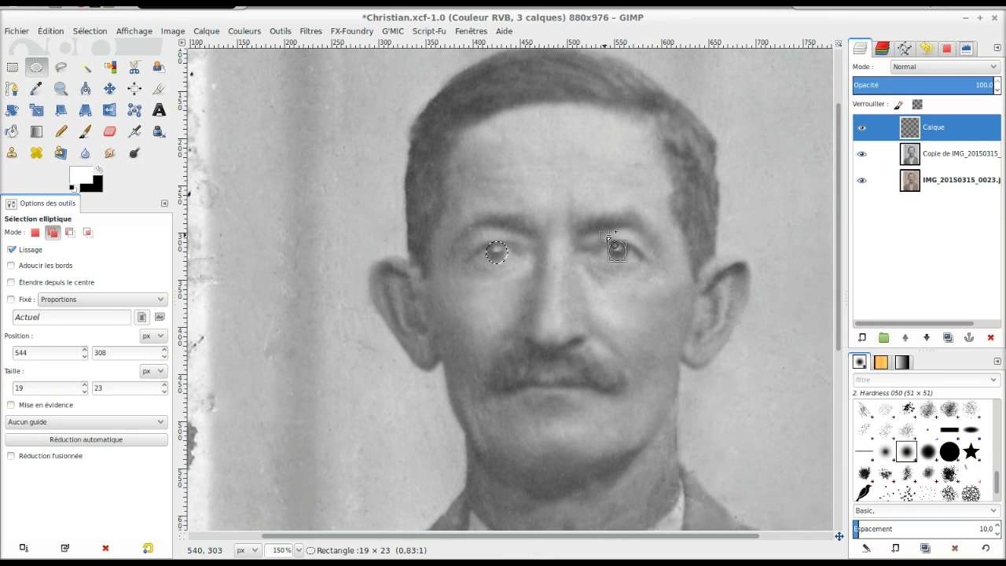
{"action": "left_click_drag", "start_coordinate": [606, 236], "coordinate": [604, 239]}
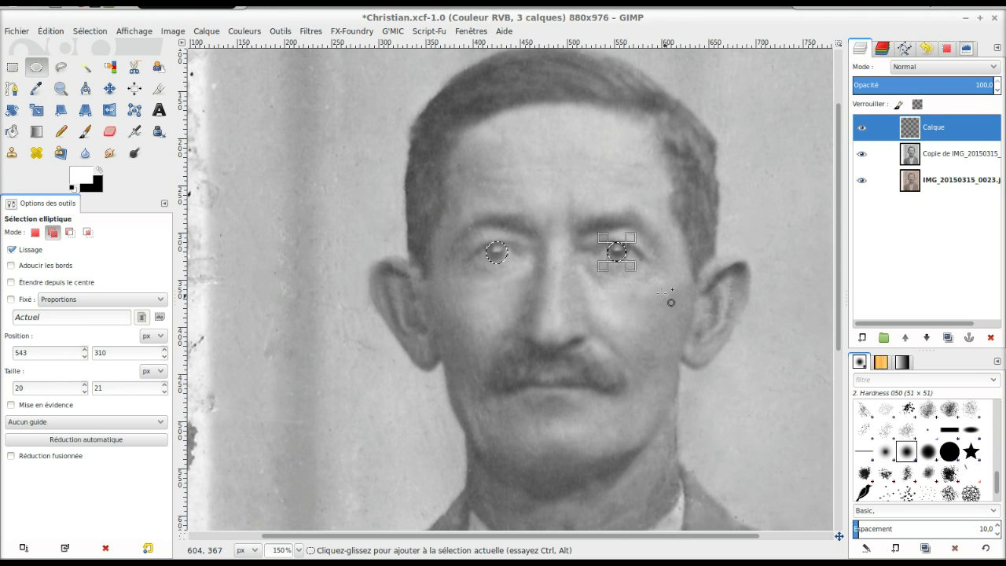
{"action": "left_click_drag", "start_coordinate": [618, 254], "coordinate": [620, 252]}
{"action": "left_click", "coordinate": [744, 288]}
Step: Feather the eye selections by 3 px and display them as a Quick Mask
{"action": "left_click", "coordinate": [91, 30]}
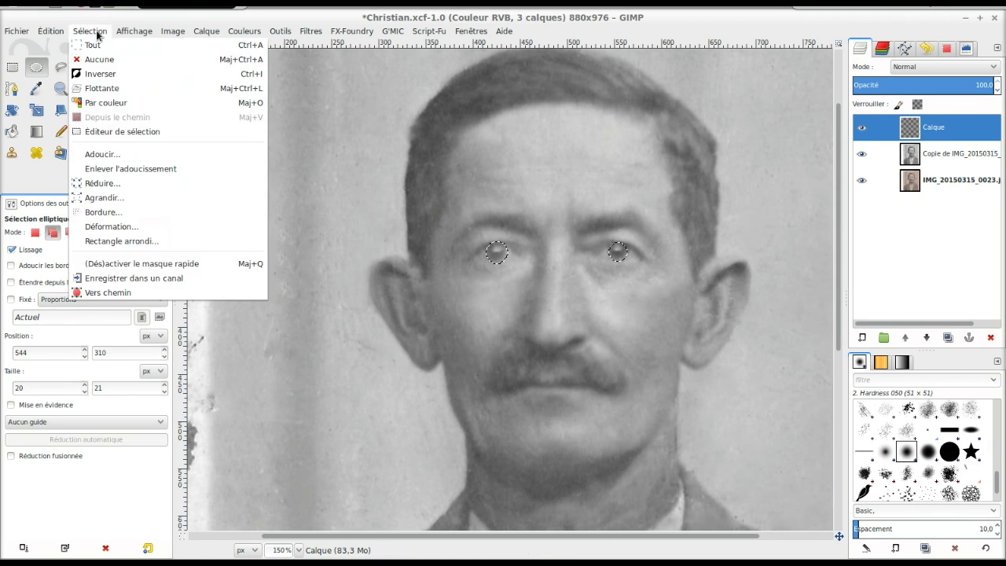
{"action": "left_click", "coordinate": [90, 31]}
{"action": "left_click", "coordinate": [102, 154]}
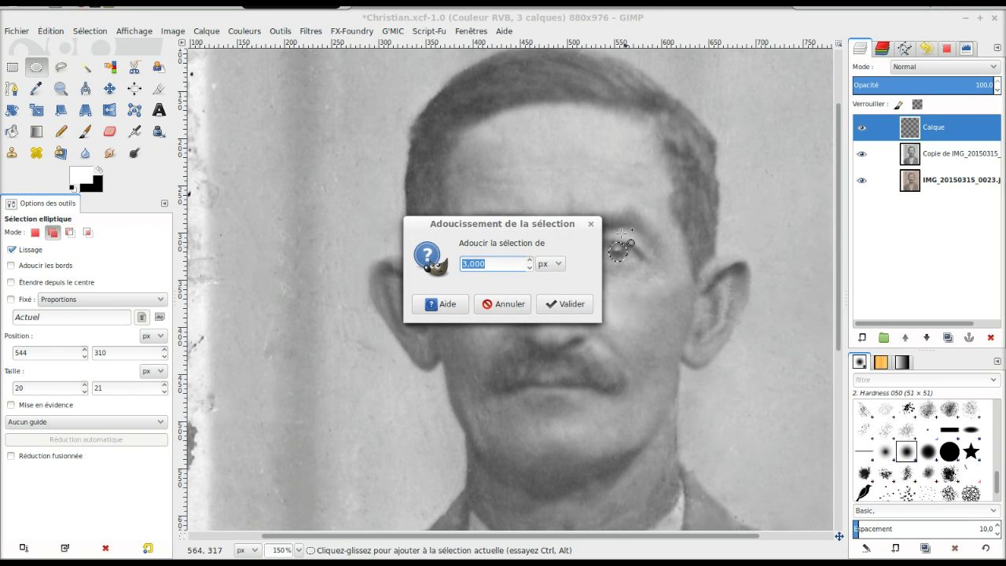
{"action": "left_click", "coordinate": [568, 307]}
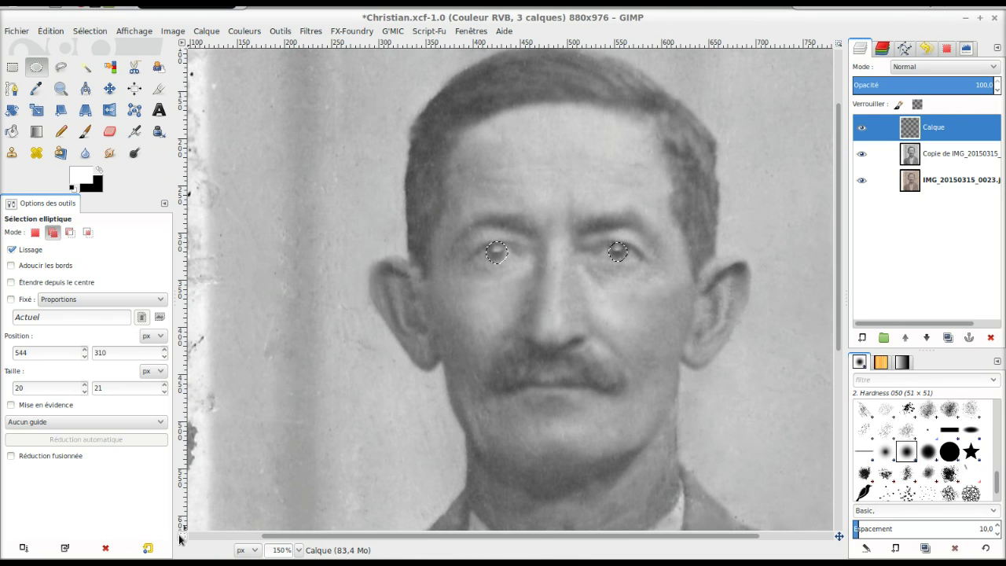
{"action": "left_click", "coordinate": [182, 536]}
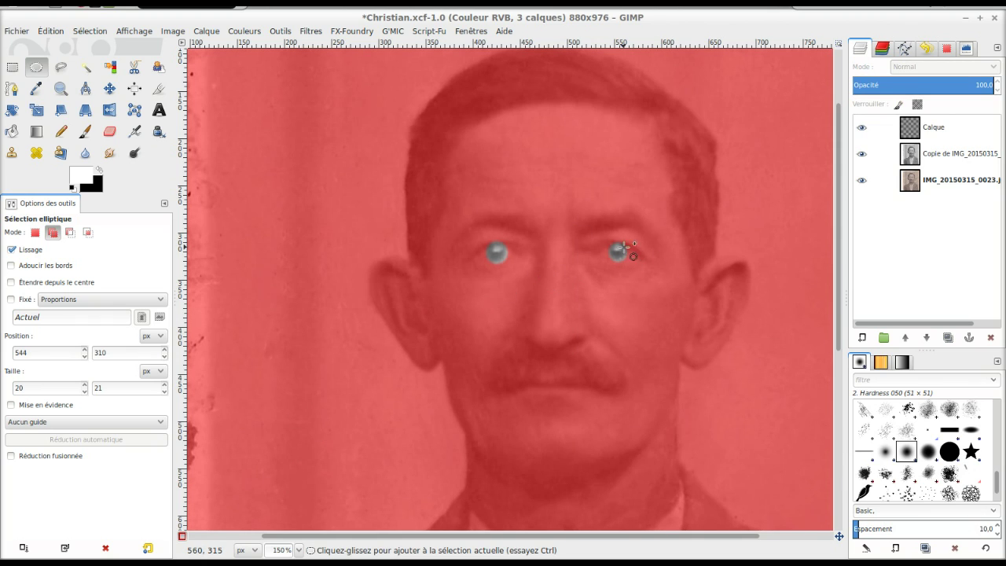
Step: Paint black over both pupil centres in the quick mask with a size-15 brush
{"action": "left_click", "coordinate": [98, 171]}
{"action": "left_click", "coordinate": [84, 131]}
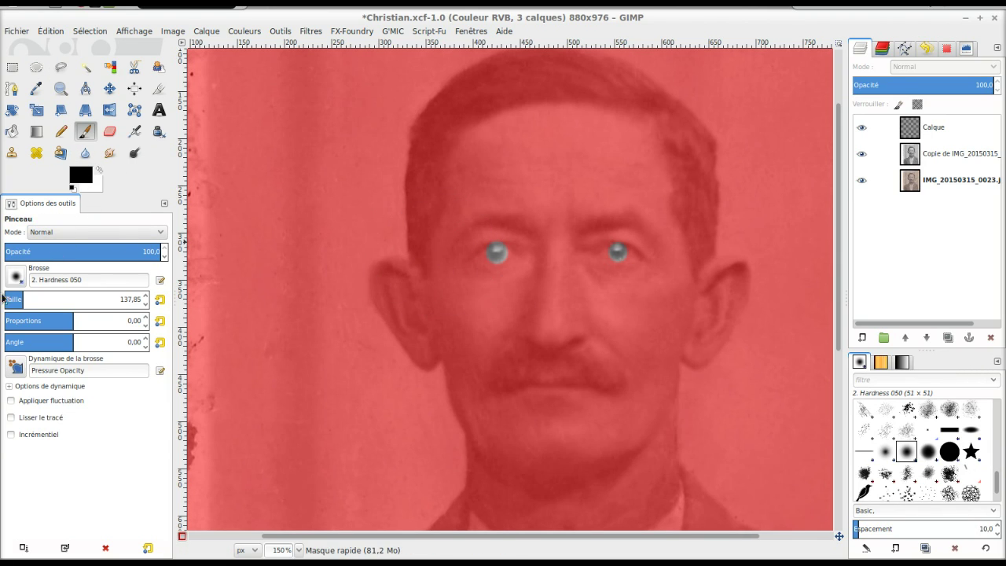
{"action": "left_click", "coordinate": [6, 299]}
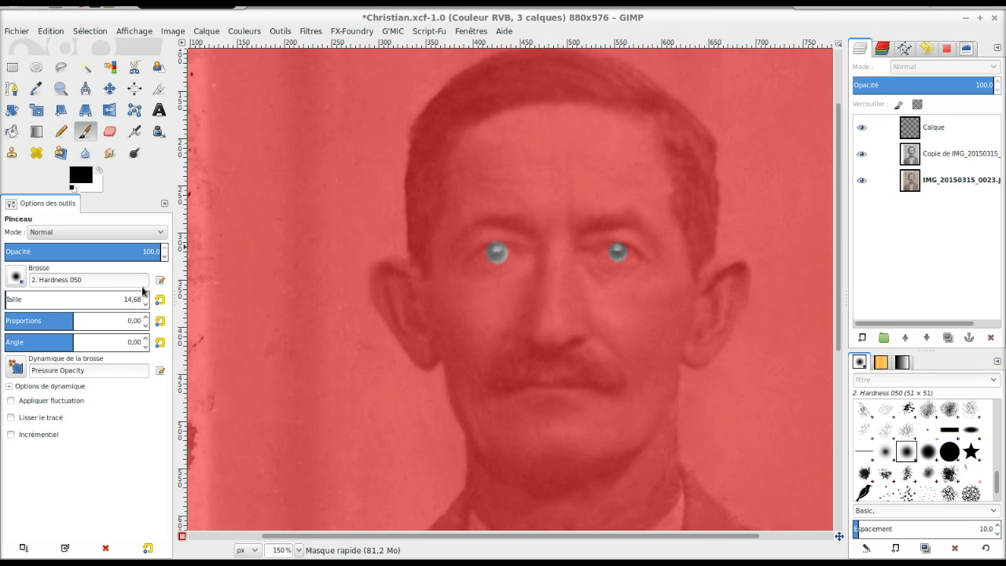
{"action": "left_click", "coordinate": [138, 302]}
{"action": "scroll", "coordinate": [502, 252], "scroll_direction": "down", "scroll_amount": 3}
{"action": "scroll", "coordinate": [518, 238], "scroll_direction": "up", "scroll_amount": 1, "text": "ctrl"}
{"action": "scroll", "coordinate": [519, 237], "scroll_direction": "up", "scroll_amount": 1, "text": "ctrl"}
{"action": "scroll", "coordinate": [522, 227], "scroll_direction": "up", "scroll_amount": 2}
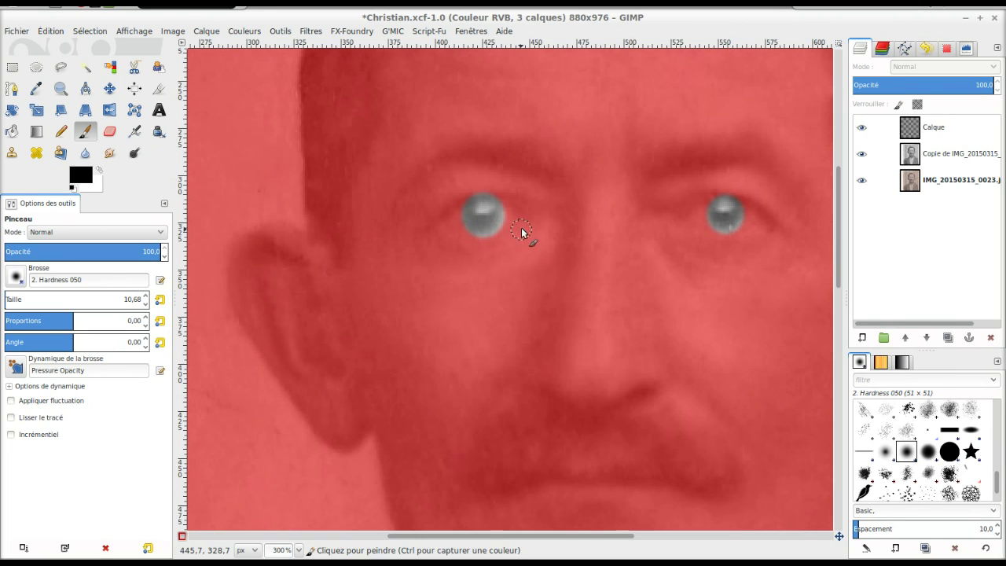
{"action": "left_click", "coordinate": [483, 211]}
{"action": "left_click", "coordinate": [723, 207]}
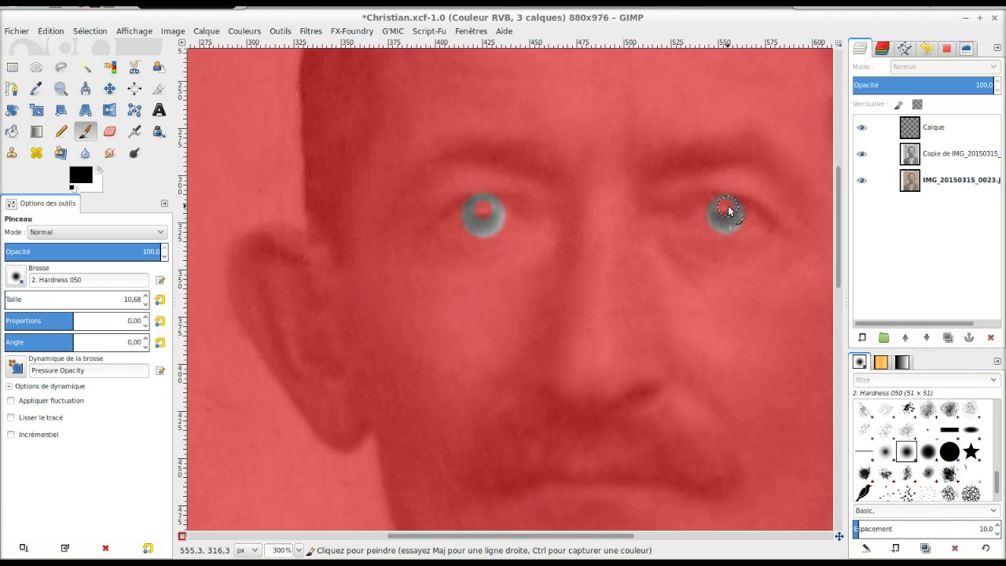
{"action": "left_click", "coordinate": [483, 208]}
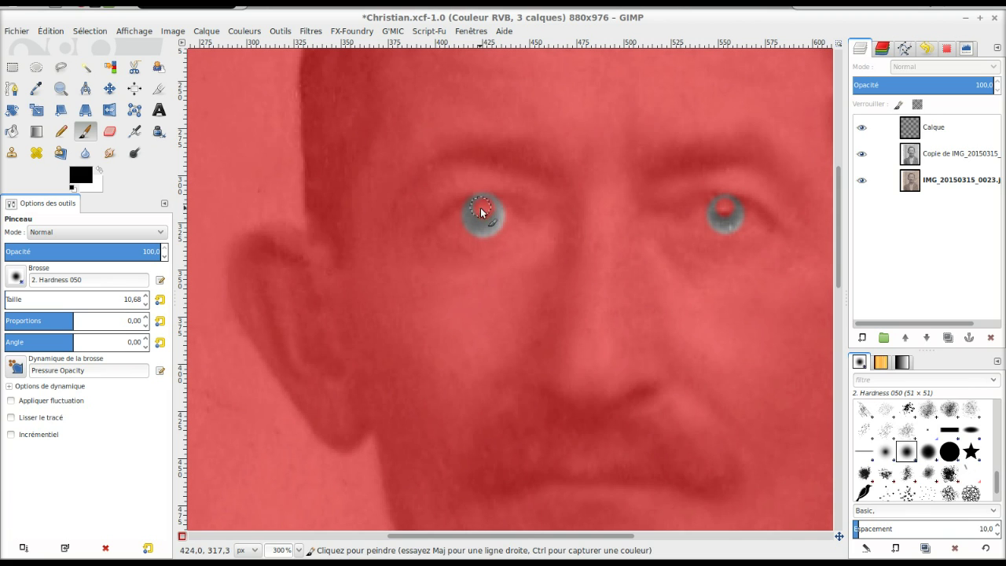
Step: Exit quick mask to get the ring selection and zoom out to the whole face
{"action": "left_click", "coordinate": [182, 536]}
{"action": "key", "text": "minus"}
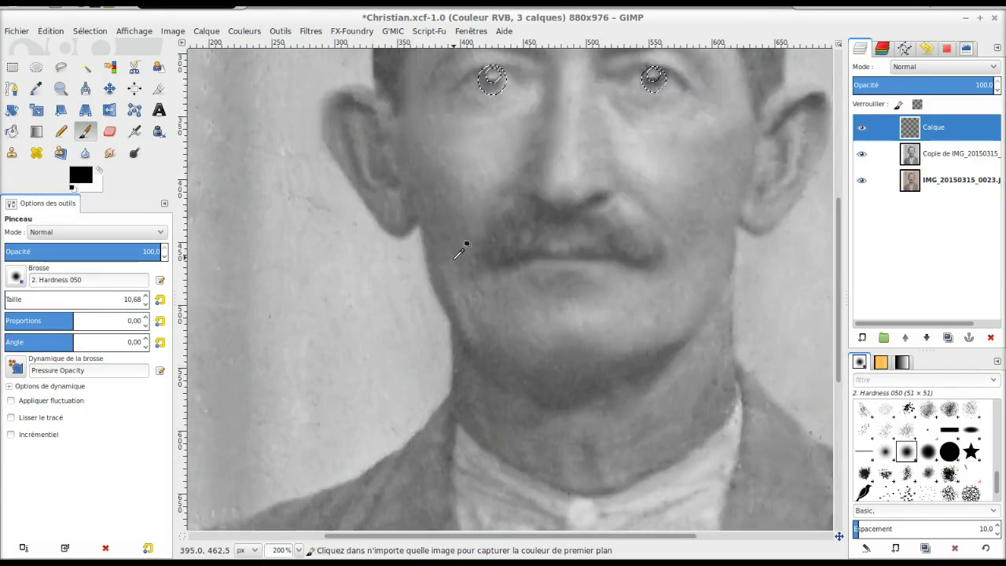
{"action": "key", "text": "1"}
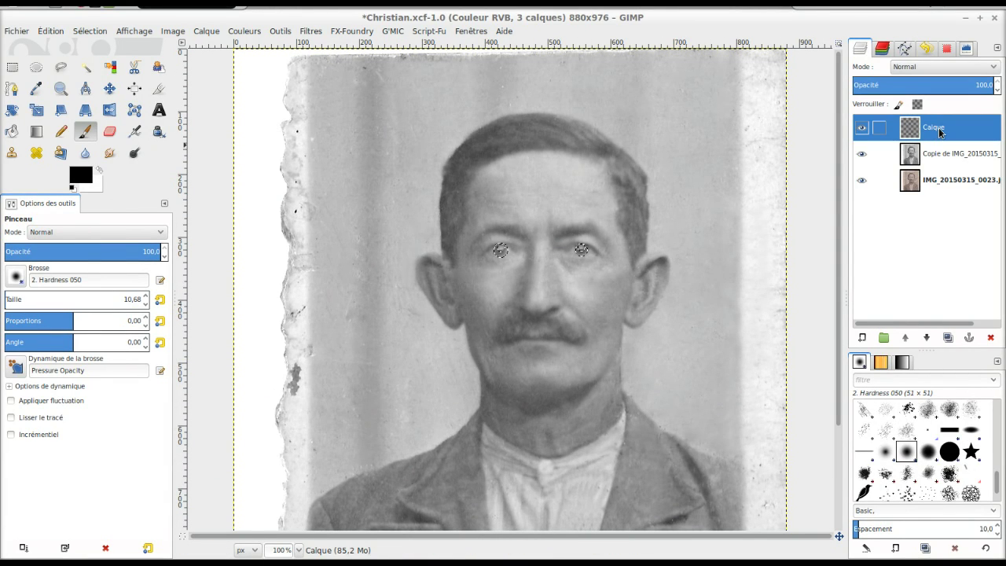
Step: Bucket-fill the selected iris rings solid black on the Calque layer
{"action": "left_click", "coordinate": [12, 131]}
{"action": "left_click_drag", "start_coordinate": [80, 177], "coordinate": [502, 253]}
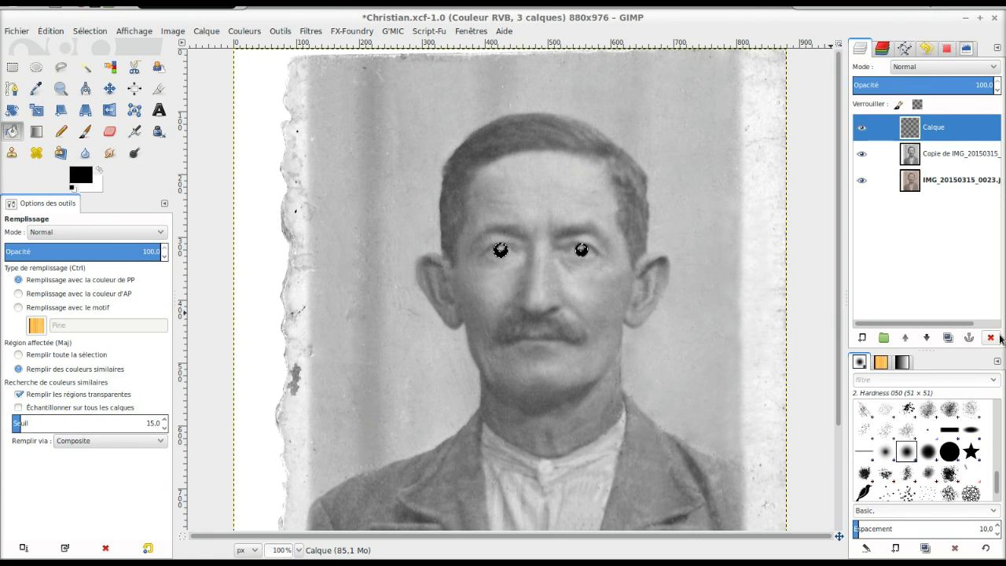
{"action": "left_click", "coordinate": [948, 48]}
{"action": "left_click", "coordinate": [860, 49]}
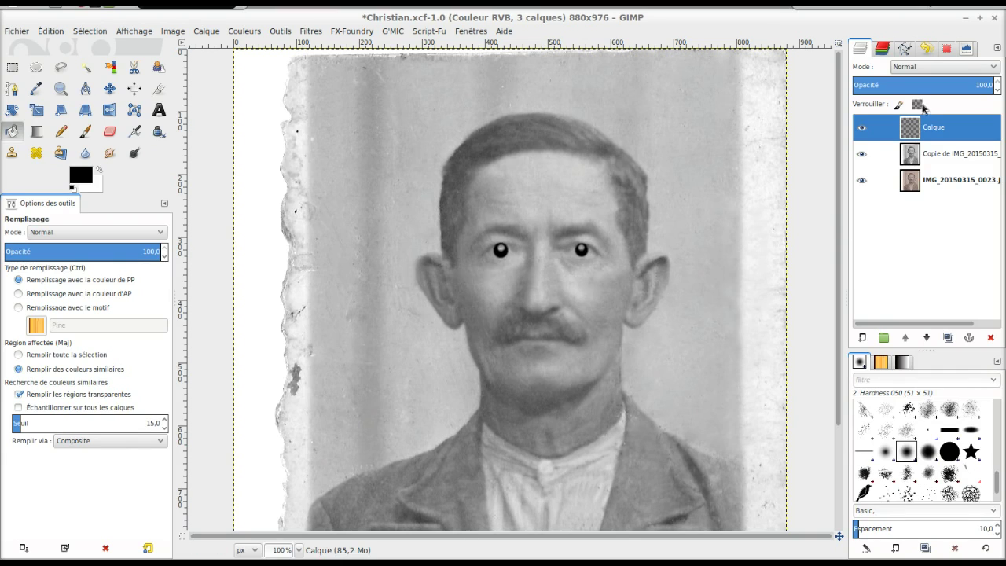
{"action": "left_click", "coordinate": [863, 337]}
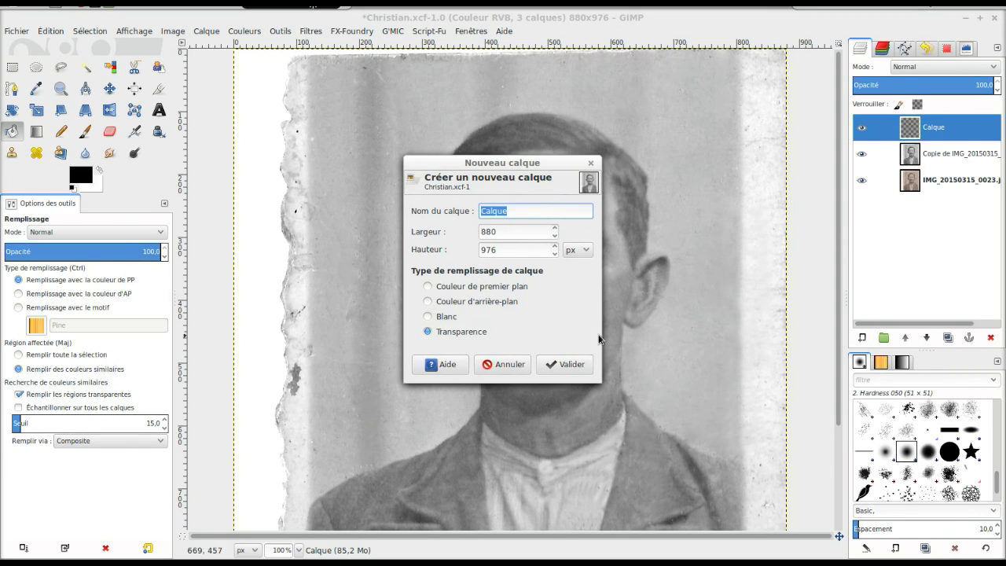
Step: Add transparent layer Calque #1 and enter quick mask with white as painting colour
{"action": "left_click", "coordinate": [563, 366]}
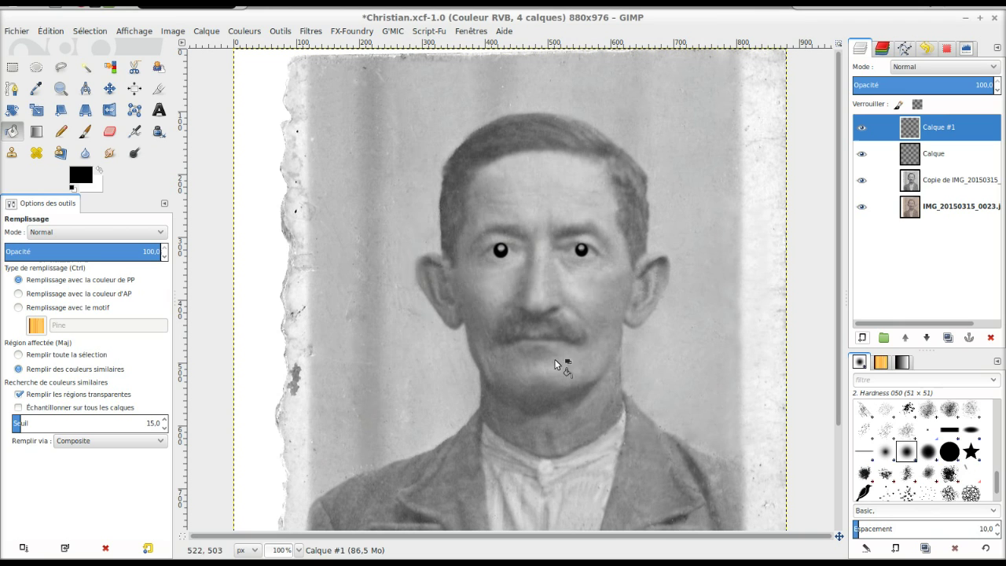
{"action": "left_click", "coordinate": [181, 537]}
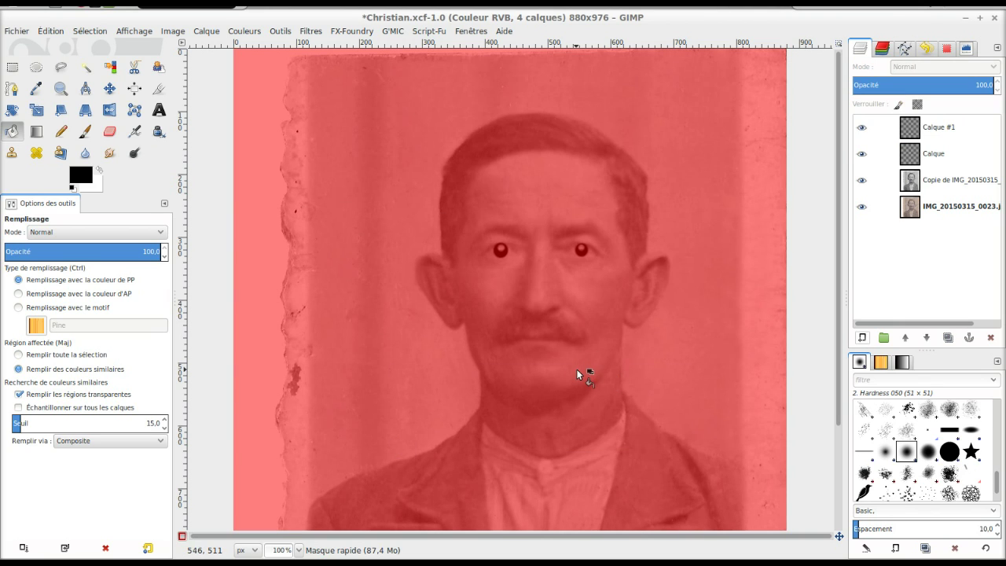
{"action": "left_click", "coordinate": [504, 247]}
{"action": "left_click", "coordinate": [100, 170]}
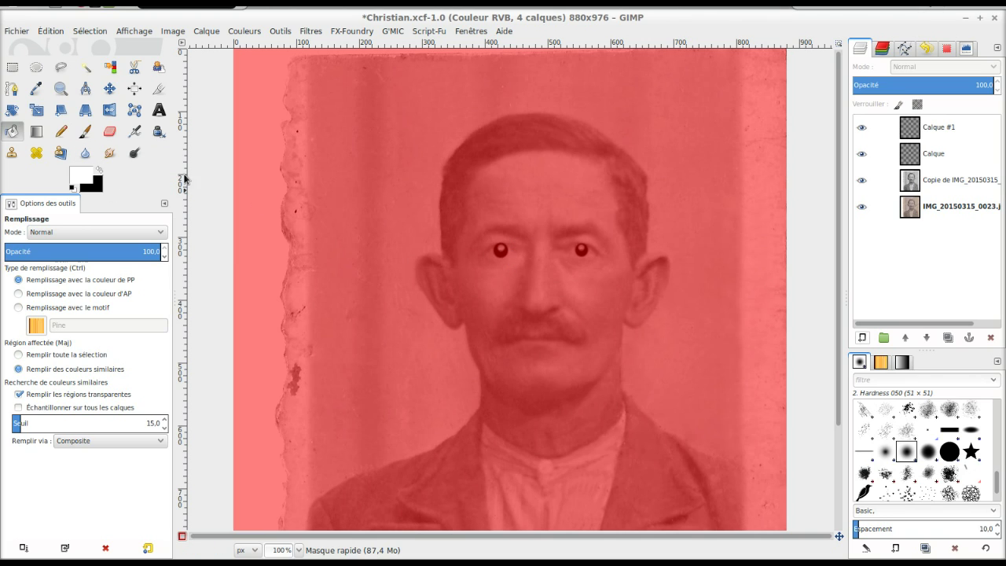
{"action": "key", "text": "3"}
{"action": "scroll", "coordinate": [512, 239], "scroll_direction": "up", "scroll_amount": 5}
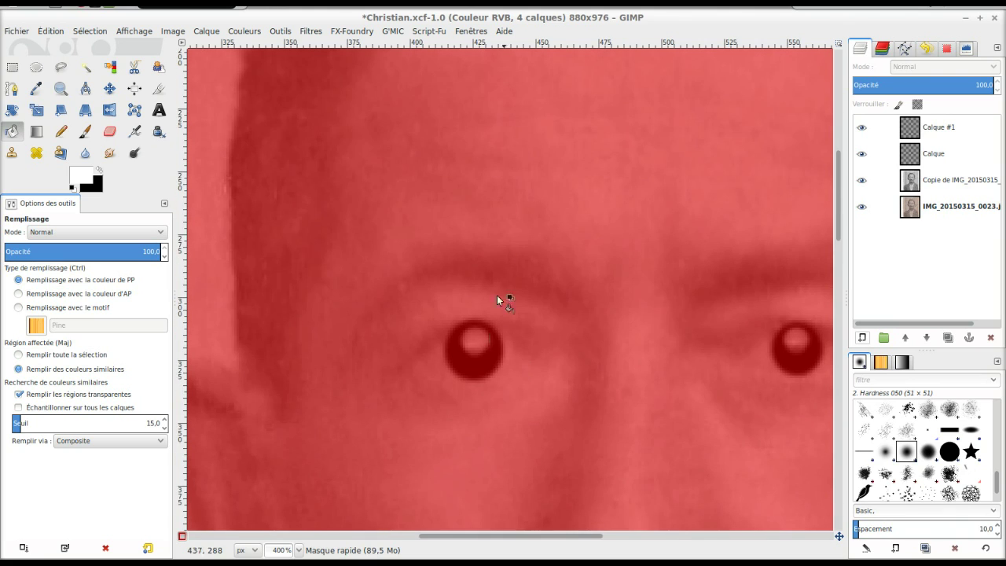
Step: Paint round soft white highlight spots into both pupils in the quick mask
{"action": "left_click", "coordinate": [85, 132]}
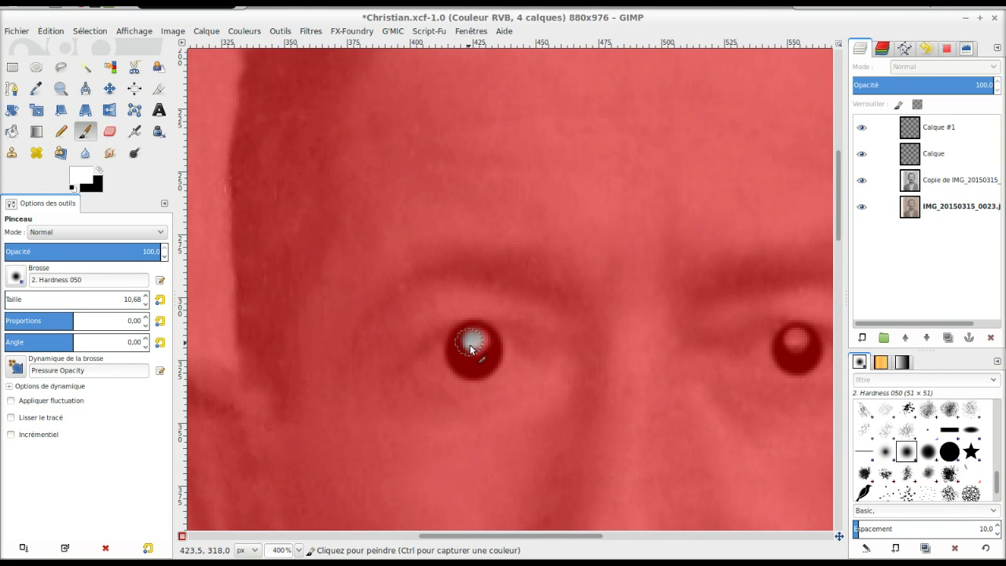
{"action": "left_click_drag", "start_coordinate": [479, 346], "coordinate": [482, 345]}
{"action": "left_click_drag", "start_coordinate": [481, 346], "coordinate": [475, 341]}
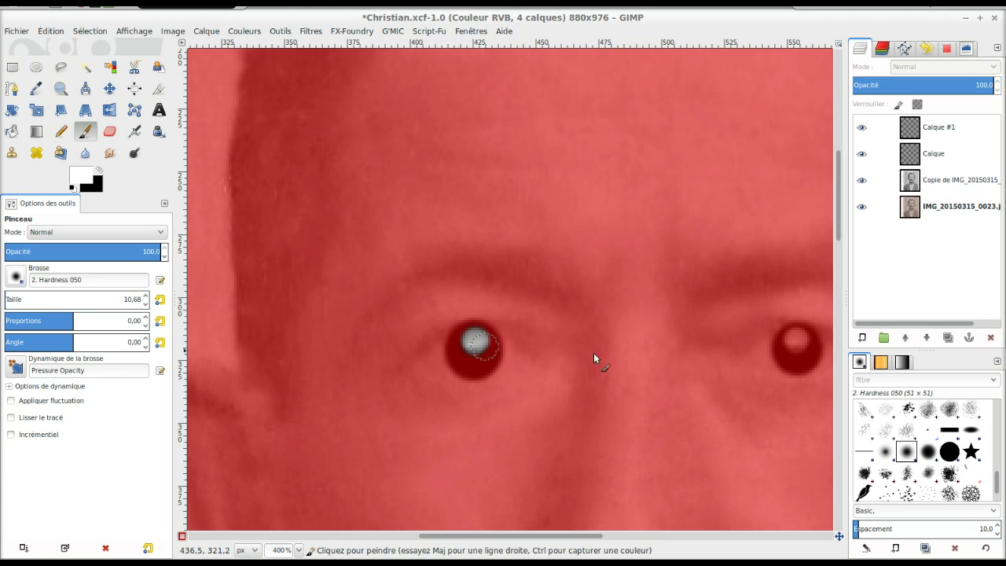
{"action": "left_click_drag", "start_coordinate": [800, 340], "coordinate": [799, 341]}
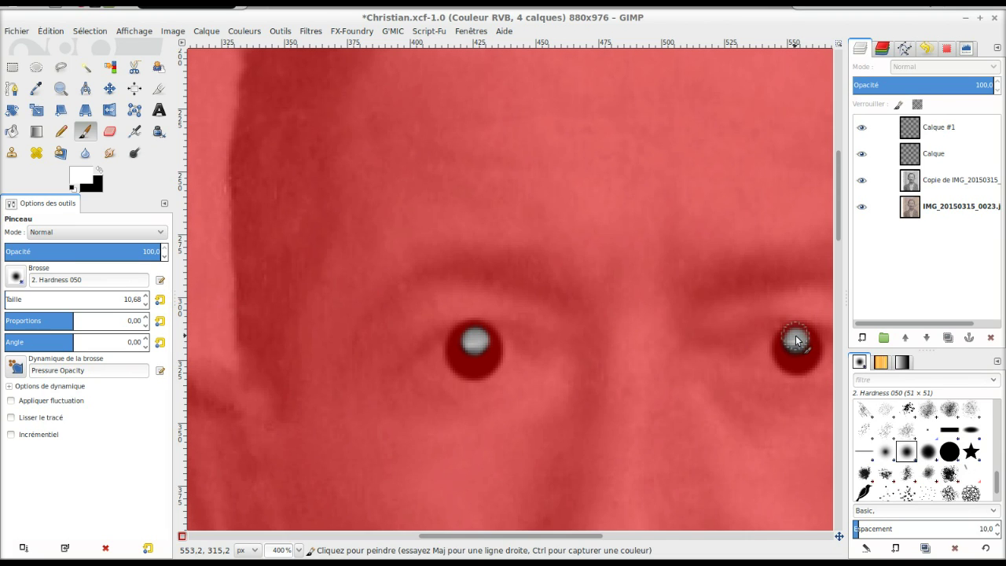
{"action": "left_click_drag", "start_coordinate": [801, 344], "coordinate": [795, 339]}
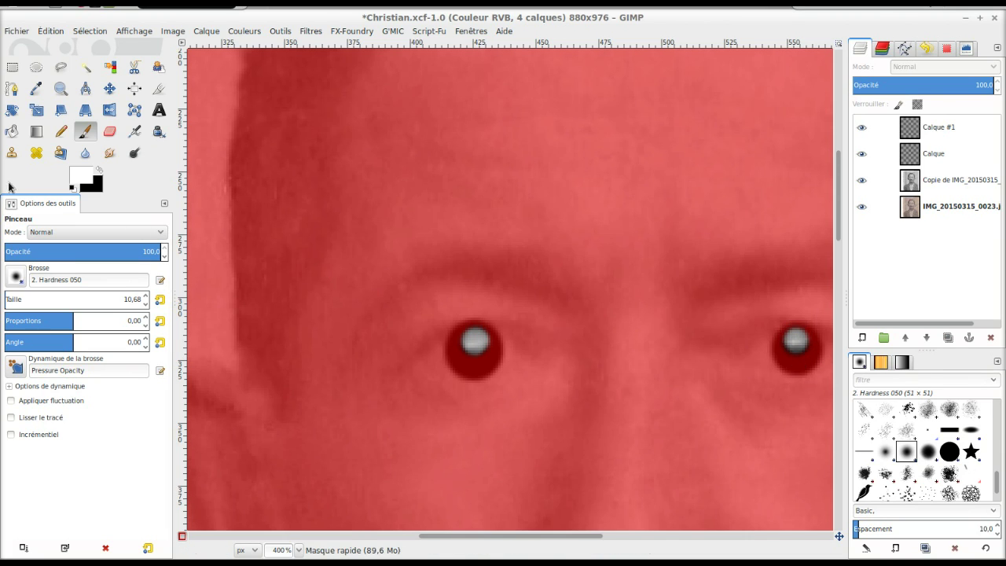
{"action": "left_click", "coordinate": [99, 169]}
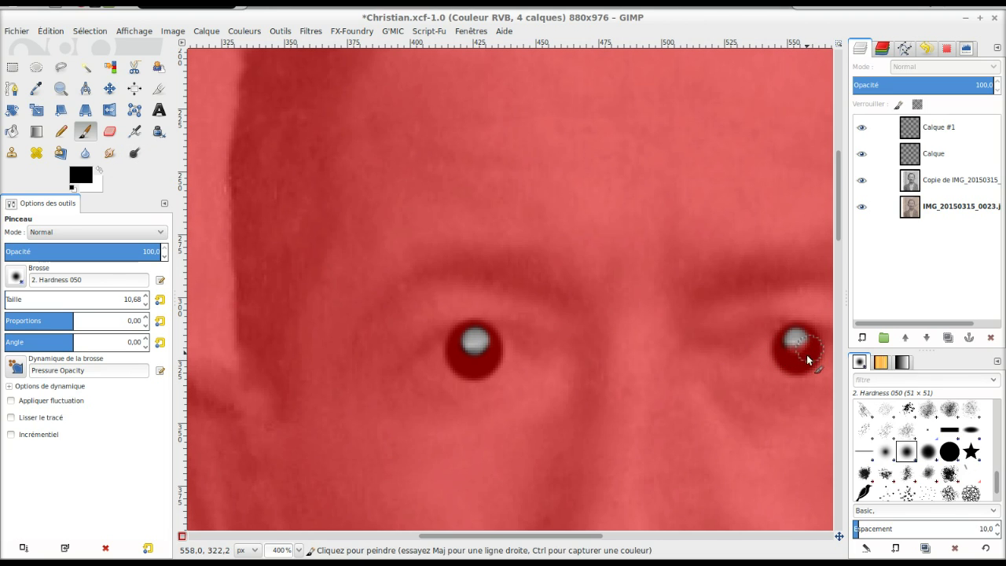
{"action": "left_click", "coordinate": [100, 172]}
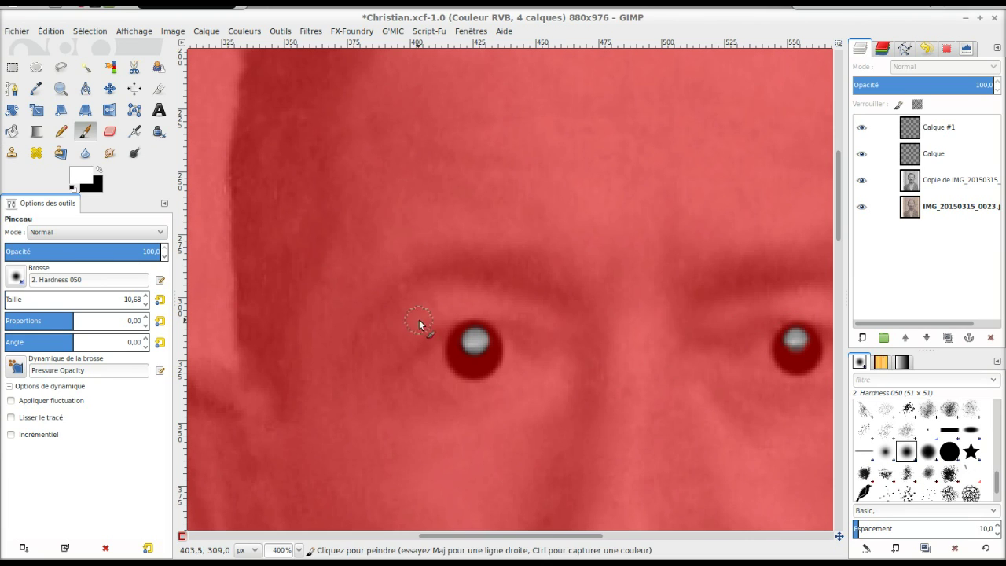
Step: Convert the spots to a selection, fill them white, then select none
{"action": "left_click", "coordinate": [180, 538]}
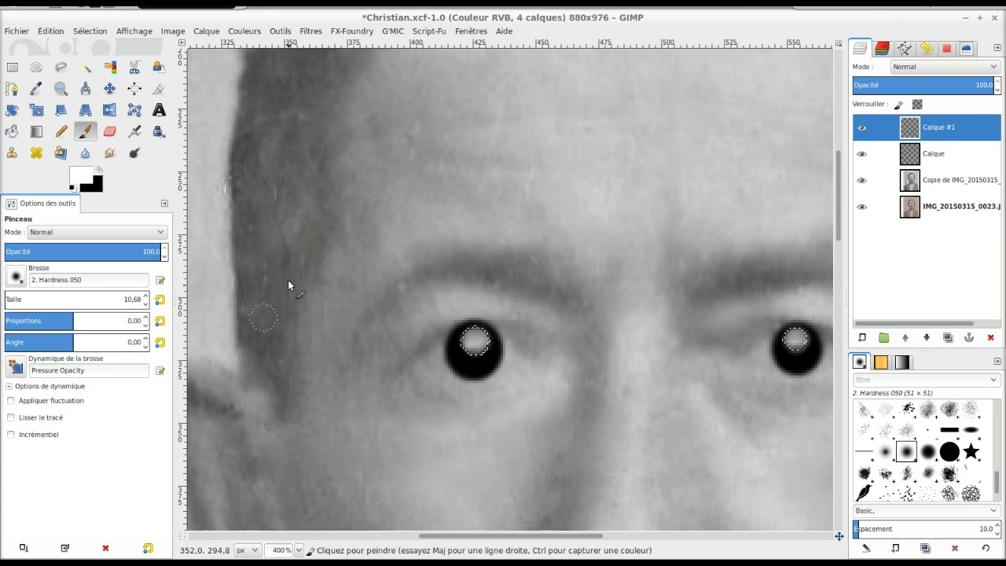
{"action": "scroll", "coordinate": [288, 228], "scroll_direction": "down", "scroll_amount": 2}
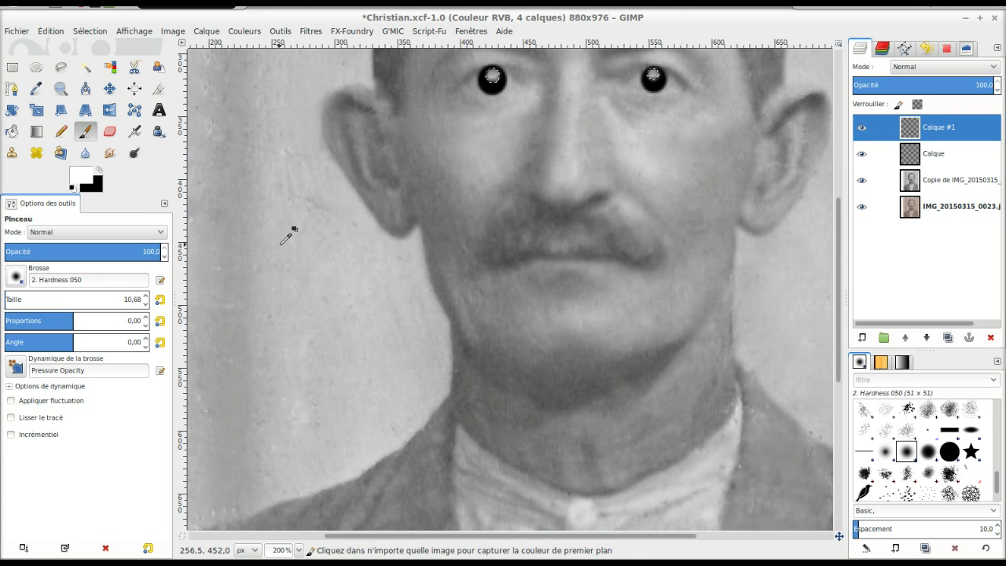
{"action": "scroll", "coordinate": [288, 229], "scroll_direction": "down", "scroll_amount": 1}
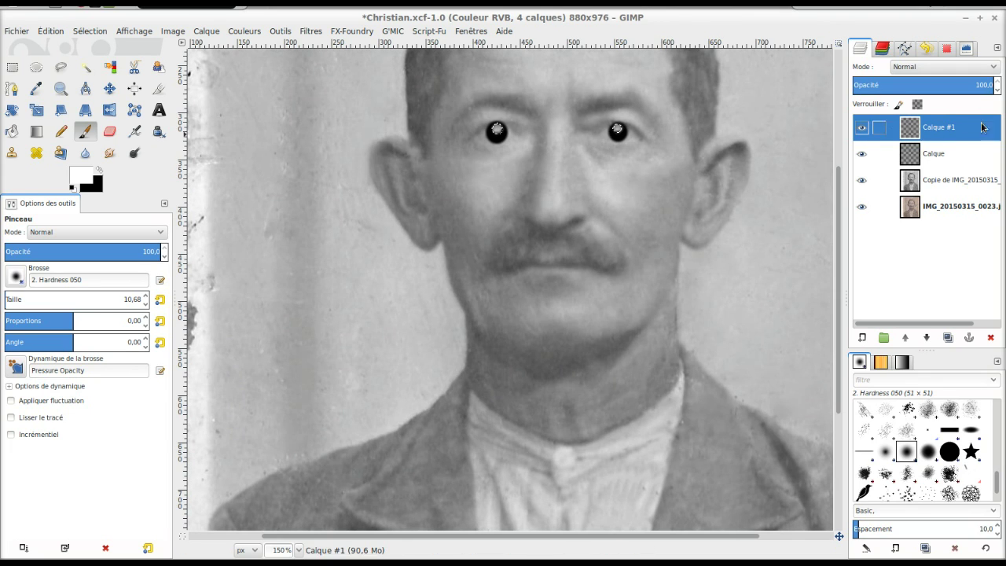
{"action": "left_click", "coordinate": [82, 178]}
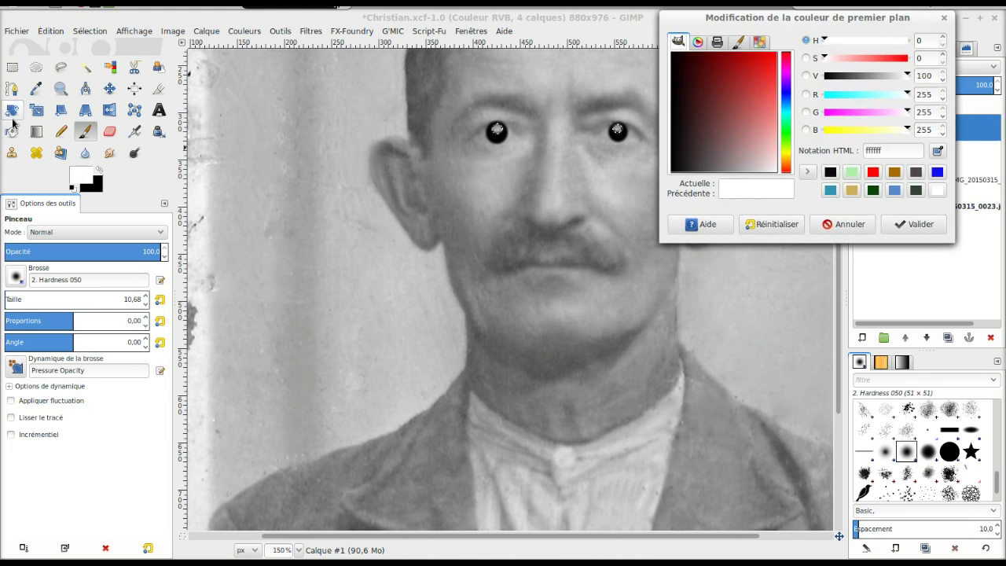
{"action": "left_click", "coordinate": [11, 130]}
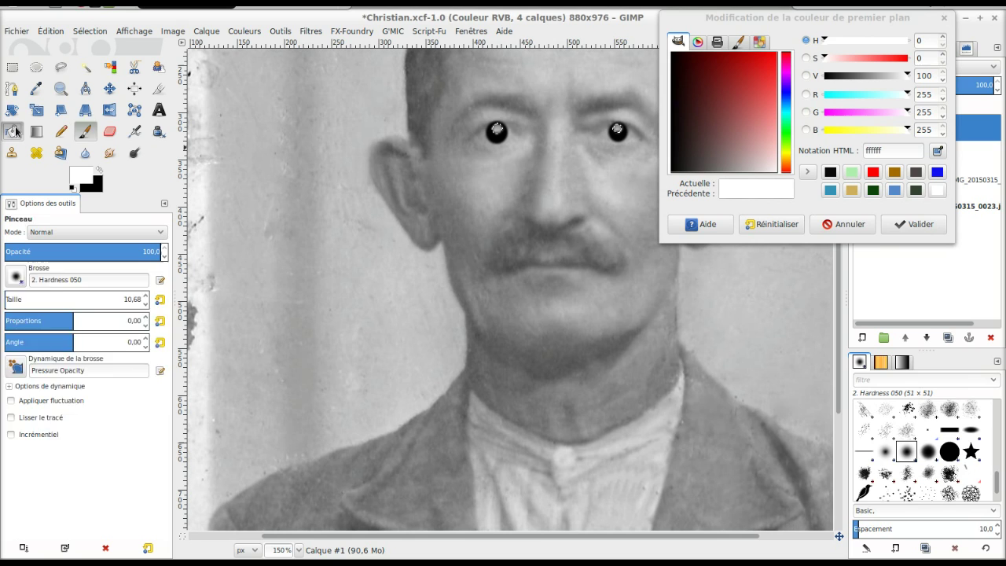
{"action": "left_click", "coordinate": [827, 225]}
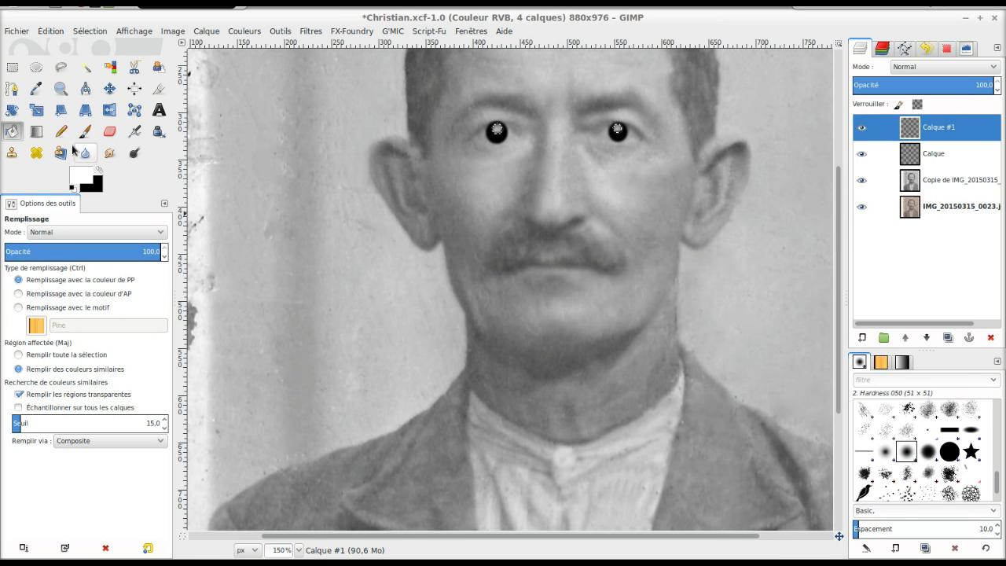
{"action": "left_click", "coordinate": [569, 161]}
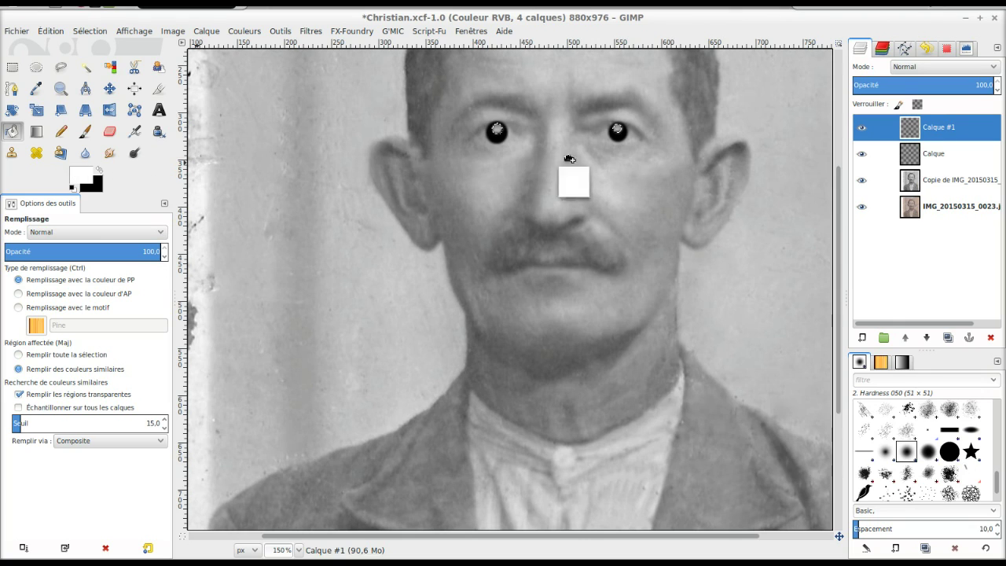
{"action": "left_click_drag", "start_coordinate": [569, 160], "coordinate": [626, 156]}
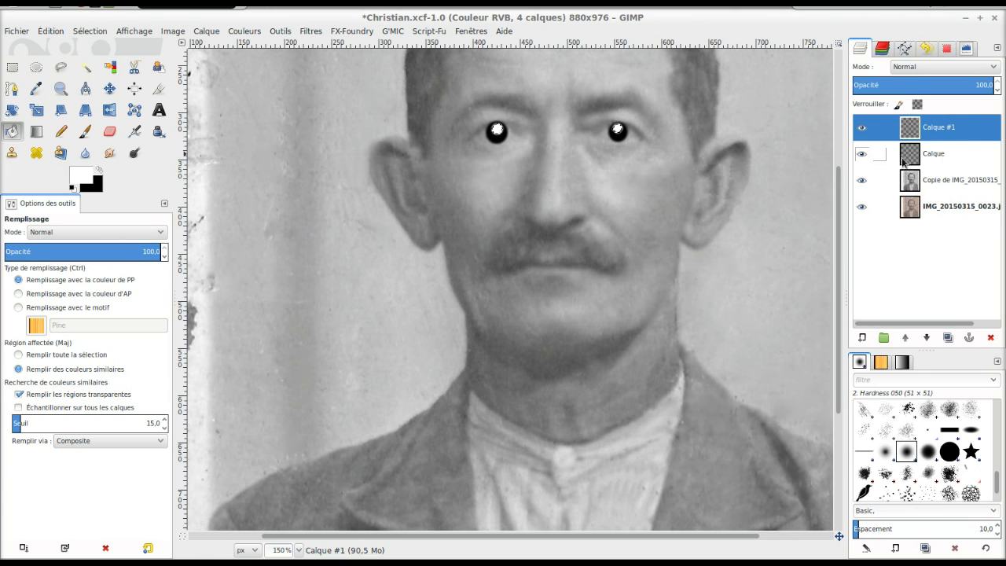
{"action": "left_click", "coordinate": [948, 48]}
{"action": "left_click", "coordinate": [888, 338]}
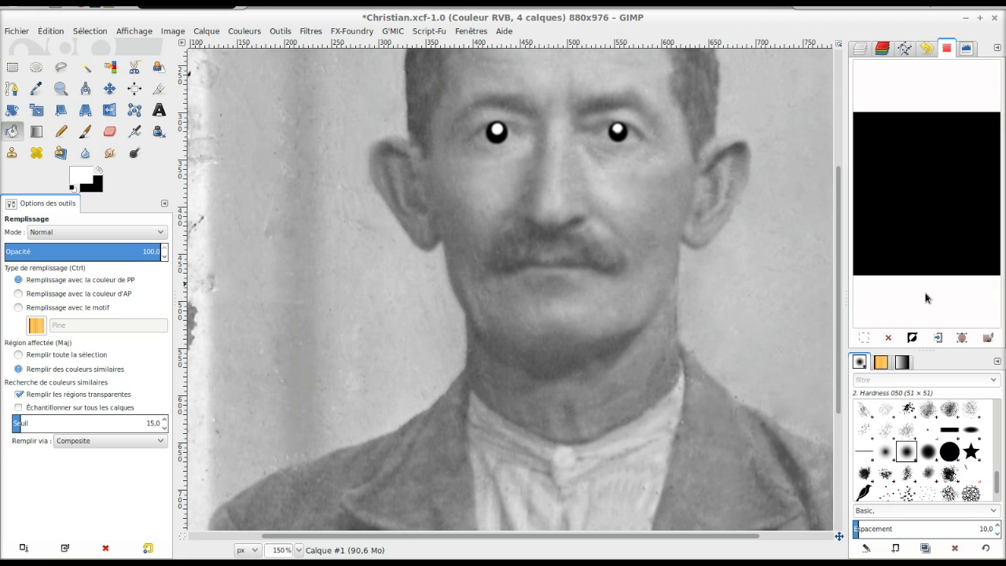
{"action": "left_click", "coordinate": [862, 49]}
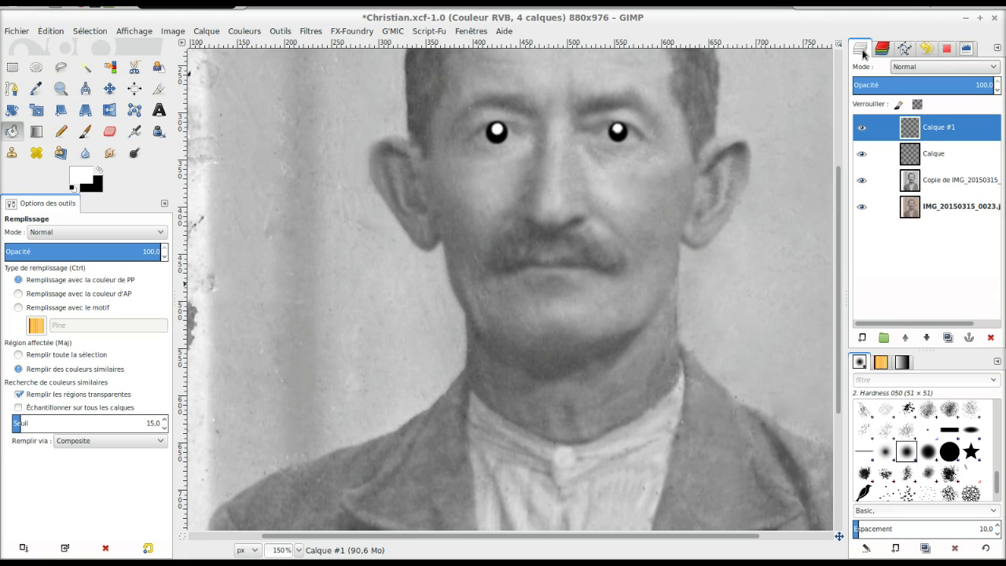
Step: Set the Calque layer to Lumière douce blending at about 68% opacity
{"action": "left_click", "coordinate": [928, 160]}
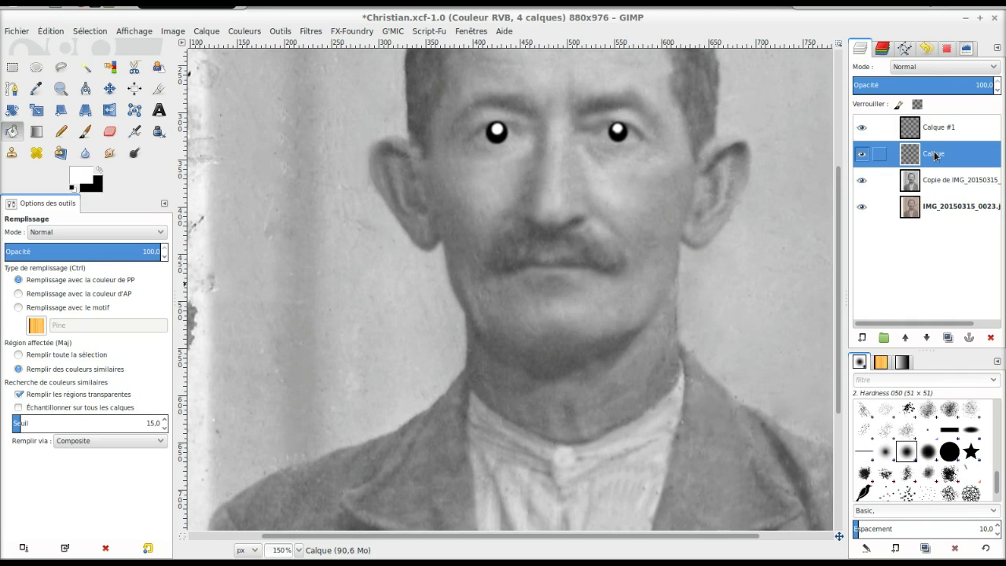
{"action": "left_click", "coordinate": [954, 69]}
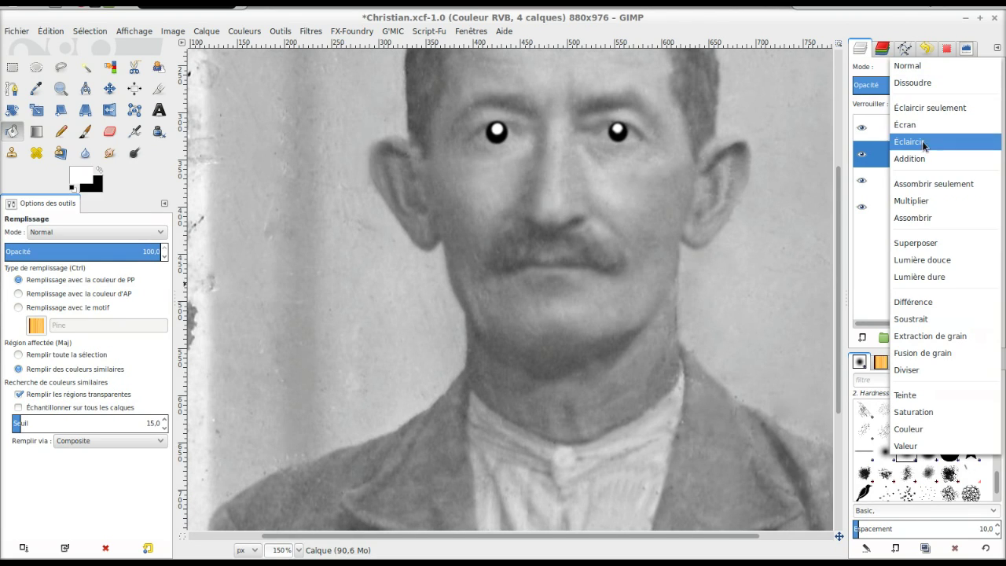
{"action": "left_click", "coordinate": [928, 202]}
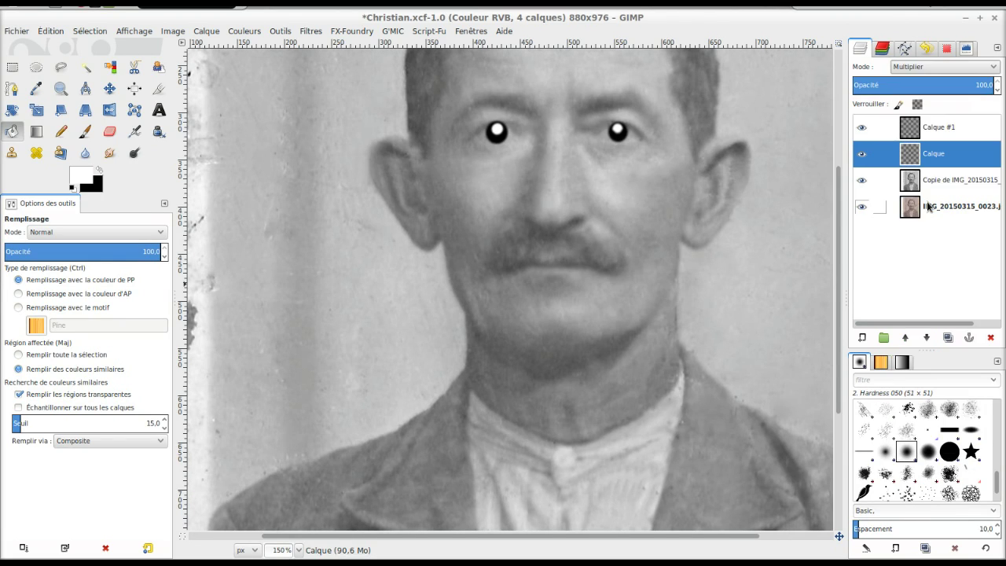
{"action": "left_click", "coordinate": [944, 67]}
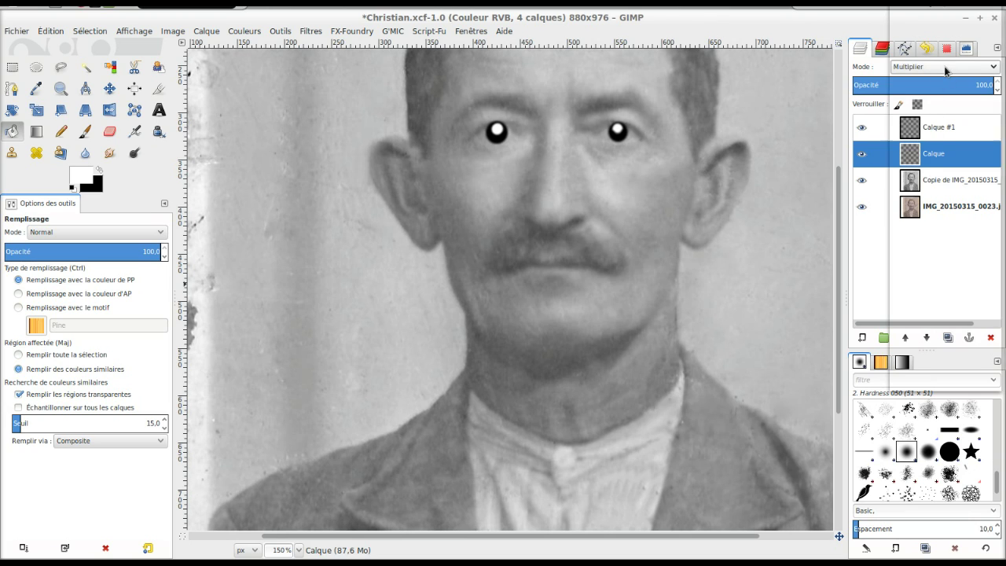
{"action": "left_click", "coordinate": [933, 132]}
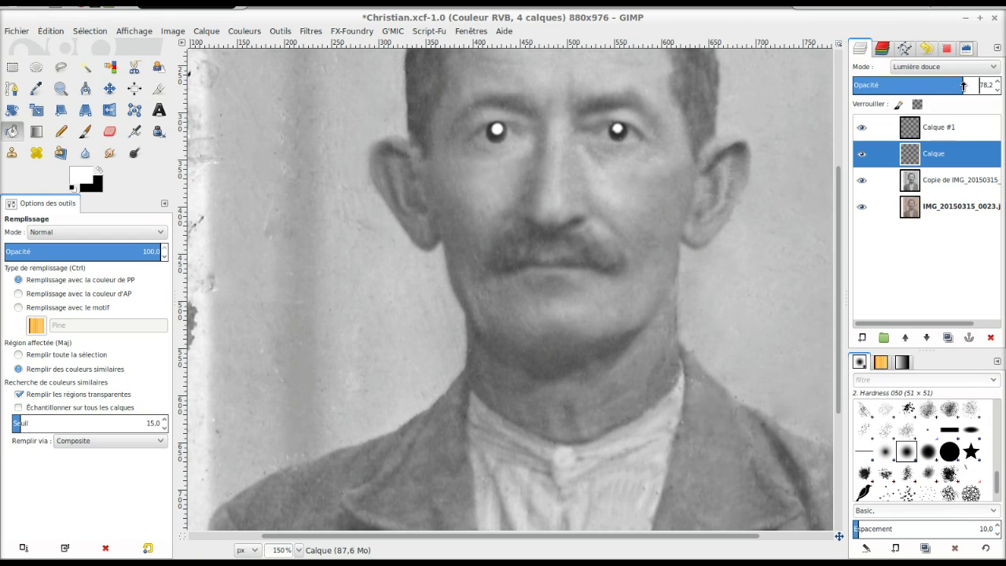
{"action": "left_click_drag", "start_coordinate": [978, 86], "coordinate": [950, 88]}
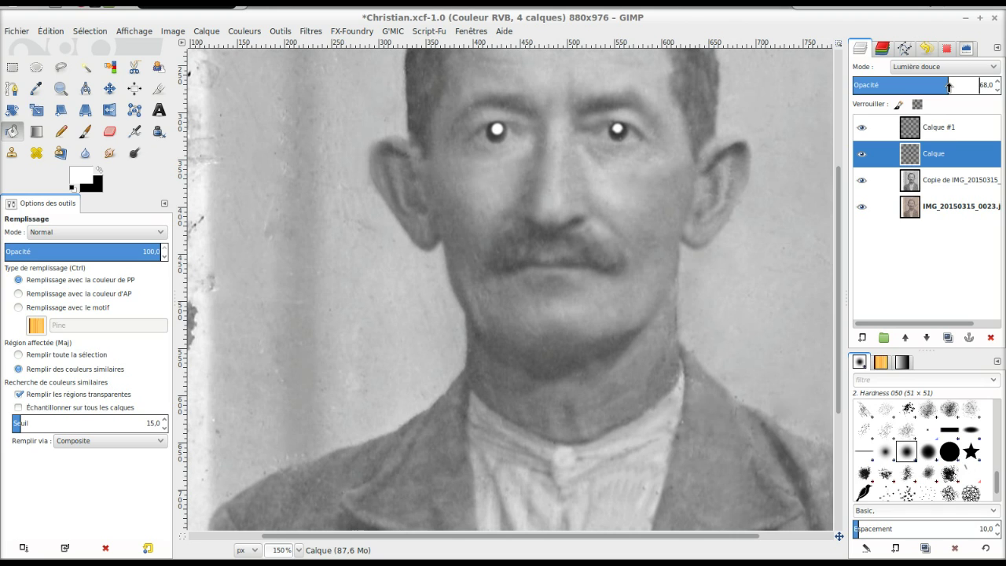
Step: Give Calque #1 Lumière douce at about 54% opacity and drop Calque to 42.2%
{"action": "left_click", "coordinate": [949, 125]}
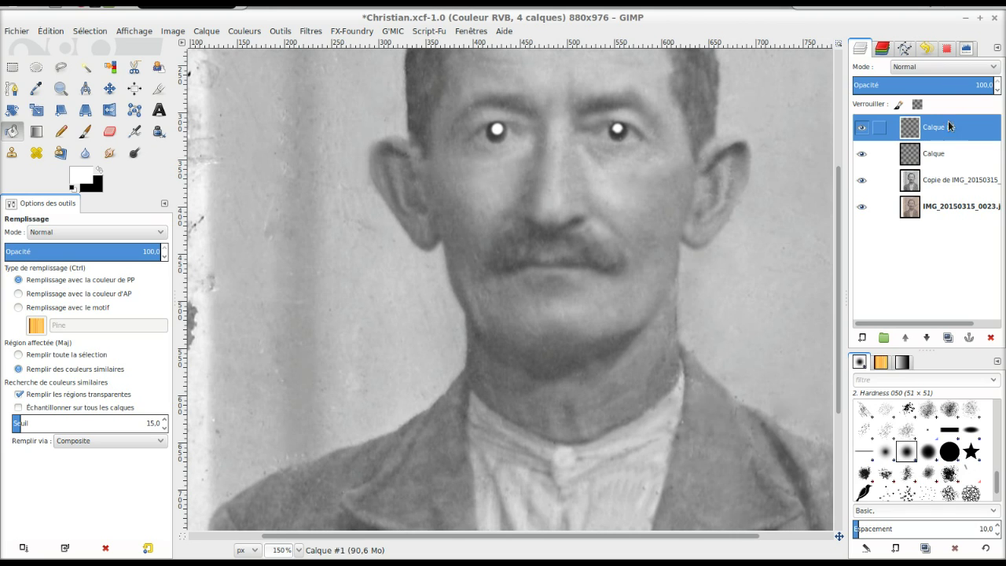
{"action": "left_click", "coordinate": [955, 69]}
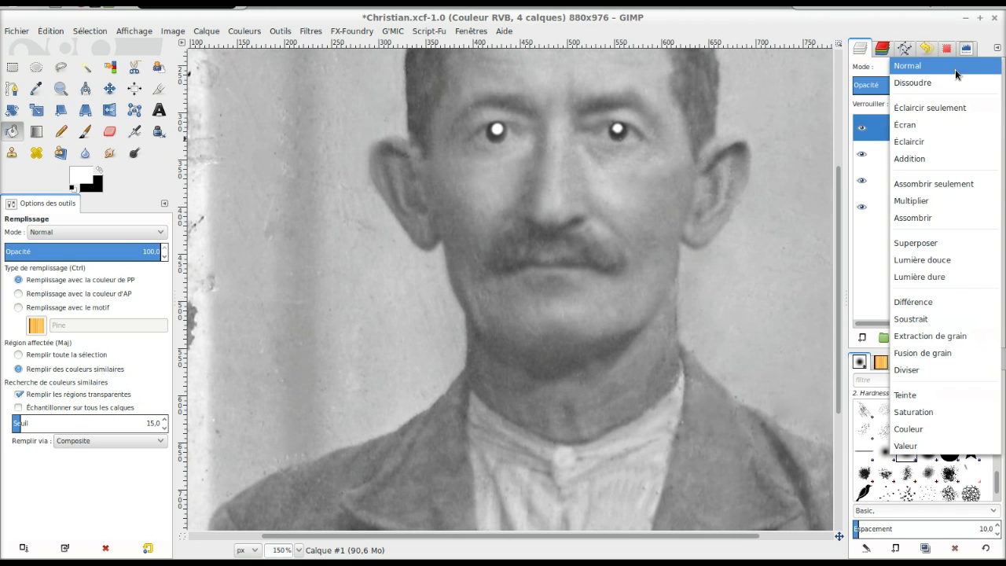
{"action": "left_click", "coordinate": [947, 267]}
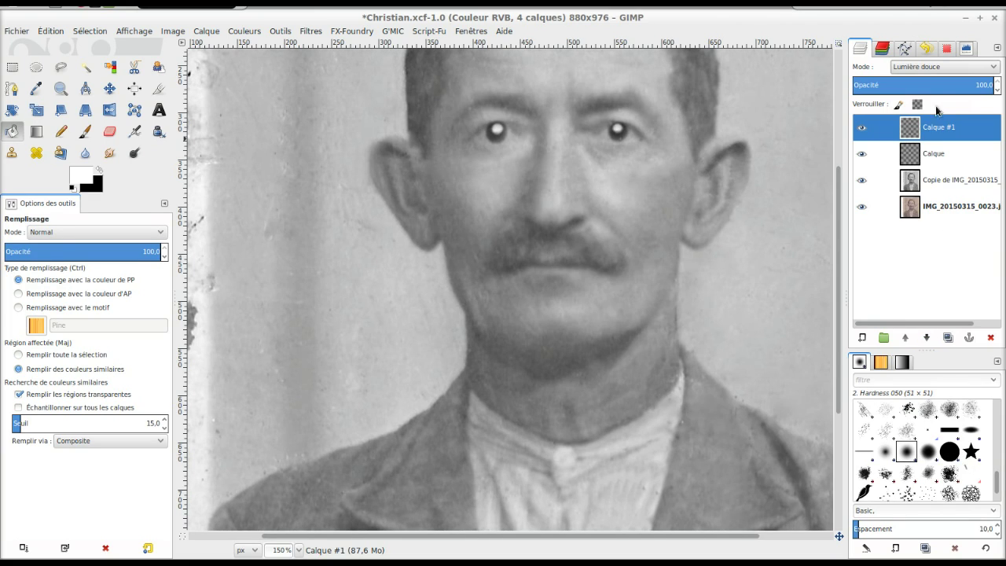
{"action": "left_click_drag", "start_coordinate": [950, 85], "coordinate": [928, 86]}
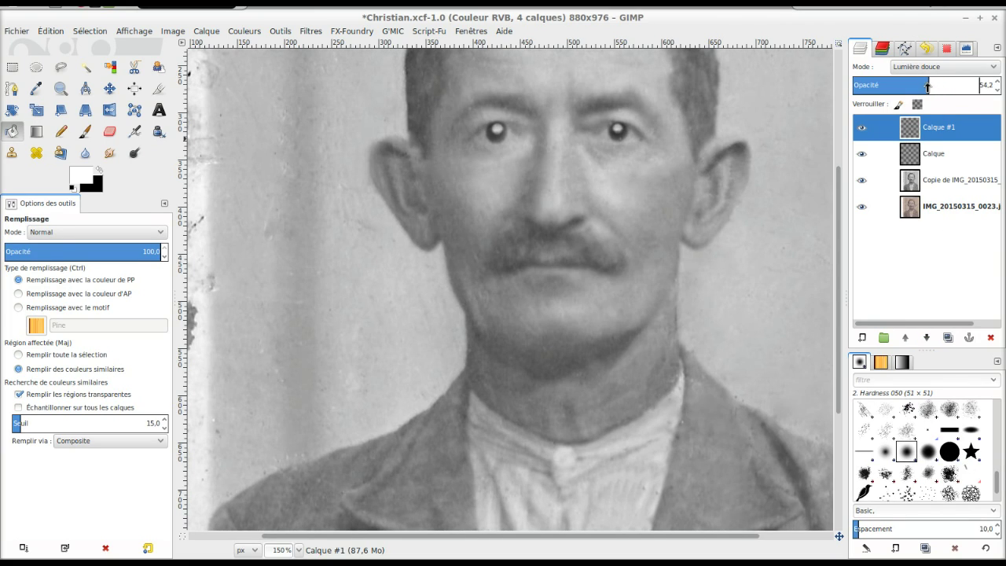
{"action": "left_click", "coordinate": [937, 154]}
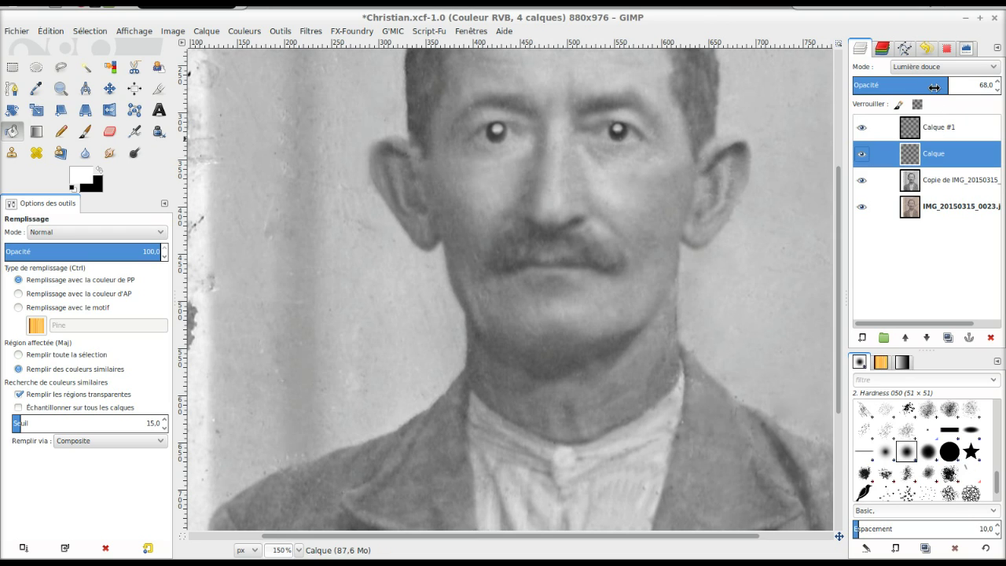
{"action": "left_click_drag", "start_coordinate": [931, 88], "coordinate": [912, 87]}
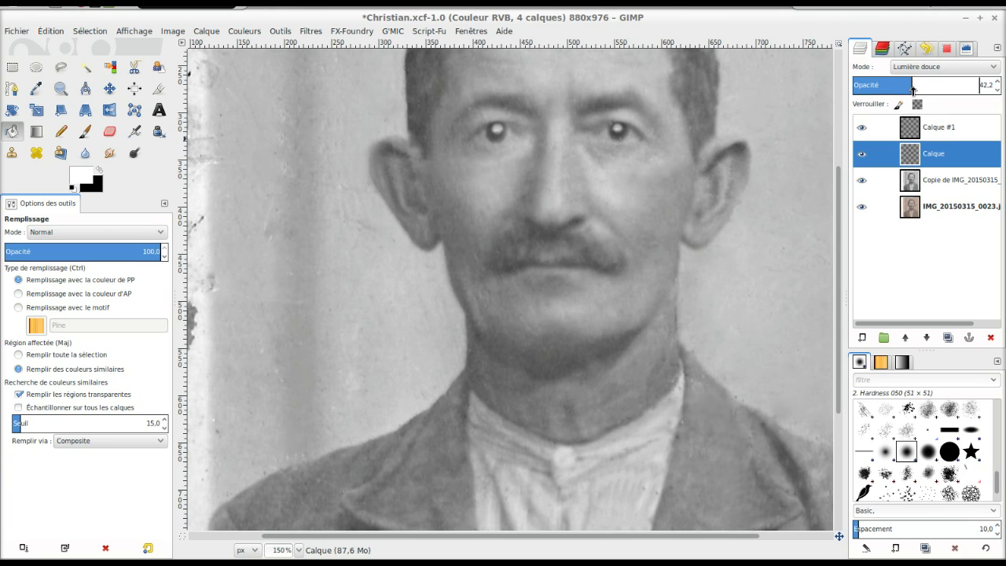
{"action": "scroll", "coordinate": [517, 310], "scroll_direction": "down", "scroll_amount": 2}
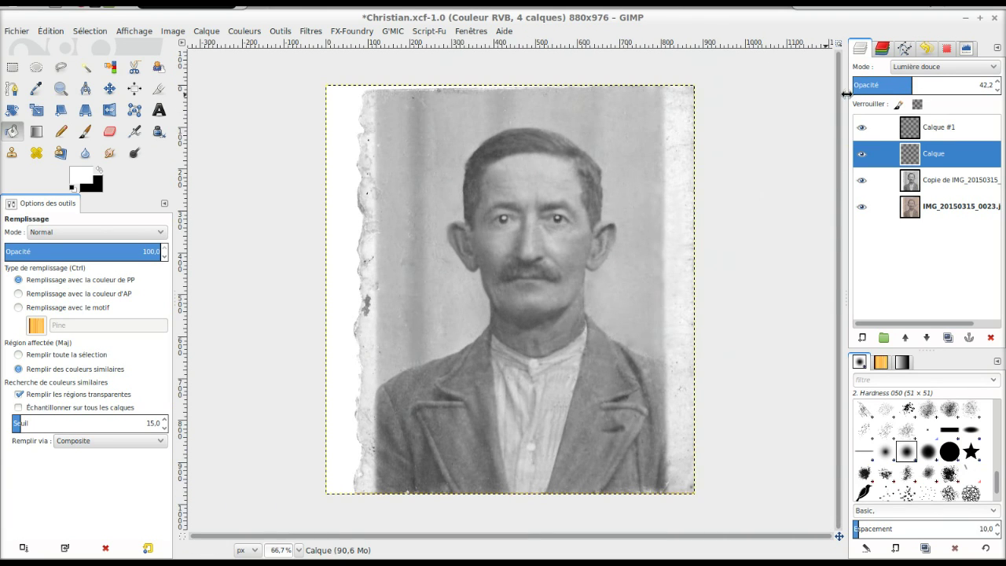
Step: Compare the eye layers by toggling visibility, then set Calque #1 to 16% and Calque to 39.6%
{"action": "left_click", "coordinate": [862, 126]}
{"action": "left_click", "coordinate": [861, 153]}
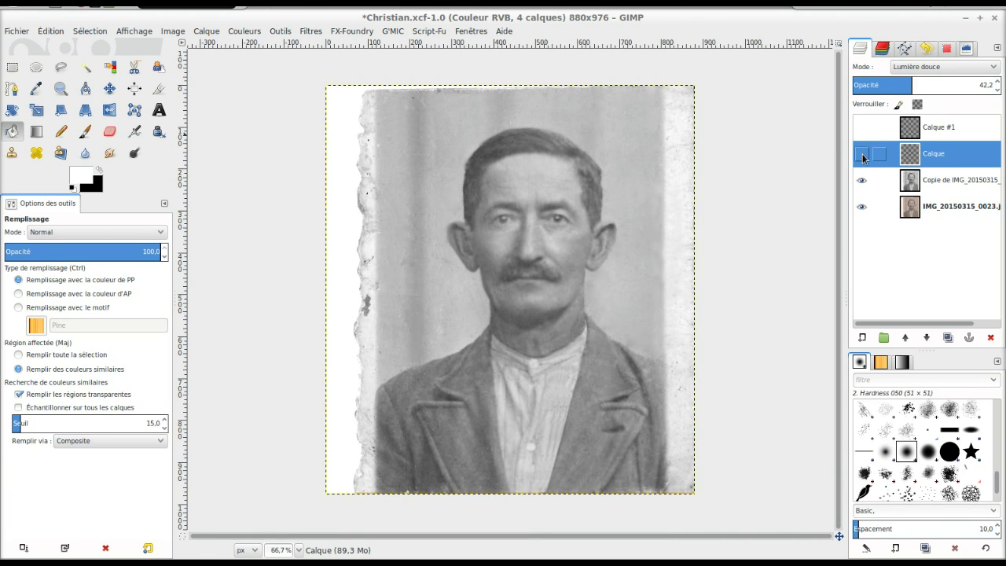
{"action": "left_click", "coordinate": [862, 155]}
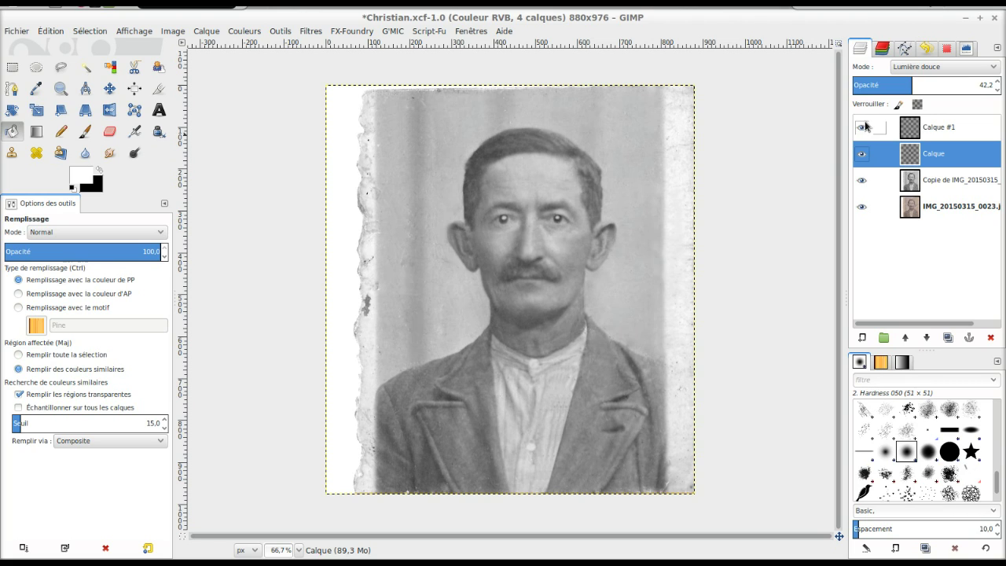
{"action": "left_click", "coordinate": [862, 126]}
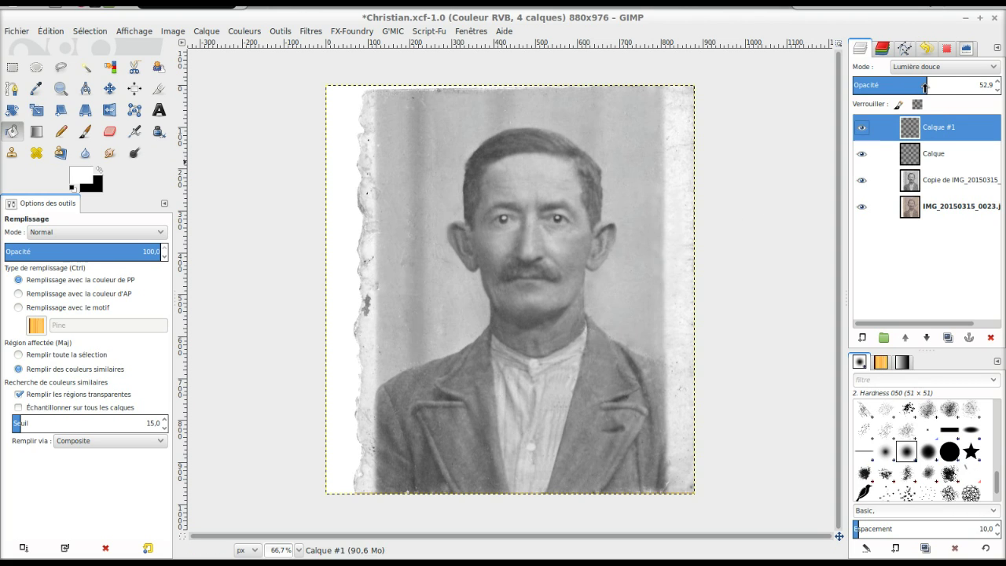
{"action": "left_click_drag", "start_coordinate": [925, 88], "coordinate": [877, 87]}
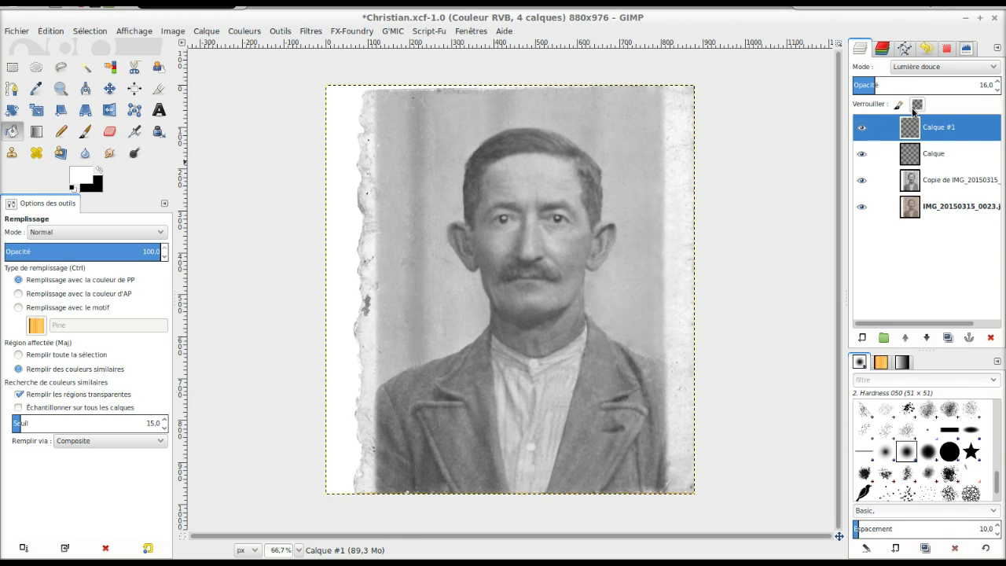
{"action": "left_click", "coordinate": [936, 154]}
{"action": "left_click_drag", "start_coordinate": [911, 87], "coordinate": [914, 87]}
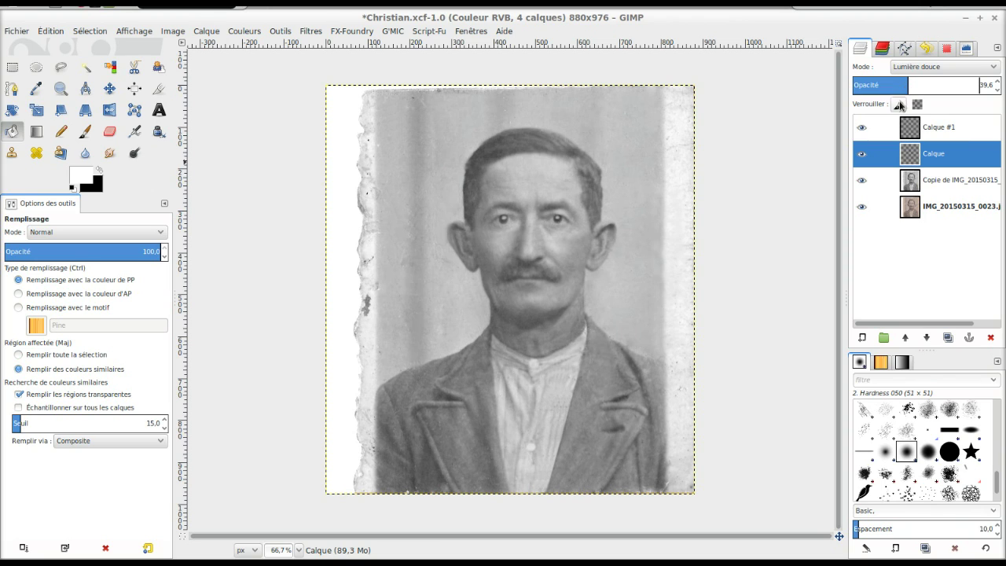
Step: Try merging Calque #1 down into Calque, then undo the merge
{"action": "left_click", "coordinate": [944, 125]}
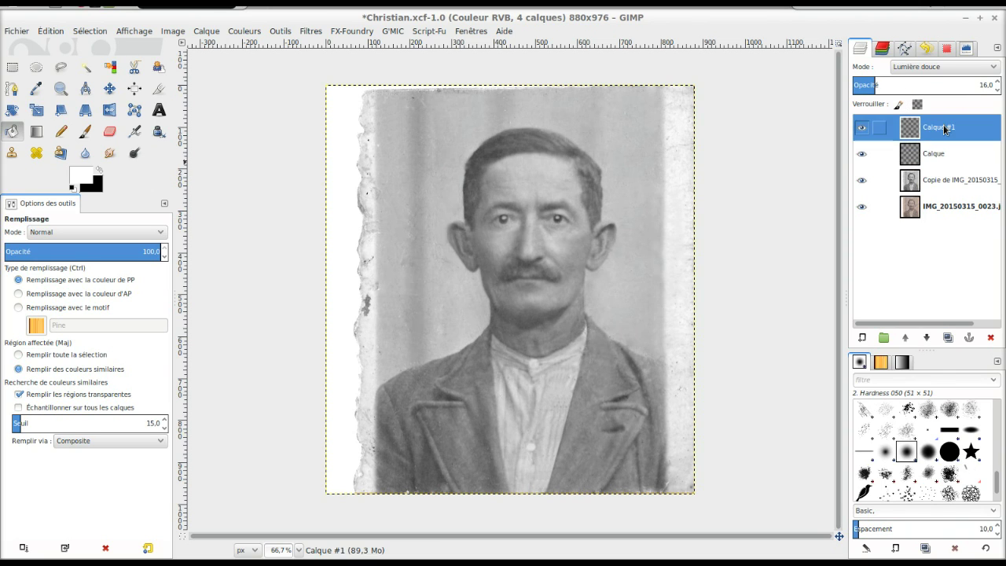
{"action": "right_click", "coordinate": [943, 124]}
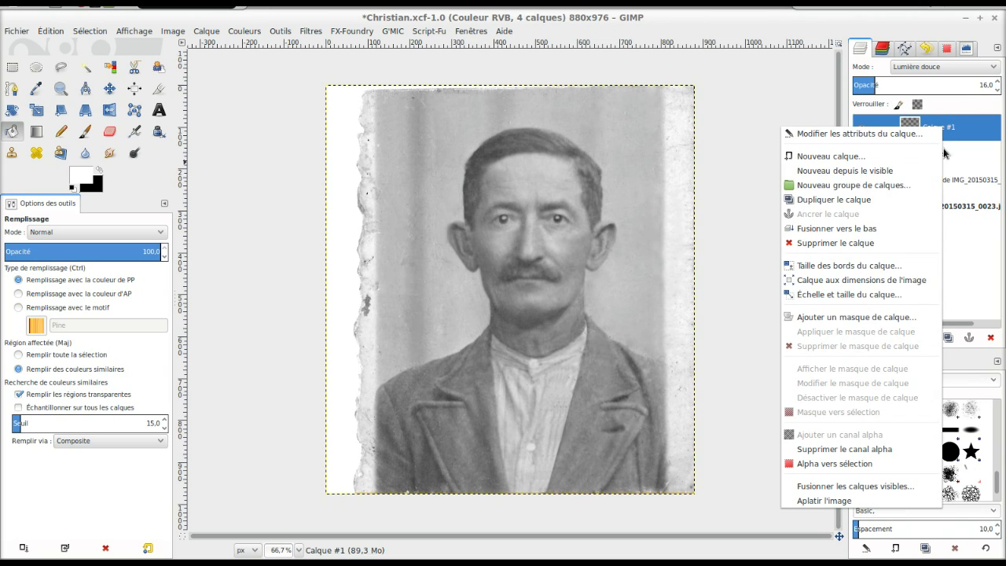
{"action": "left_click", "coordinate": [893, 230]}
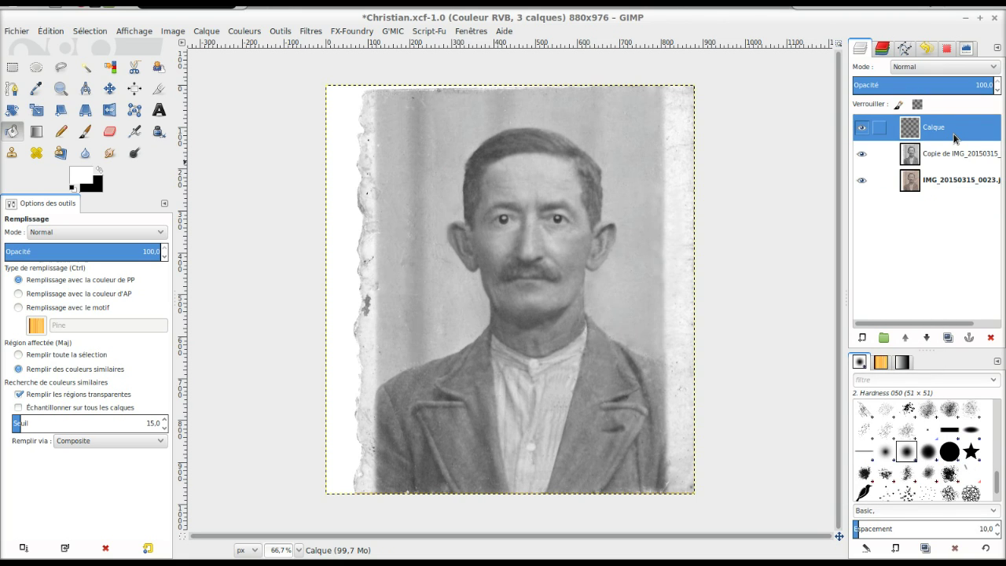
{"action": "key", "text": "ctrl+z"}
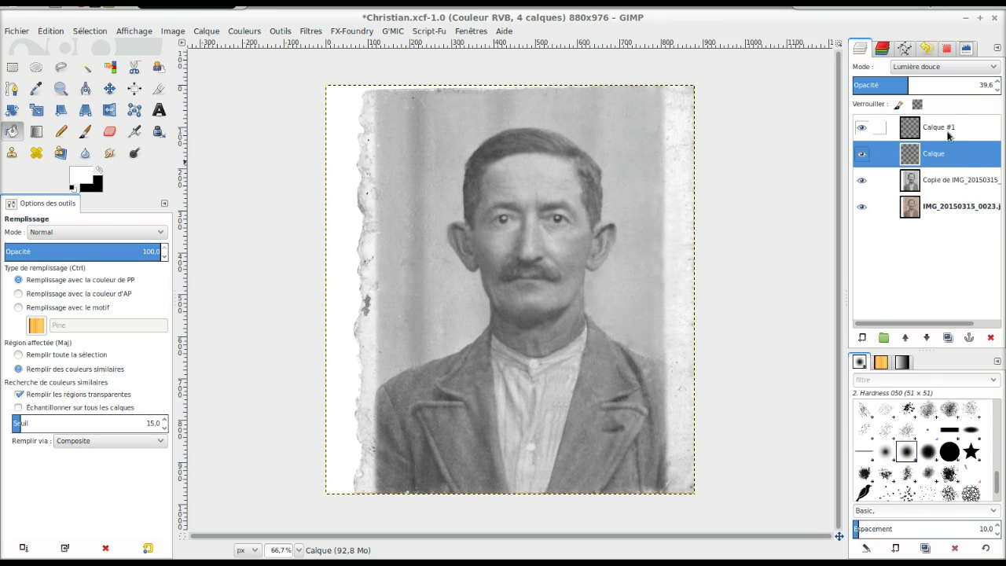
{"action": "left_click", "coordinate": [953, 128]}
{"action": "right_click", "coordinate": [941, 139]}
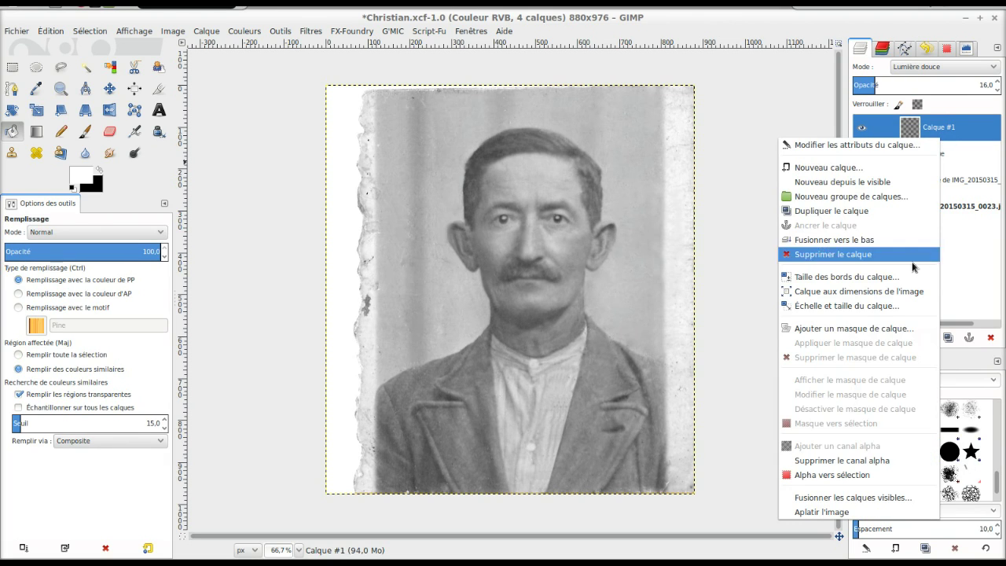
Step: Create a Visible layer from the visible image and check it by toggling layer visibility
{"action": "left_click", "coordinate": [915, 183]}
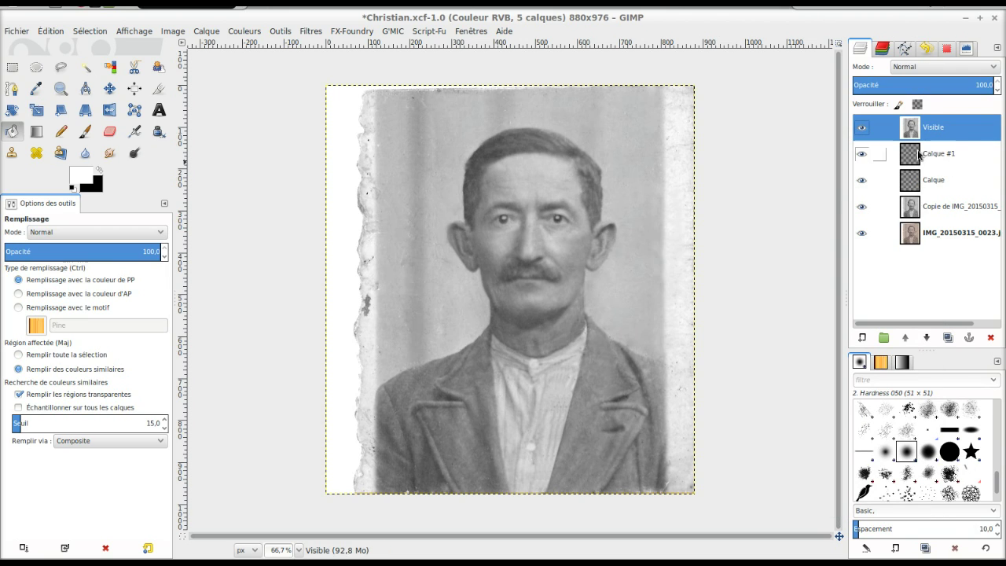
{"action": "left_click", "coordinate": [862, 153]}
{"action": "left_click", "coordinate": [862, 181]}
{"action": "left_click", "coordinate": [861, 206]}
{"action": "left_click", "coordinate": [862, 233]}
{"action": "left_click", "coordinate": [862, 207]}
{"action": "left_click", "coordinate": [862, 233]}
{"action": "left_click", "coordinate": [862, 128]}
{"action": "left_click", "coordinate": [861, 128]}
Step: Add a new layer group and place it directly below the Visible layer
{"action": "left_click", "coordinate": [887, 346]}
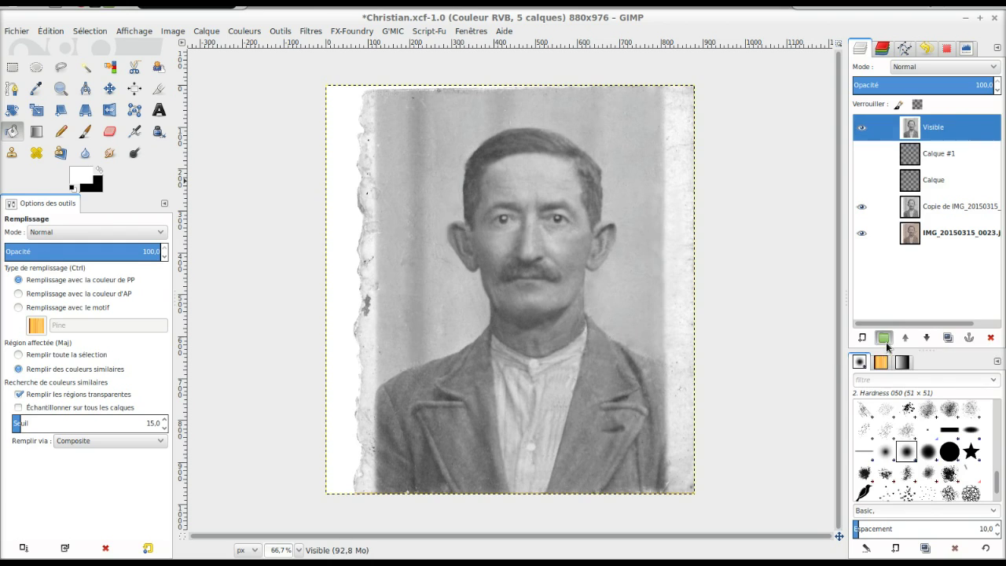
{"action": "left_click_drag", "start_coordinate": [968, 120], "coordinate": [964, 166]}
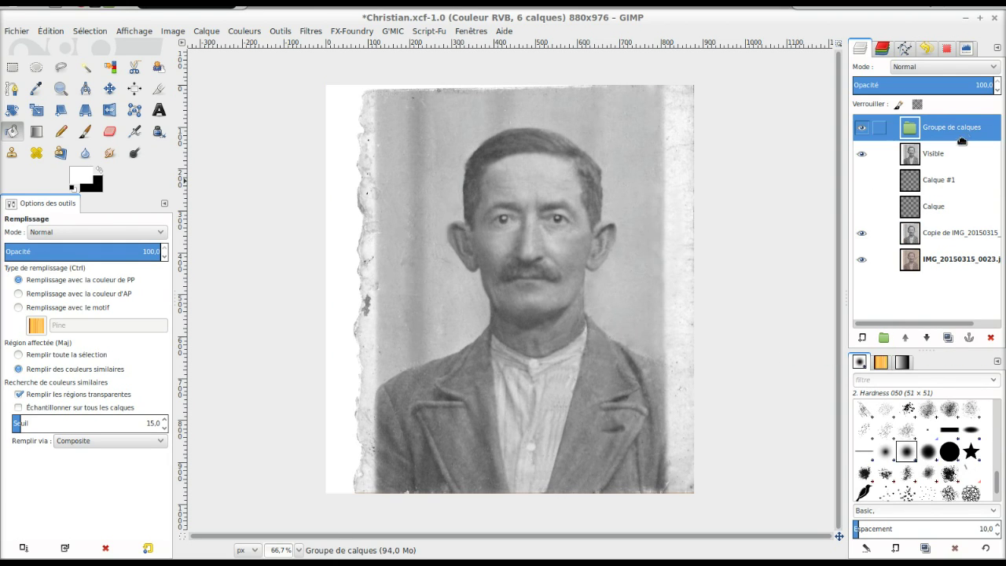
{"action": "double_click", "coordinate": [964, 155]}
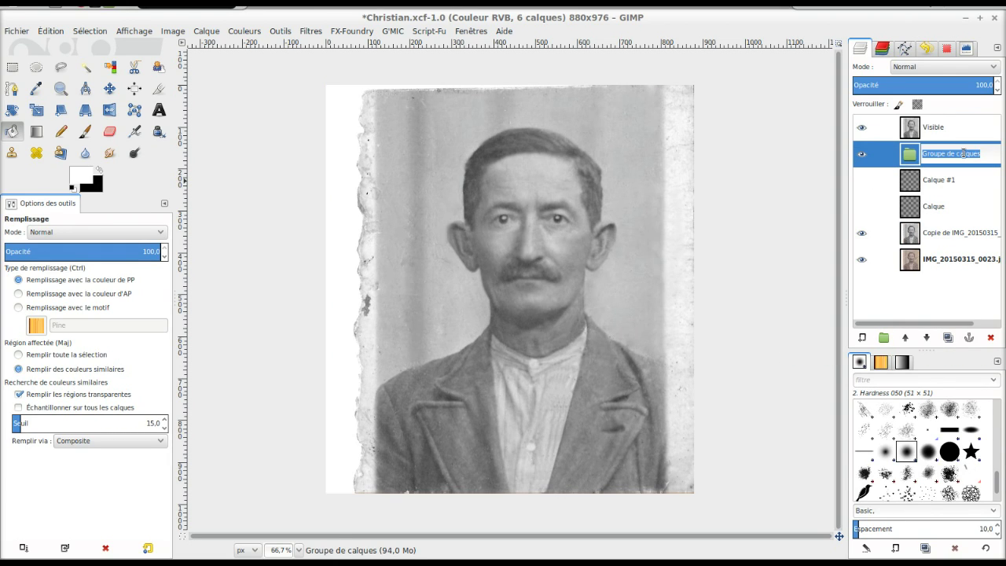
{"action": "type", "text": "Yeux"}
{"action": "key", "text": "Escape"}
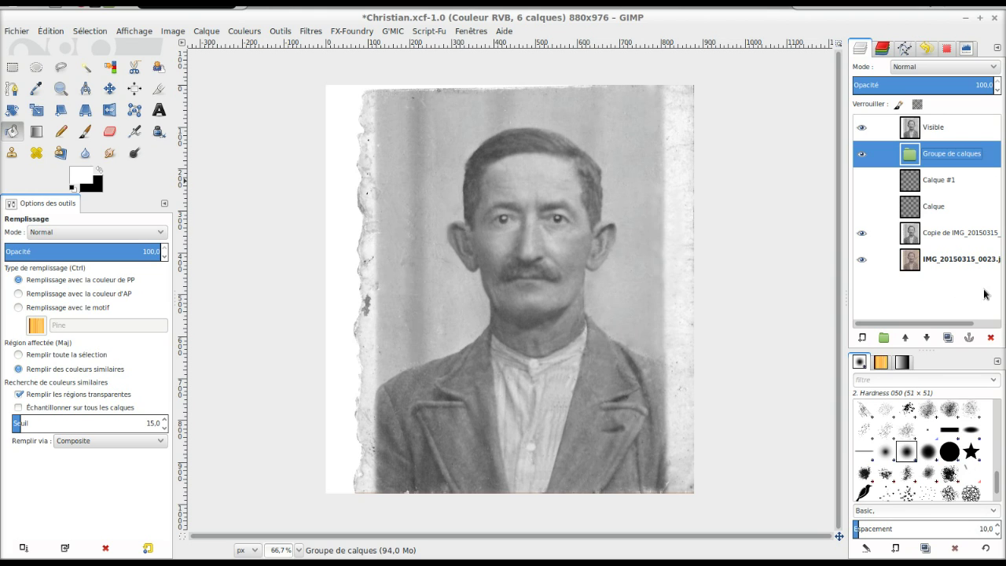
Step: Move Calque #1 and Calque into the layer group, then collapse and hide it
{"action": "left_click_drag", "start_coordinate": [946, 181], "coordinate": [955, 156]}
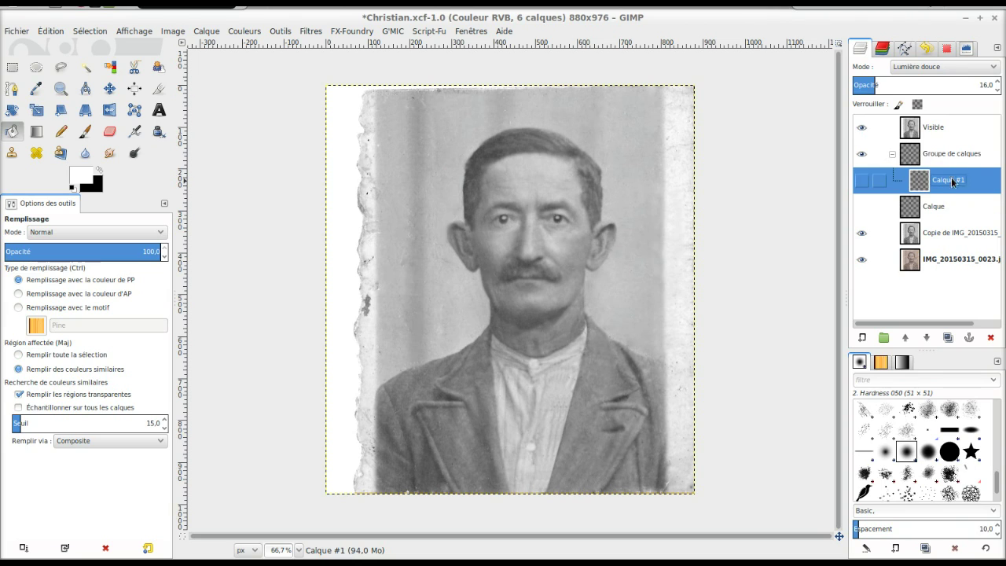
{"action": "mouse_move", "coordinate": [940, 208]}
{"action": "left_mouse_down"}
{"action": "mouse_move", "coordinate": [959, 161]}
{"action": "mouse_move", "coordinate": [899, 165]}
{"action": "left_mouse_up"}
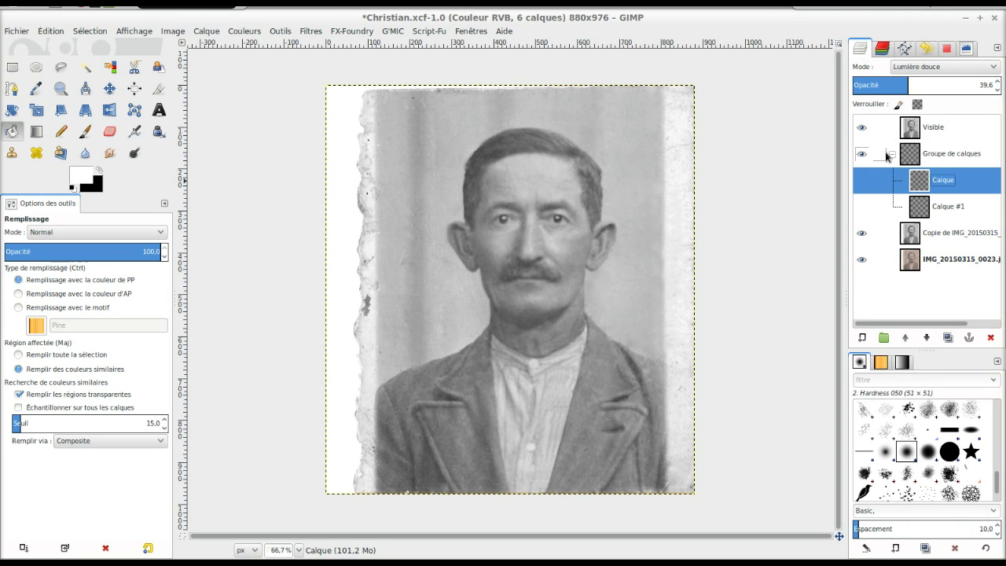
{"action": "left_click", "coordinate": [892, 153]}
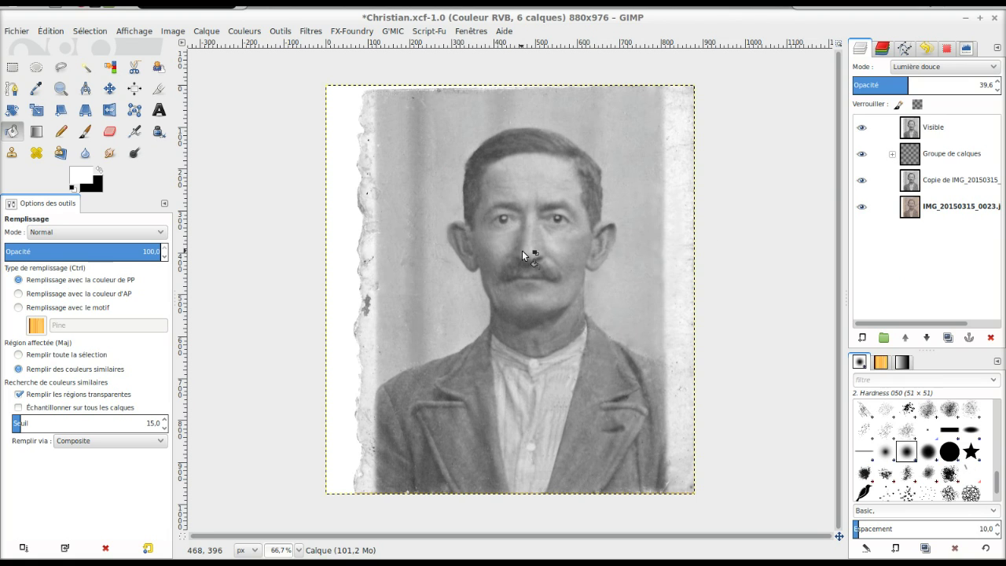
{"action": "left_click", "coordinate": [862, 153]}
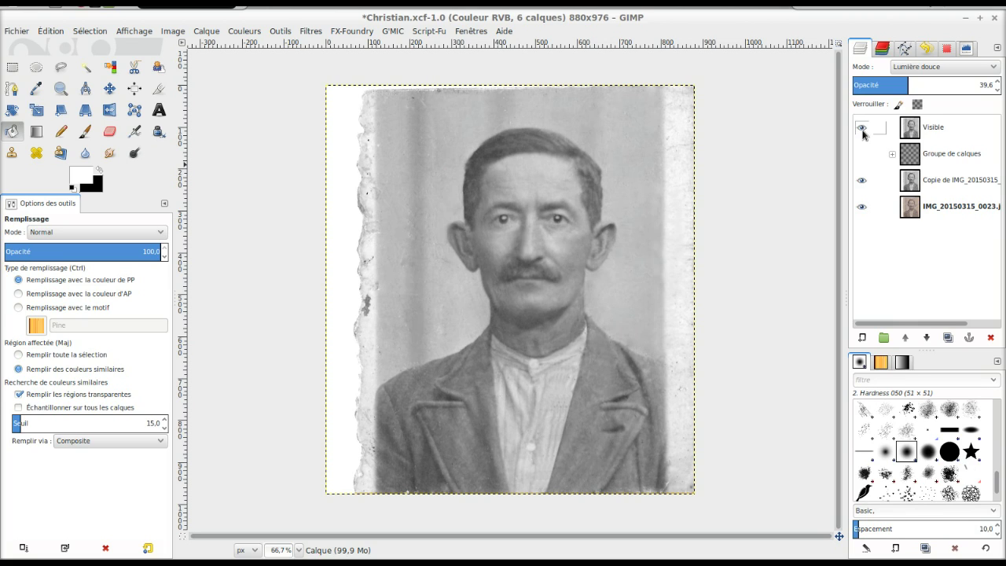
{"action": "left_click", "coordinate": [862, 128]}
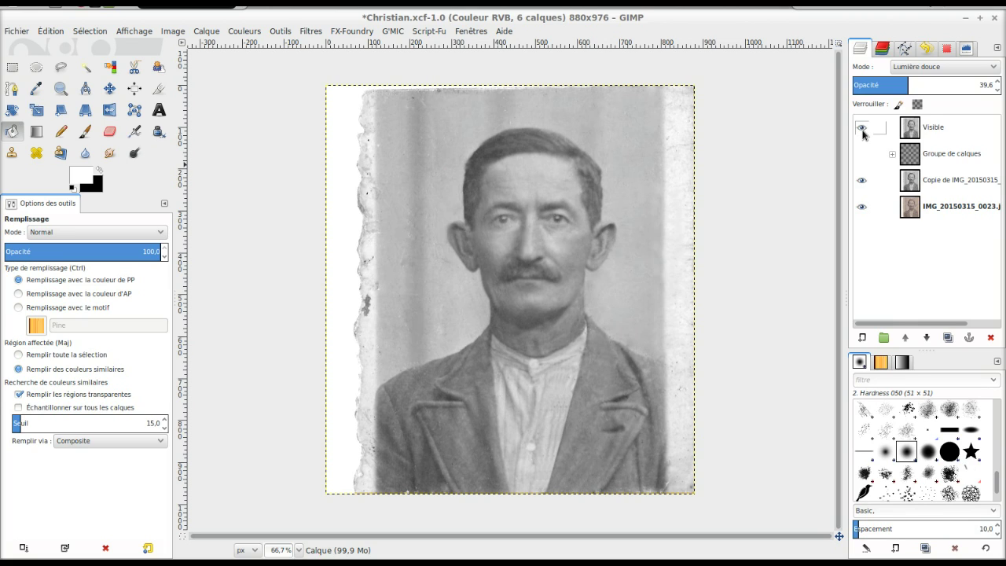
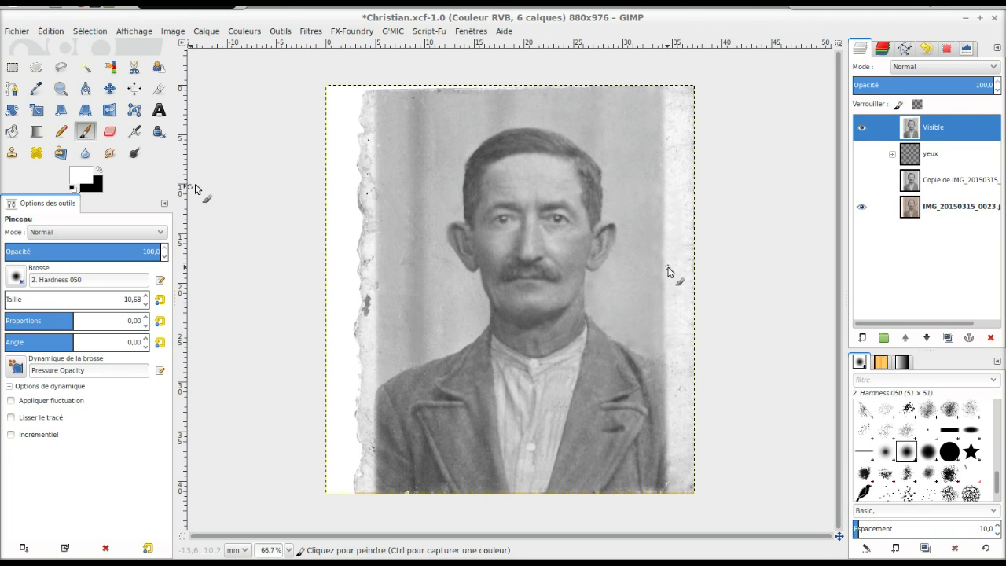
Step: Select the clean background strip along the photo's right edge
{"action": "left_click", "coordinate": [11, 67]}
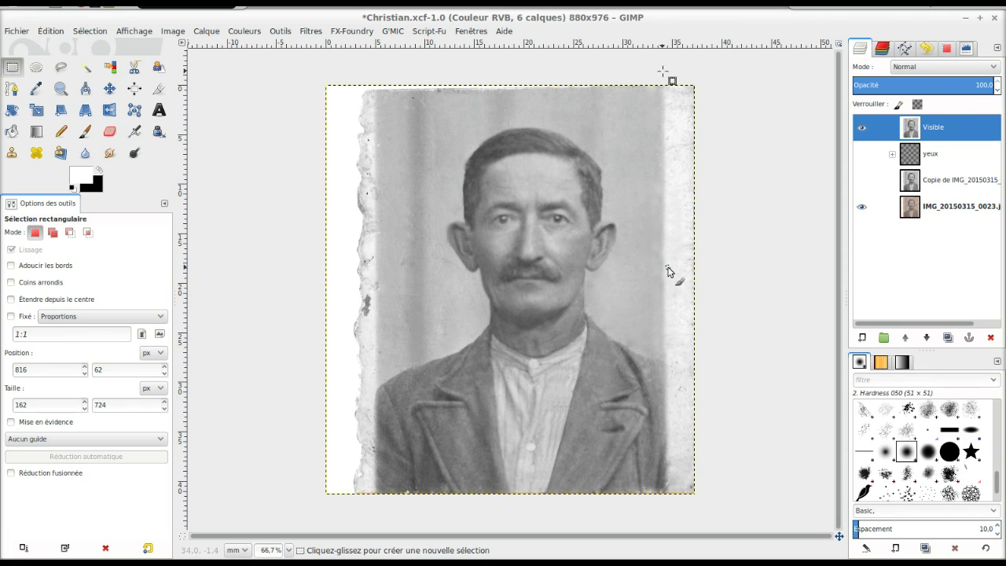
{"action": "mouse_move", "coordinate": [663, 71]}
{"action": "left_mouse_down"}
{"action": "mouse_move", "coordinate": [689, 495]}
{"action": "mouse_move", "coordinate": [720, 499]}
{"action": "left_mouse_up"}
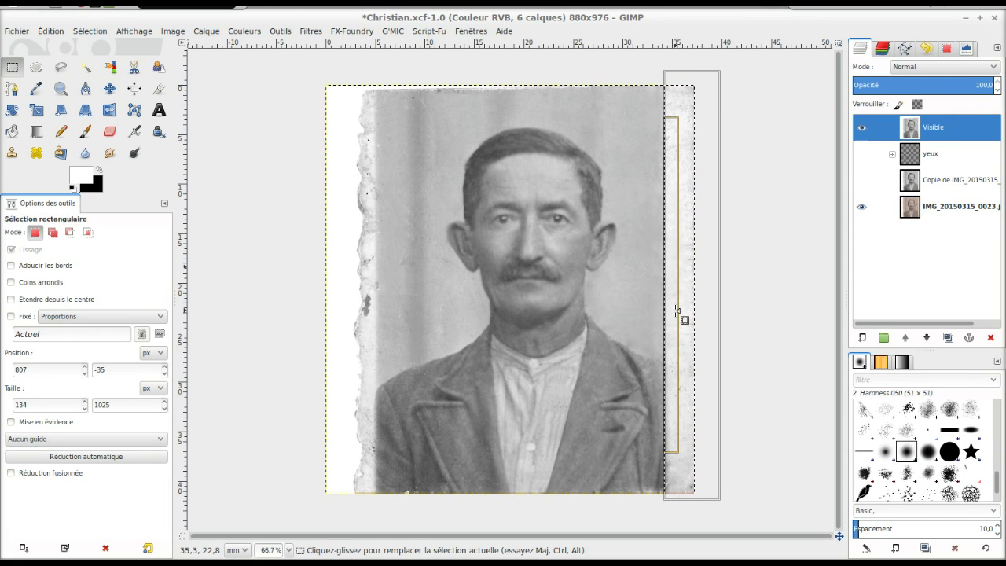
{"action": "left_click_drag", "start_coordinate": [673, 315], "coordinate": [674, 316]}
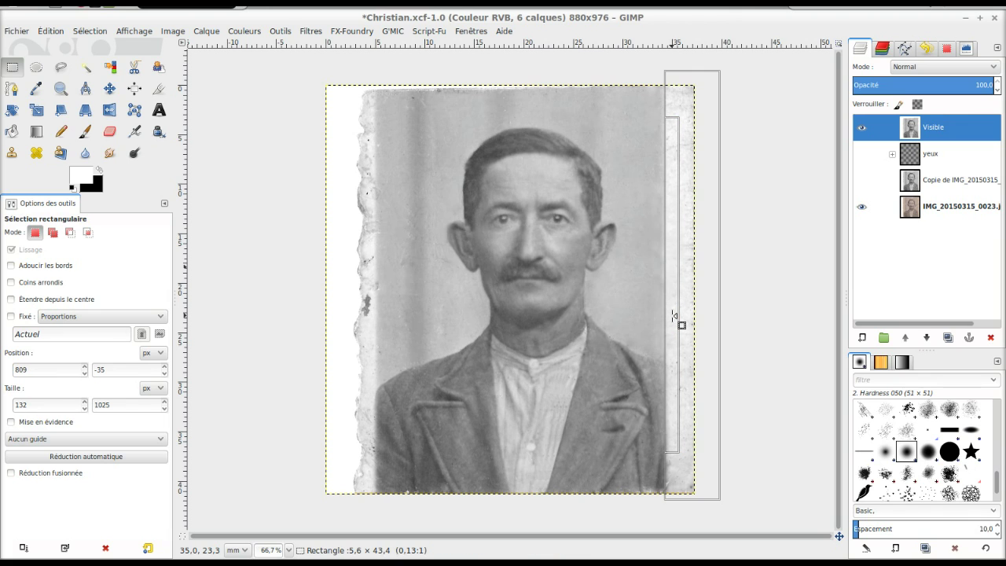
{"action": "left_click_drag", "start_coordinate": [673, 319], "coordinate": [674, 319]}
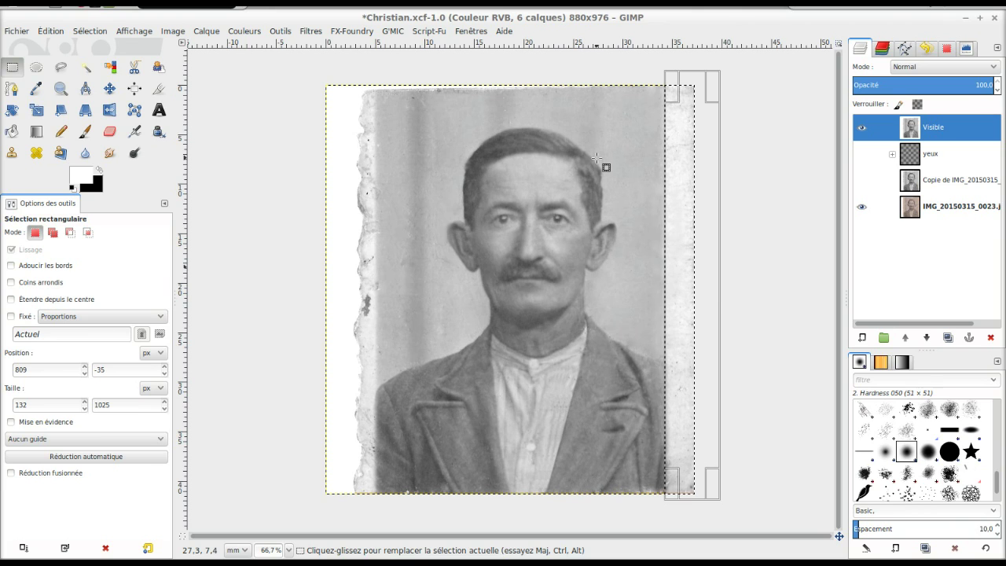
Step: Copy the strip and paste it as a floating selection above the Visible layer
{"action": "key", "text": "ctrl+c"}
{"action": "key", "text": "ctrl+v"}
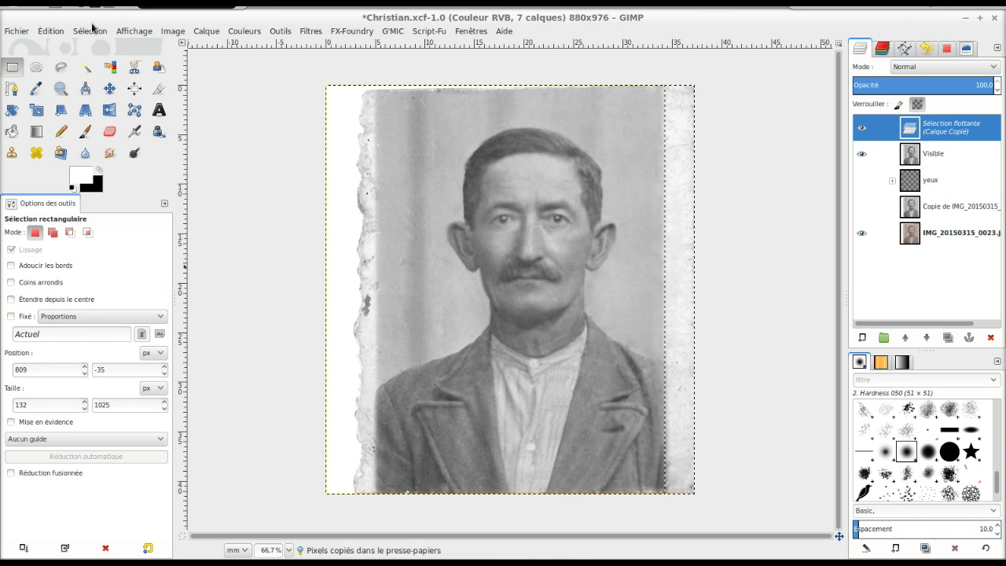
{"action": "left_click", "coordinate": [110, 113]}
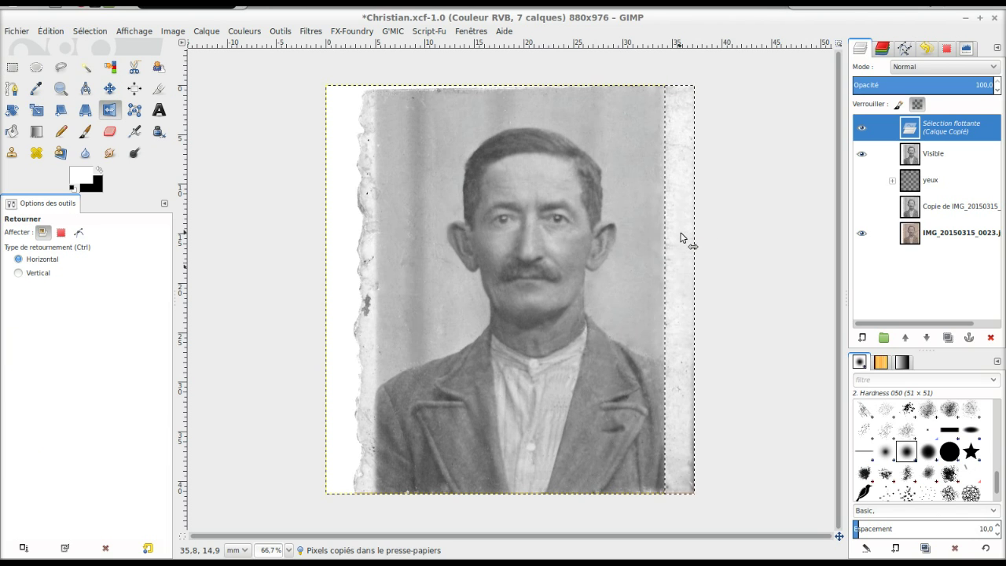
{"action": "left_click", "coordinate": [12, 68]}
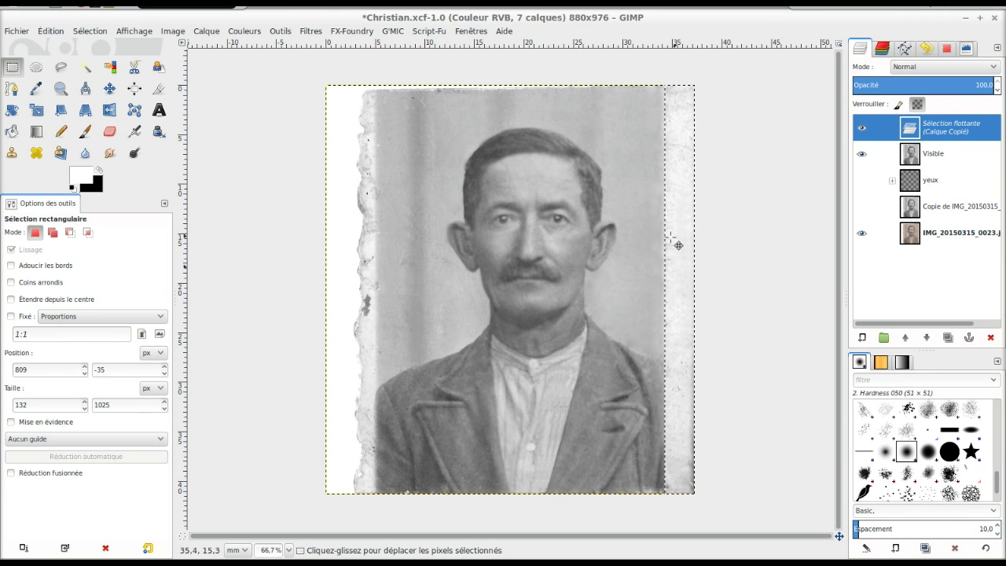
Step: Move the pasted strip over the torn left border and anchor it into the Visible layer
{"action": "mouse_move", "coordinate": [678, 245]}
{"action": "left_mouse_down"}
{"action": "mouse_move", "coordinate": [366, 249]}
{"action": "mouse_move", "coordinate": [359, 238]}
{"action": "left_mouse_up"}
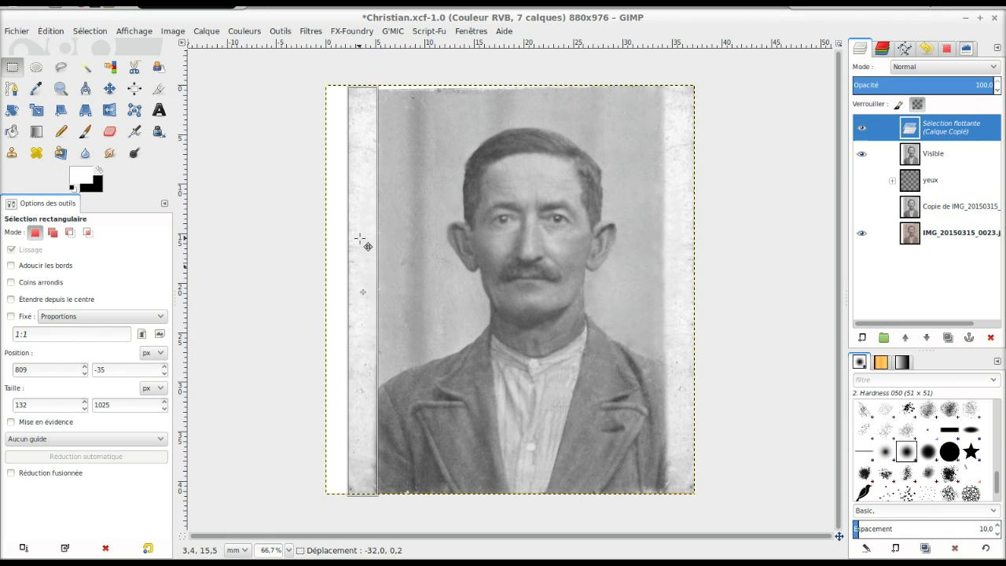
{"action": "left_click_drag", "start_coordinate": [359, 239], "coordinate": [359, 238]}
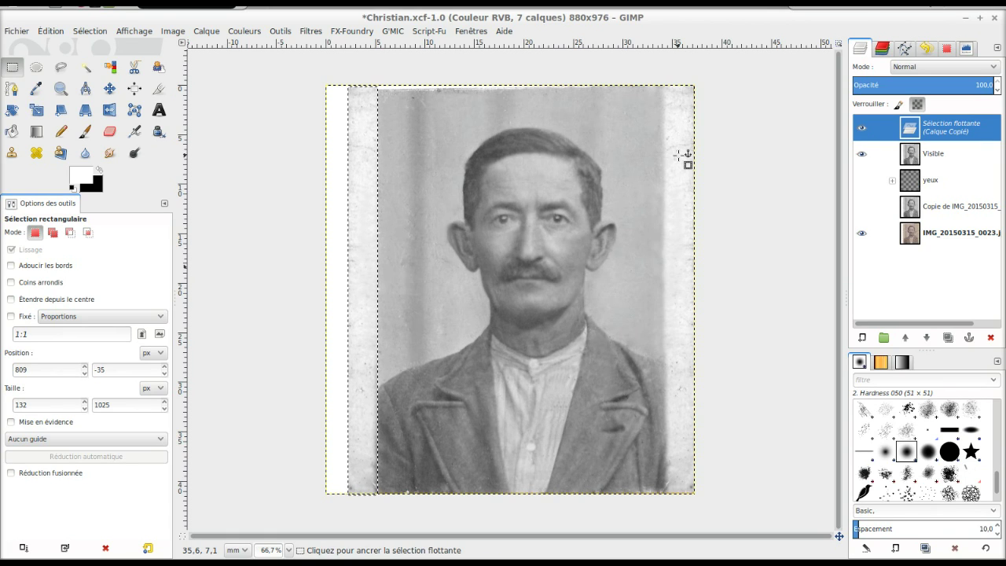
{"action": "left_click", "coordinate": [947, 49]}
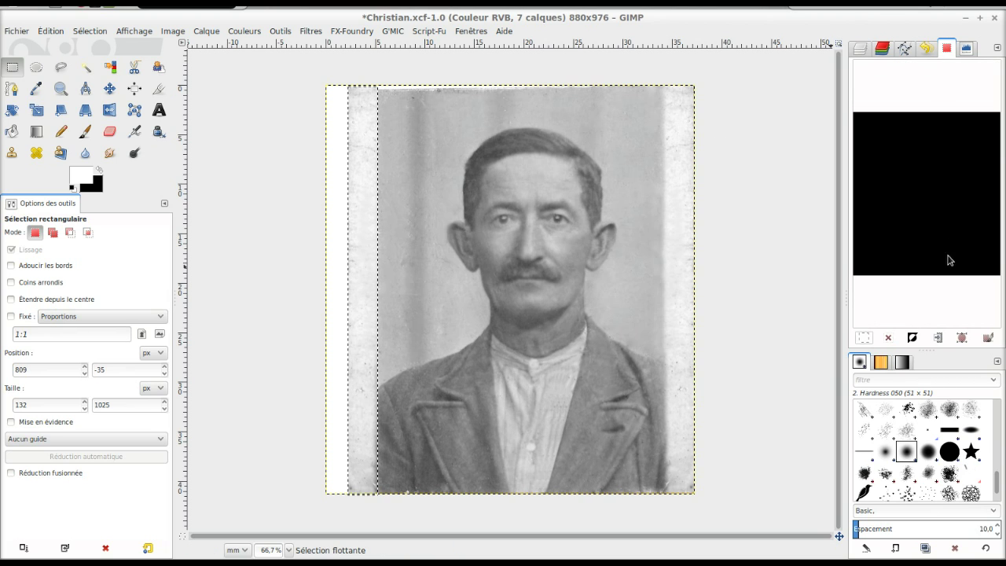
{"action": "left_click", "coordinate": [863, 49]}
{"action": "left_click", "coordinate": [979, 140]}
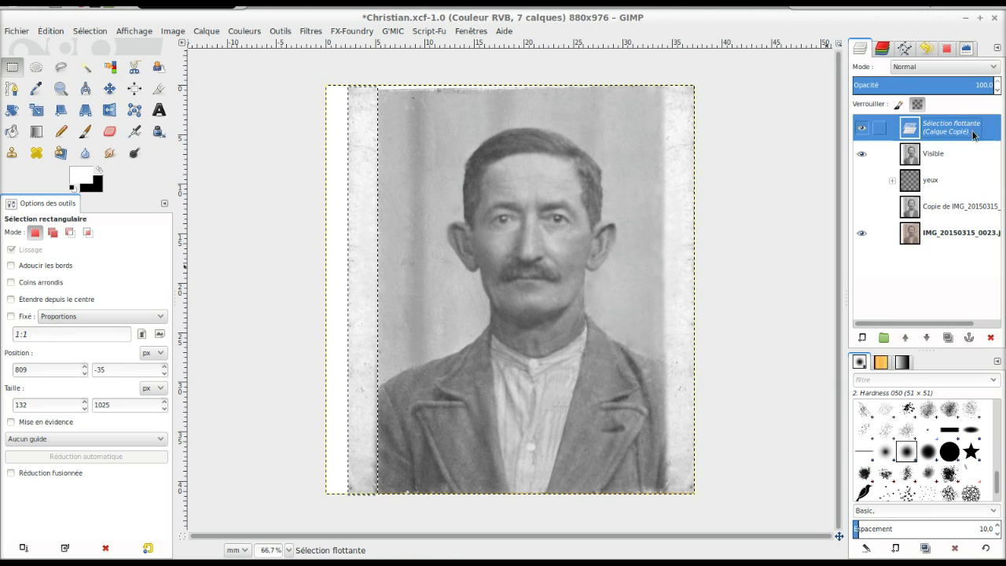
{"action": "left_click", "coordinate": [973, 339]}
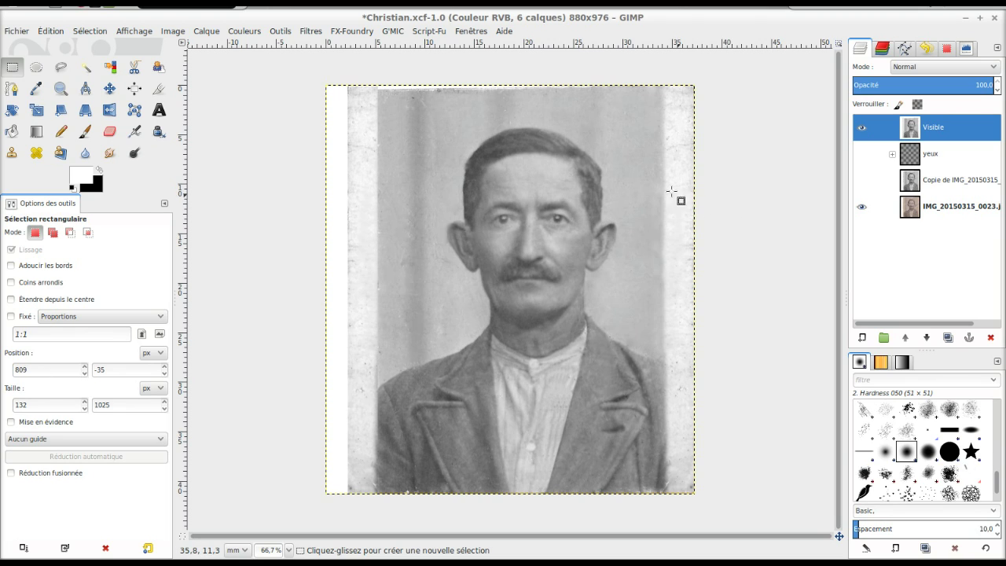
Step: Crop the image from 880x976 to 820x958, trimming the white margins around the portrait
{"action": "left_click", "coordinate": [157, 92]}
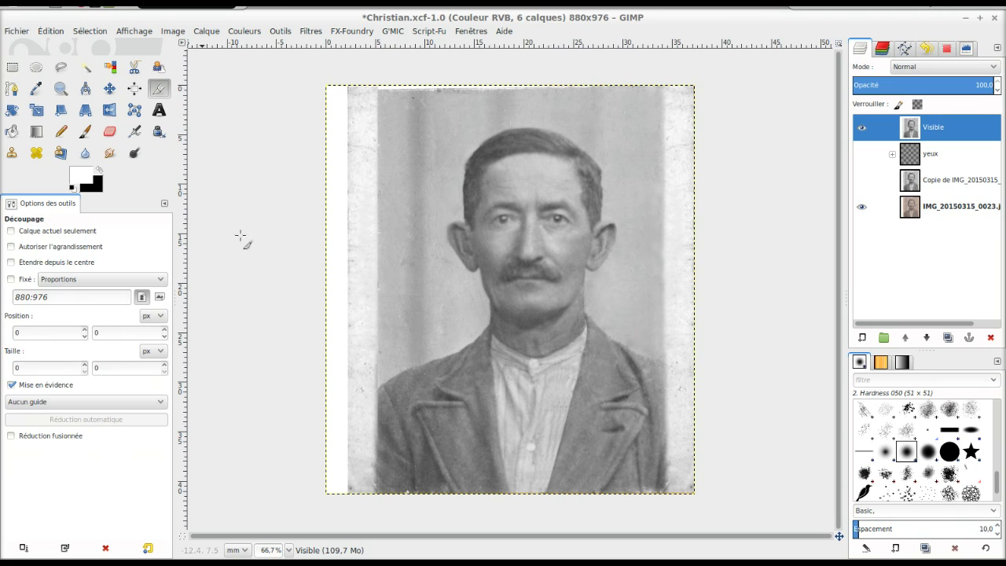
{"action": "mouse_move", "coordinate": [351, 490]}
{"action": "left_mouse_down"}
{"action": "mouse_move", "coordinate": [743, 116]}
{"action": "mouse_move", "coordinate": [724, 90]}
{"action": "left_mouse_up"}
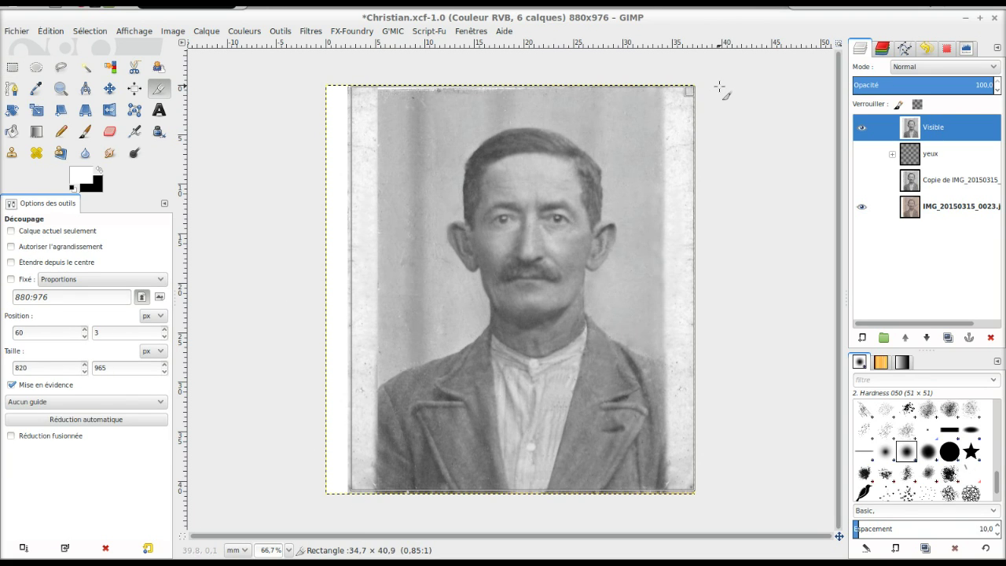
{"action": "left_click_drag", "start_coordinate": [378, 213], "coordinate": [368, 216]}
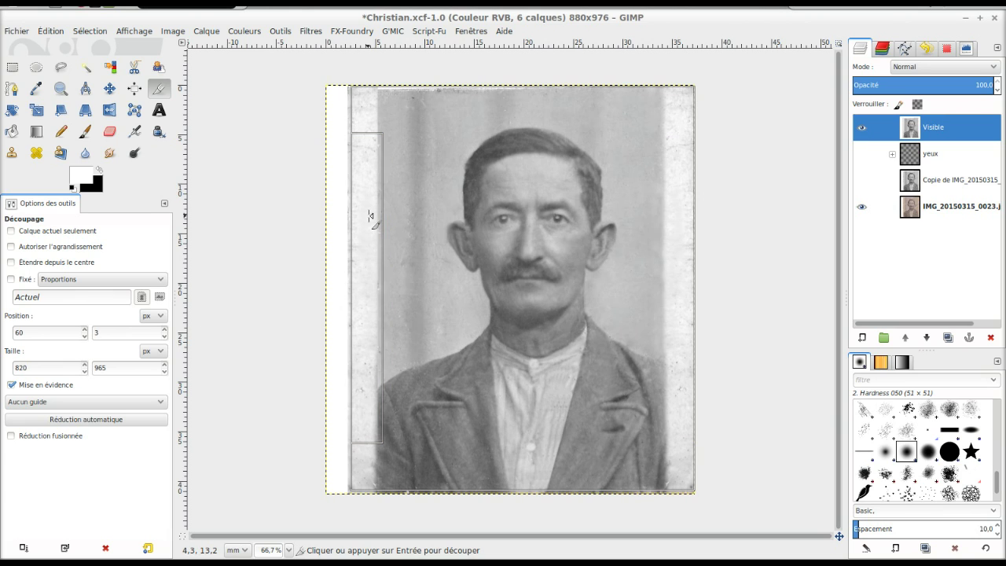
{"action": "left_click_drag", "start_coordinate": [504, 104], "coordinate": [512, 112]}
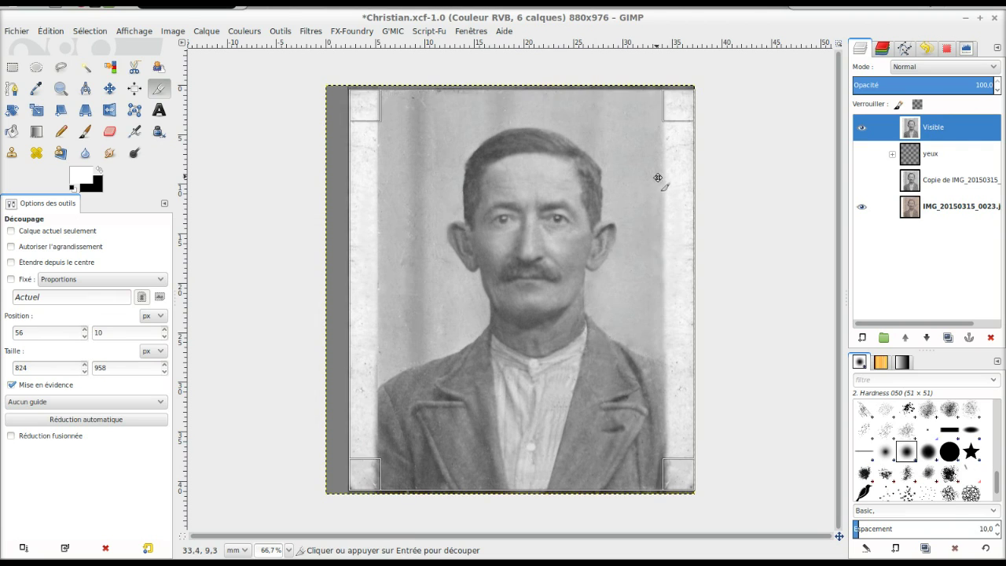
{"action": "left_click_drag", "start_coordinate": [670, 189], "coordinate": [672, 198]}
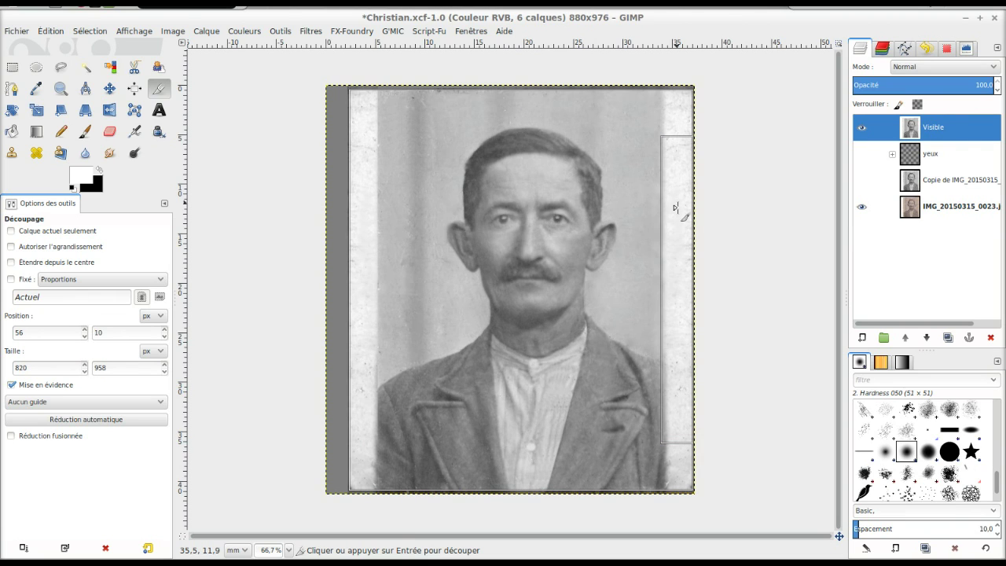
{"action": "left_click", "coordinate": [643, 414]}
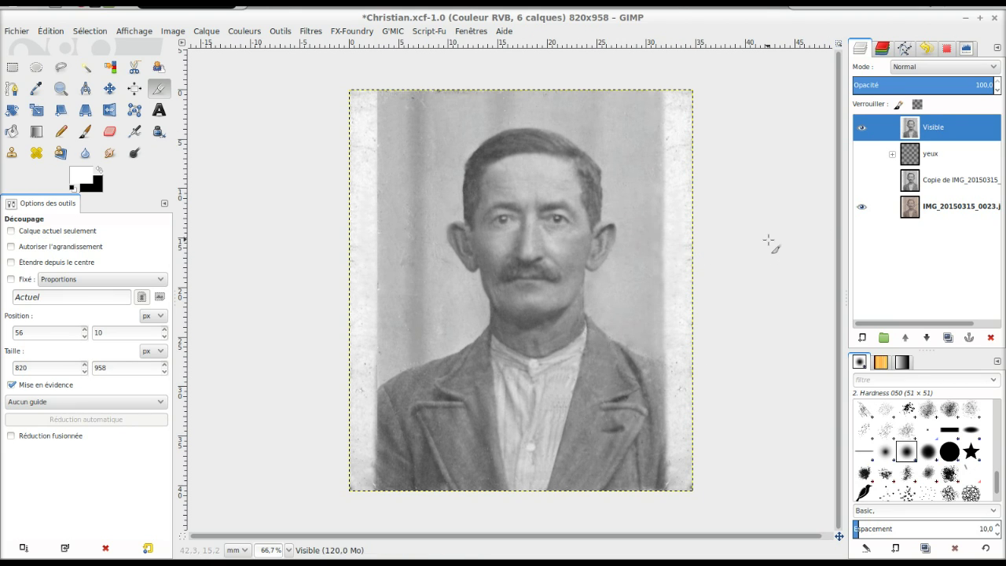
{"action": "left_click", "coordinate": [861, 129]}
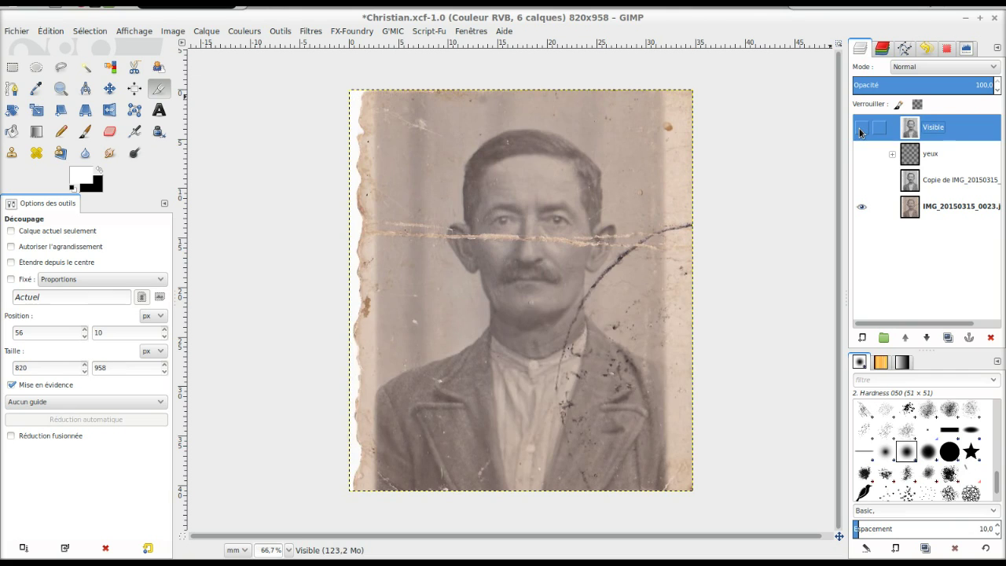
{"action": "left_click", "coordinate": [861, 129]}
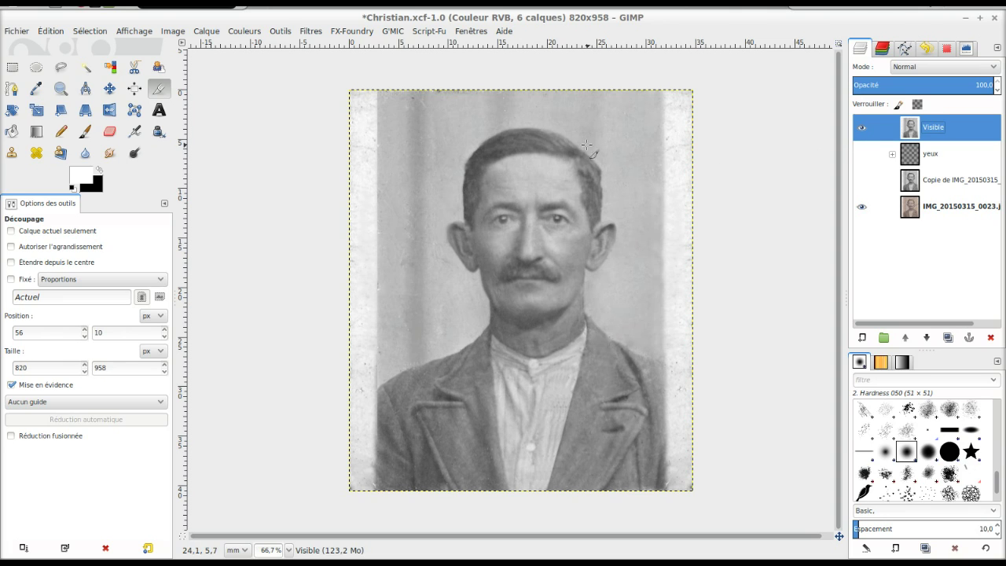
{"action": "left_click", "coordinate": [85, 89]}
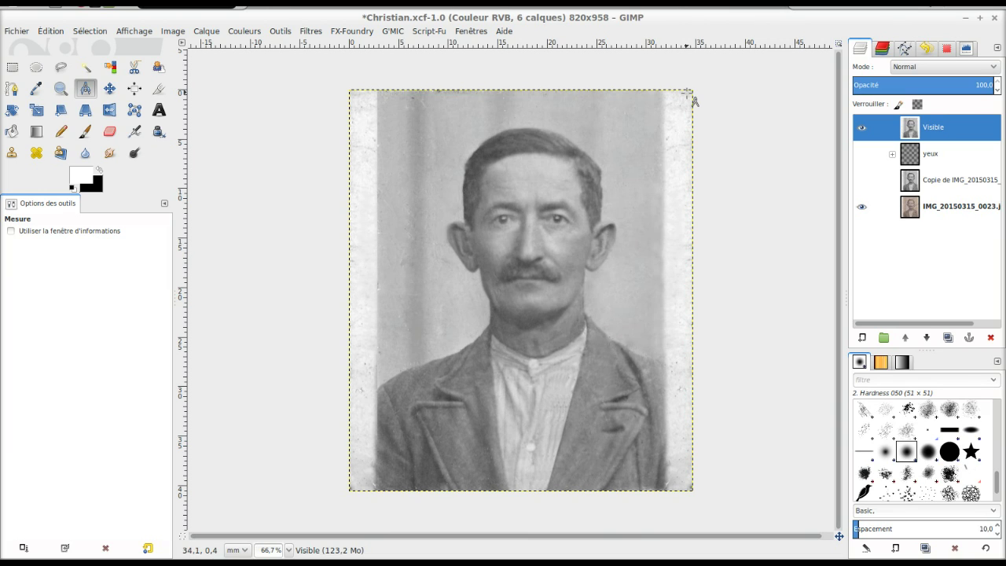
{"action": "left_click_drag", "start_coordinate": [691, 90], "coordinate": [692, 491]}
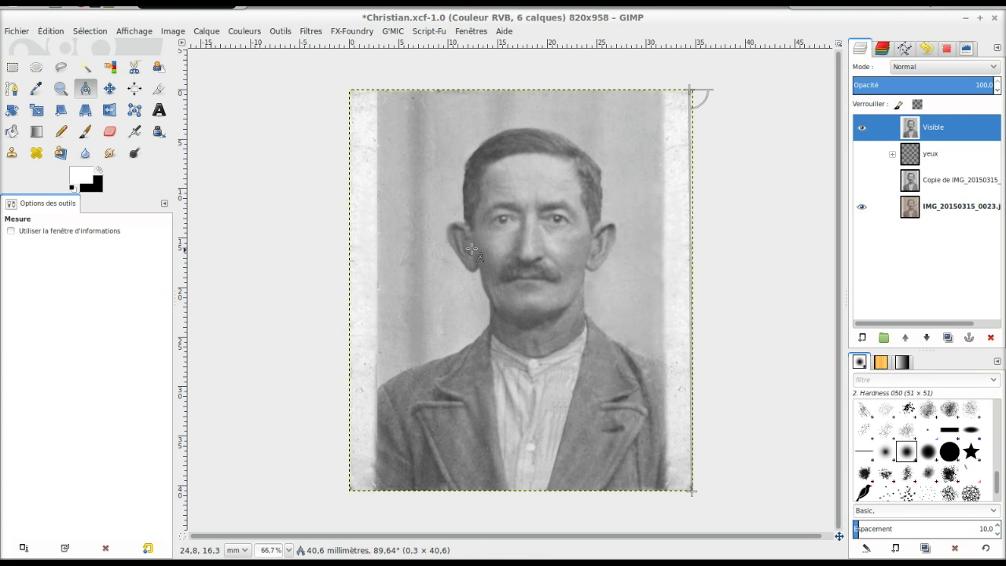
{"action": "left_click", "coordinate": [86, 131]}
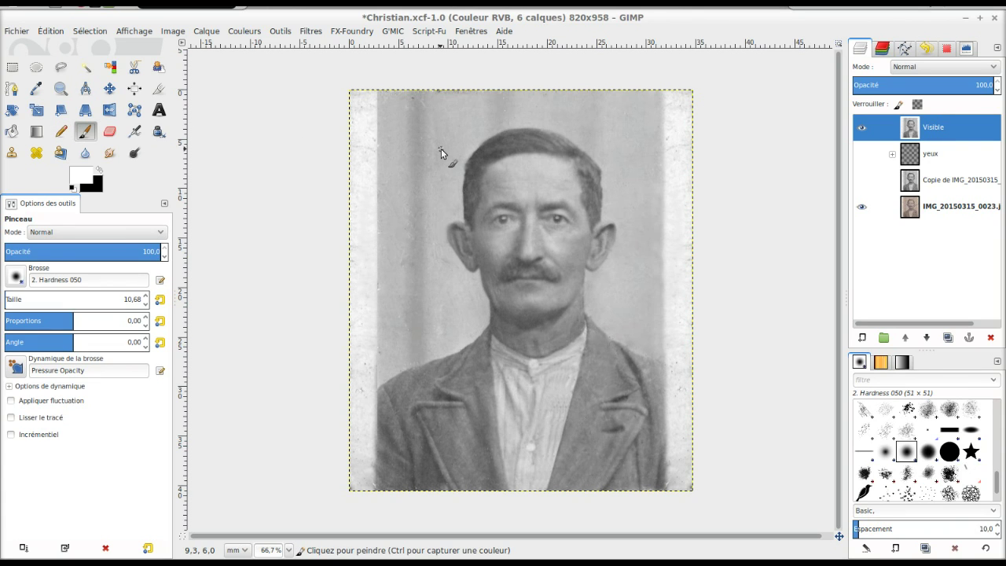
Step: Compare the restored Visible layer with the original, then zoom back to 66.7%
{"action": "key", "text": "minus"}
{"action": "key", "text": "minus"}
{"action": "key", "text": "minus"}
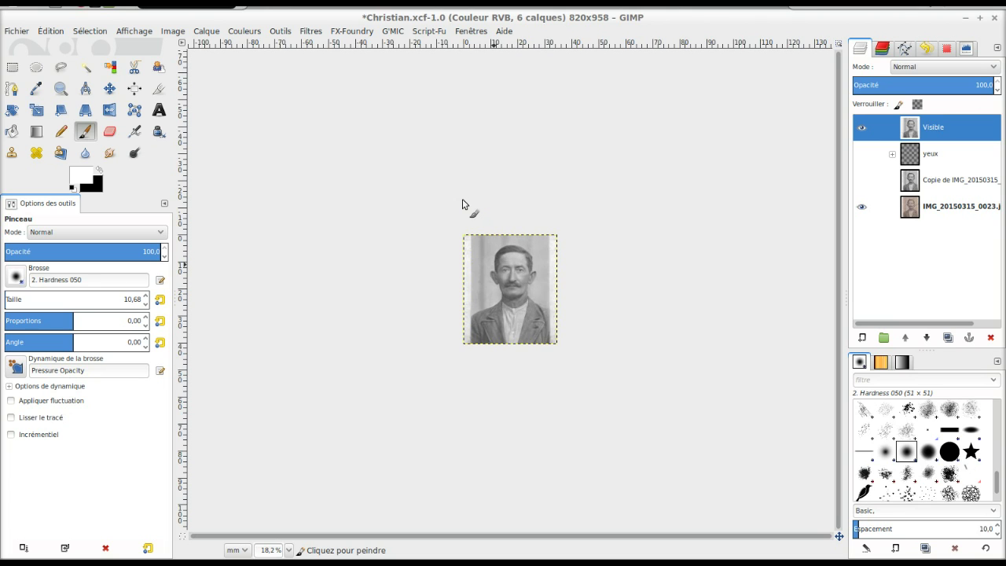
{"action": "left_click", "coordinate": [863, 129]}
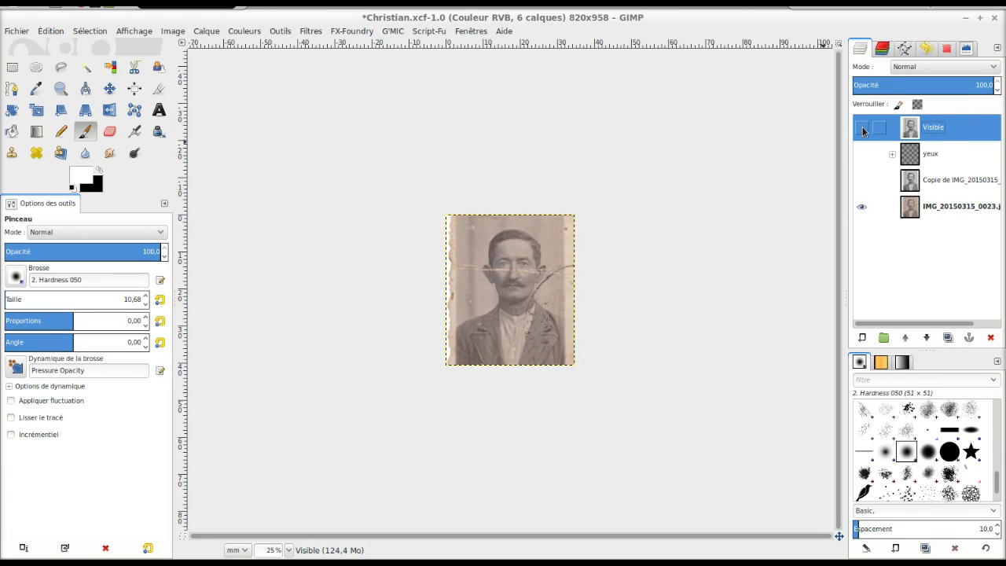
{"action": "left_click", "coordinate": [863, 129]}
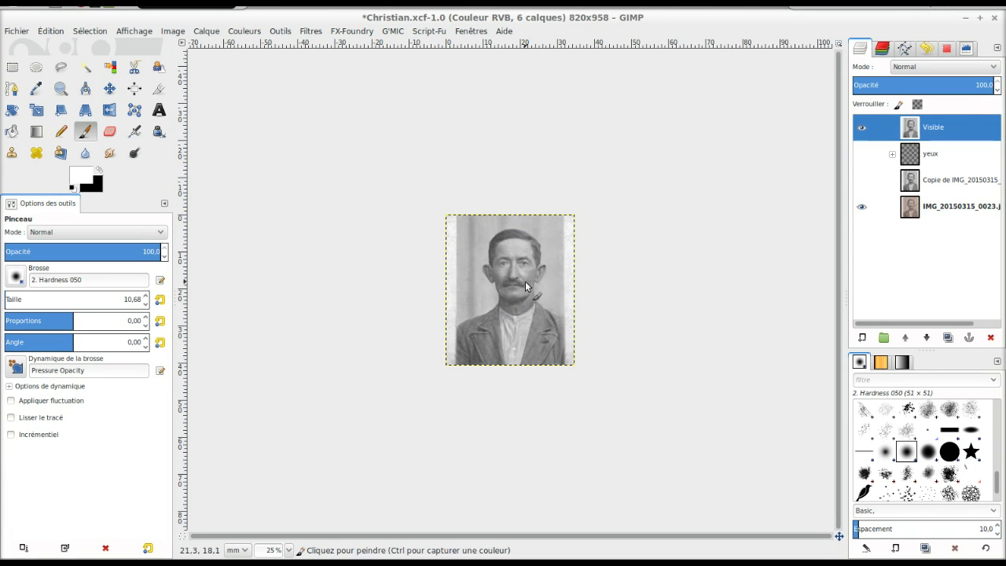
{"action": "key", "text": "shift+2"}
{"action": "key", "text": "plus"}
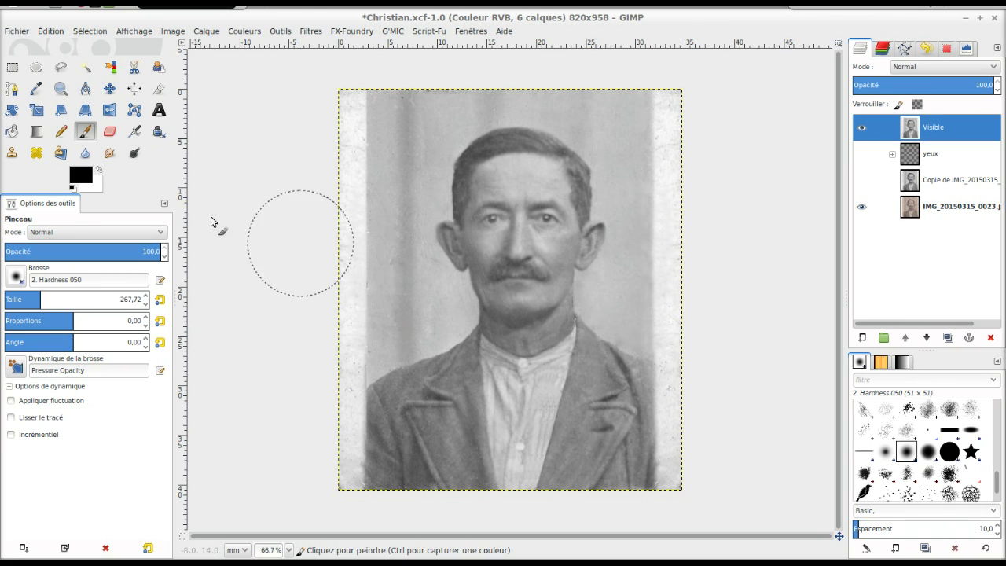
Step: Dodge the shirt and collar at about 37 opacity, then shrink the brush to about 93
{"action": "left_click", "coordinate": [134, 154]}
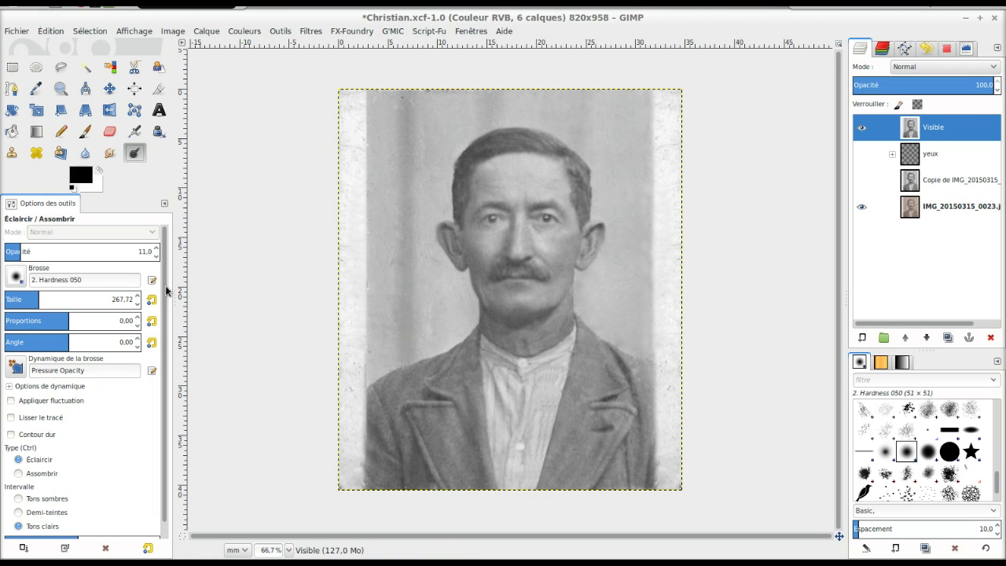
{"action": "left_click", "coordinate": [112, 252]}
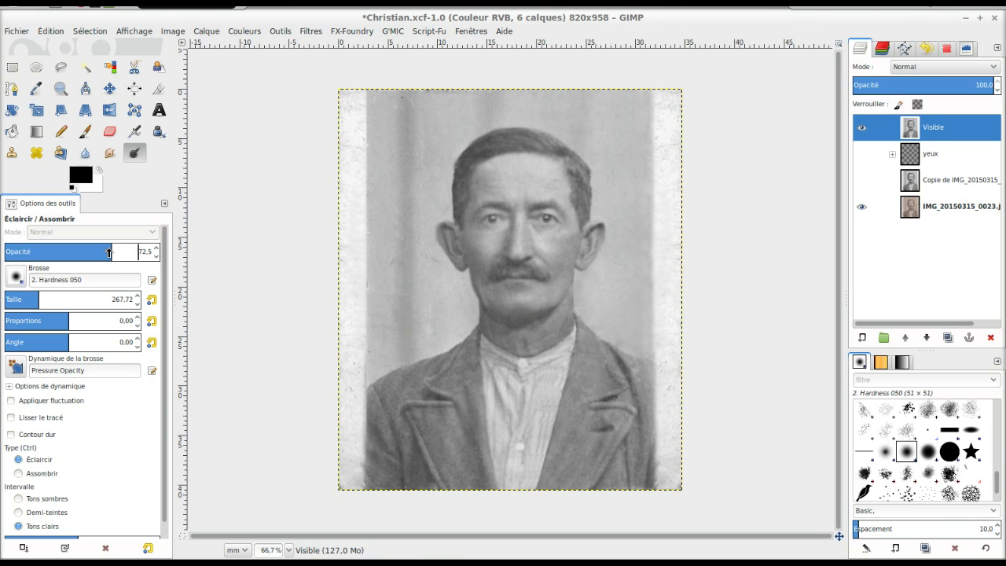
{"action": "mouse_move", "coordinate": [106, 252]}
{"action": "left_mouse_down"}
{"action": "mouse_move", "coordinate": [57, 252]}
{"action": "mouse_move", "coordinate": [81, 253]}
{"action": "left_mouse_up"}
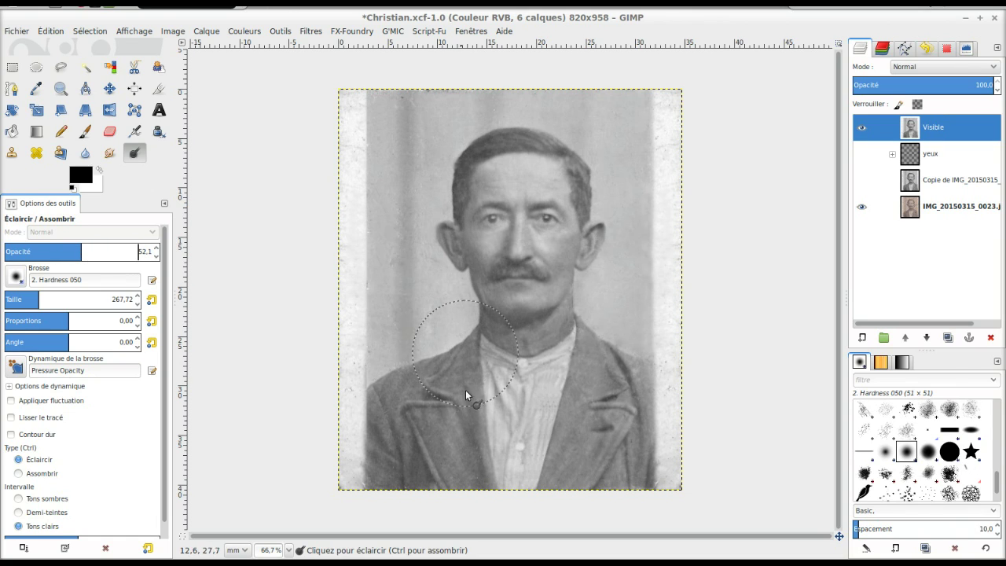
{"action": "mouse_move", "coordinate": [492, 492]}
{"action": "left_mouse_down"}
{"action": "mouse_move", "coordinate": [531, 359]}
{"action": "mouse_move", "coordinate": [581, 327]}
{"action": "mouse_move", "coordinate": [552, 327]}
{"action": "mouse_move", "coordinate": [537, 343]}
{"action": "left_mouse_up"}
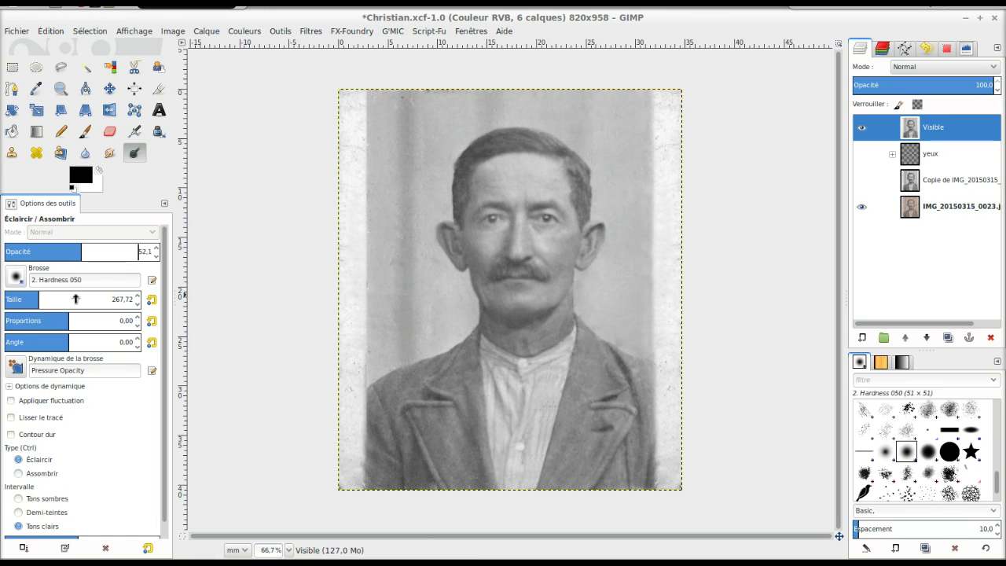
{"action": "left_click_drag", "start_coordinate": [39, 299], "coordinate": [14, 298]}
{"action": "left_click", "coordinate": [61, 67]}
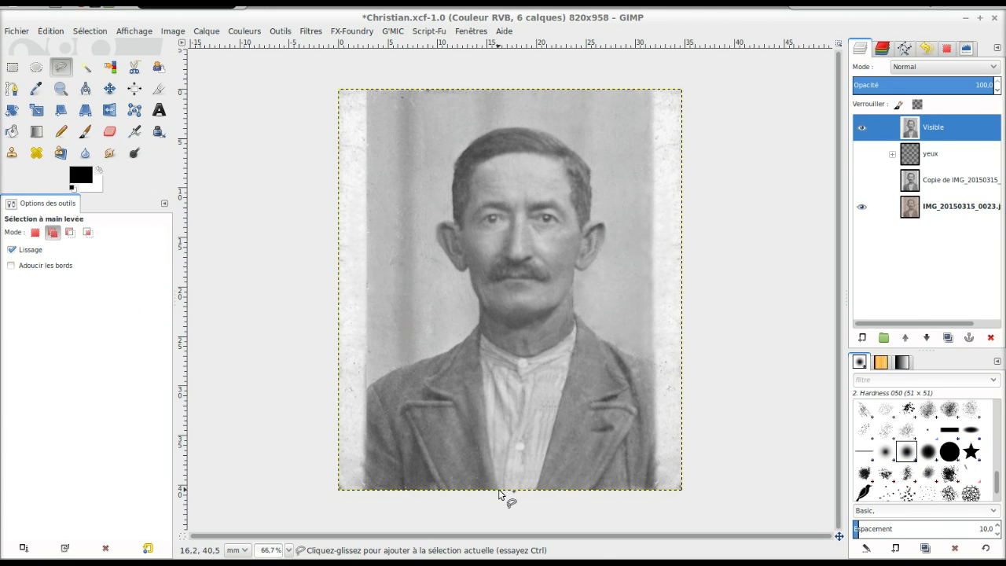
Step: Enclose the white shirt between the lapels in a closed freehand selection up to the collar
{"action": "left_click_drag", "start_coordinate": [498, 490], "coordinate": [489, 464]}
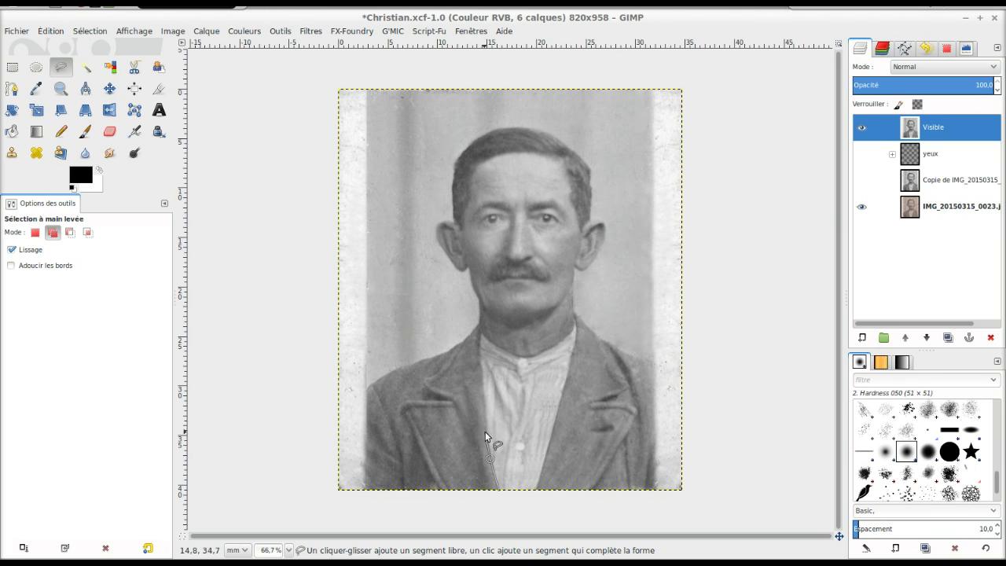
{"action": "left_click", "coordinate": [485, 425]}
{"action": "left_click", "coordinate": [481, 365]}
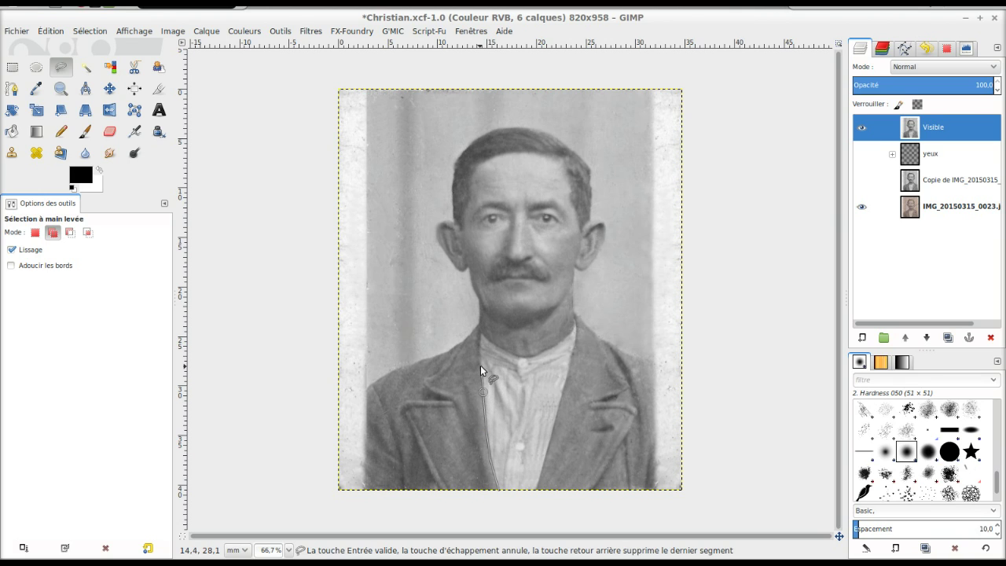
{"action": "left_click", "coordinate": [480, 333]}
{"action": "left_click_drag", "start_coordinate": [517, 360], "coordinate": [567, 338]}
{"action": "mouse_move", "coordinate": [575, 330]}
{"action": "left_mouse_down"}
{"action": "mouse_move", "coordinate": [575, 319]}
{"action": "mouse_move", "coordinate": [567, 380]}
{"action": "left_mouse_up"}
{"action": "left_click_drag", "start_coordinate": [564, 384], "coordinate": [557, 411]}
{"action": "left_click", "coordinate": [544, 461]}
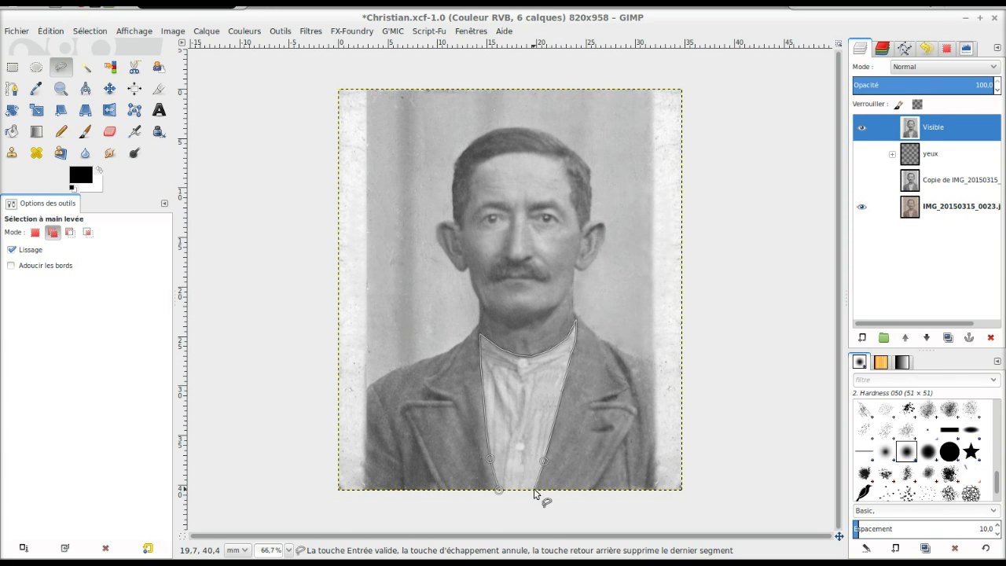
{"action": "left_click", "coordinate": [534, 490]}
{"action": "left_click", "coordinate": [499, 490]}
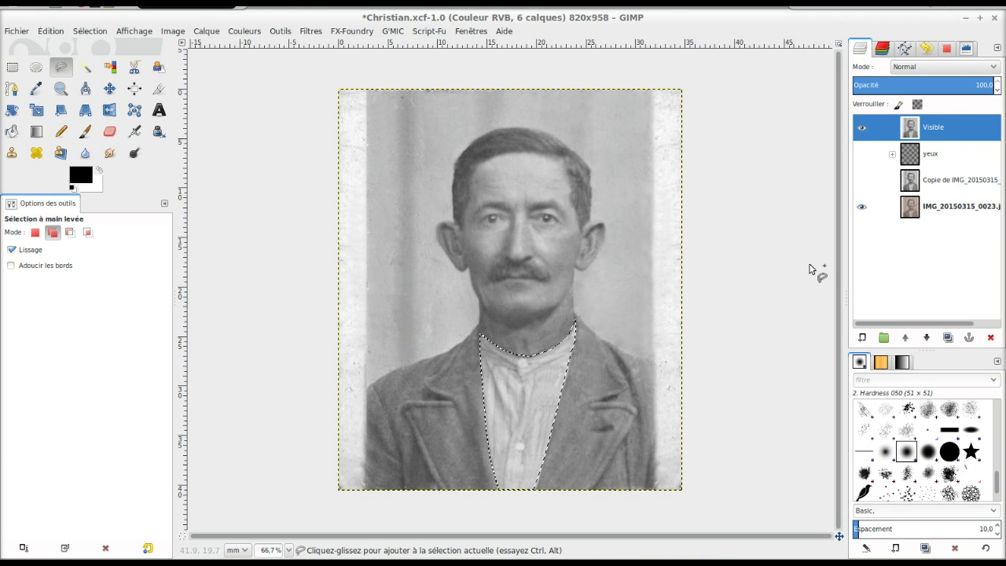
{"action": "right_click", "coordinate": [947, 133]}
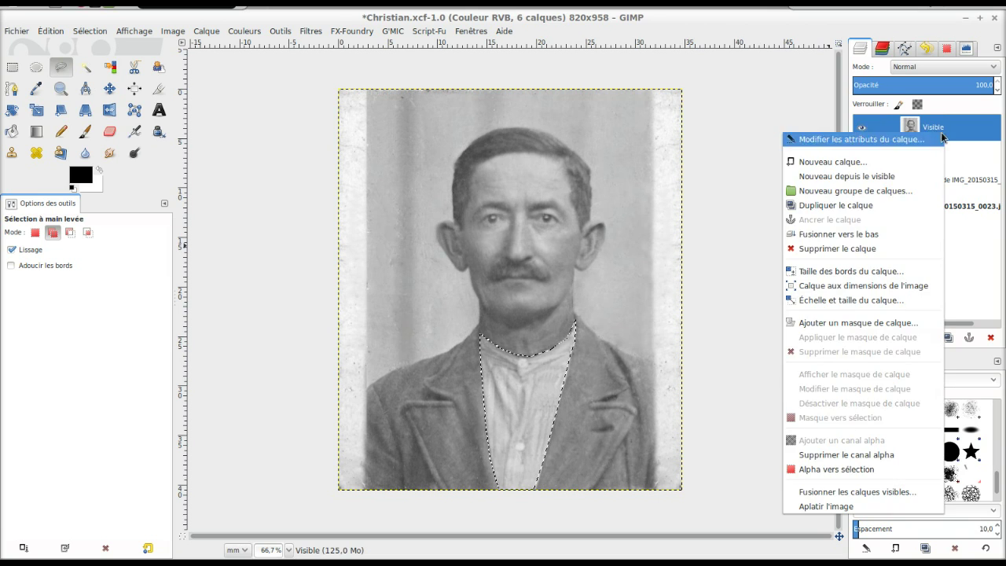
Step: Create a new layer, Visible #1, from the visible image
{"action": "left_click", "coordinate": [902, 178]}
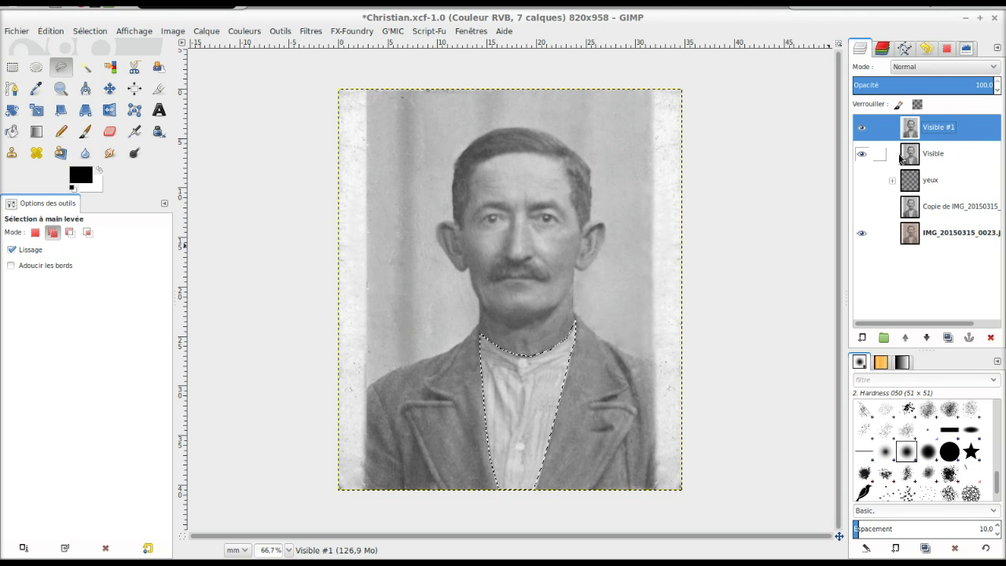
{"action": "left_click", "coordinate": [134, 154]}
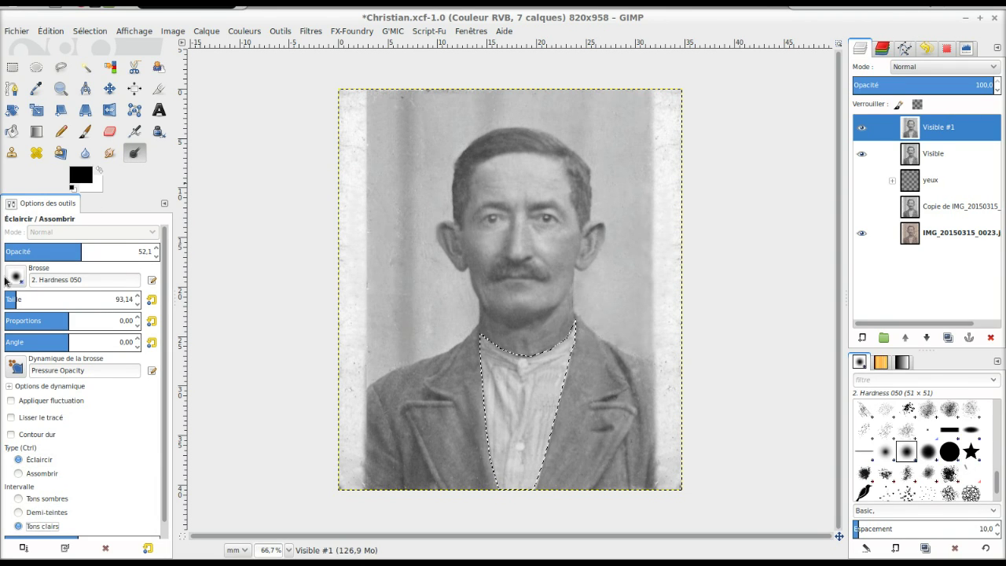
Step: Dodge the collar shadow on Visible #1 with size about 176 and opacity about 21
{"action": "left_click_drag", "start_coordinate": [21, 301], "coordinate": [27, 301]}
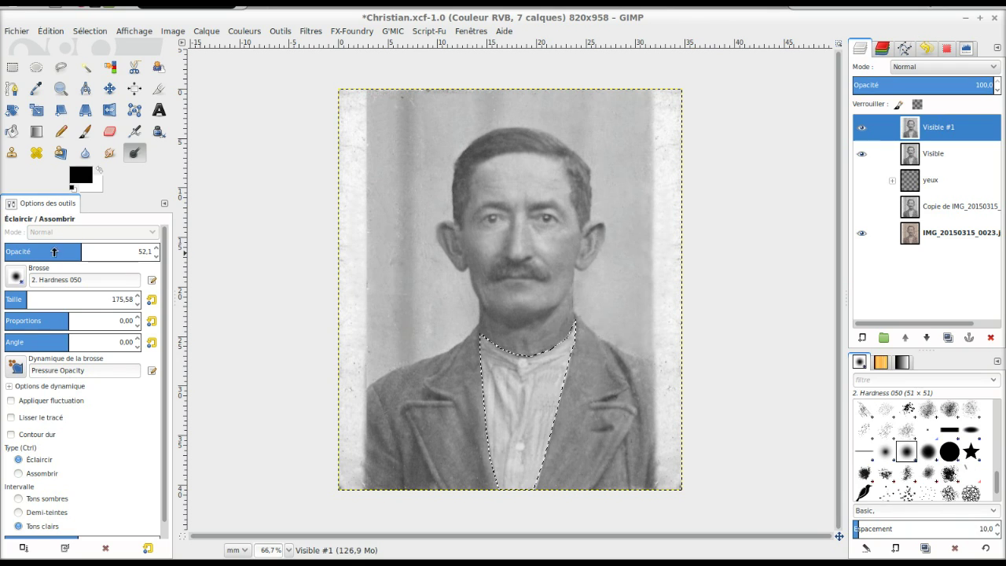
{"action": "left_click_drag", "start_coordinate": [48, 250], "coordinate": [35, 252]}
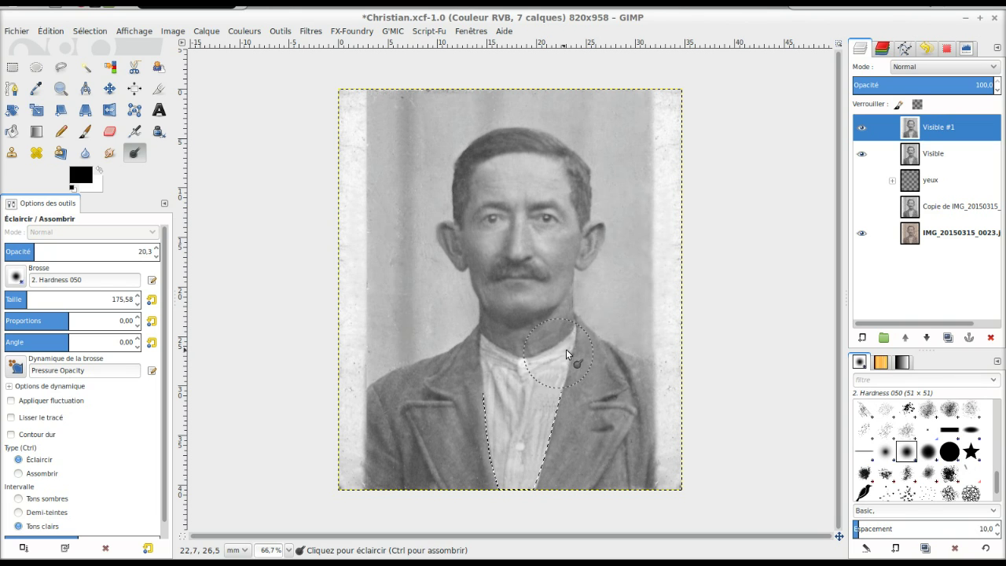
{"action": "mouse_move", "coordinate": [566, 349]}
{"action": "left_mouse_down"}
{"action": "mouse_move", "coordinate": [562, 364]}
{"action": "mouse_move", "coordinate": [513, 383]}
{"action": "mouse_move", "coordinate": [558, 403]}
{"action": "mouse_move", "coordinate": [507, 428]}
{"action": "mouse_move", "coordinate": [511, 456]}
{"action": "mouse_move", "coordinate": [543, 448]}
{"action": "mouse_move", "coordinate": [512, 467]}
{"action": "mouse_move", "coordinate": [507, 481]}
{"action": "mouse_move", "coordinate": [528, 490]}
{"action": "left_mouse_up"}
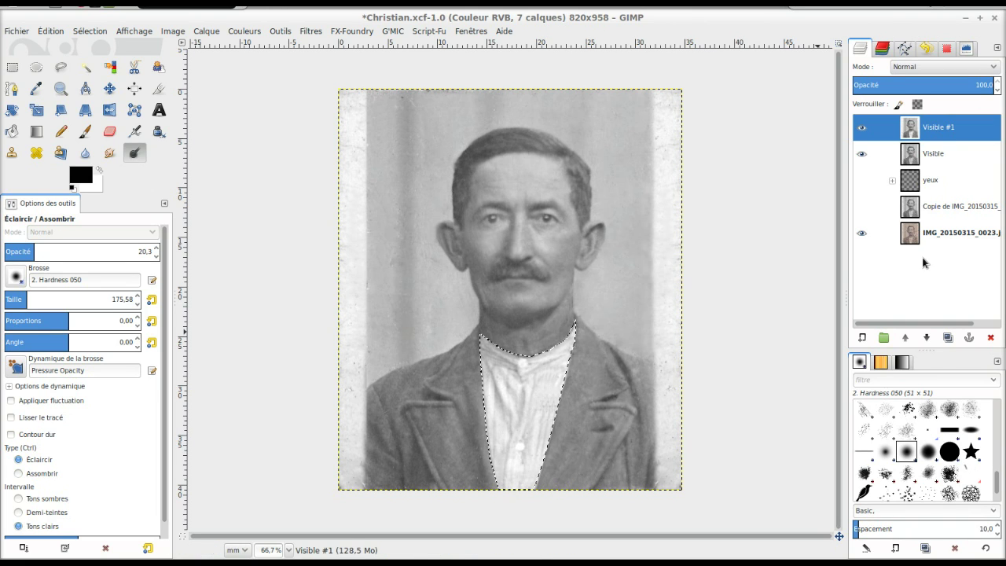
{"action": "left_click", "coordinate": [864, 128]}
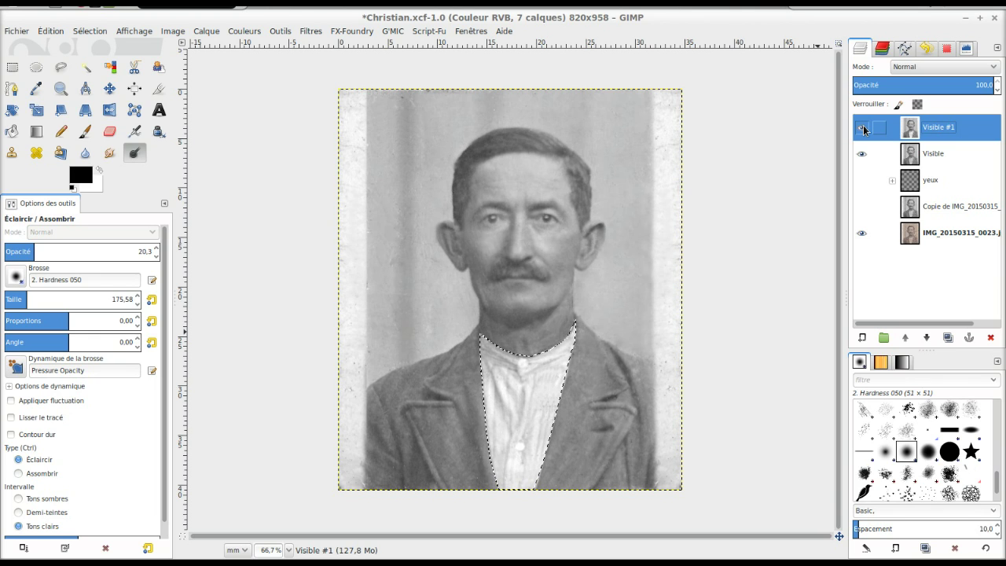
{"action": "left_click", "coordinate": [864, 128]}
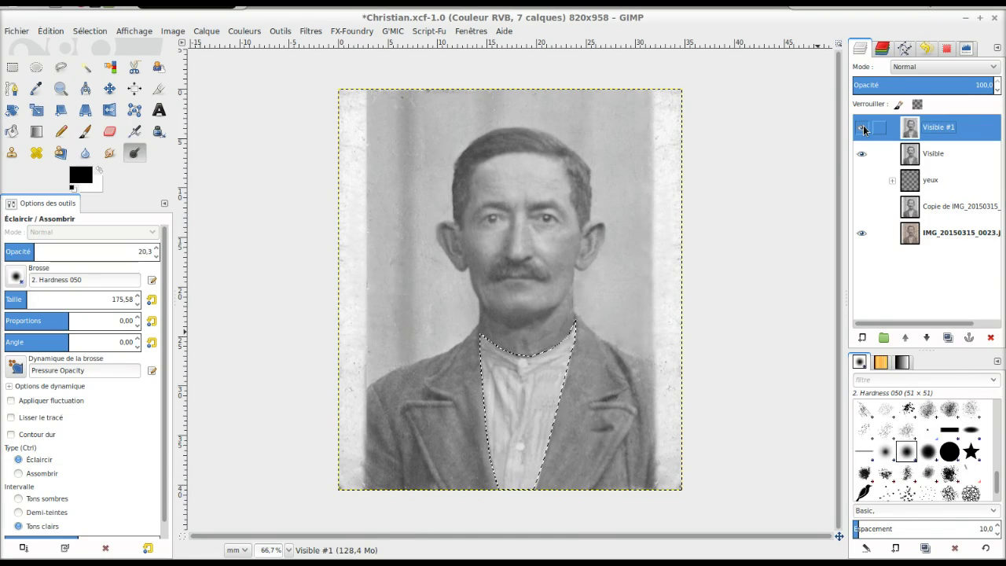
Step: Lower dodge opacity to about 10 and gently lighten the collar and lower shirt
{"action": "left_click_drag", "start_coordinate": [32, 255], "coordinate": [24, 255]}
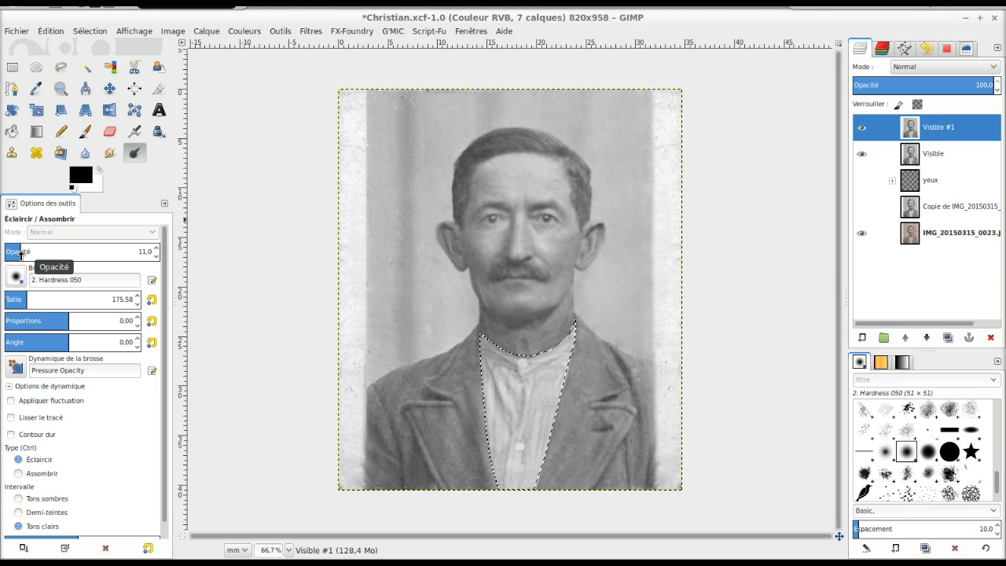
{"action": "left_click_drag", "start_coordinate": [21, 255], "coordinate": [21, 257]}
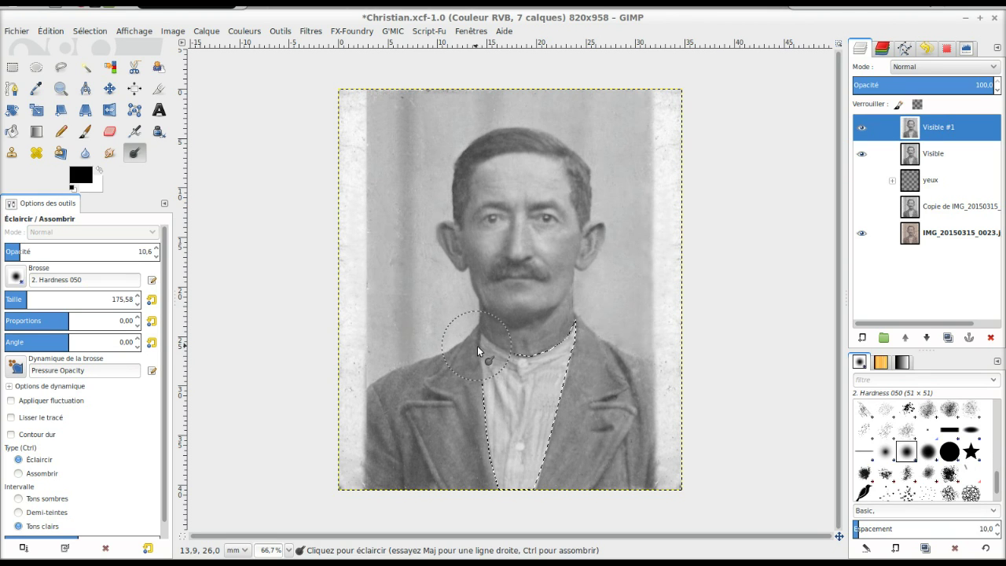
{"action": "mouse_move", "coordinate": [477, 349]}
{"action": "left_mouse_down"}
{"action": "mouse_move", "coordinate": [498, 363]}
{"action": "mouse_move", "coordinate": [569, 361]}
{"action": "mouse_move", "coordinate": [553, 378]}
{"action": "mouse_move", "coordinate": [493, 391]}
{"action": "mouse_move", "coordinate": [512, 408]}
{"action": "mouse_move", "coordinate": [552, 411]}
{"action": "left_mouse_up"}
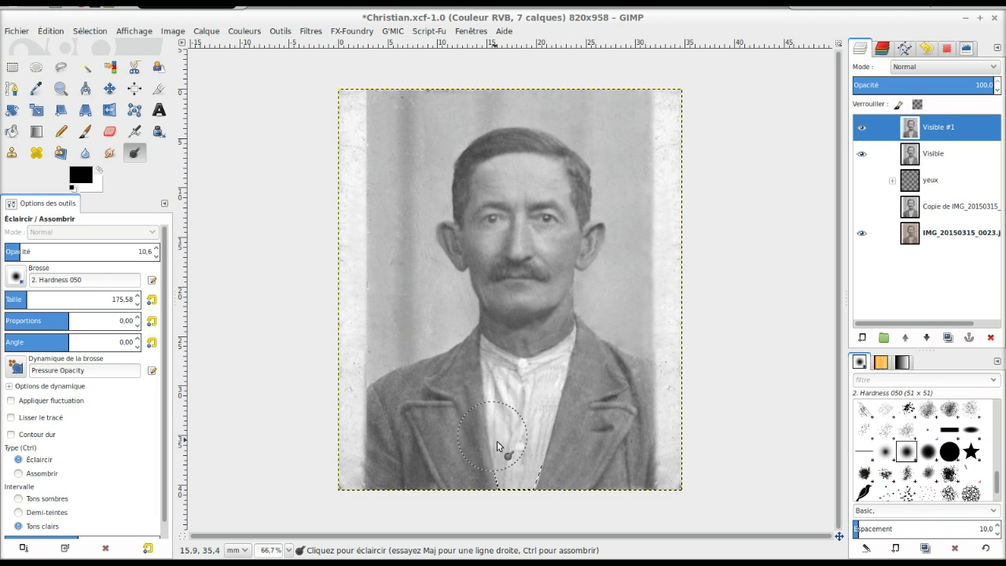
{"action": "mouse_move", "coordinate": [497, 441]}
{"action": "left_mouse_down"}
{"action": "mouse_move", "coordinate": [552, 455]}
{"action": "mouse_move", "coordinate": [516, 476]}
{"action": "left_mouse_up"}
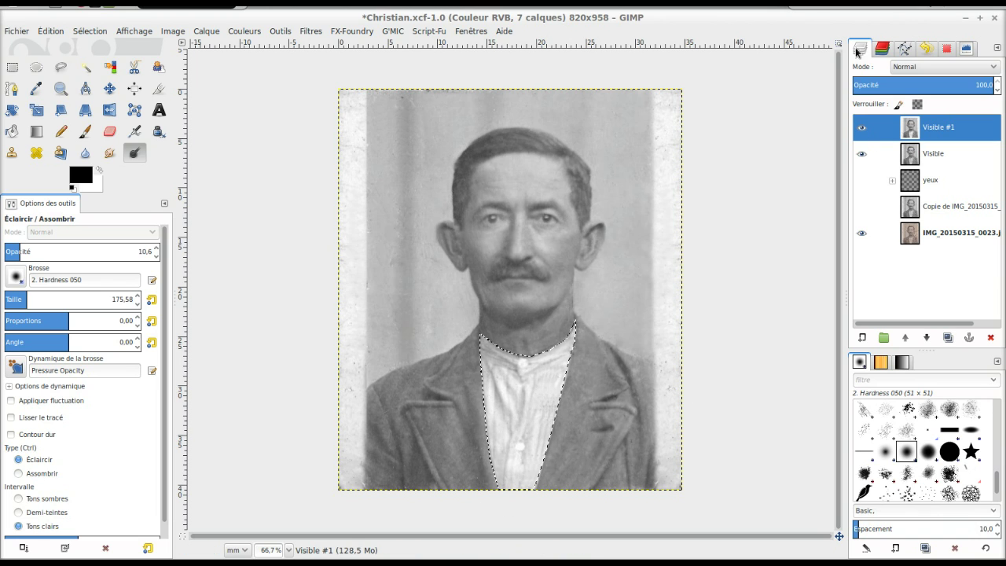
{"action": "left_click", "coordinate": [862, 127]}
{"action": "left_click", "coordinate": [862, 127]}
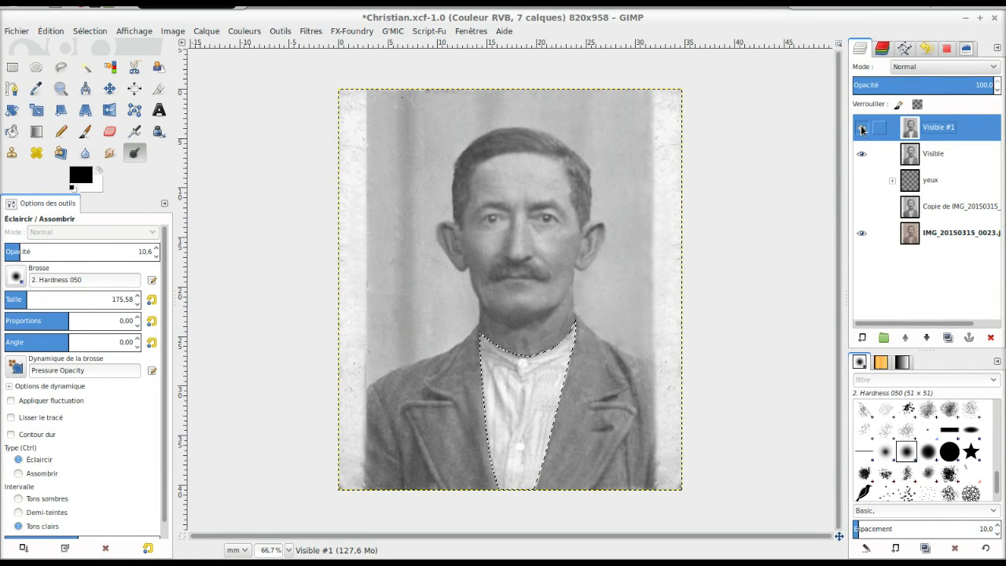
Step: Remove the shirt selection with Select None in the Selection Editor
{"action": "left_click", "coordinate": [950, 49]}
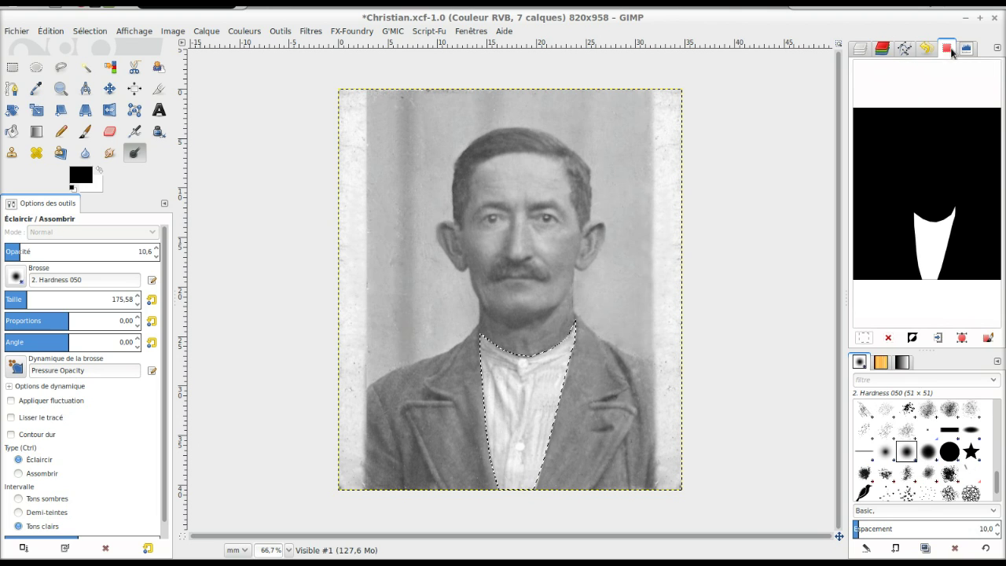
{"action": "left_click", "coordinate": [889, 338]}
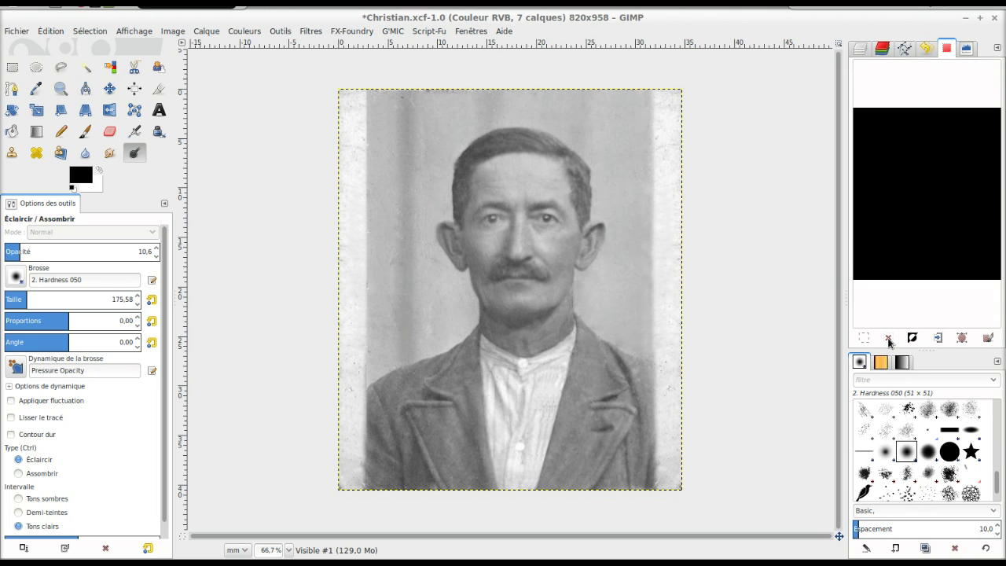
{"action": "left_click", "coordinate": [860, 49]}
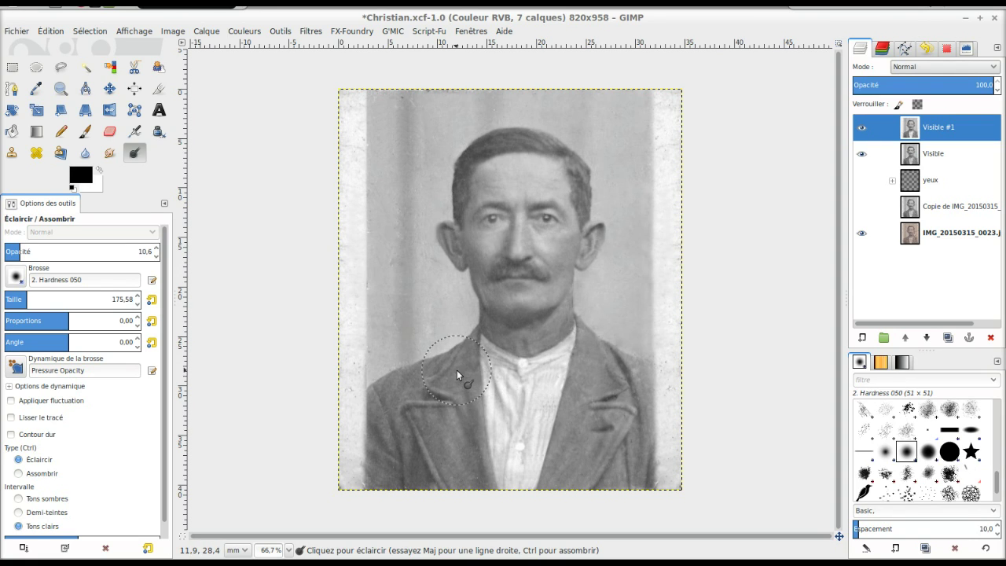
Step: Trace the jacket's left side from the bottom-left corner, over the shoulder, down the shirt edge
{"action": "left_click", "coordinate": [60, 67]}
{"action": "left_click_drag", "start_coordinate": [365, 486], "coordinate": [364, 436]}
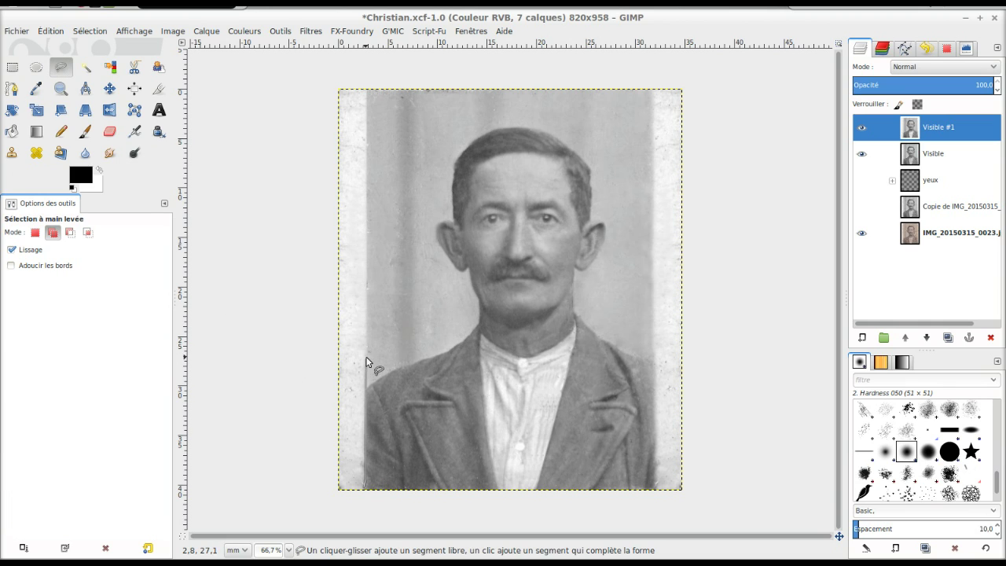
{"action": "left_click", "coordinate": [367, 388]}
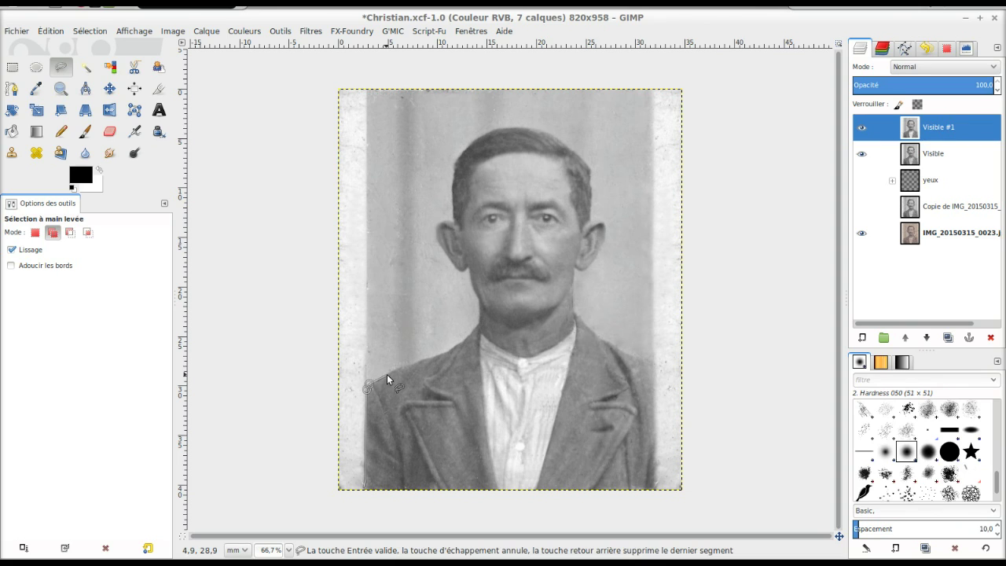
{"action": "left_click", "coordinate": [387, 375]}
{"action": "left_click", "coordinate": [479, 322]}
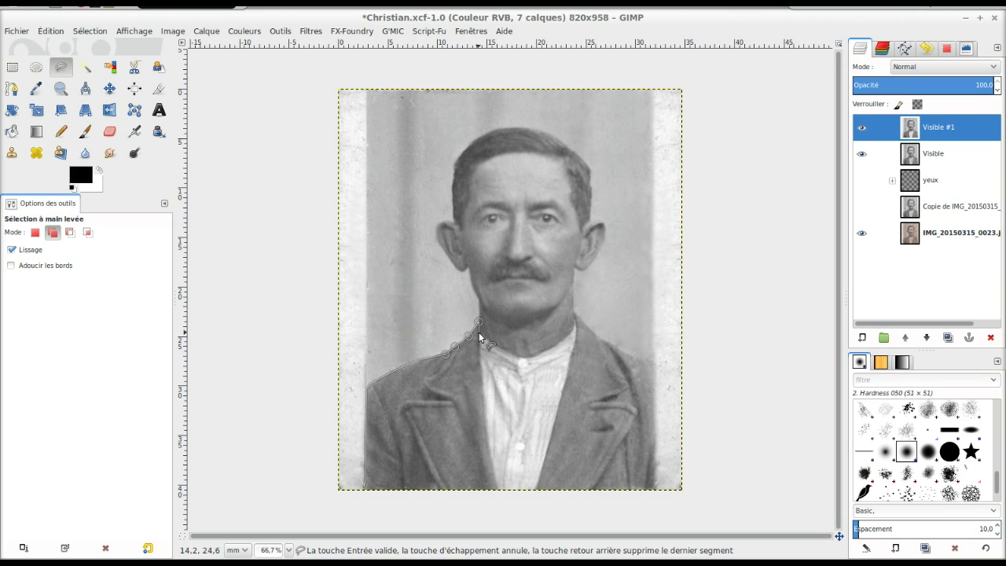
{"action": "left_click", "coordinate": [479, 333]}
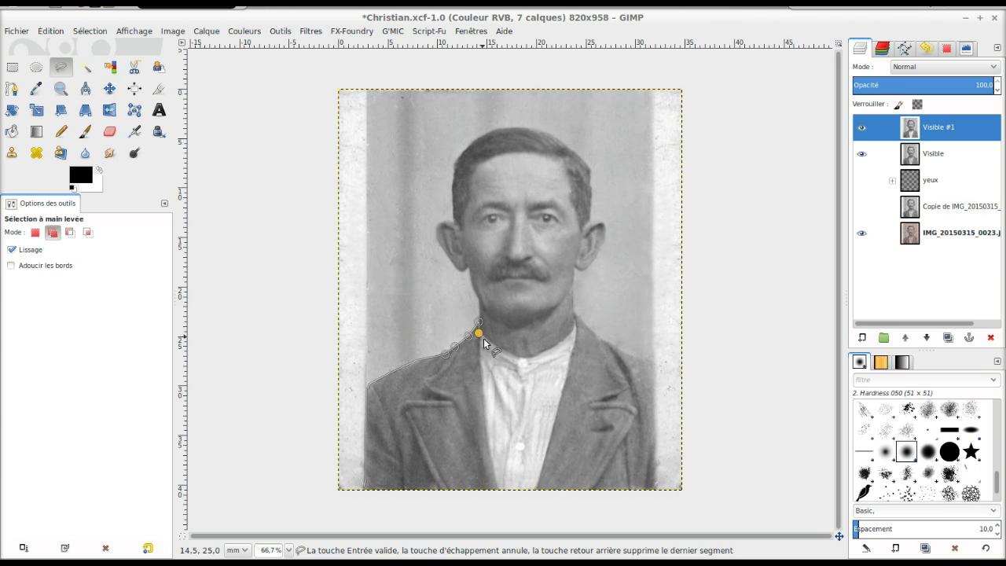
{"action": "left_click", "coordinate": [487, 426]}
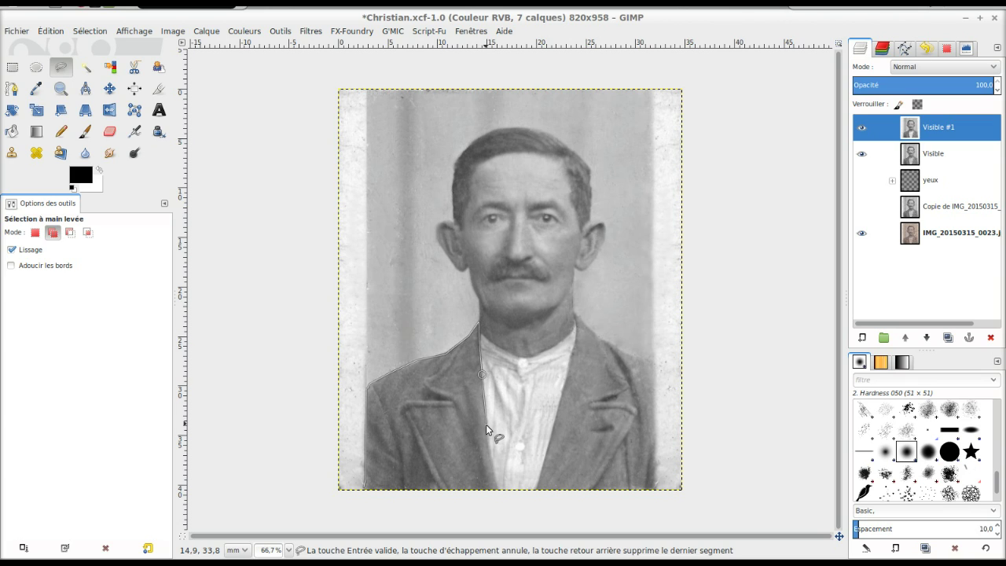
{"action": "left_click", "coordinate": [494, 465]}
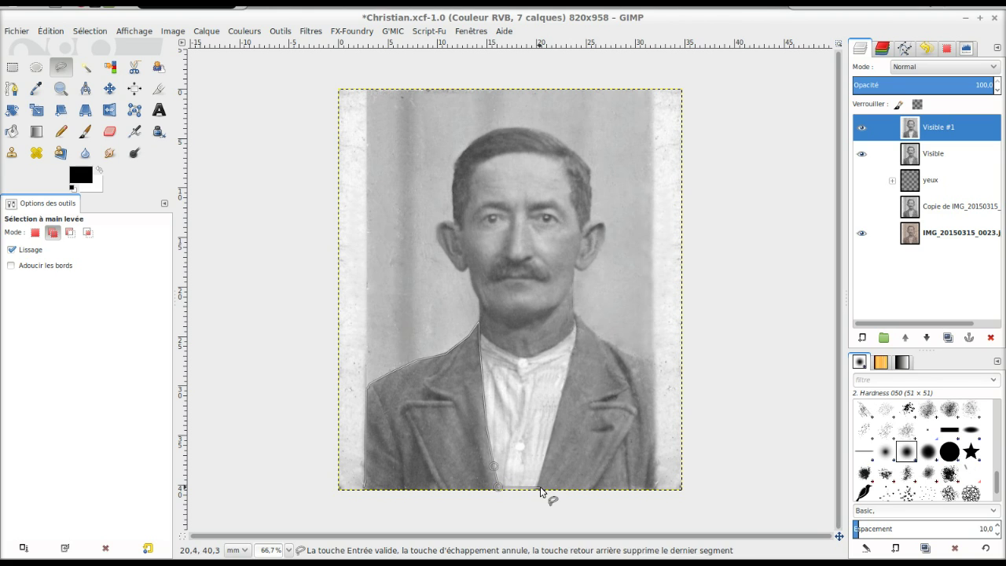
Step: Trace the jacket's right side and shoulder to the bottom-right, then close the jacket selection
{"action": "left_click", "coordinate": [536, 487]}
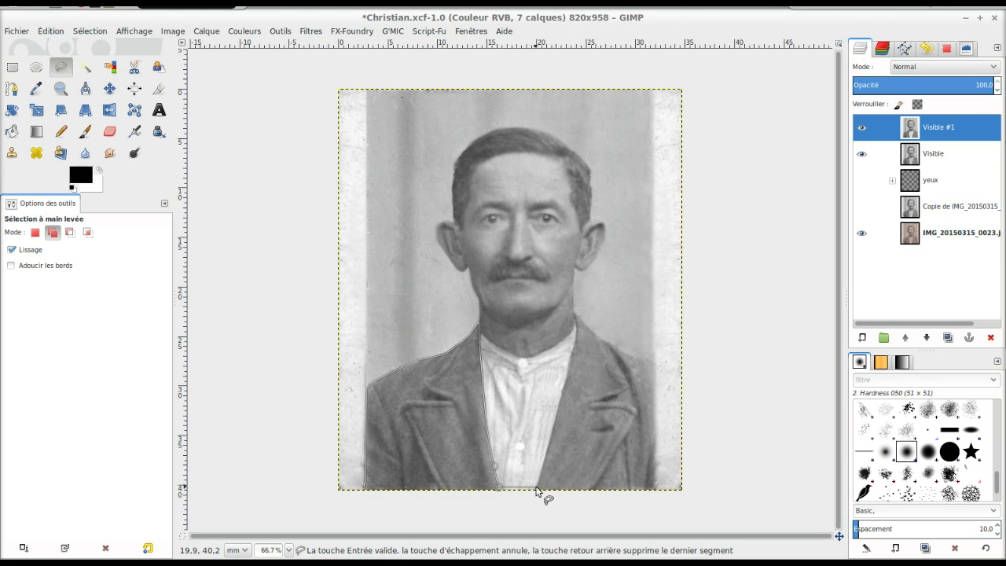
{"action": "left_click", "coordinate": [556, 416]}
{"action": "left_click", "coordinate": [564, 383]}
{"action": "left_click", "coordinate": [577, 338]}
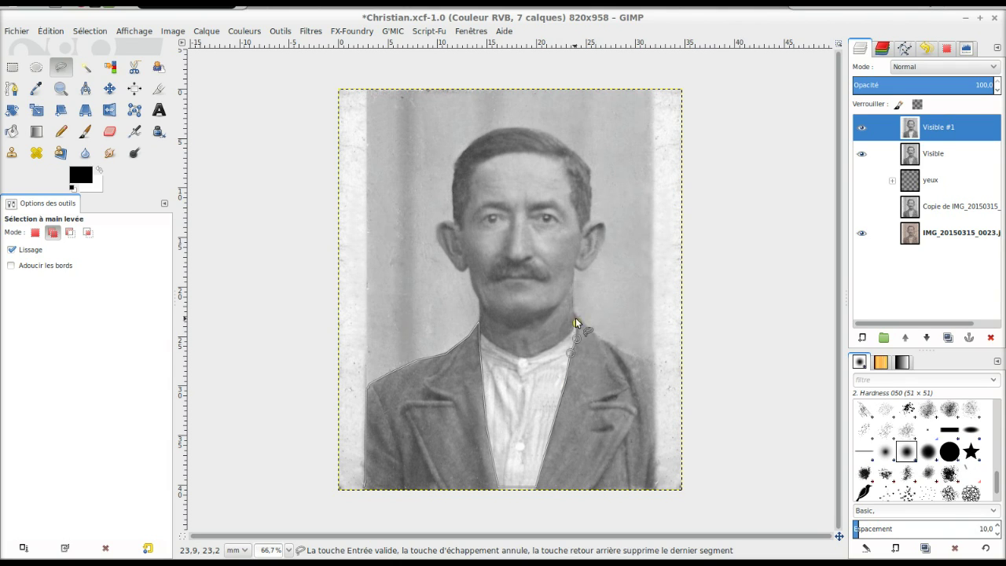
{"action": "left_click", "coordinate": [586, 322]}
{"action": "left_click", "coordinate": [604, 339]}
{"action": "left_click", "coordinate": [618, 349]}
{"action": "left_click", "coordinate": [652, 363]}
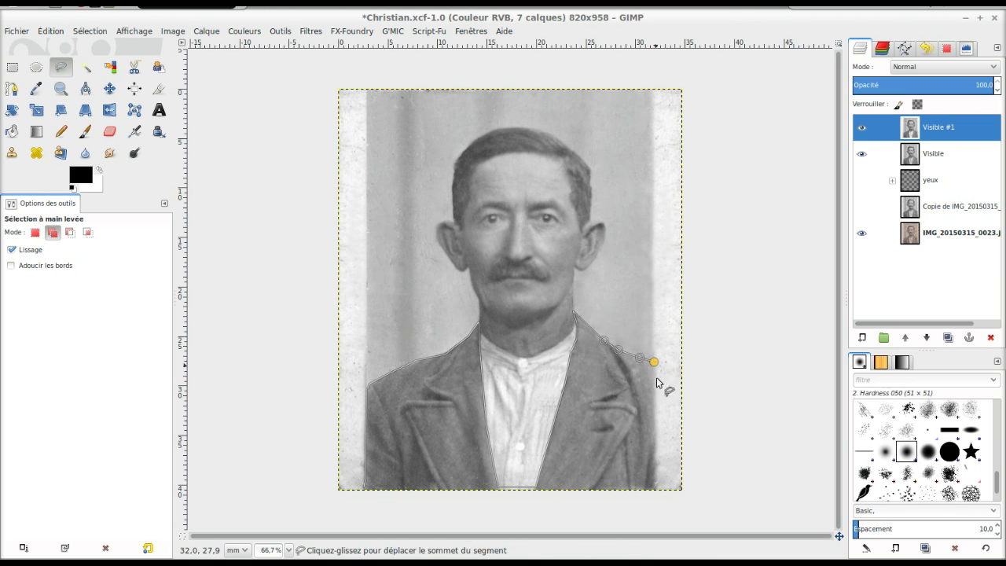
{"action": "left_click", "coordinate": [655, 490]}
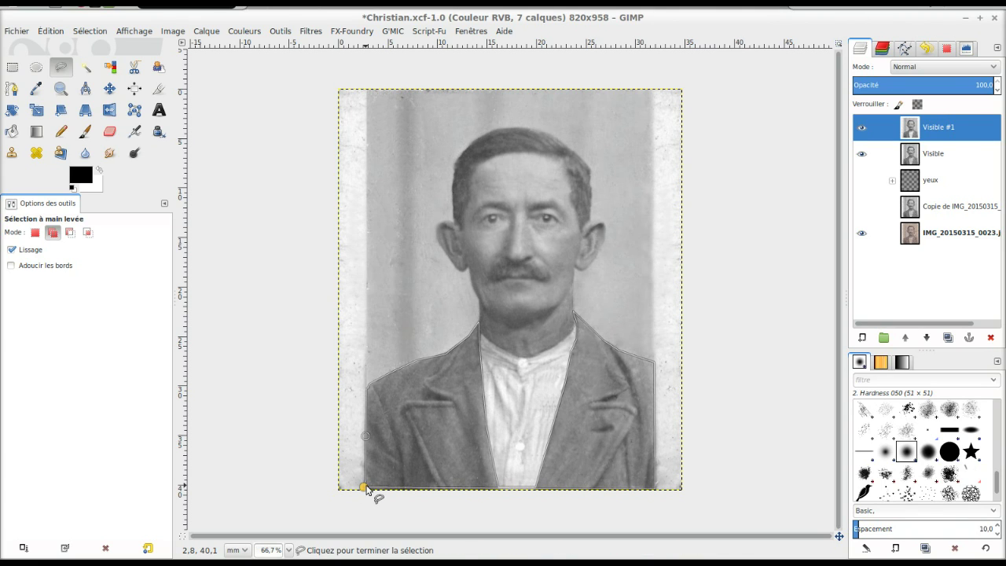
{"action": "left_click", "coordinate": [365, 487]}
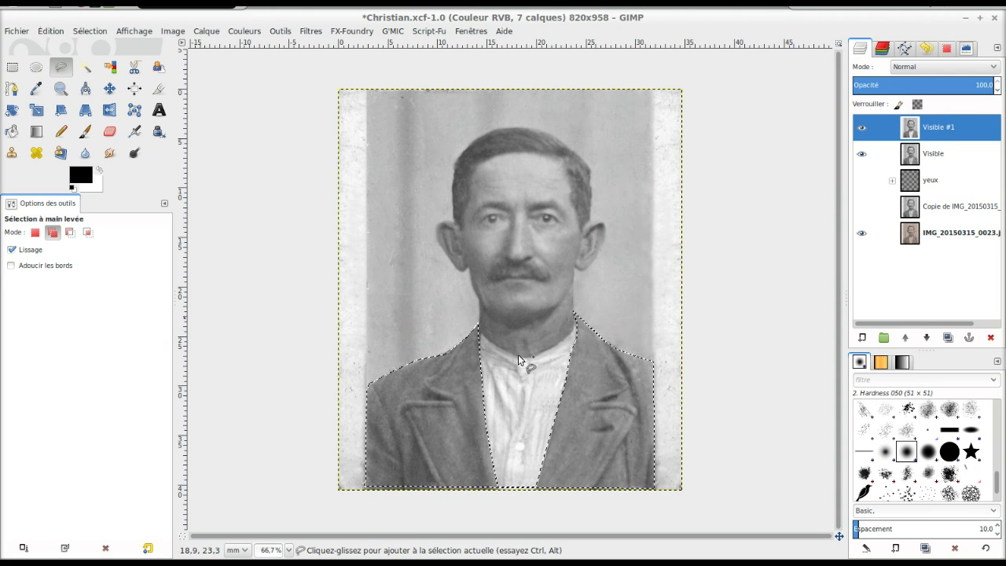
{"action": "left_click", "coordinate": [135, 152]}
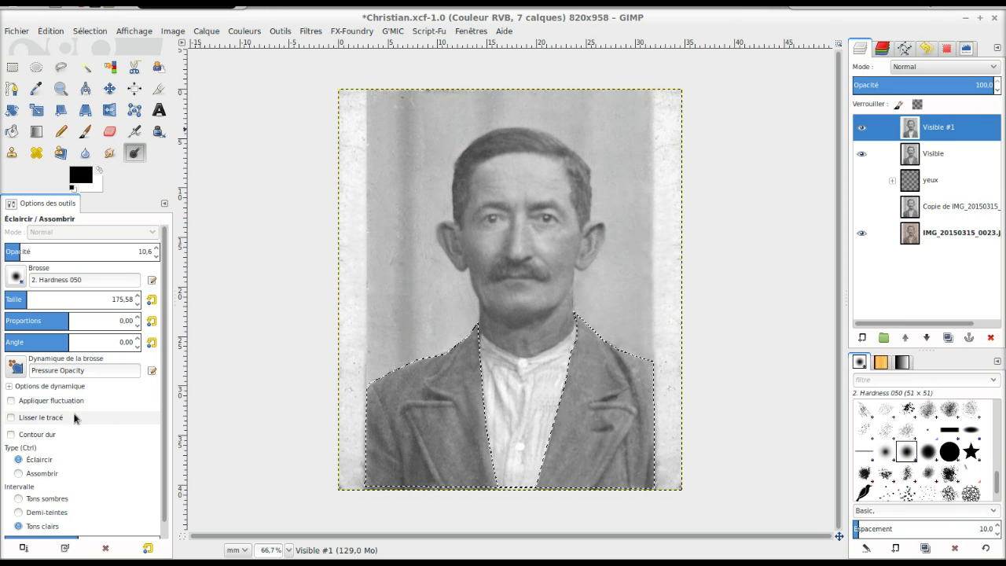
Step: Burn the left side of the jacket in Midtones with a brush of about 45
{"action": "left_click", "coordinate": [29, 474]}
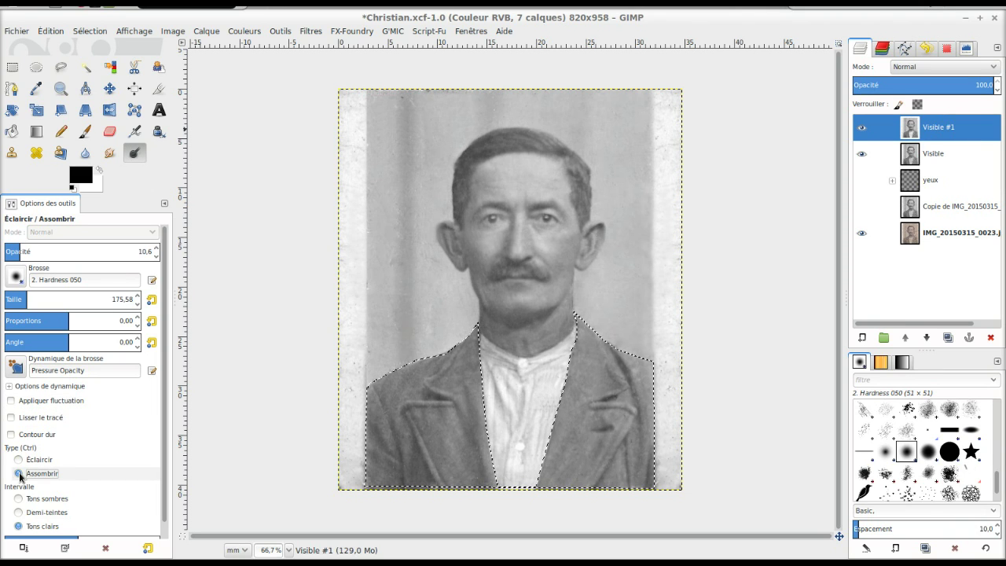
{"action": "left_click", "coordinate": [31, 512]}
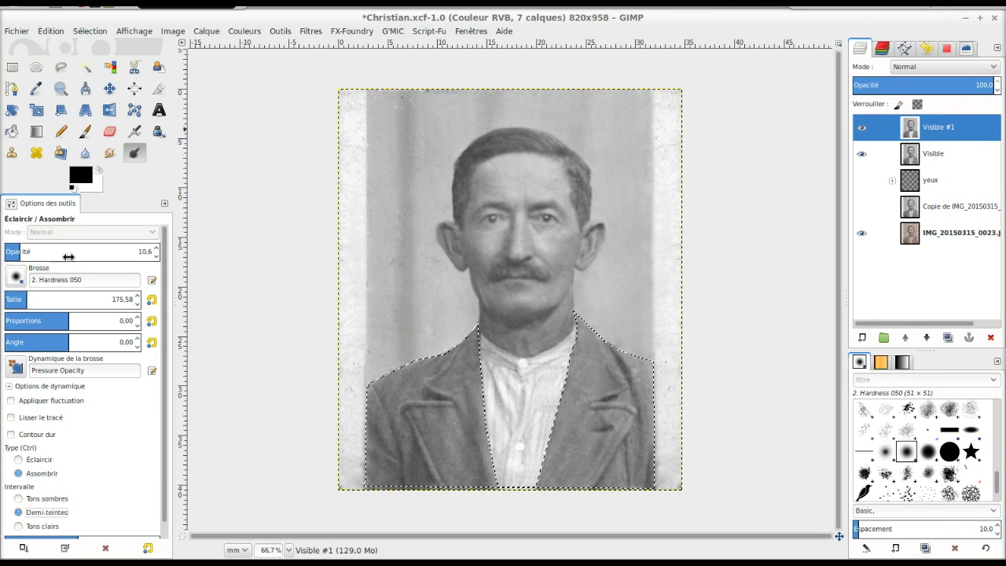
{"action": "left_click_drag", "start_coordinate": [17, 300], "coordinate": [10, 300]}
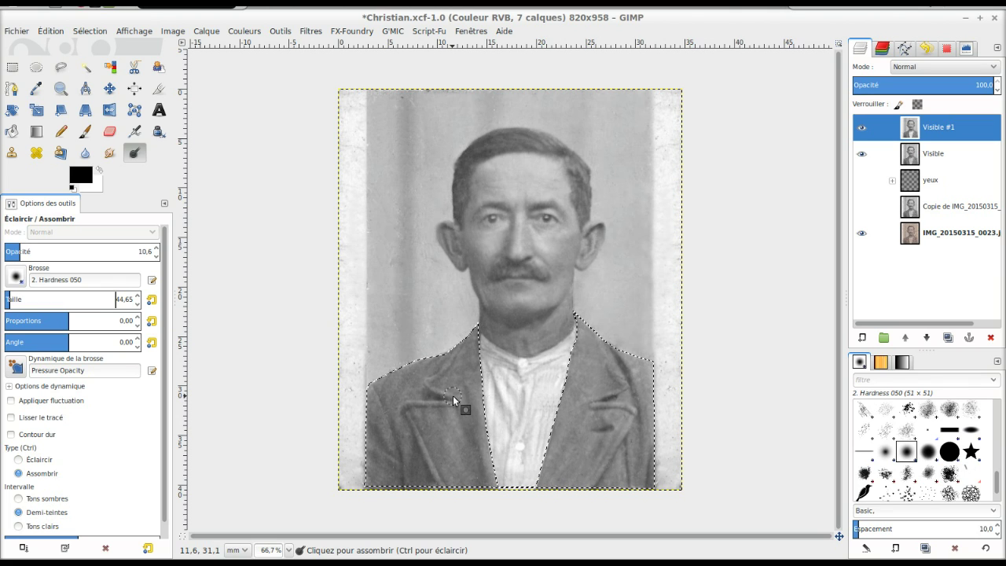
{"action": "left_click_drag", "start_coordinate": [431, 383], "coordinate": [429, 378]}
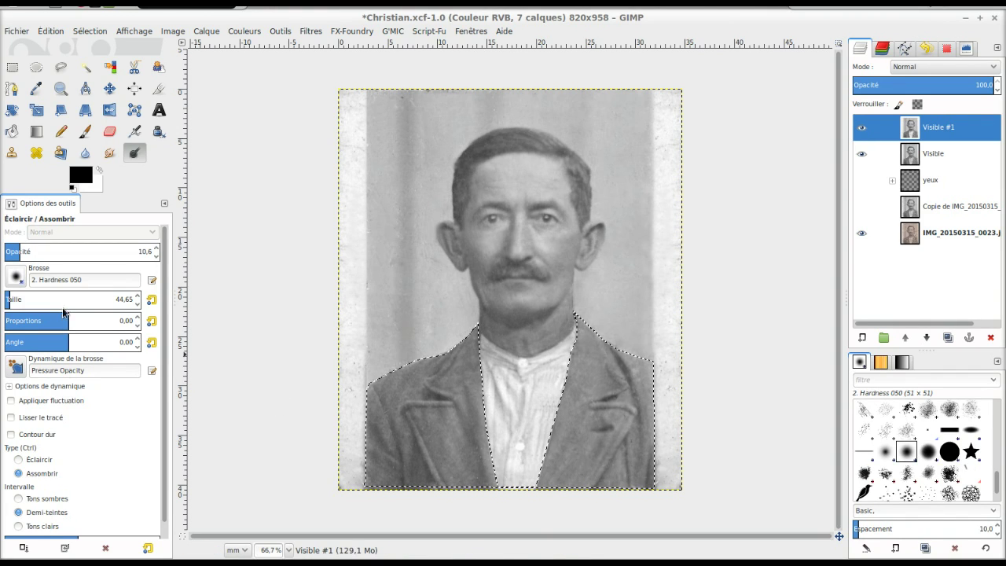
{"action": "left_click_drag", "start_coordinate": [62, 307], "coordinate": [6, 301]}
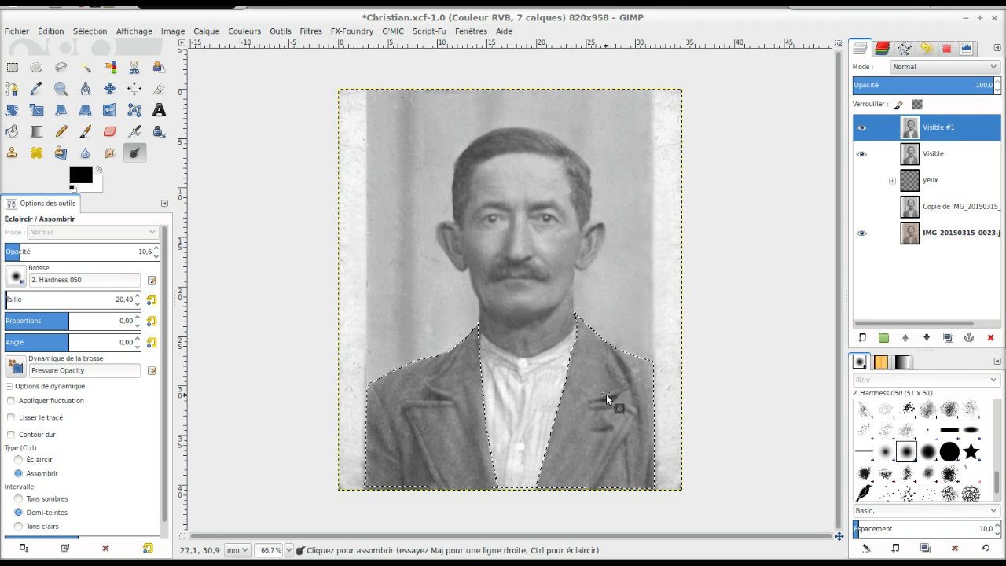
Step: Dodge the lower-left jacket, then set opacity to about 1.7 and brush size to about 88
{"action": "left_click", "coordinate": [19, 459]}
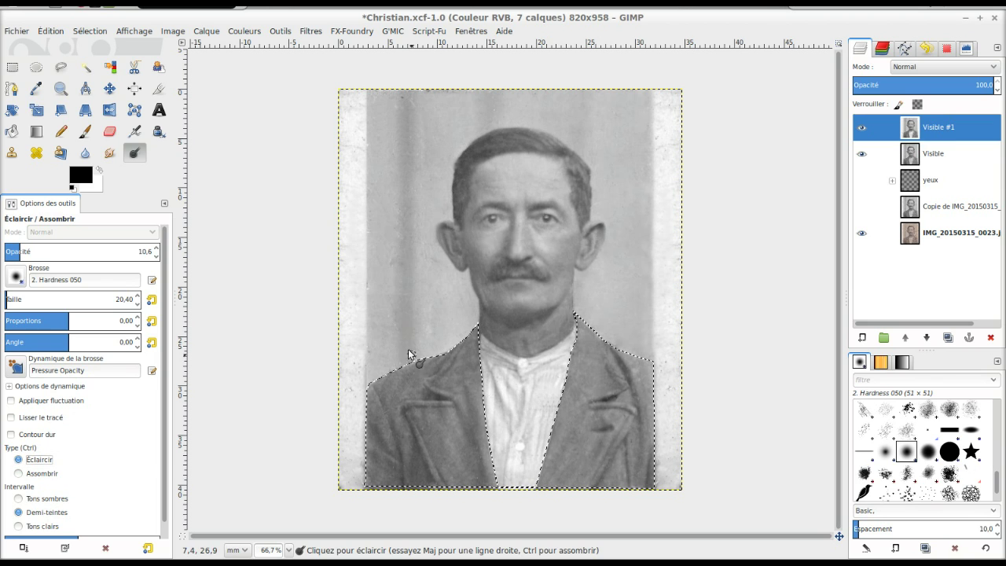
{"action": "left_click", "coordinate": [12, 297]}
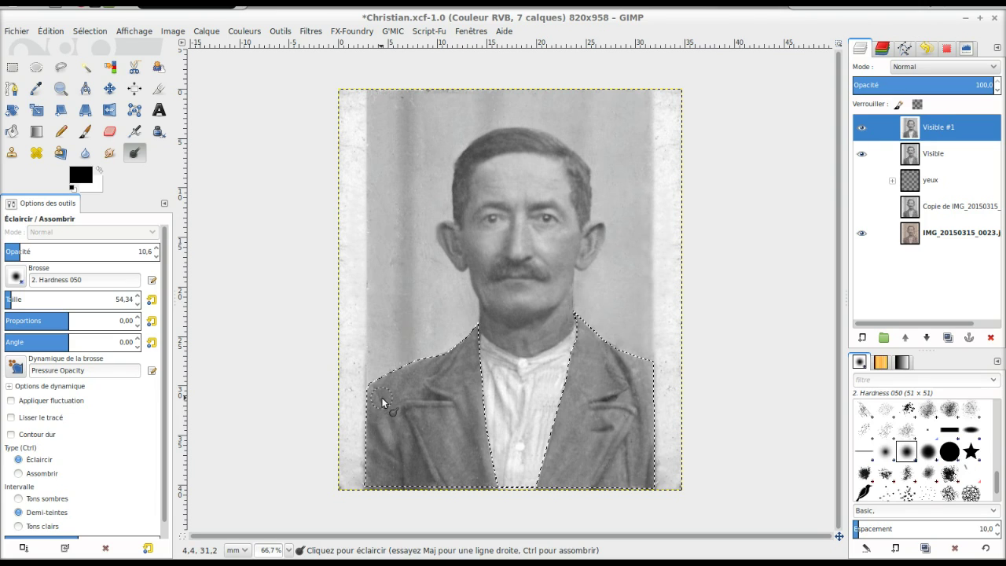
{"action": "left_click_drag", "start_coordinate": [381, 397], "coordinate": [391, 472]}
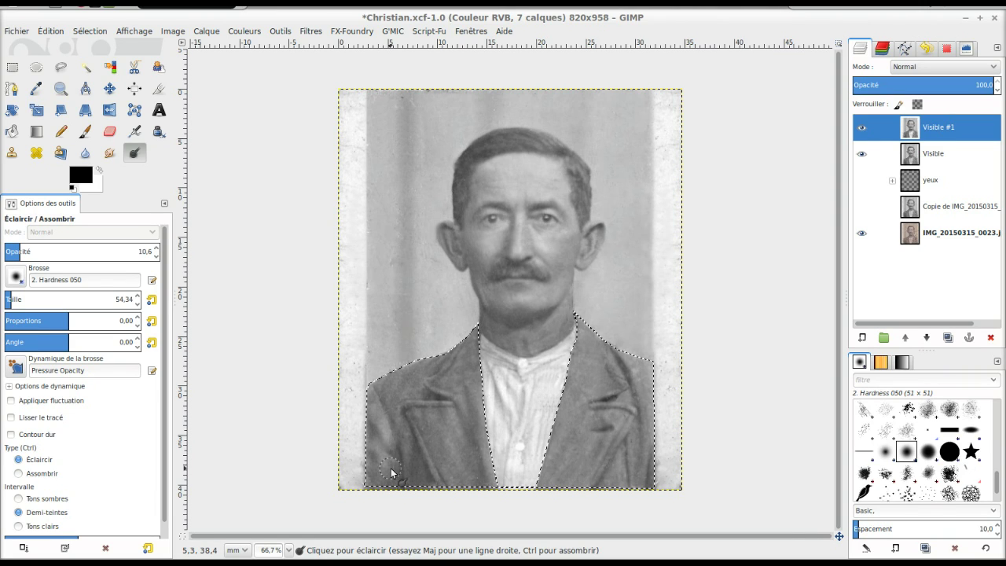
{"action": "key", "text": "ctrl"}
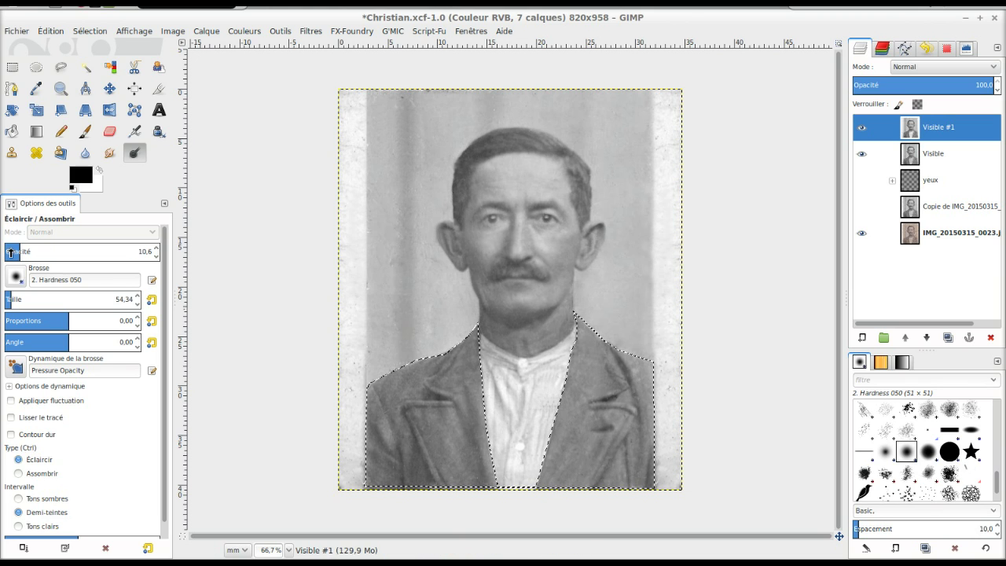
{"action": "left_click_drag", "start_coordinate": [11, 252], "coordinate": [7, 252]}
{"action": "left_click_drag", "start_coordinate": [11, 300], "coordinate": [17, 300]}
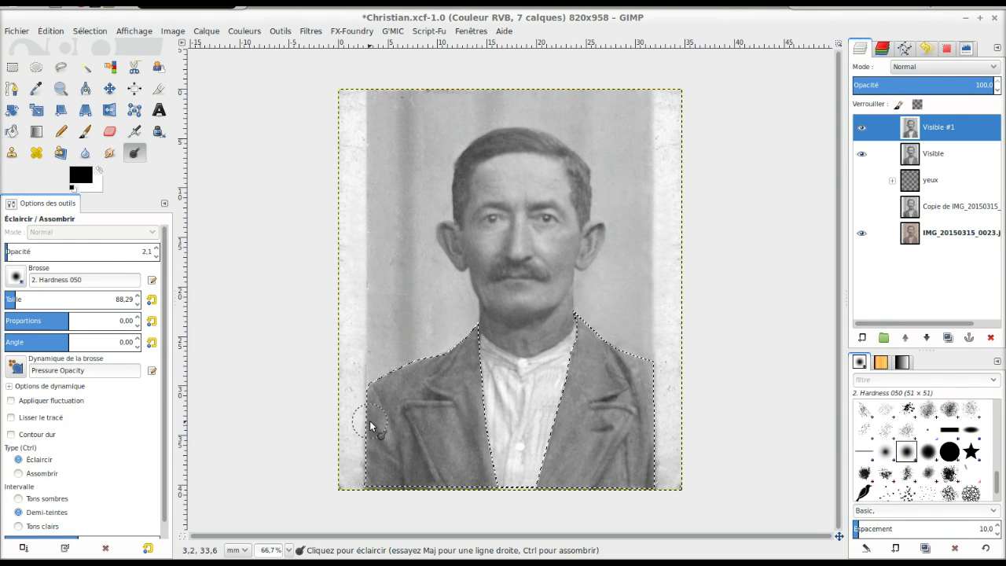
Step: Set the tool back to Burn and clear the jacket selection with Select None
{"action": "left_click", "coordinate": [31, 473]}
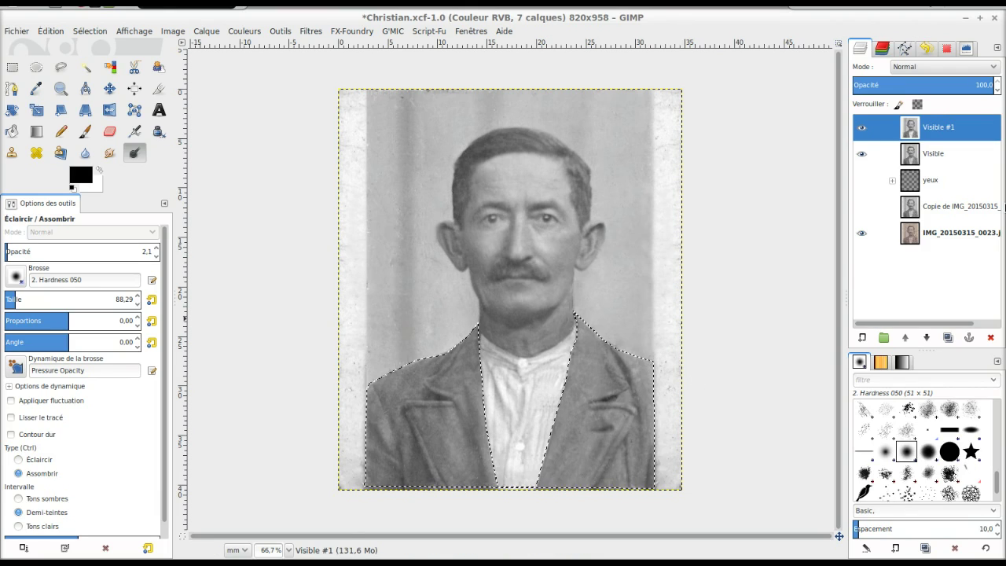
{"action": "left_click", "coordinate": [947, 48]}
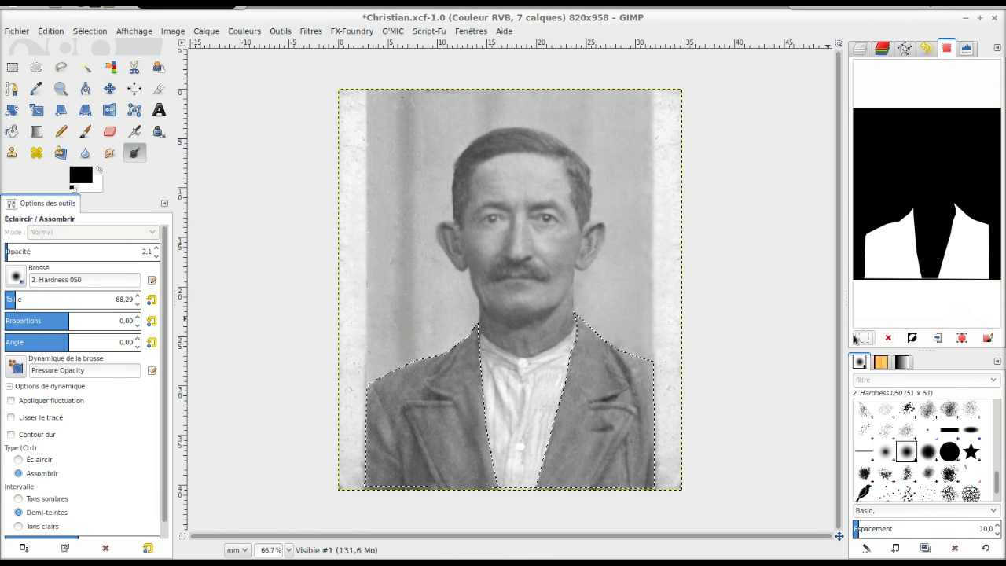
{"action": "left_click", "coordinate": [888, 338]}
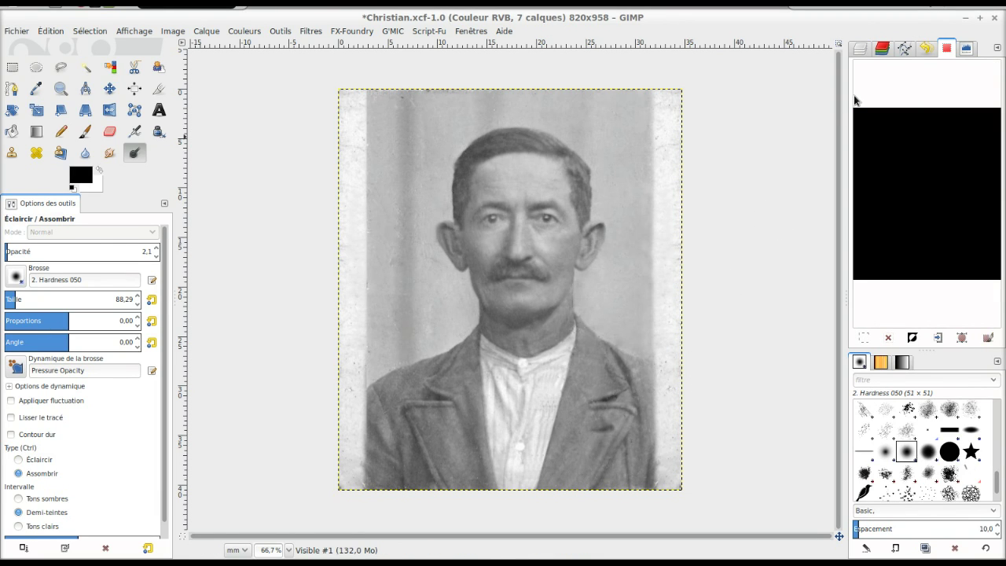
Step: Burn the lower ear in Midtones with a size-59 brush, then toggle Visible #1 to compare
{"action": "left_click", "coordinate": [861, 48]}
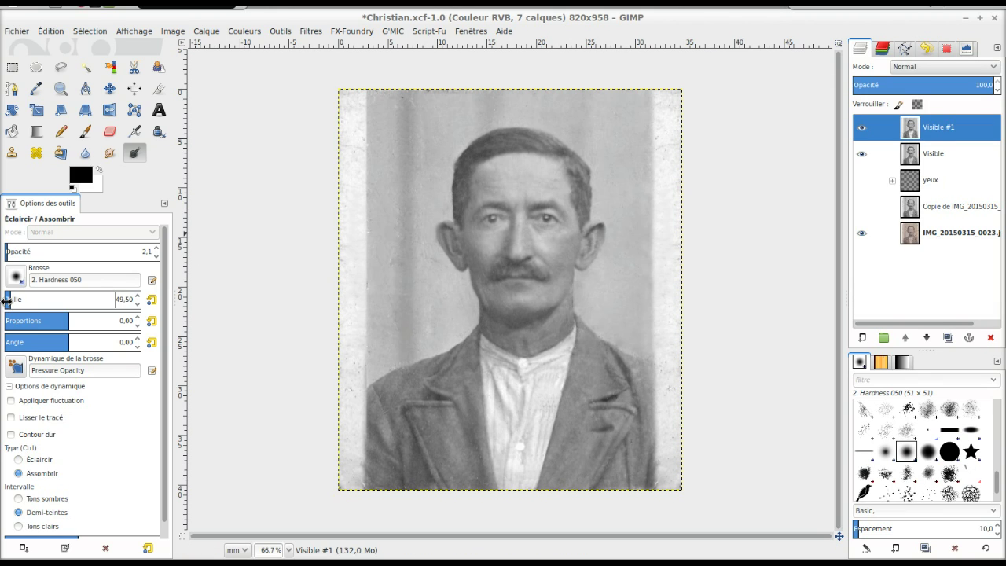
{"action": "left_click_drag", "start_coordinate": [10, 301], "coordinate": [5, 301]}
{"action": "left_click", "coordinate": [20, 499]}
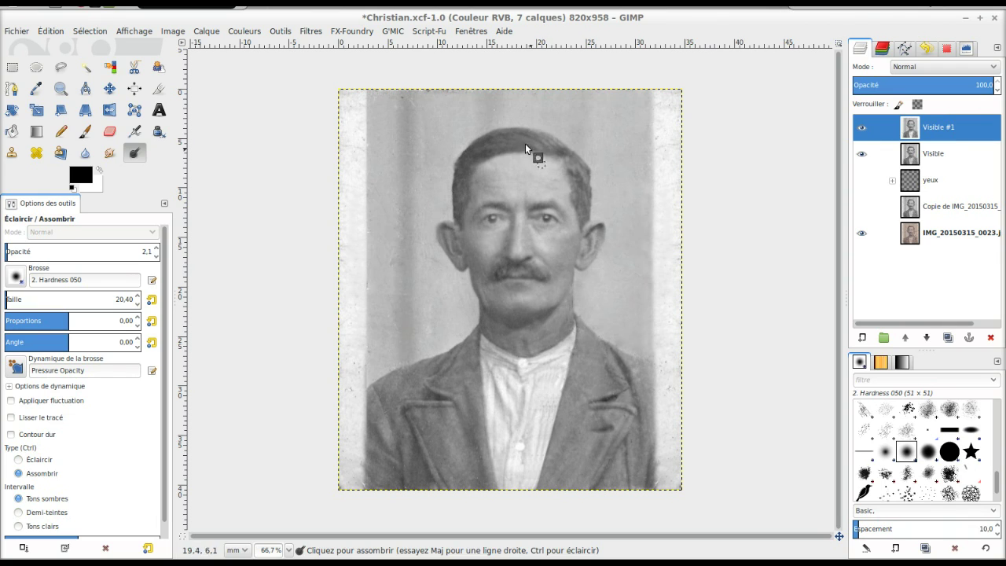
{"action": "left_click_drag", "start_coordinate": [9, 303], "coordinate": [44, 280]}
{"action": "left_click", "coordinate": [24, 513]}
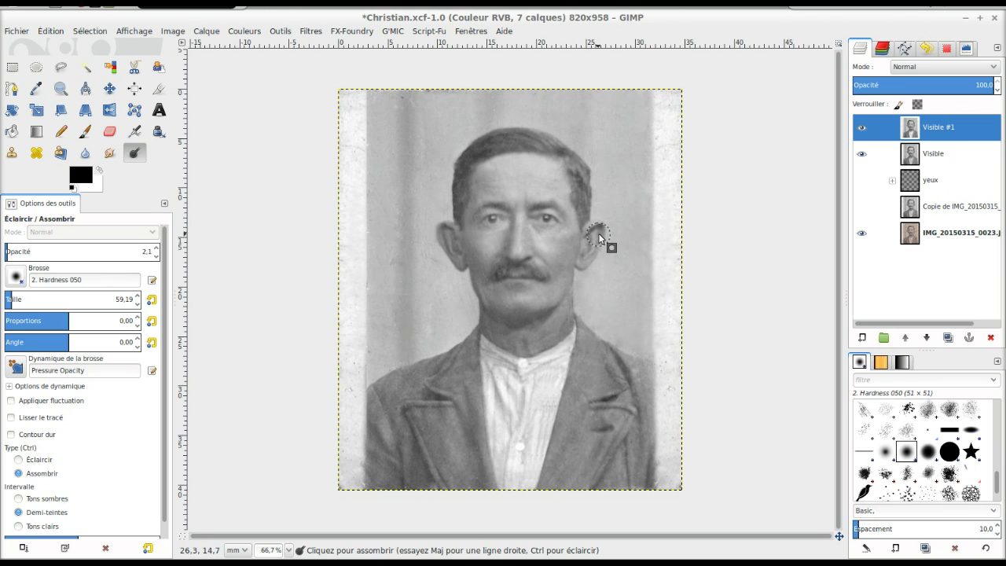
{"action": "left_click_drag", "start_coordinate": [599, 239], "coordinate": [595, 237]}
{"action": "left_click", "coordinate": [861, 130]}
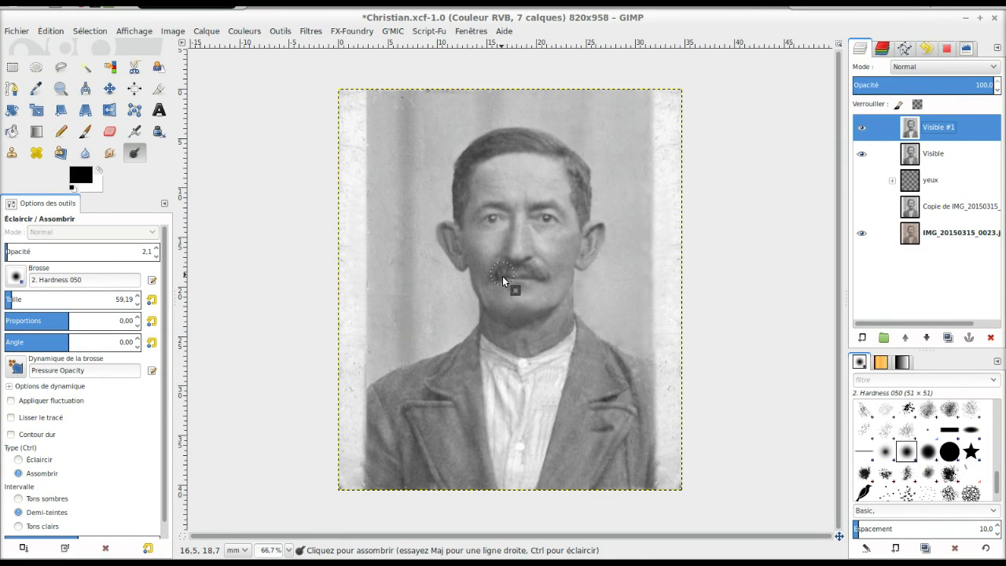
{"action": "left_click", "coordinate": [861, 130]}
Step: Switch to Dodge on Shadows beside the mustache and toggle Visible #1 to compare
{"action": "left_click", "coordinate": [18, 499]}
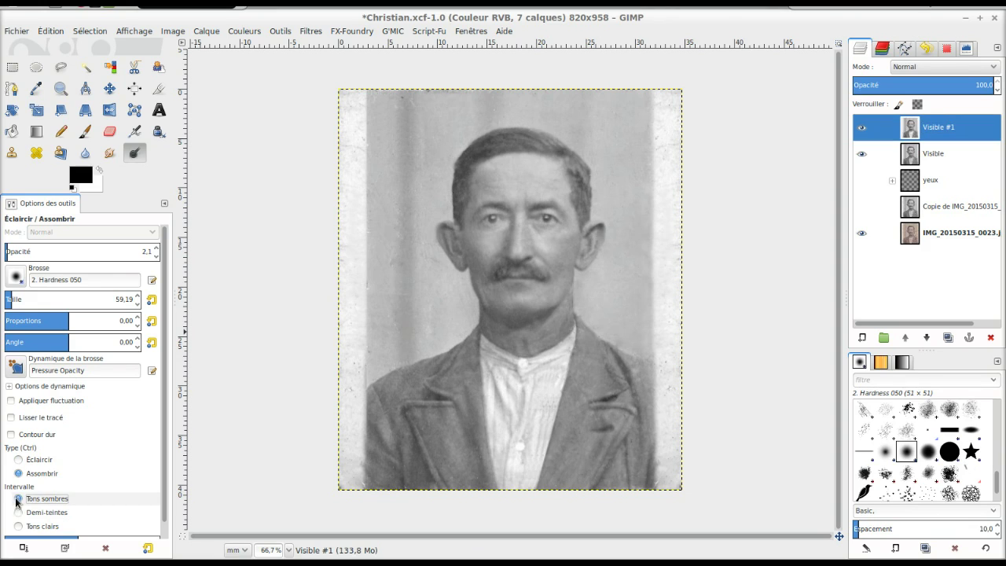
{"action": "left_click", "coordinate": [18, 459]}
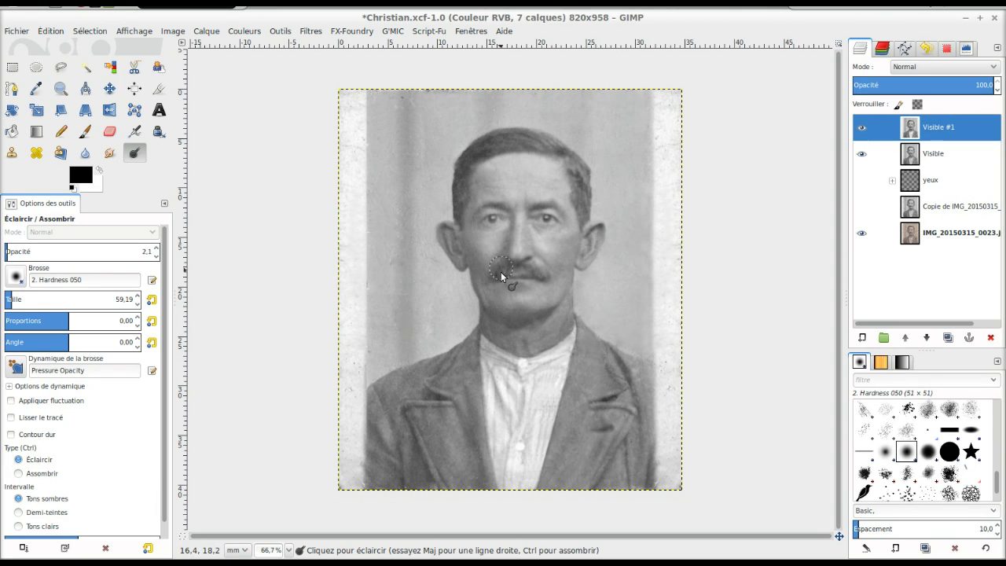
{"action": "left_click", "coordinate": [863, 129]}
{"action": "left_click", "coordinate": [862, 129]}
{"action": "left_click", "coordinate": [866, 134]}
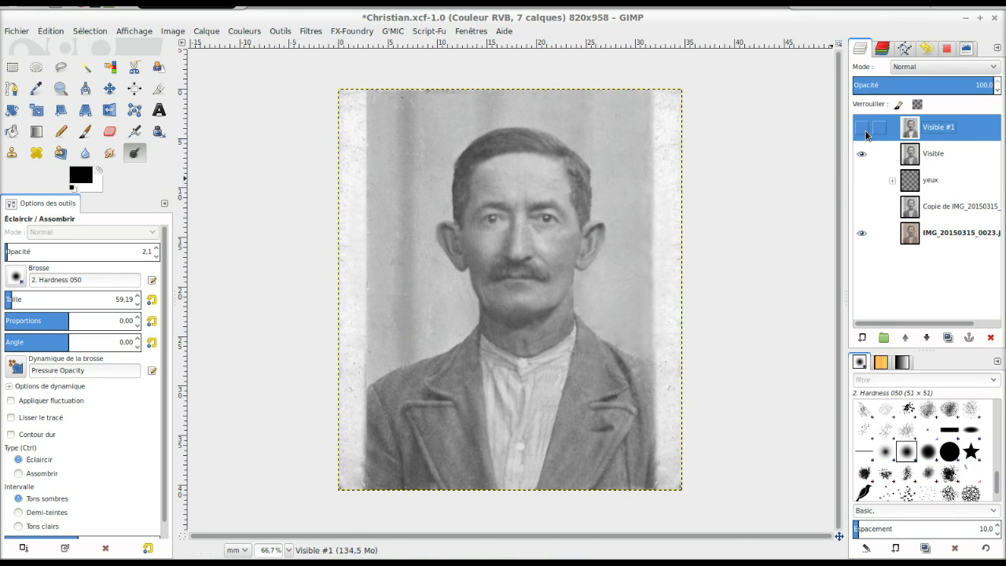
{"action": "left_click", "coordinate": [866, 133]}
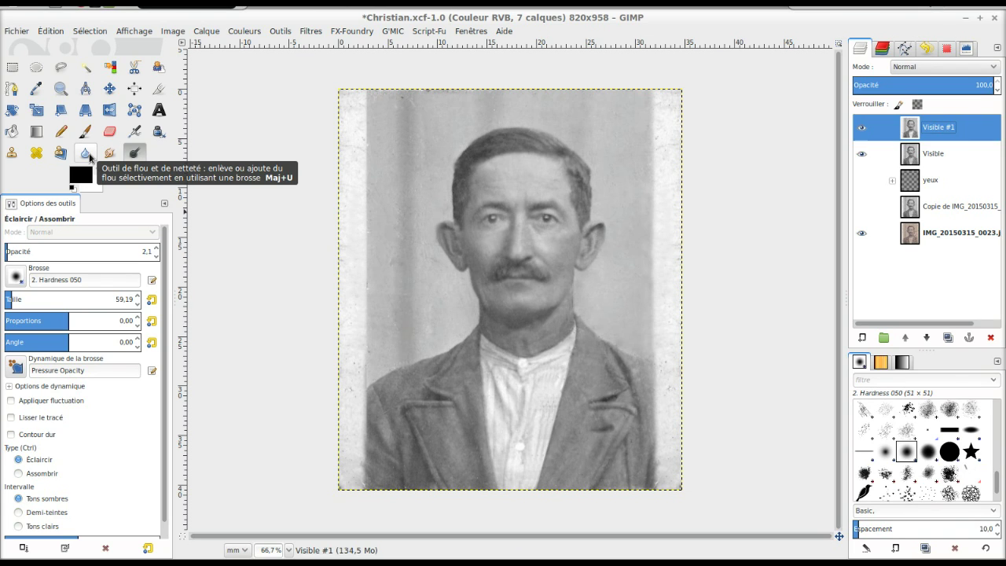
Step: Sharpen the man's left eye and the dark lapel mark with the Blur/Sharpen tool
{"action": "left_click", "coordinate": [88, 157]}
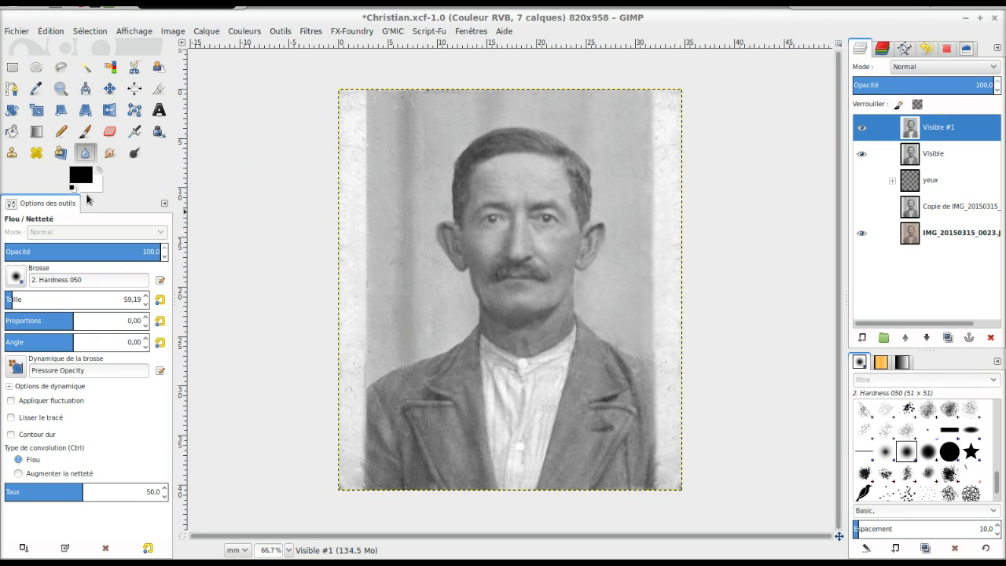
{"action": "left_click", "coordinate": [18, 474]}
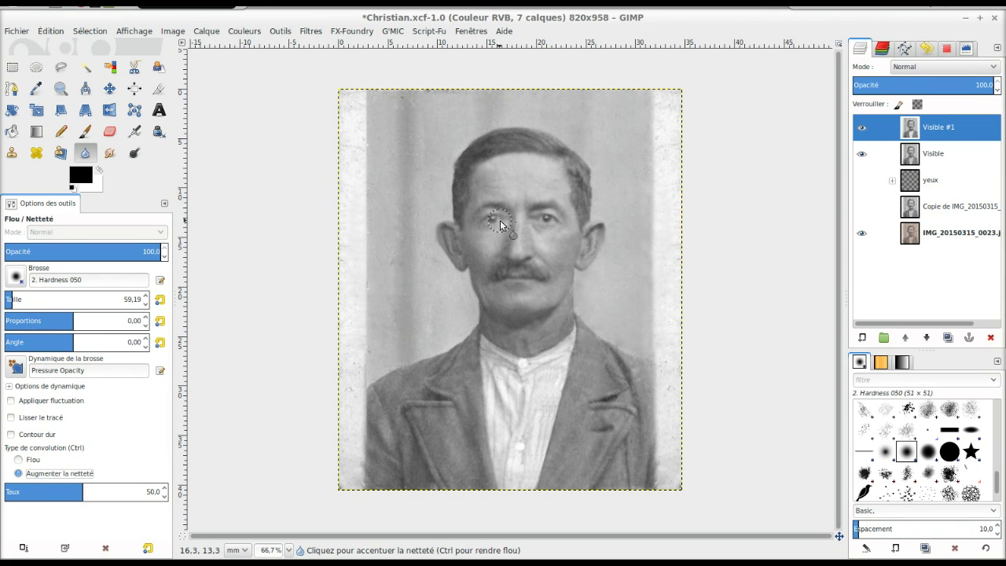
{"action": "mouse_move", "coordinate": [500, 224]}
{"action": "left_mouse_down"}
{"action": "mouse_move", "coordinate": [488, 228]}
{"action": "mouse_move", "coordinate": [551, 224]}
{"action": "mouse_move", "coordinate": [449, 227]}
{"action": "mouse_move", "coordinate": [461, 236]}
{"action": "left_mouse_up"}
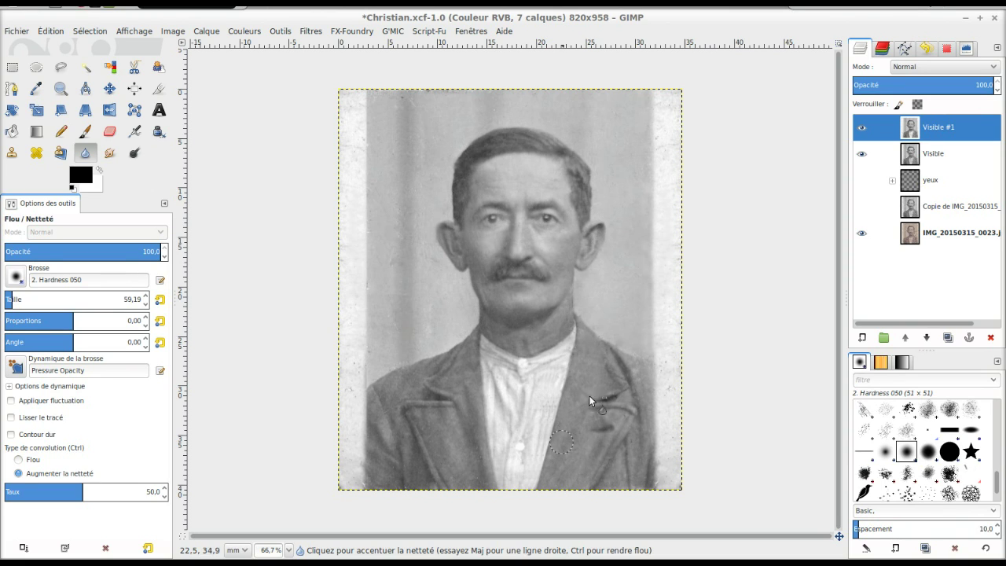
{"action": "left_click_drag", "start_coordinate": [590, 401], "coordinate": [604, 410]}
Step: Zoom out and toggle Visible #1 to compare the portrait before and after sharpening
{"action": "key", "text": "minus"}
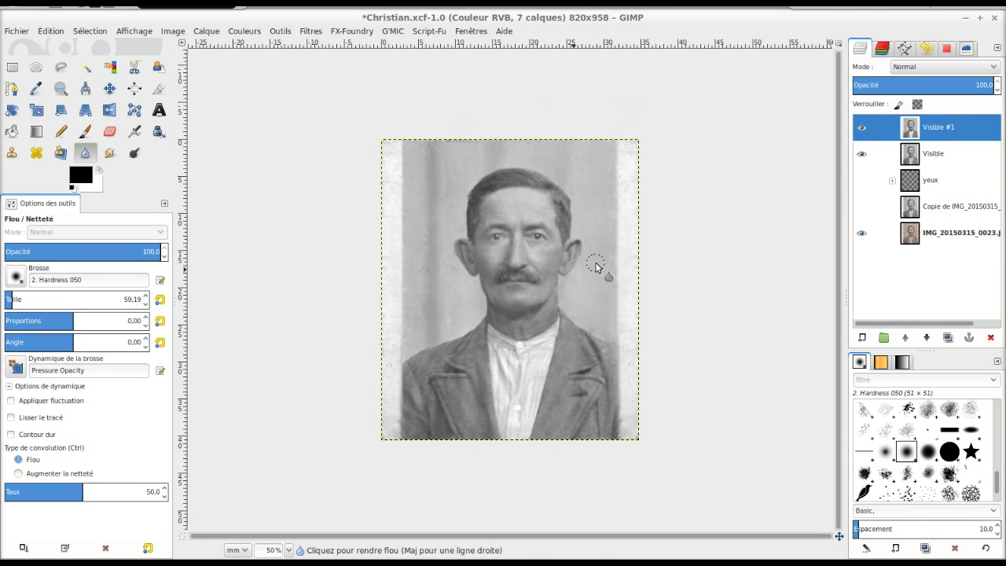
{"action": "left_click", "coordinate": [861, 128]}
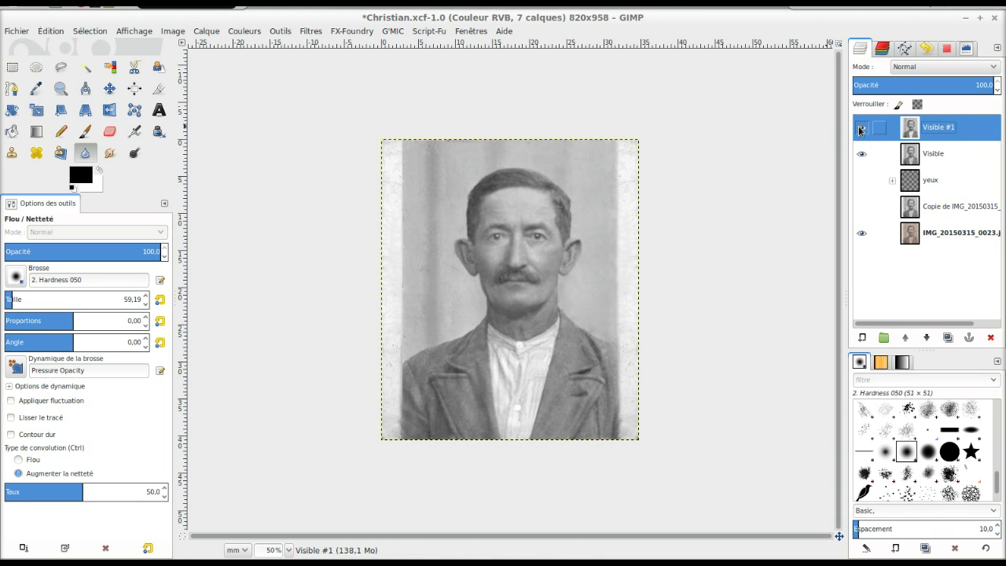
{"action": "left_click", "coordinate": [861, 128]}
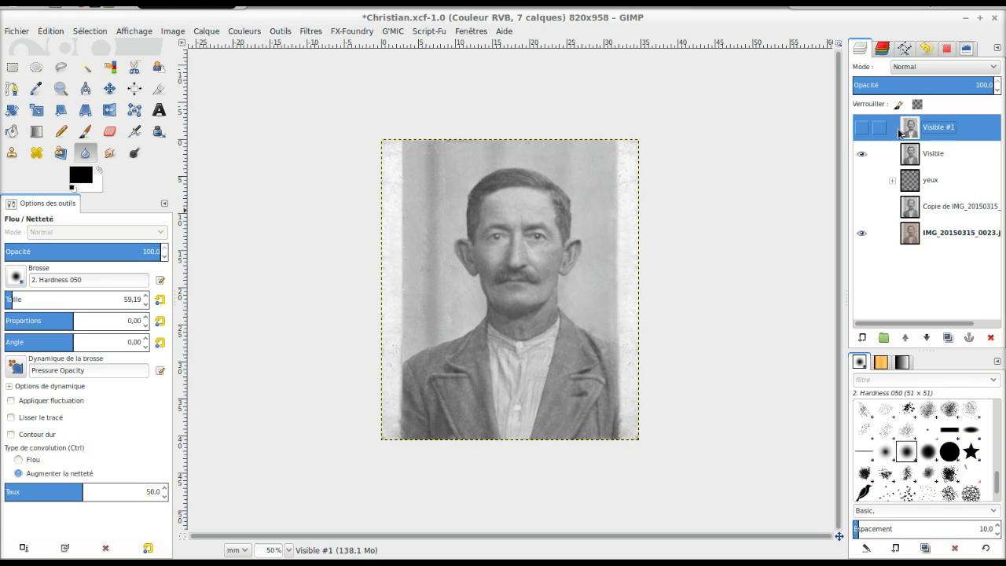
{"action": "left_click", "coordinate": [862, 129]}
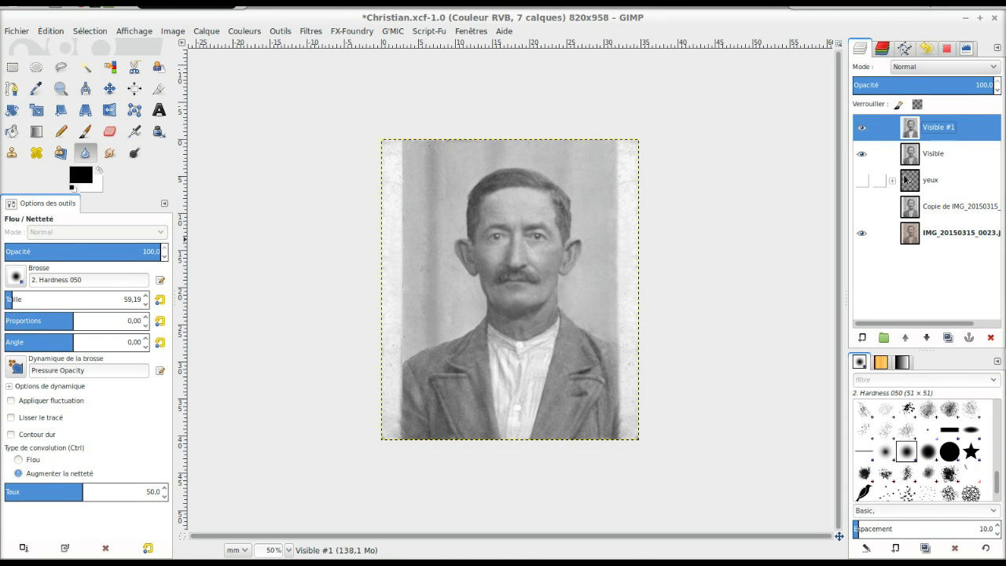
Step: Reactivate Dodge/Burn and toggle Visible #1 twice to check the shirt retouch
{"action": "key", "text": "1"}
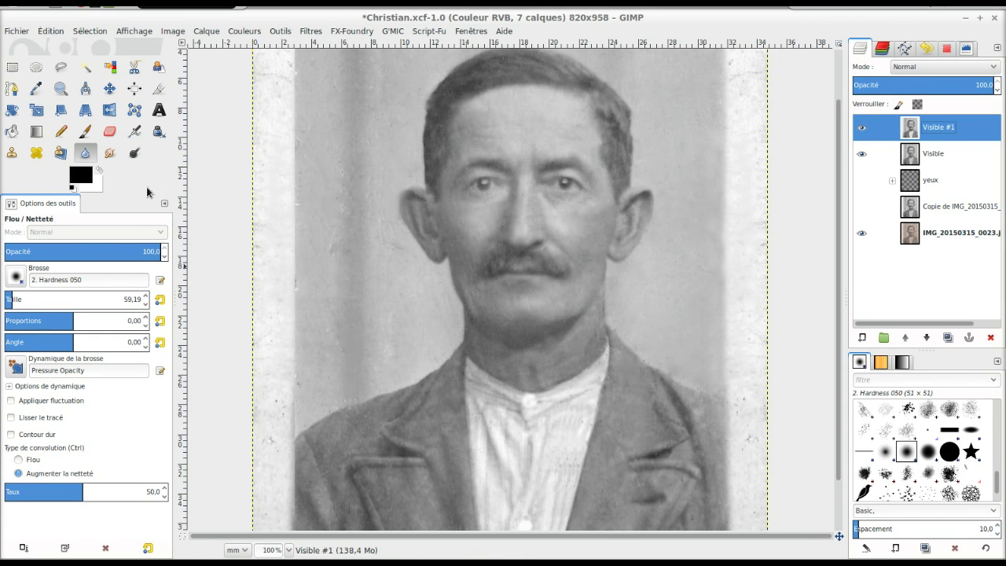
{"action": "left_click", "coordinate": [134, 152]}
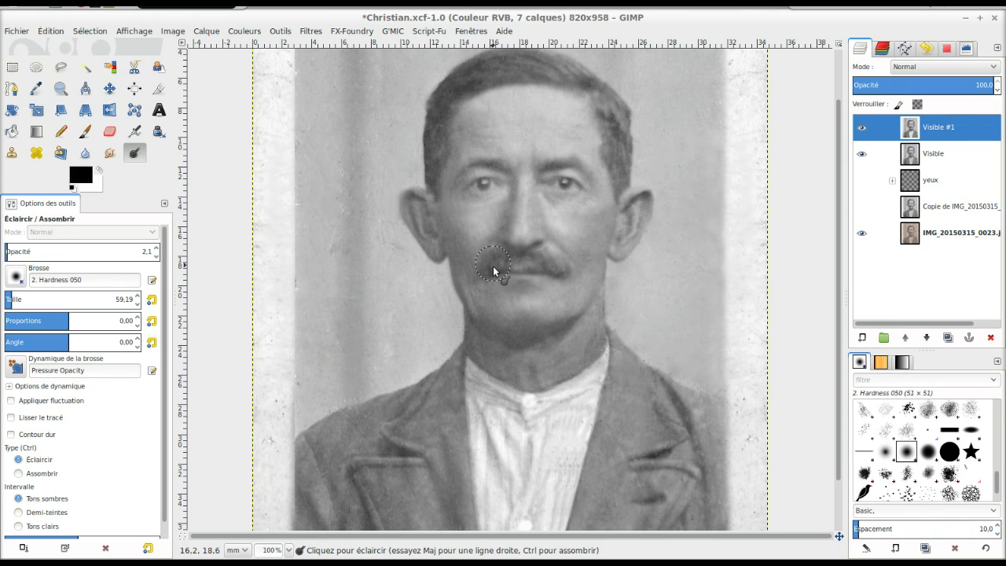
{"action": "scroll", "coordinate": [529, 342], "scroll_direction": "down", "scroll_amount": 2}
{"action": "scroll", "coordinate": [534, 334], "scroll_direction": "down", "scroll_amount": 1}
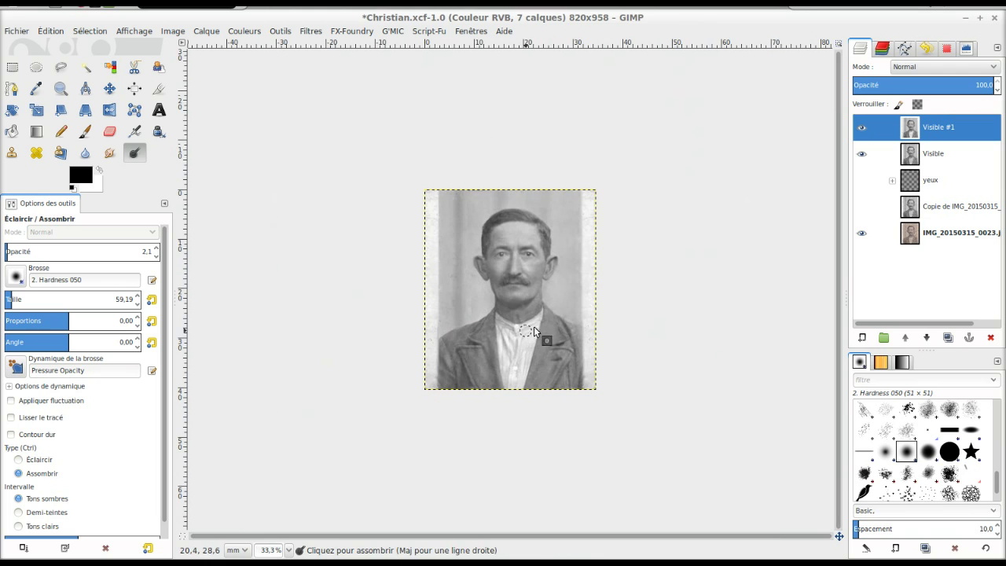
{"action": "left_click", "coordinate": [861, 129]}
{"action": "left_click", "coordinate": [862, 131]}
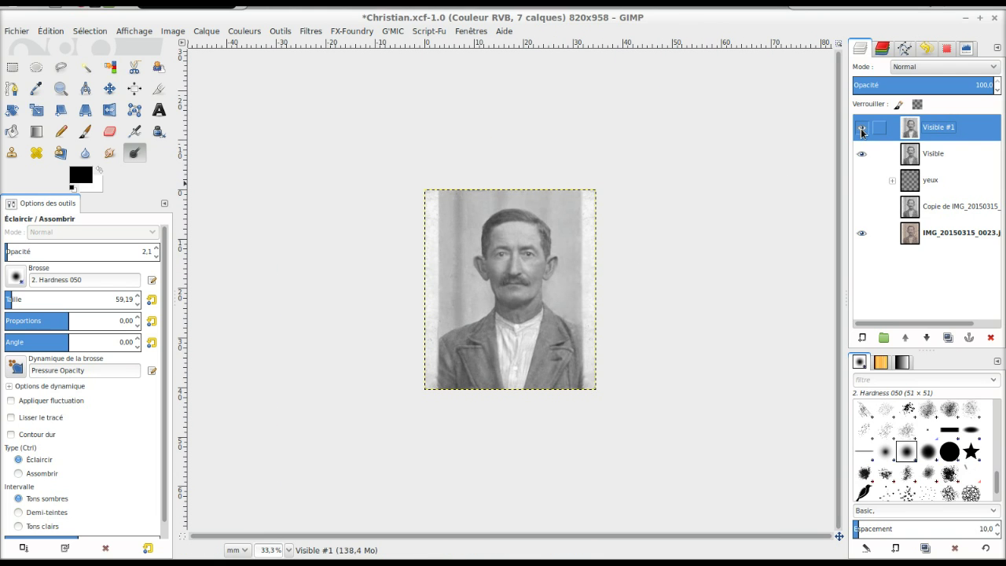
{"action": "left_click", "coordinate": [862, 130]}
{"action": "left_click", "coordinate": [862, 131]}
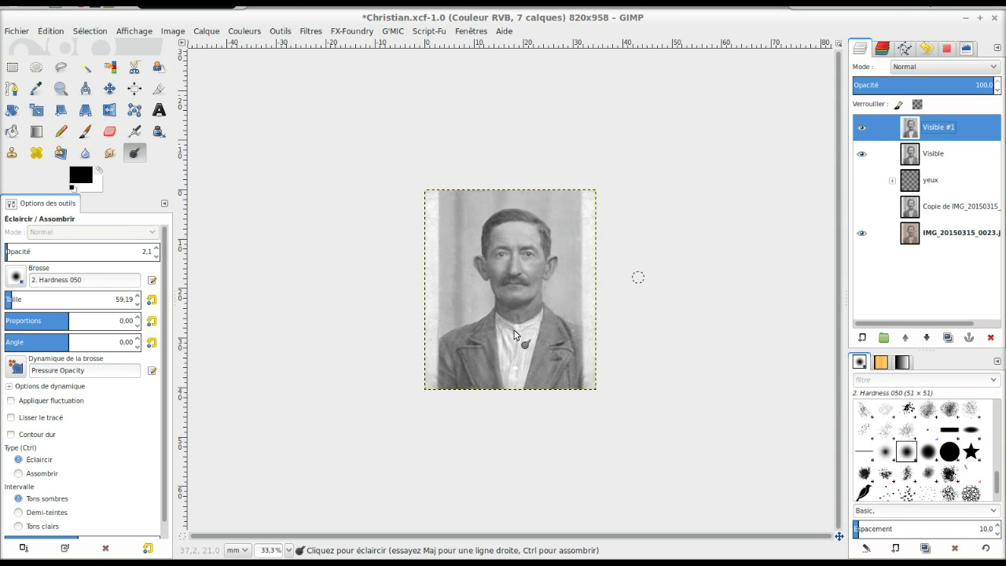
{"action": "key", "text": "plus"}
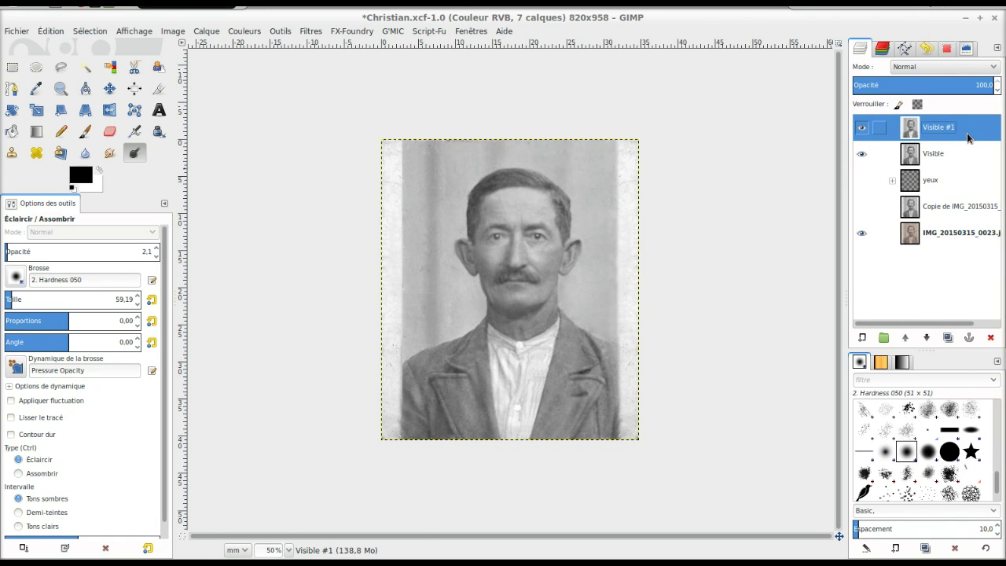
Step: Create a new layer from visible and hide the Visible #1 and Visible layers
{"action": "right_click", "coordinate": [968, 133]}
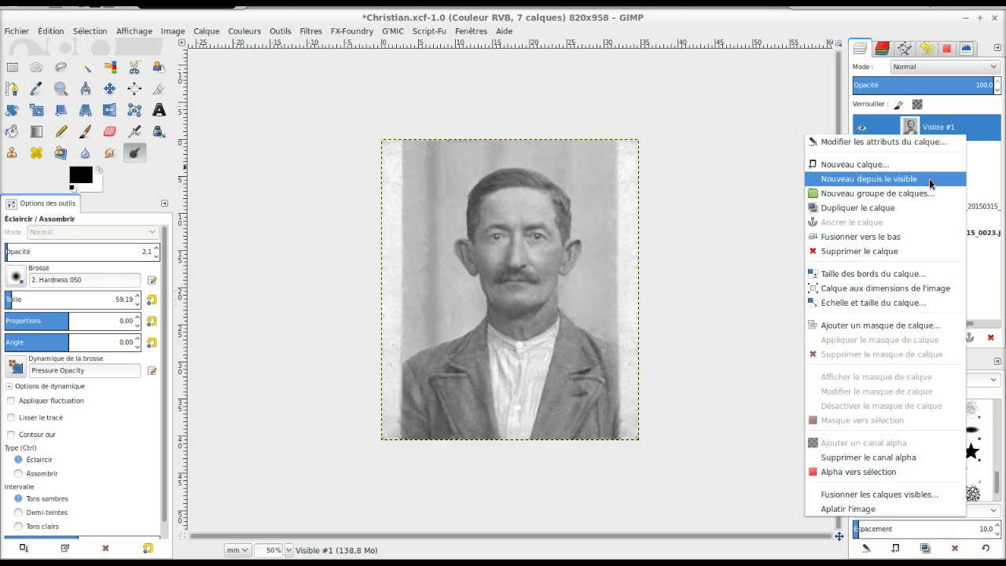
{"action": "left_click", "coordinate": [868, 180]}
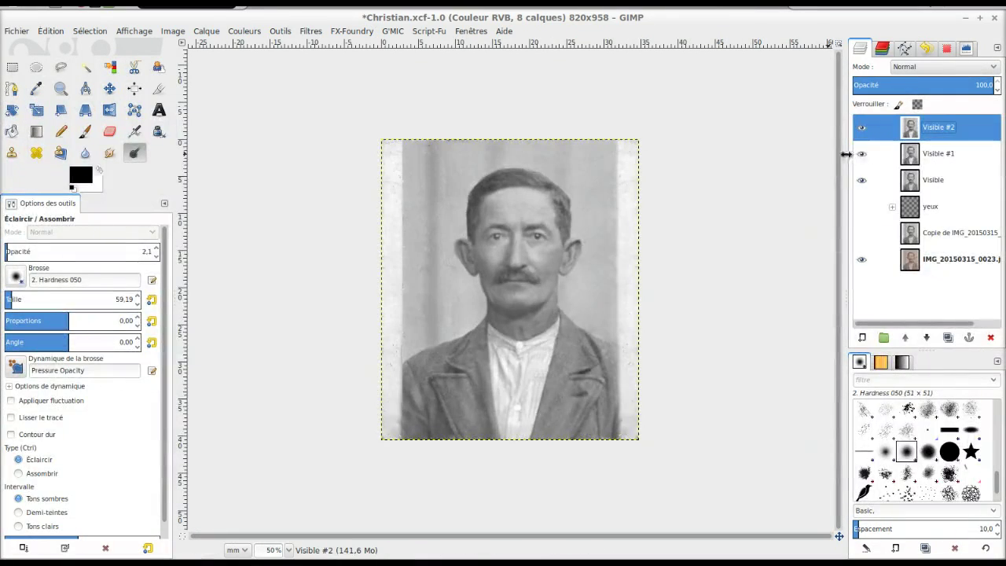
{"action": "left_click", "coordinate": [862, 153]}
{"action": "left_click", "coordinate": [863, 179]}
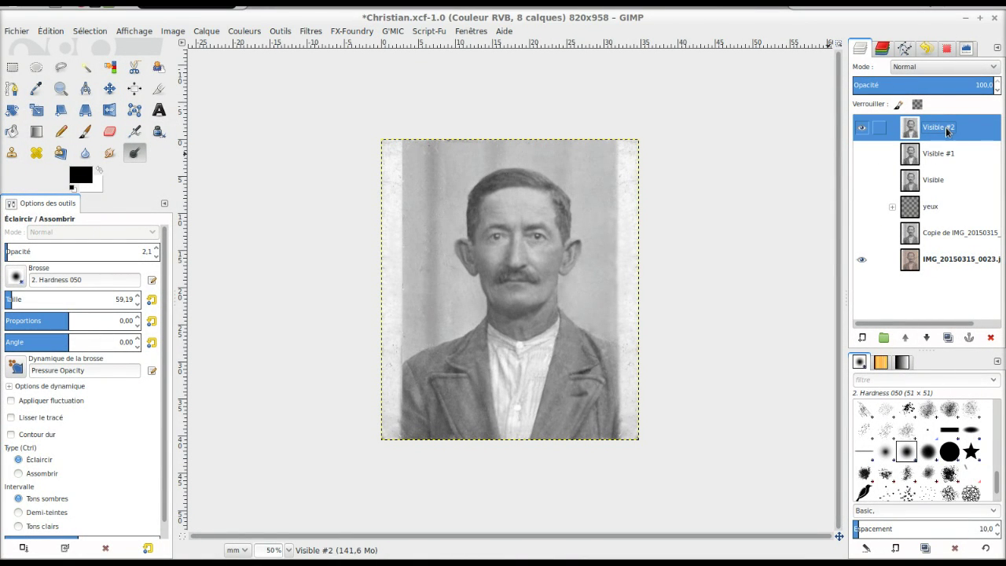
Step: Colorize the new layer with hue 48, saturation 30 and lightness -4
{"action": "left_click", "coordinate": [242, 32]}
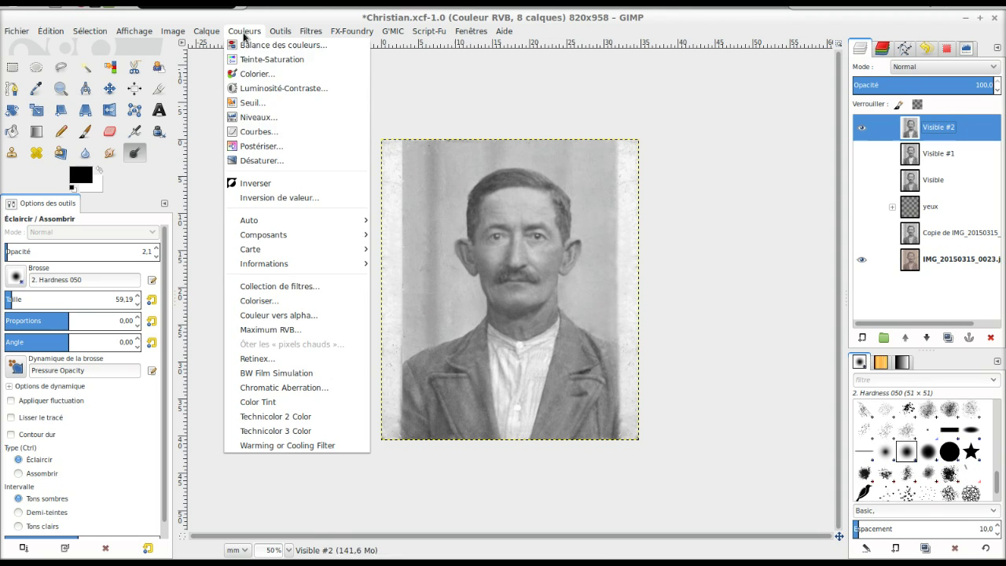
{"action": "left_click", "coordinate": [252, 73]}
{"action": "left_click_drag", "start_coordinate": [180, 182], "coordinate": [129, 183]}
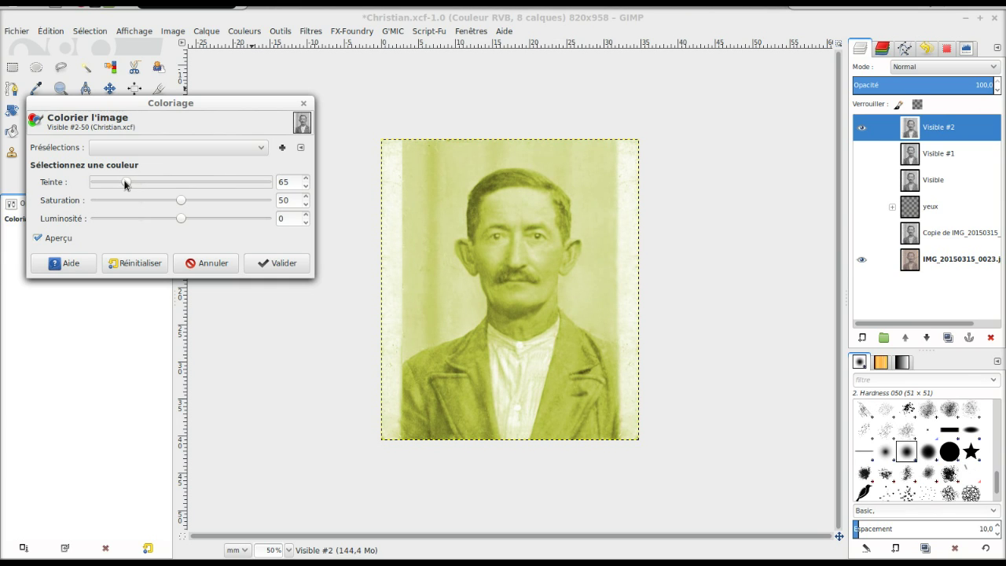
{"action": "left_click_drag", "start_coordinate": [179, 202], "coordinate": [145, 200]}
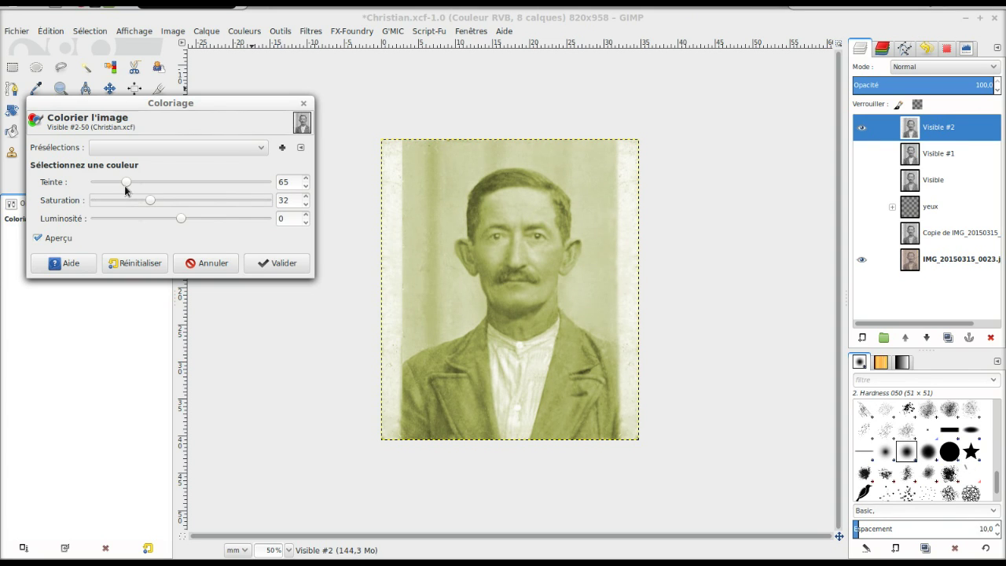
{"action": "left_click_drag", "start_coordinate": [126, 182], "coordinate": [123, 183]}
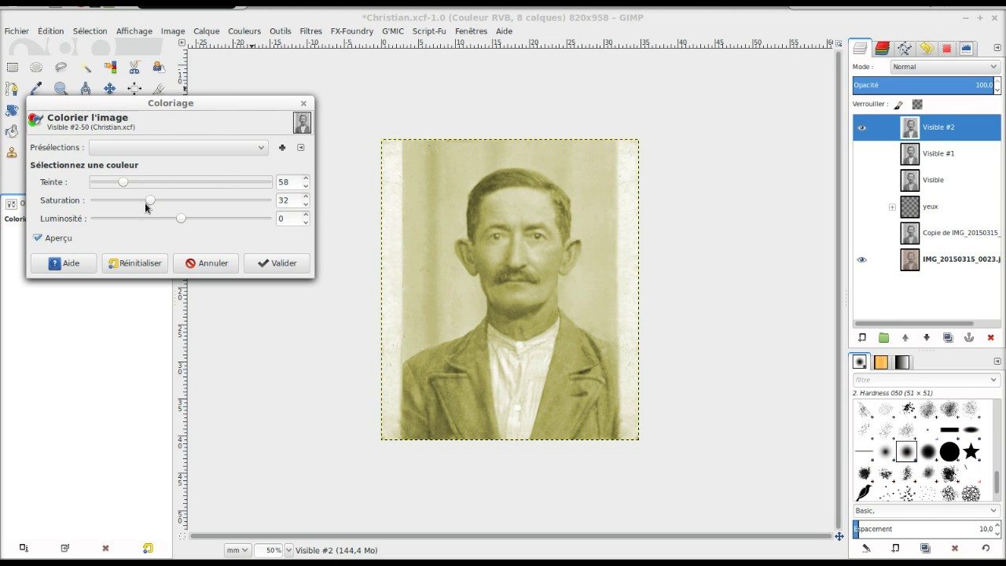
{"action": "left_click_drag", "start_coordinate": [146, 206], "coordinate": [142, 202]}
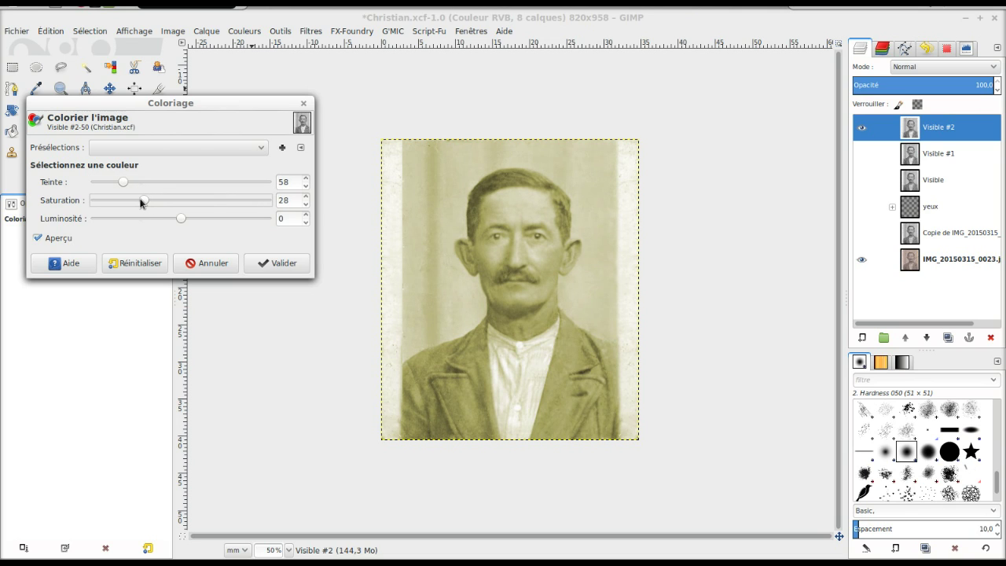
{"action": "left_click_drag", "start_coordinate": [123, 182], "coordinate": [119, 183]}
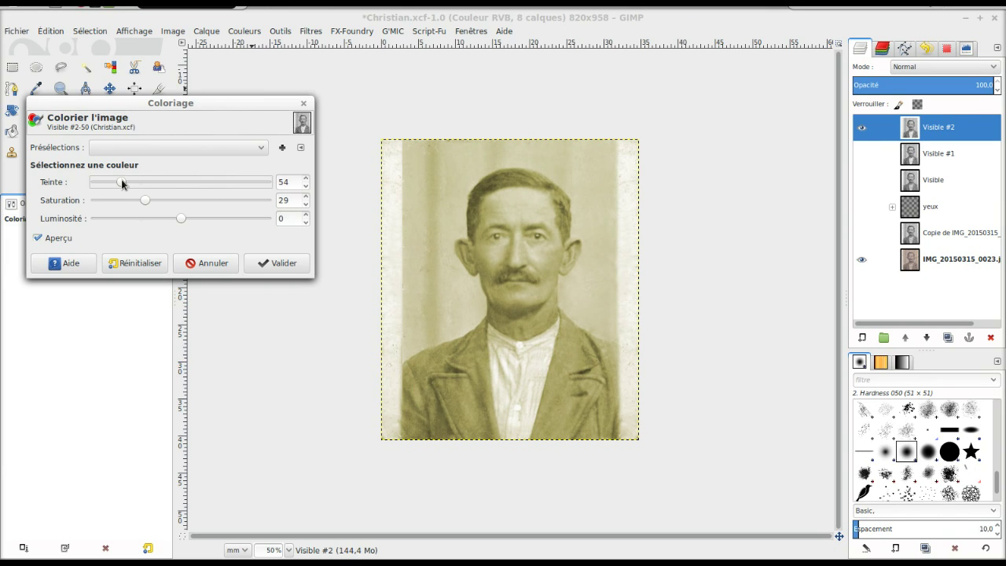
{"action": "left_click_drag", "start_coordinate": [144, 202], "coordinate": [179, 224]}
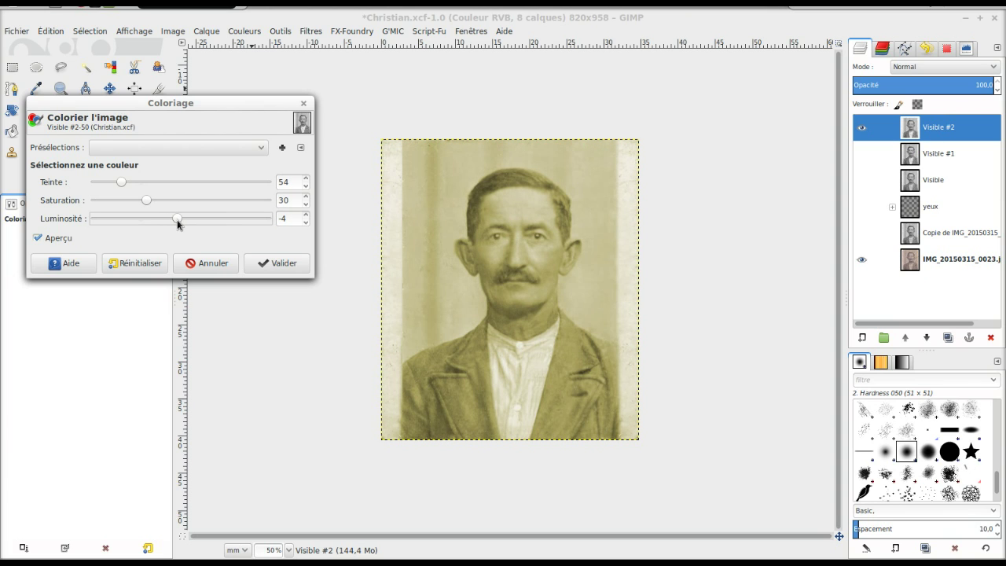
{"action": "left_click_drag", "start_coordinate": [122, 185], "coordinate": [119, 185]}
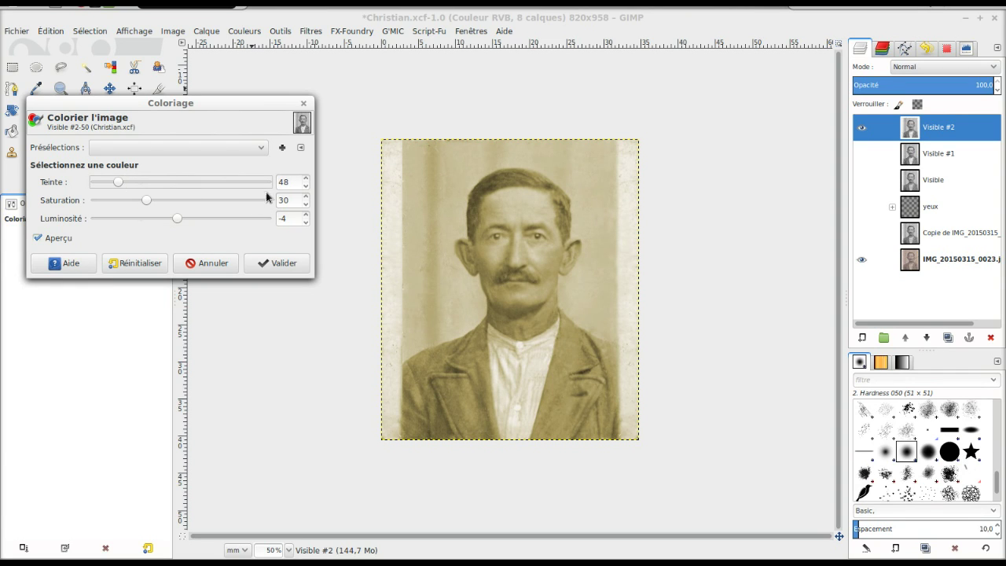
{"action": "left_click", "coordinate": [282, 264]}
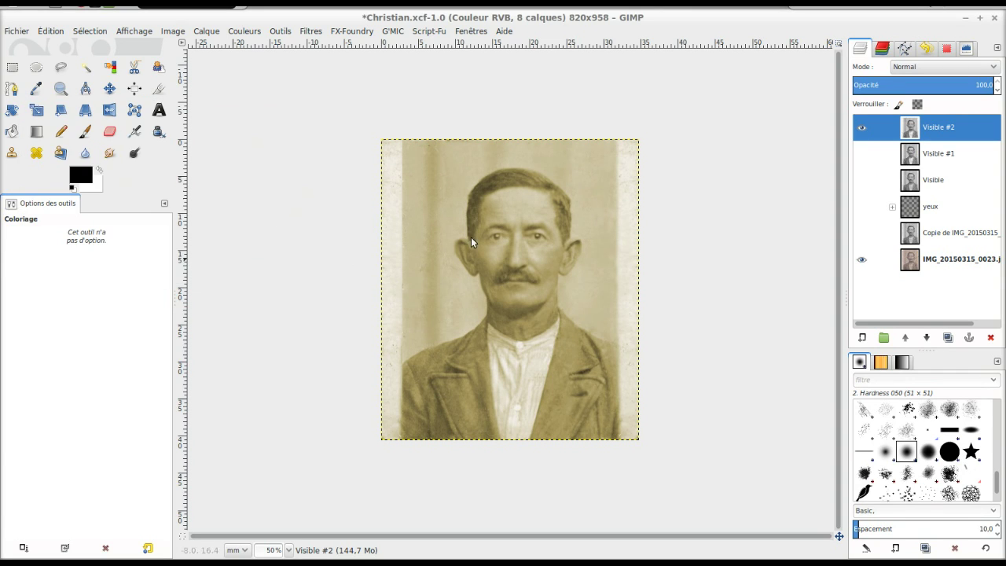
Step: Compare the sepia layer, zoom to 33.3%, then hide Visible #2 and show Visible #1
{"action": "left_click", "coordinate": [860, 132]}
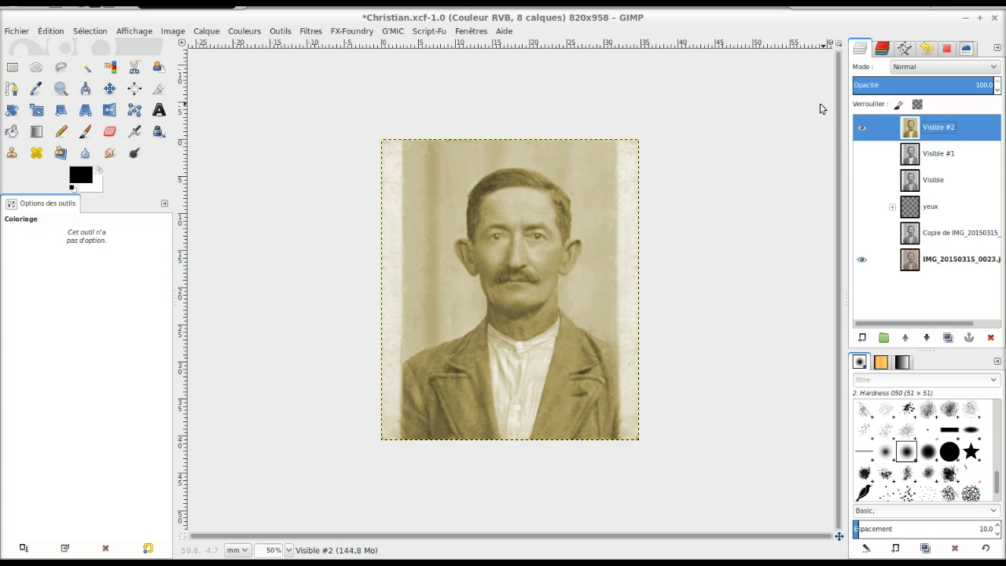
{"action": "key", "text": "minus"}
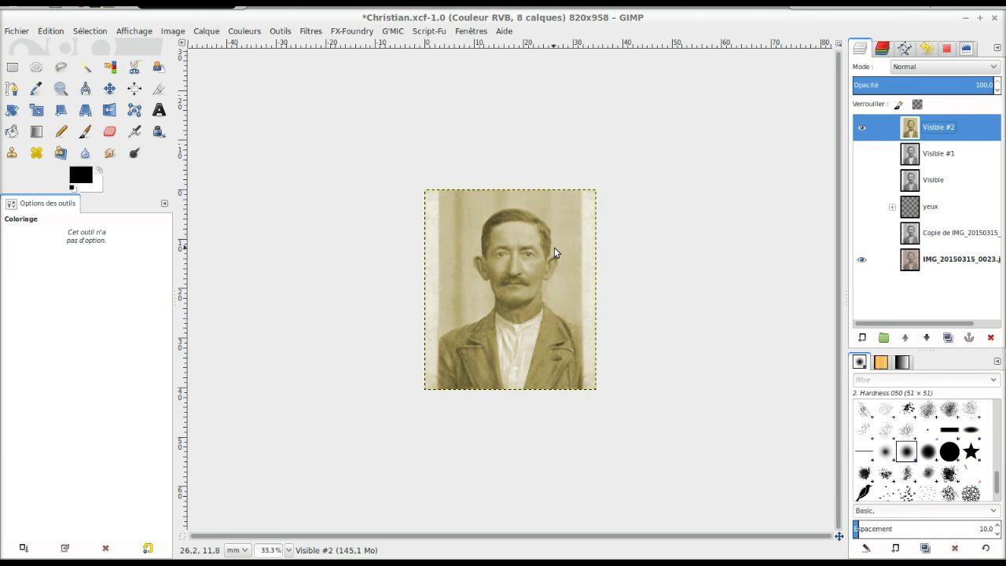
{"action": "left_click", "coordinate": [862, 127]}
{"action": "left_click", "coordinate": [860, 154]}
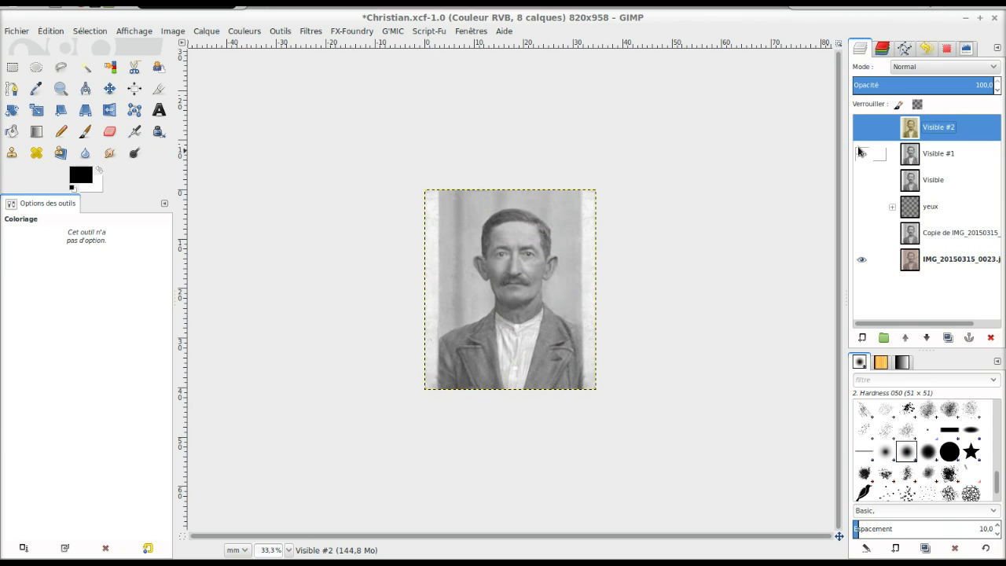